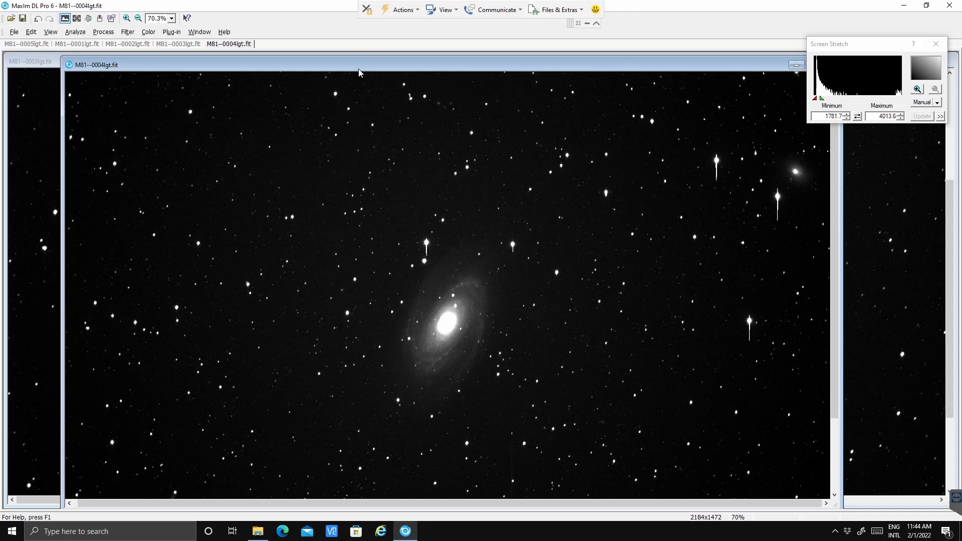
Examine the thin vertical line in the lower part of M81--0004lgt.fit at high magnification
drag(358, 72, 348, 72)
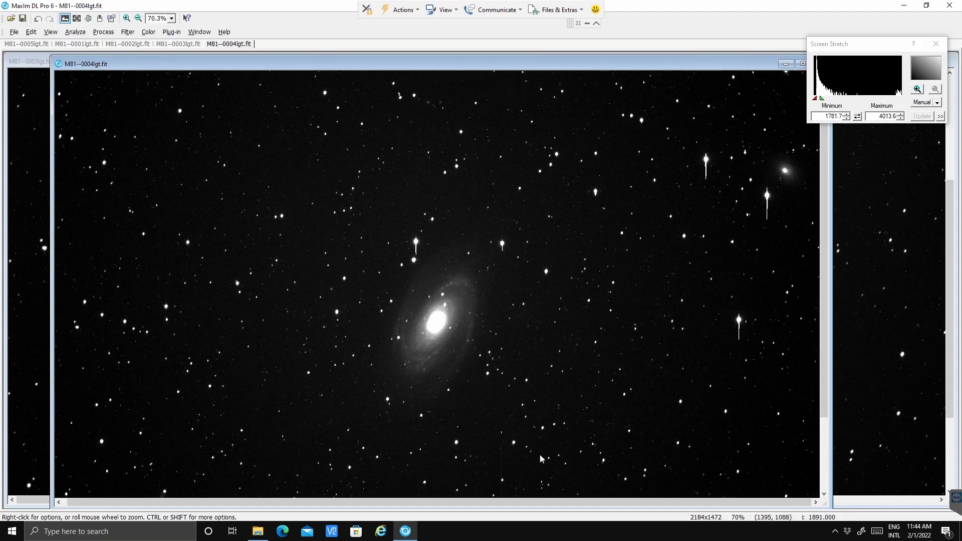
scroll(530, 466, up, 1)
scroll(530, 466, up, 1)
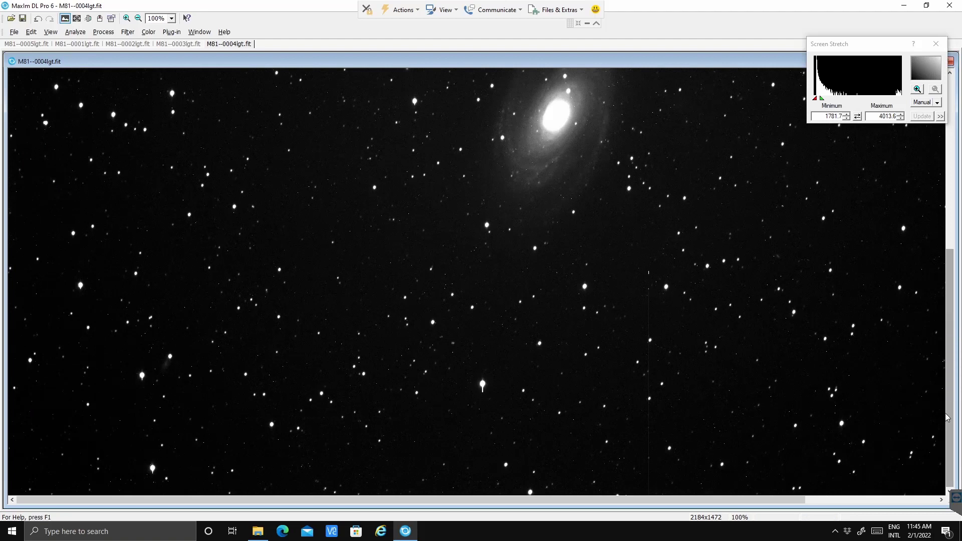
drag(551, 499, 689, 500)
scroll(499, 453, up, 3)
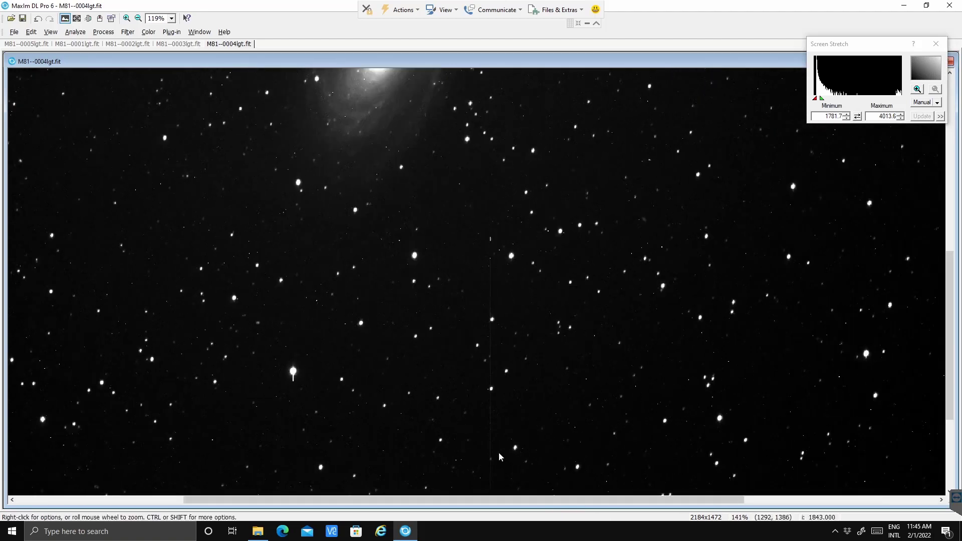
scroll(499, 442, up, 2)
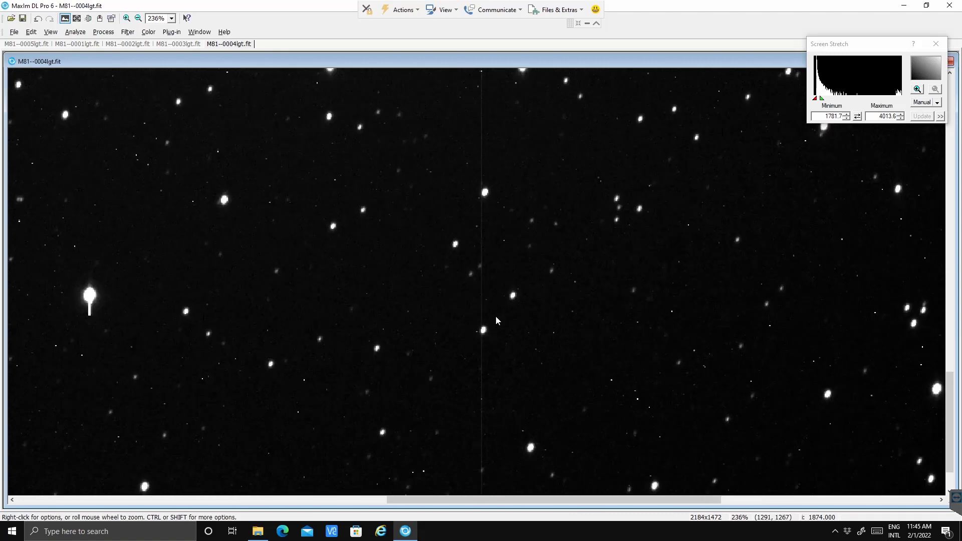
scroll(496, 318, down, 1)
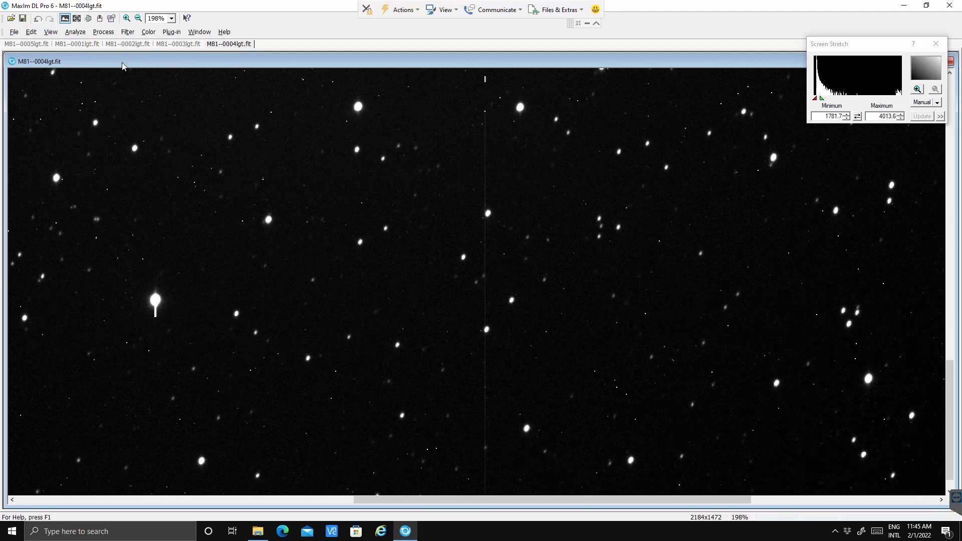
Create an animation from all five M81 frames, M81--0001lgt.fit to M81--0005lgt.fit
click(48, 34)
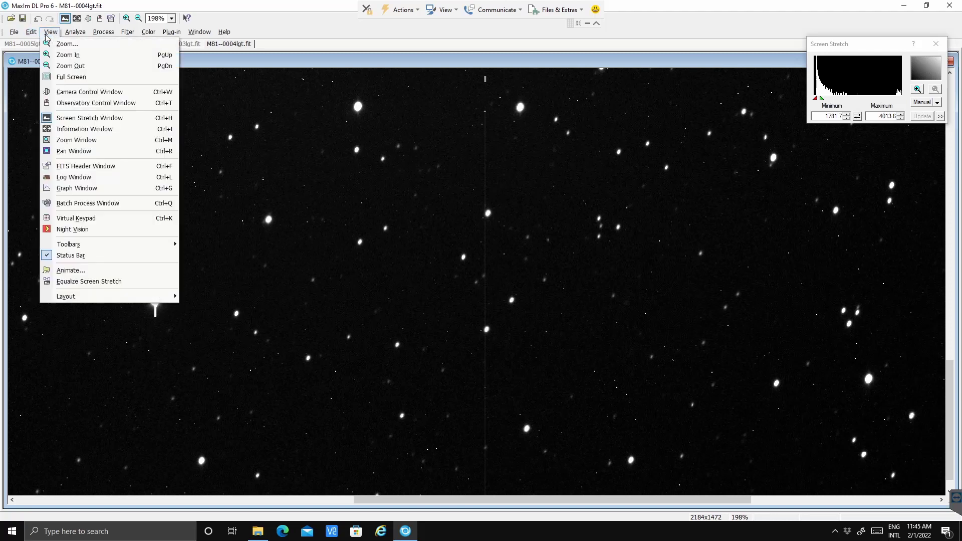
click(76, 273)
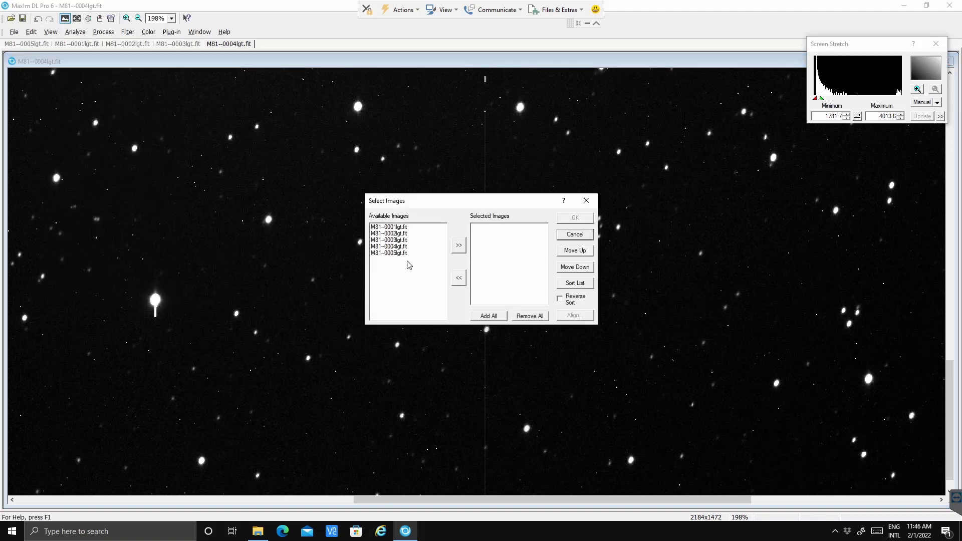
click(487, 316)
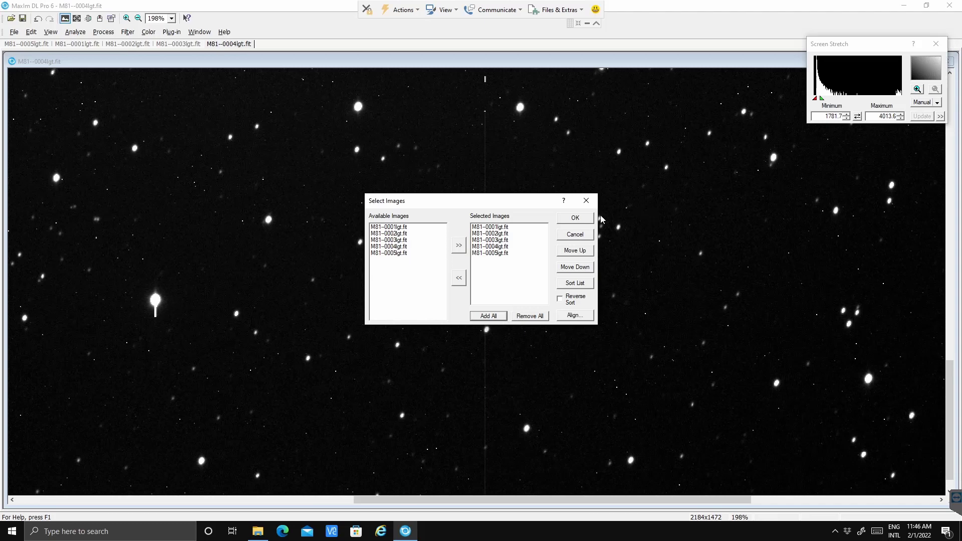
click(575, 218)
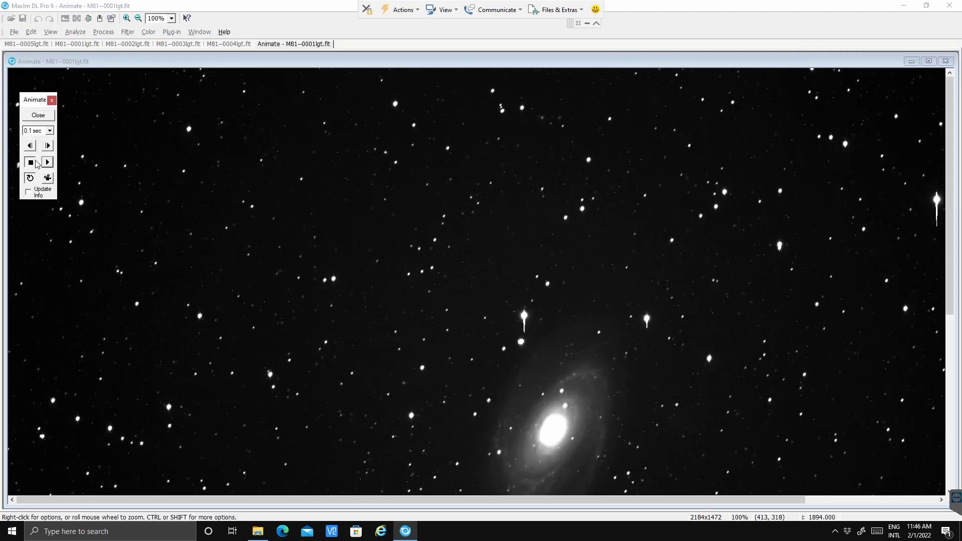
Play the animation and examine the star field above and beside the galaxy at 281% magnification
click(47, 163)
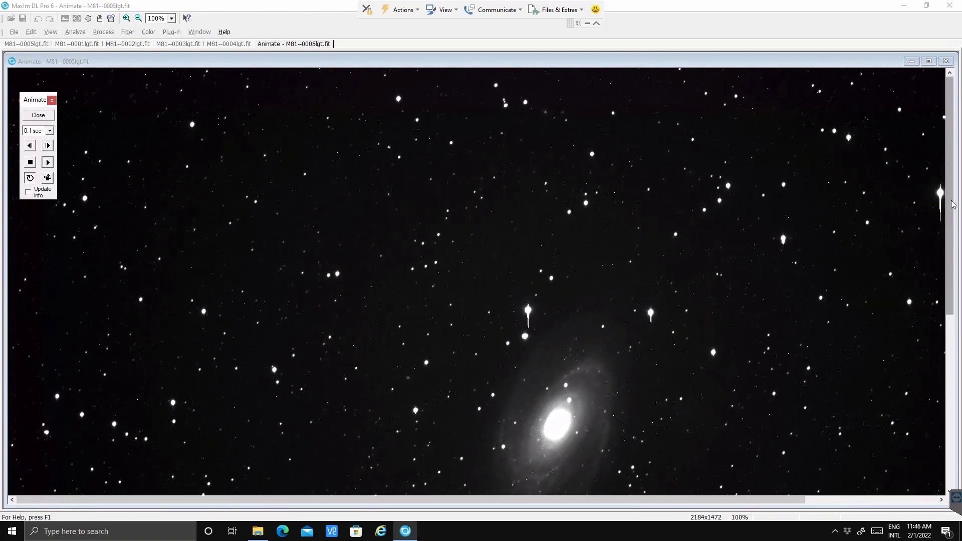
scroll(303, 311, up, 1)
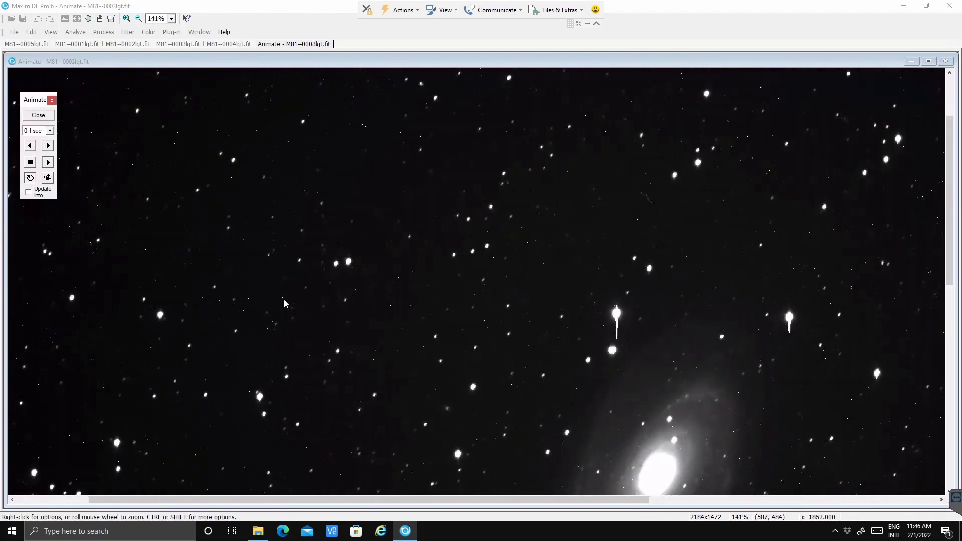
scroll(284, 299, up, 3)
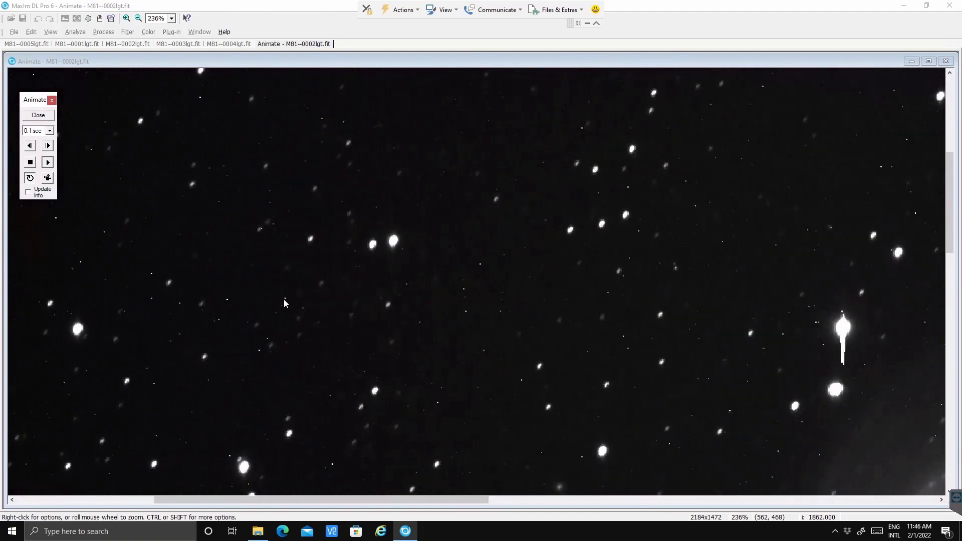
scroll(434, 267, up, 1)
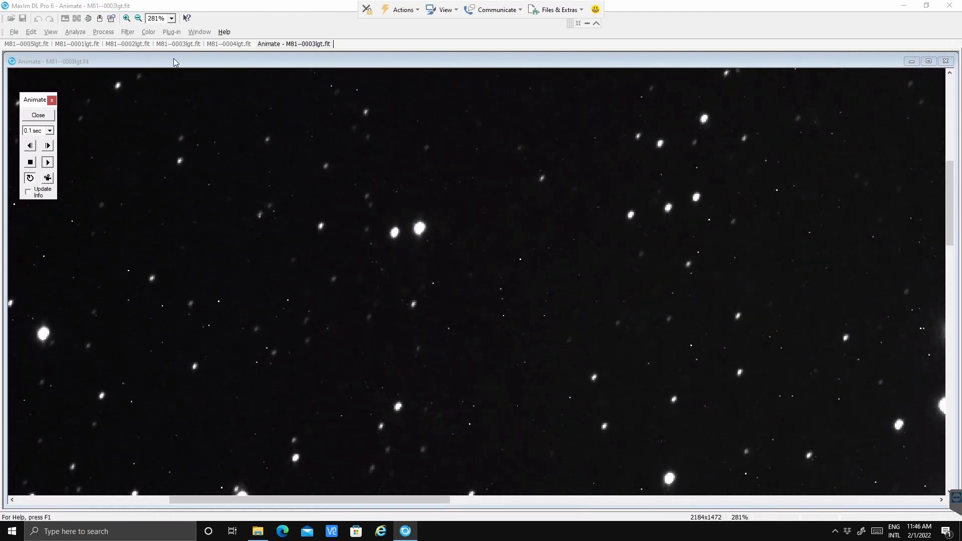
Stop the playback and go through the frames one at a time to compare the star positions
click(30, 163)
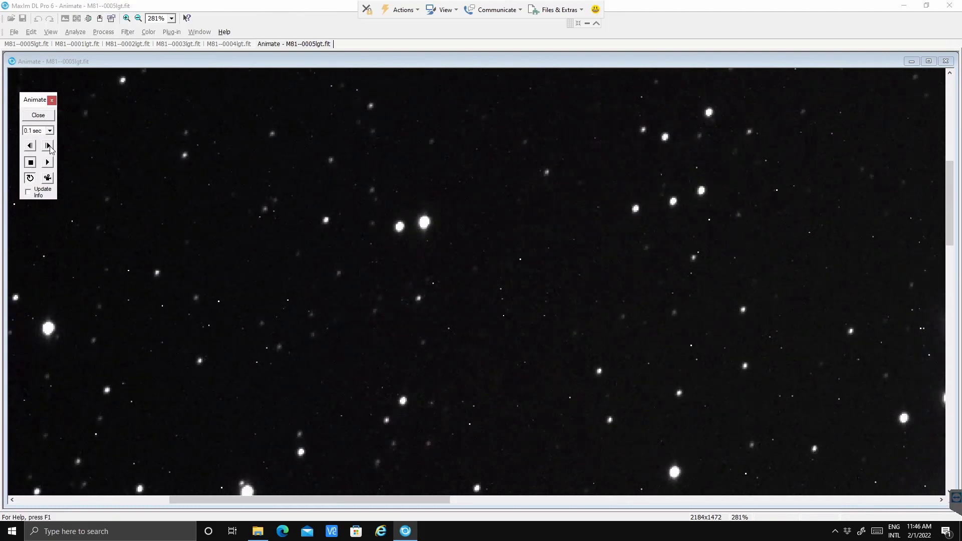
click(47, 146)
click(47, 146)
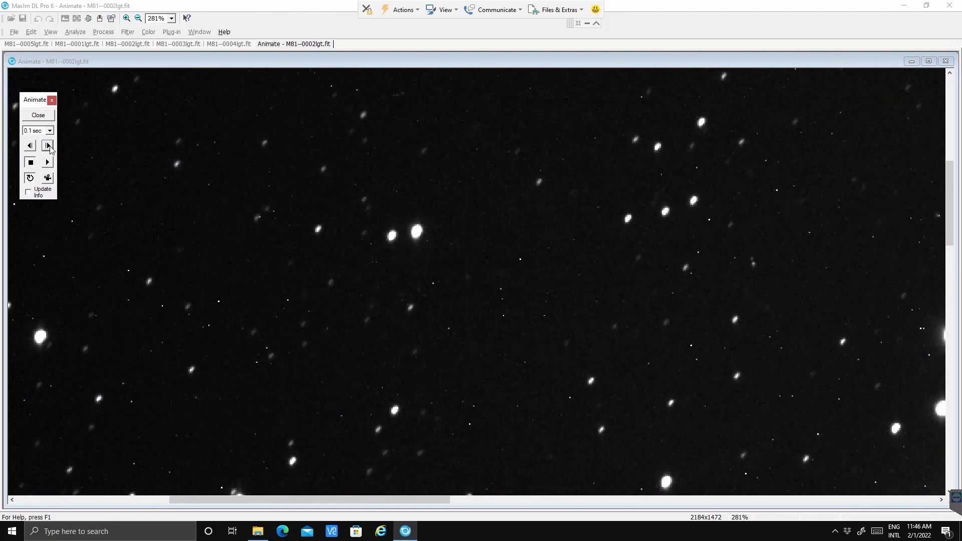
click(48, 145)
click(48, 146)
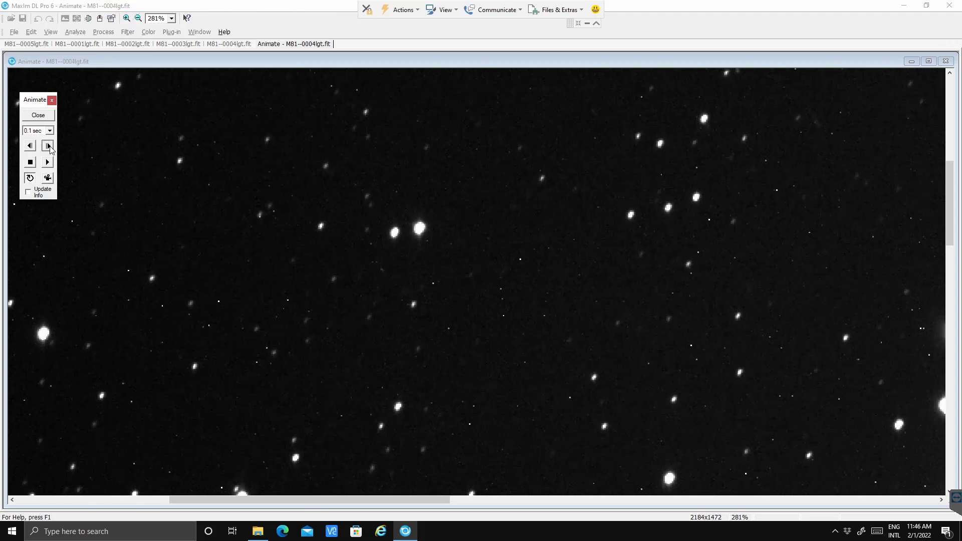
click(47, 146)
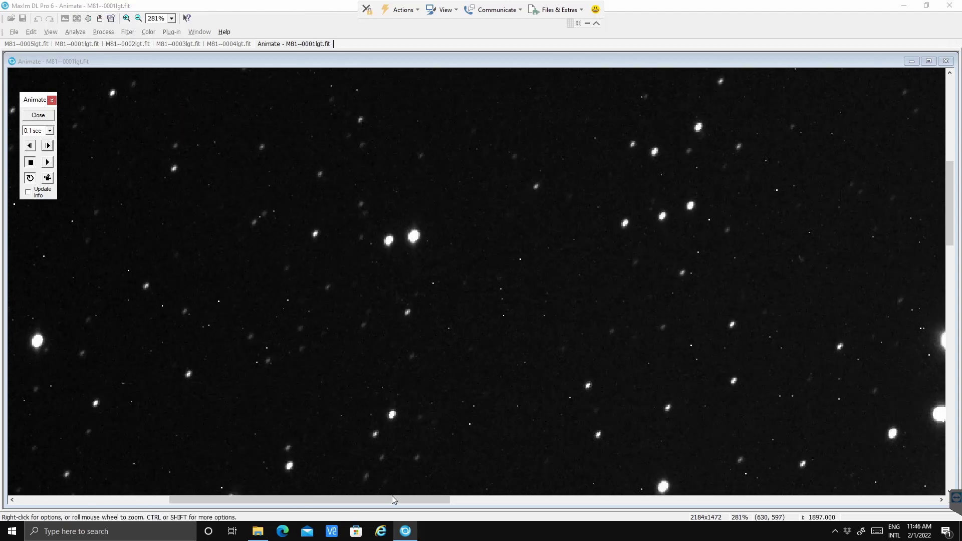
Go through the frames one at a time around the vertical line in the lower part of the image
drag(394, 501, 625, 483)
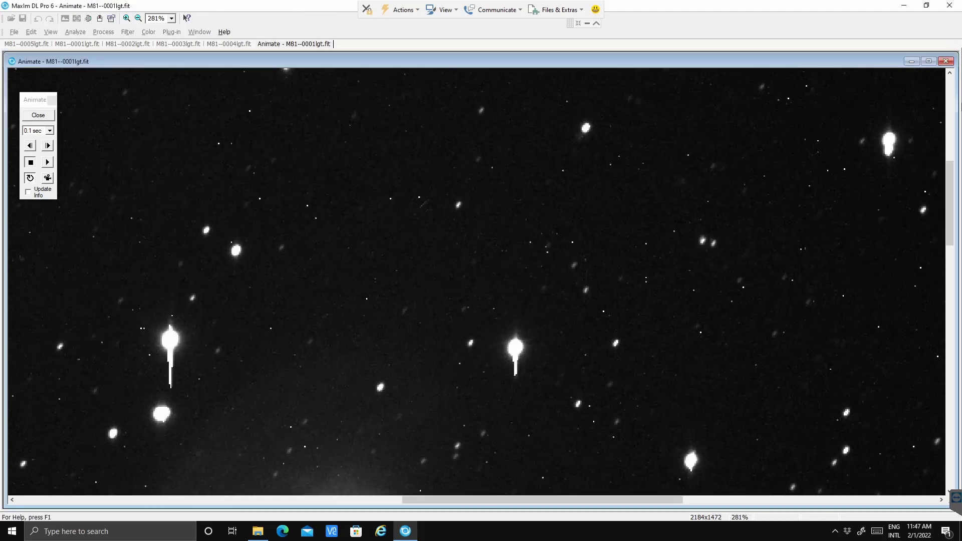
drag(946, 164, 954, 461)
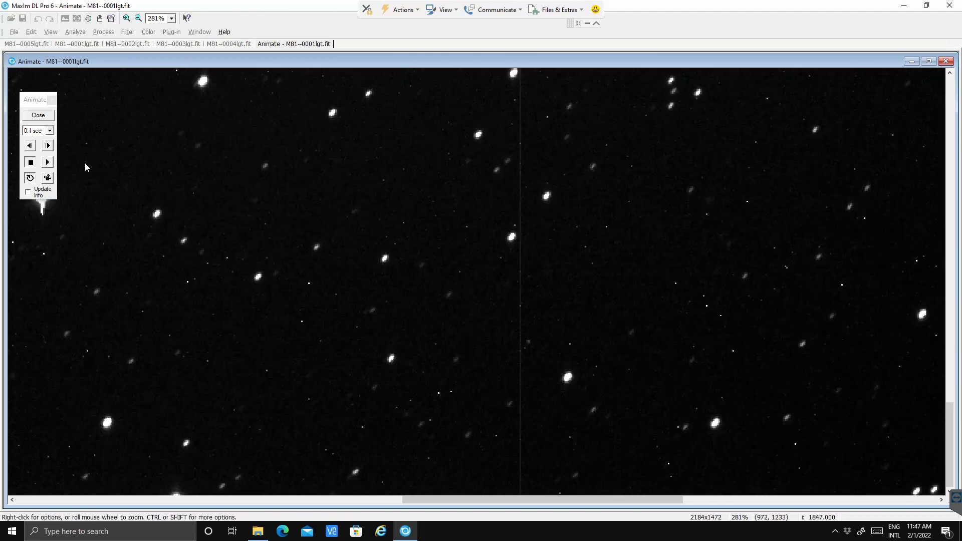
click(47, 146)
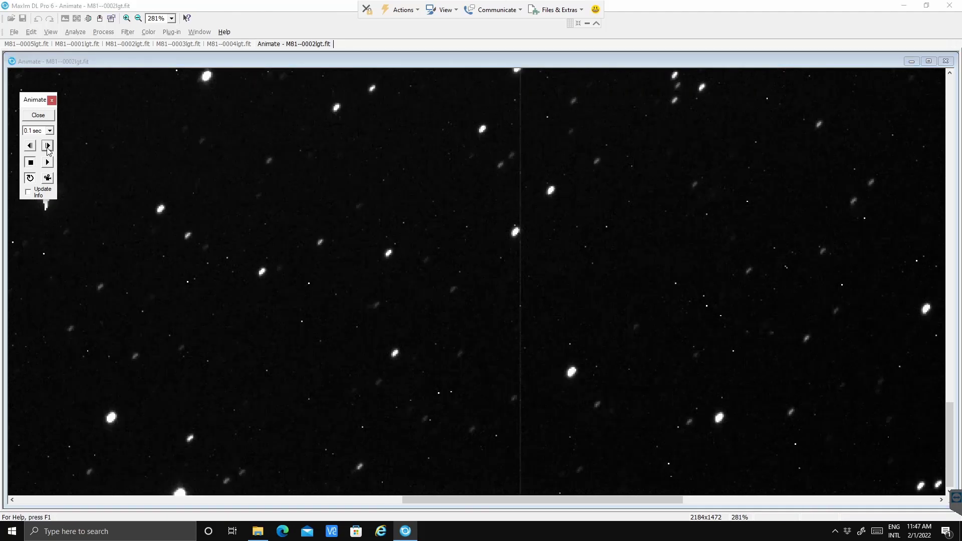
click(47, 146)
click(48, 146)
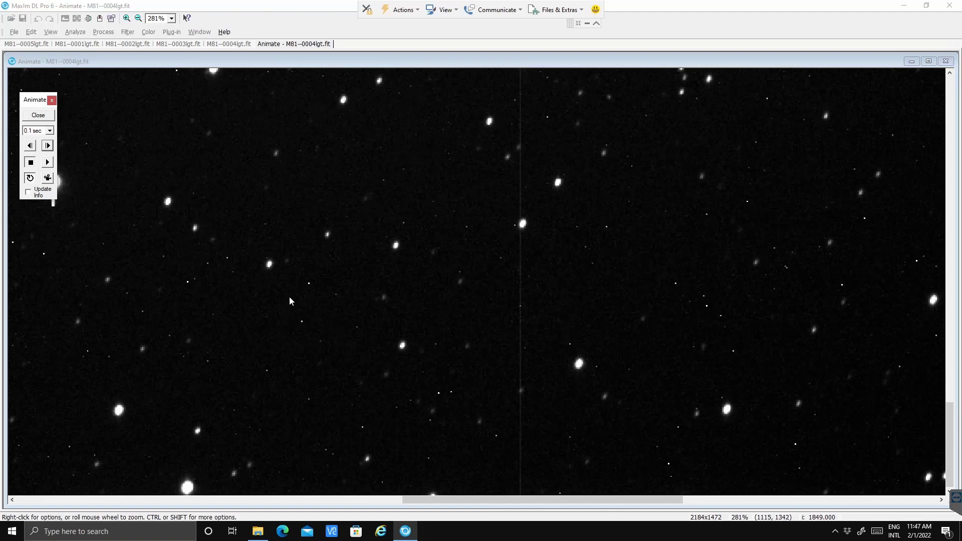
click(48, 145)
click(48, 145)
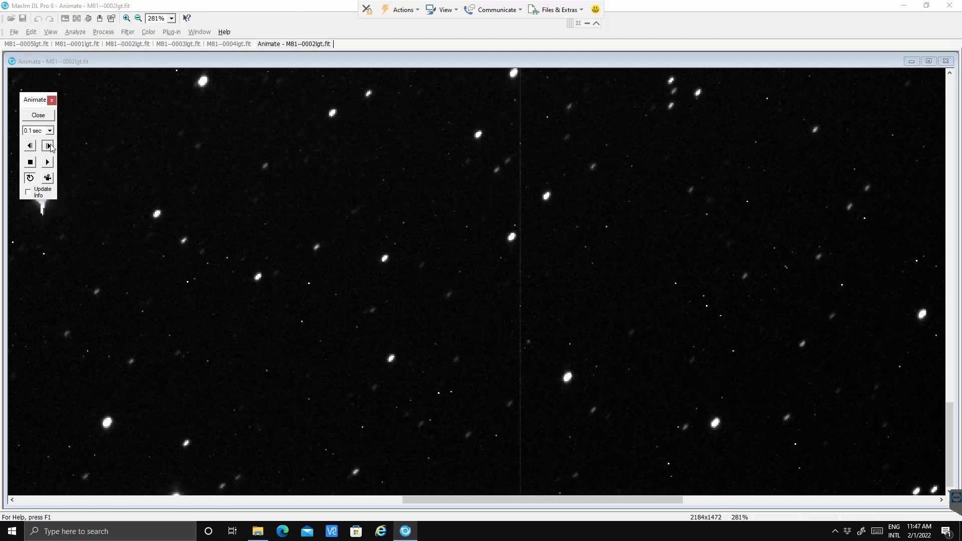
click(48, 146)
click(48, 146)
click(48, 146)
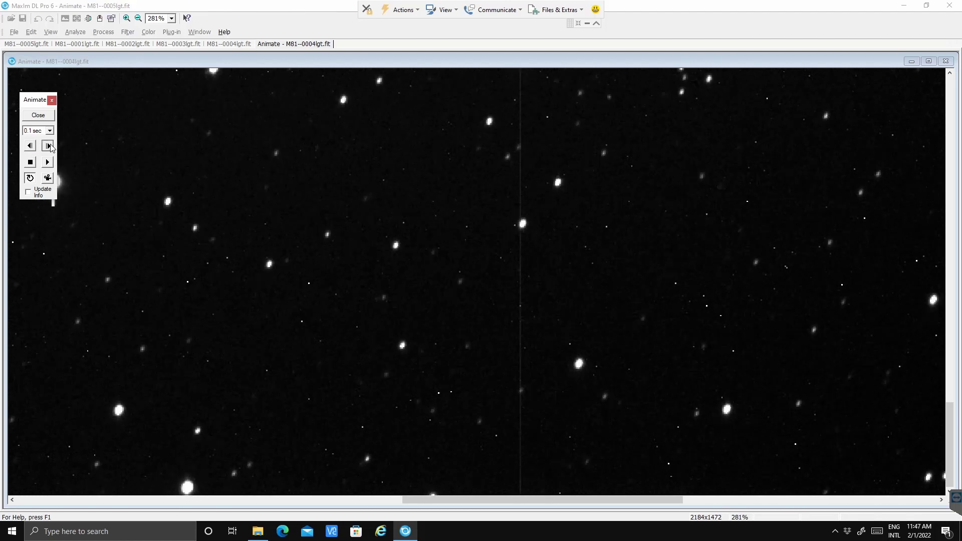
click(48, 145)
click(48, 146)
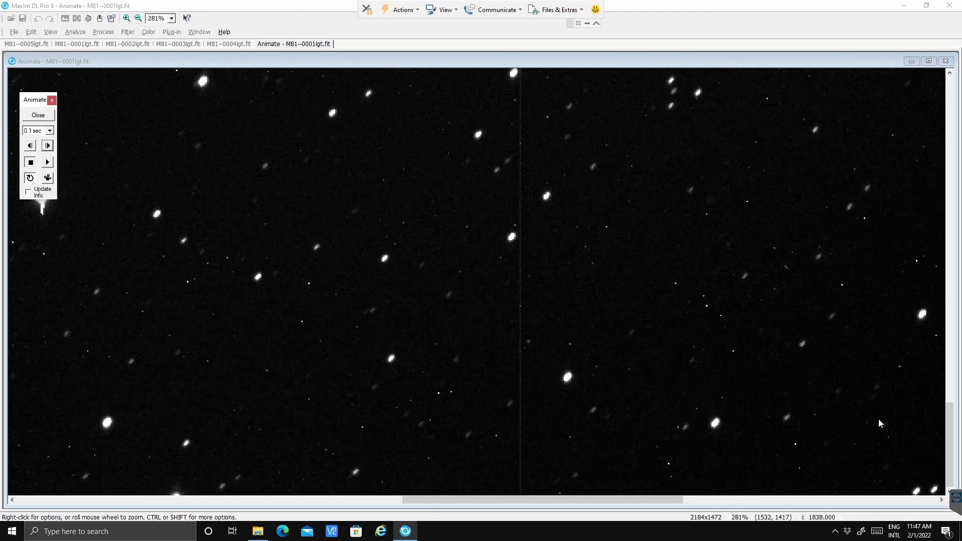
Examine the animated frames around the bright stars and small galaxy in the image's upper-right area, and close the animation
drag(947, 435, 940, 187)
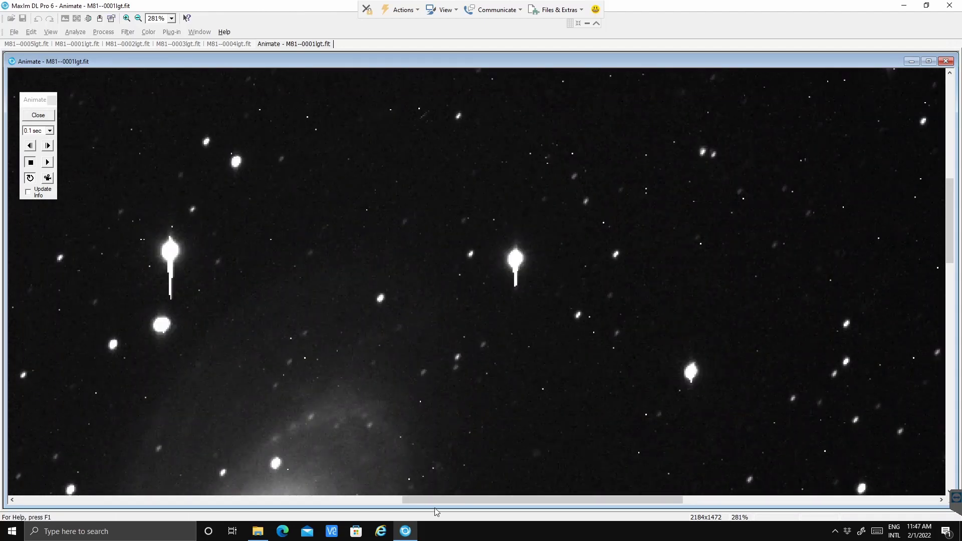
drag(432, 497, 634, 481)
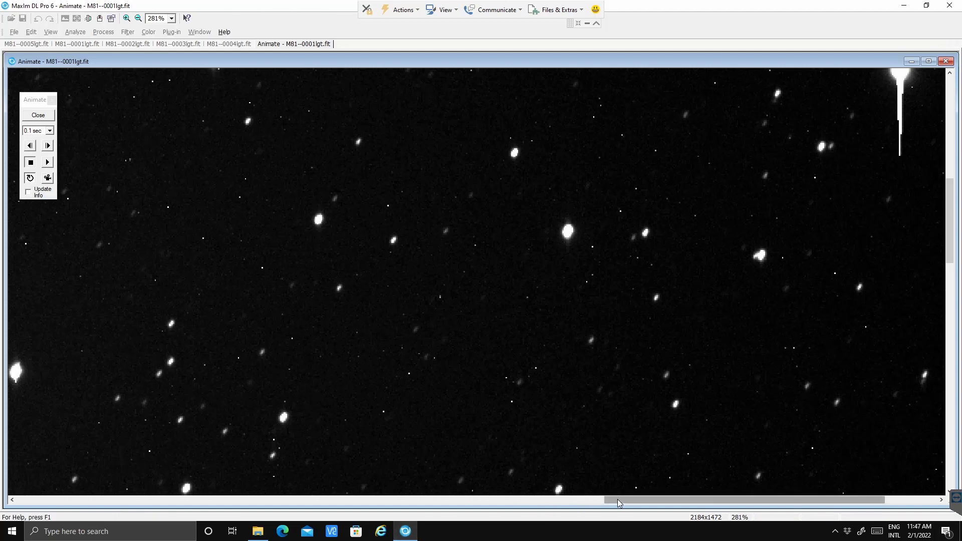
drag(617, 498, 692, 500)
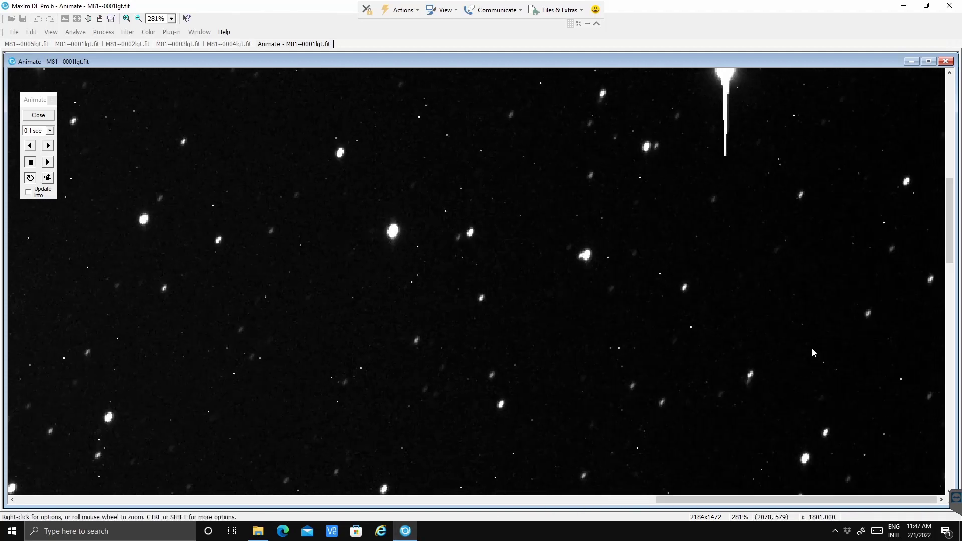
drag(951, 253, 952, 181)
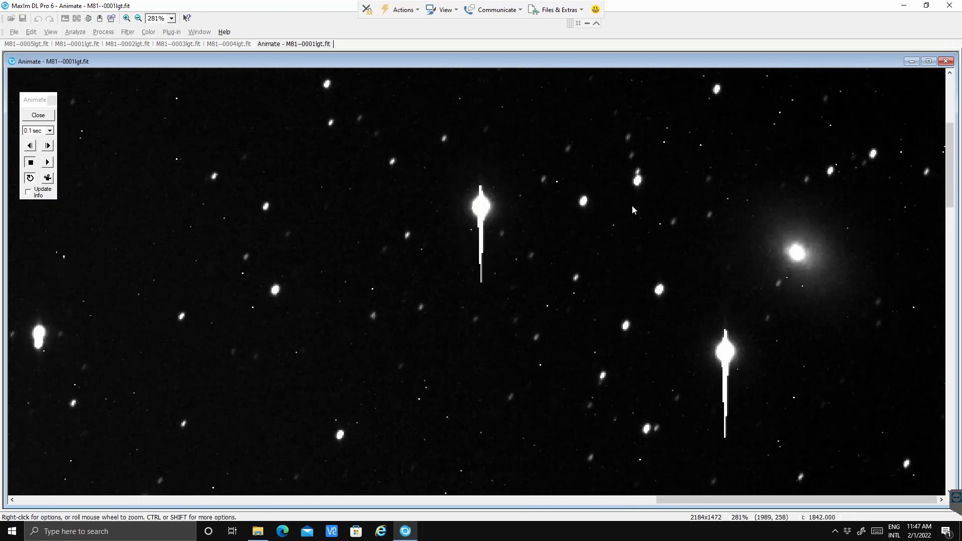
click(47, 162)
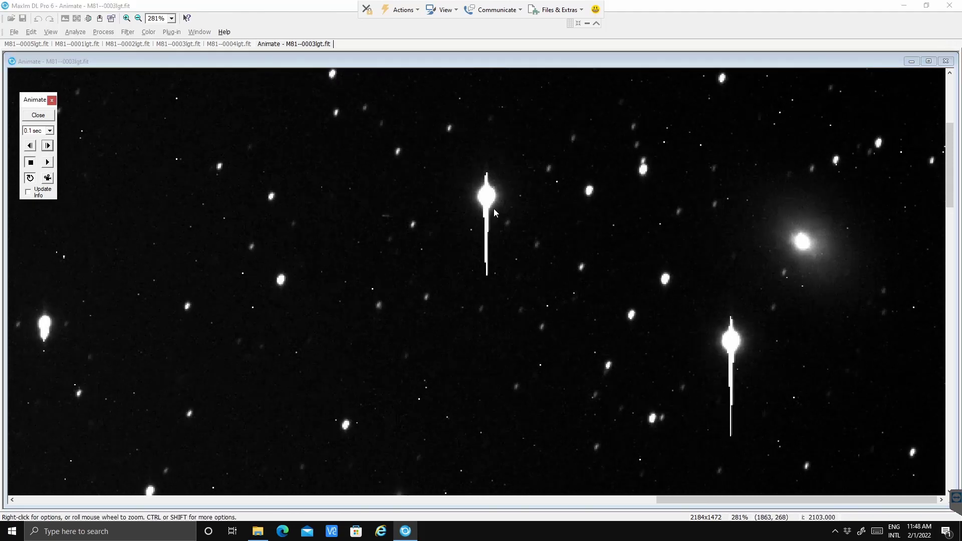
click(48, 162)
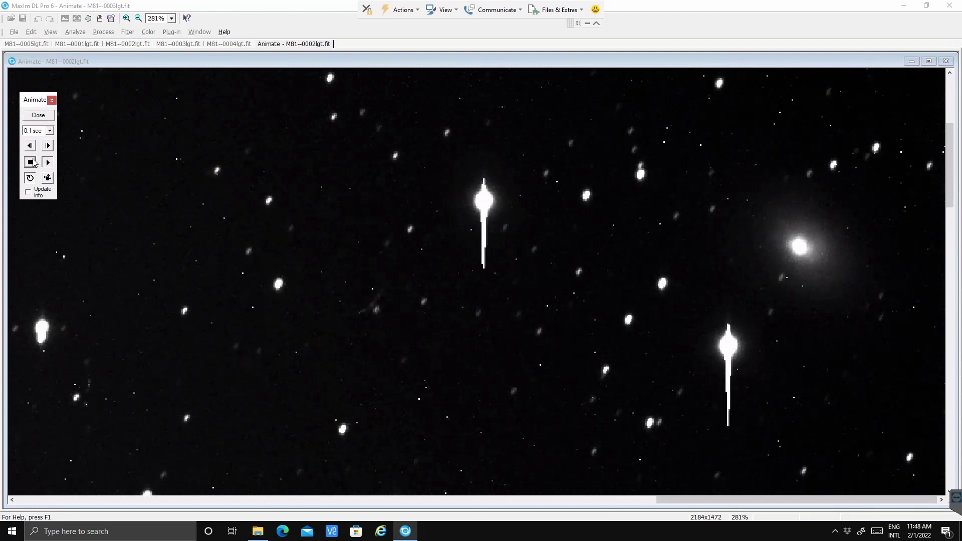
click(39, 116)
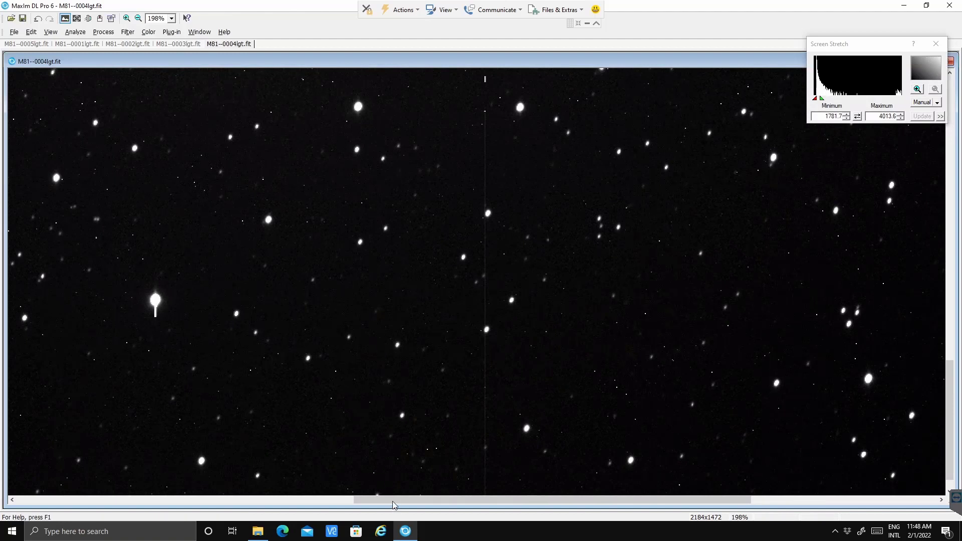
Lower the screen stretch minimum of M81--0004lgt.fit to 1552.9
drag(394, 501, 427, 497)
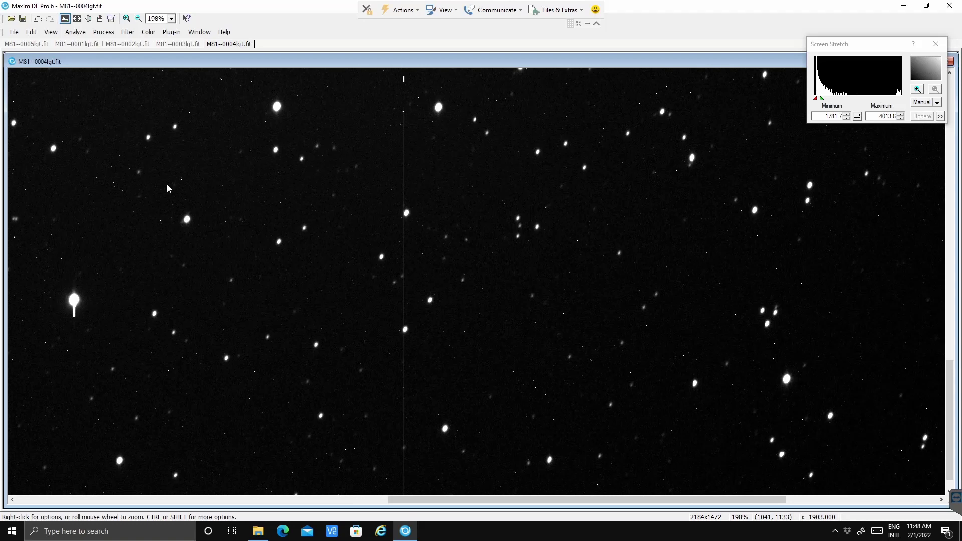
scroll(171, 298, down, 1)
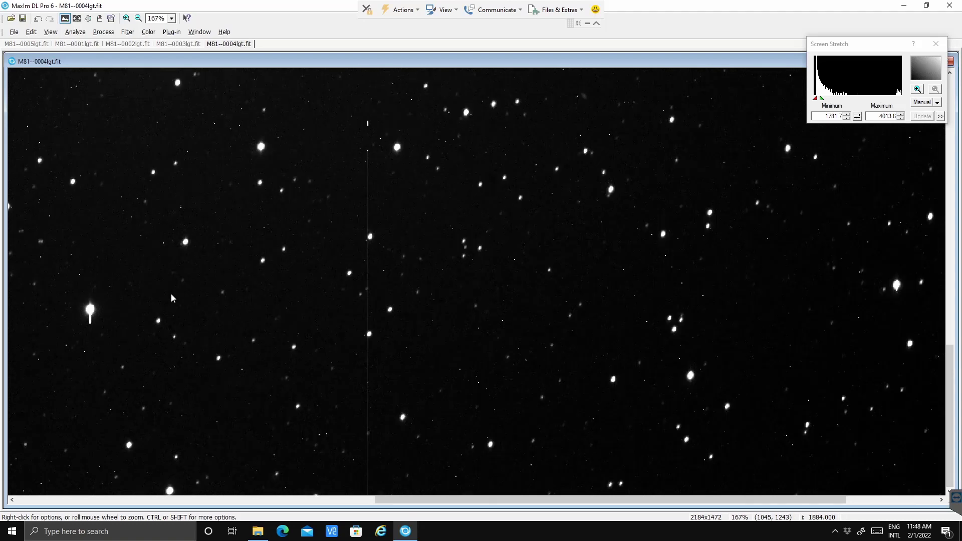
scroll(171, 298, down, 2)
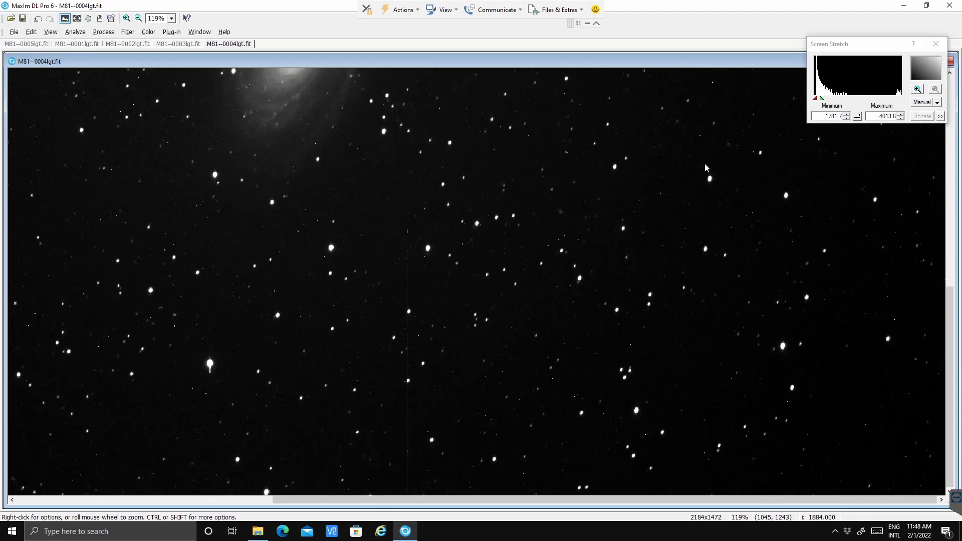
click(846, 119)
click(846, 119)
click(846, 118)
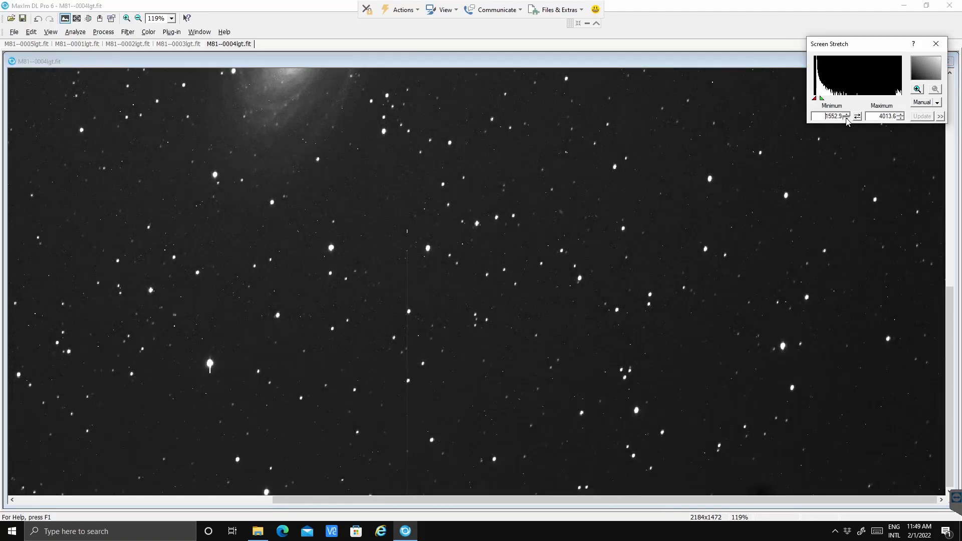
Lower the screen stretch minimum of M81--0004lgt.fit to 980.86
click(846, 118)
click(846, 118)
click(846, 118)
click(846, 118)
click(845, 118)
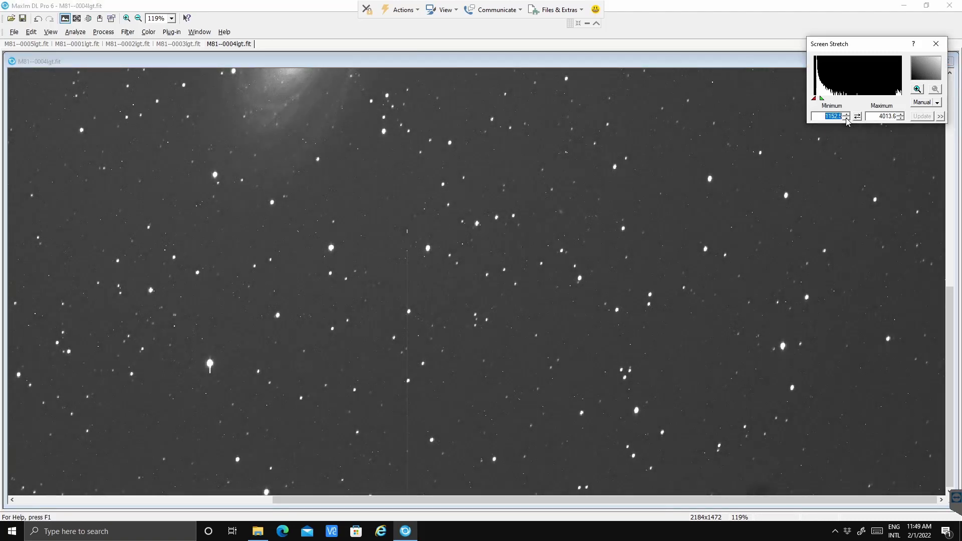
click(845, 118)
click(846, 119)
click(846, 118)
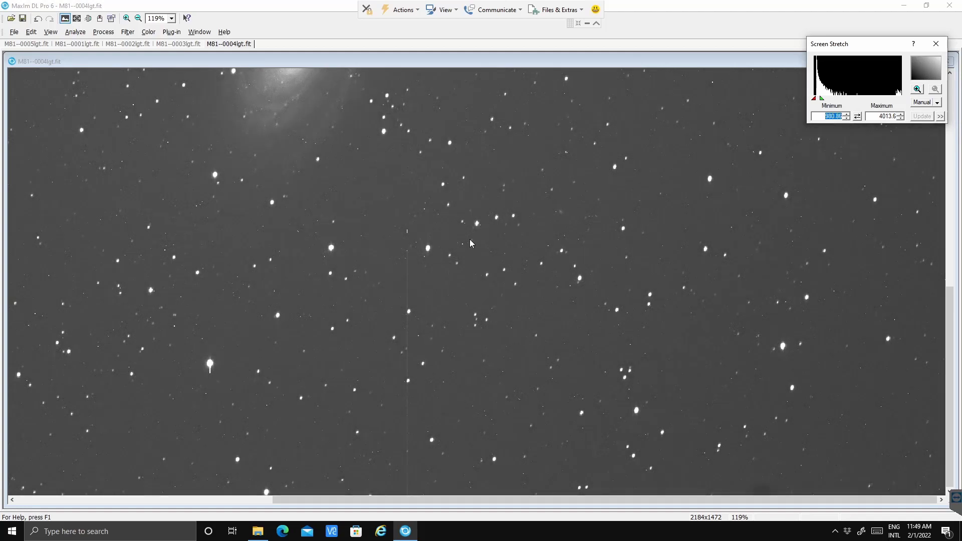
Zoom M81--0004lgt.fit out to 50% and adjust its screen stretch to about 1329.7 minimum and 2148.4 maximum
click(137, 19)
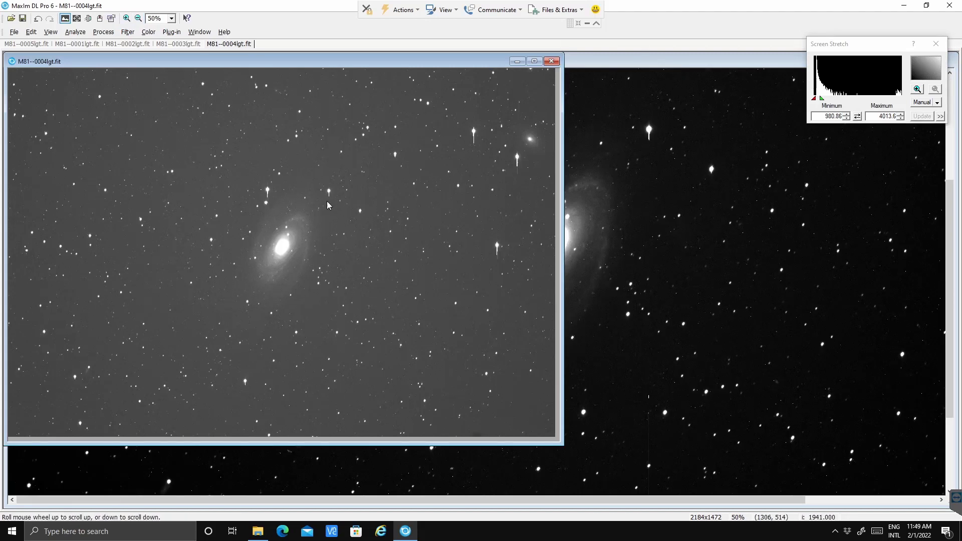
drag(294, 212, 408, 208)
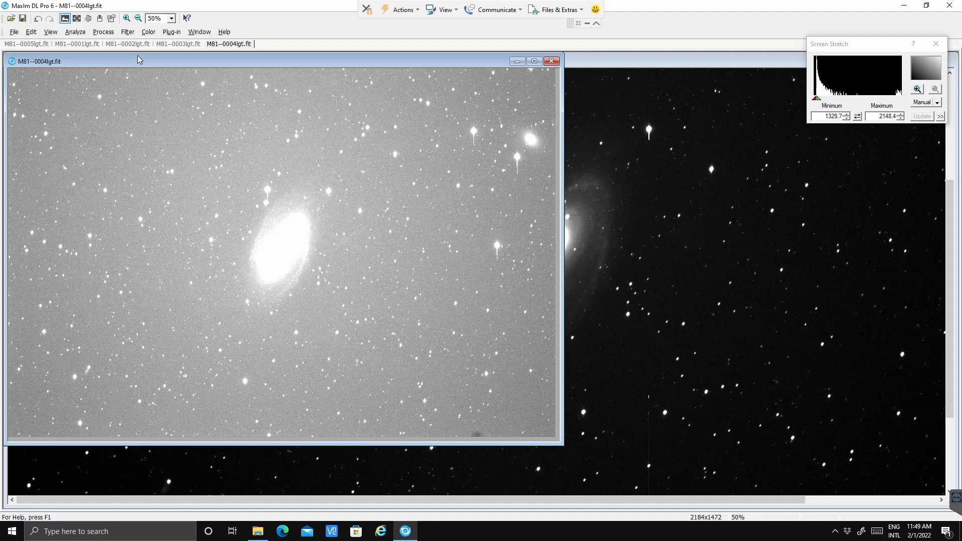
drag(191, 67, 274, 76)
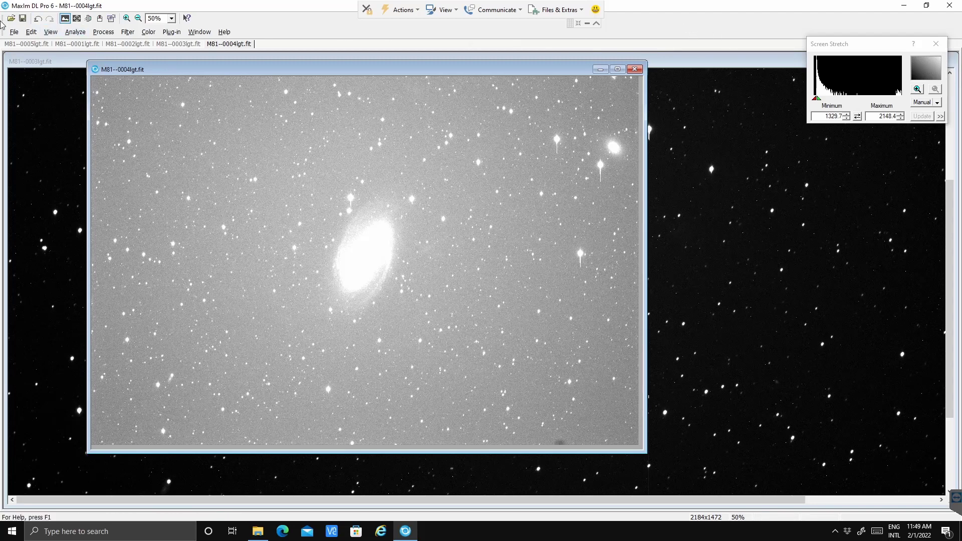
Equalize the screen stretch of all open images to that of M81--0004lgt.fit
click(31, 32)
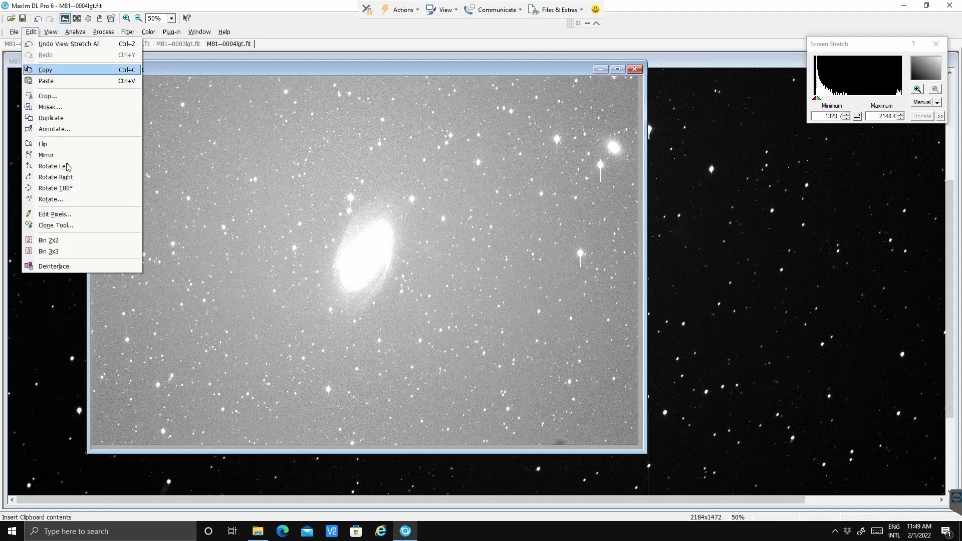
mouse_move(50, 32)
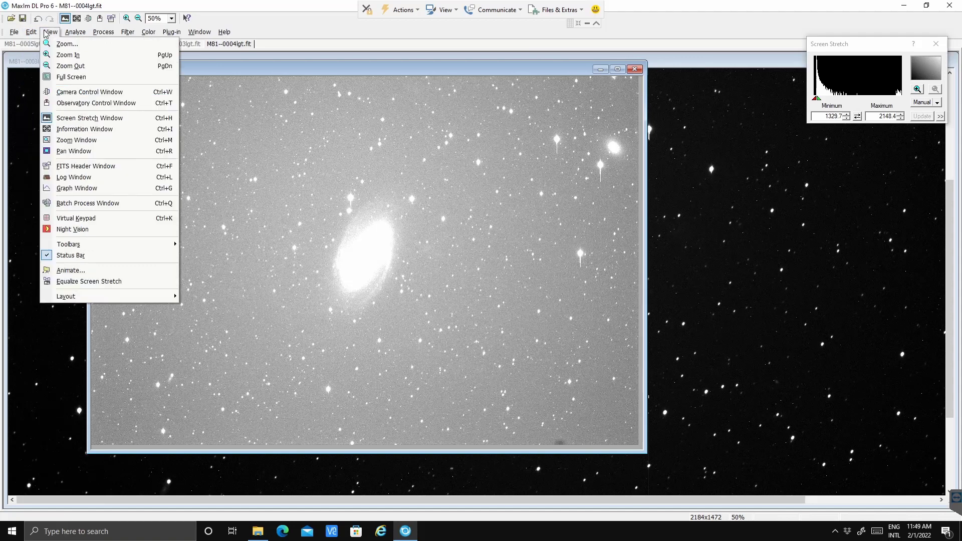
click(79, 282)
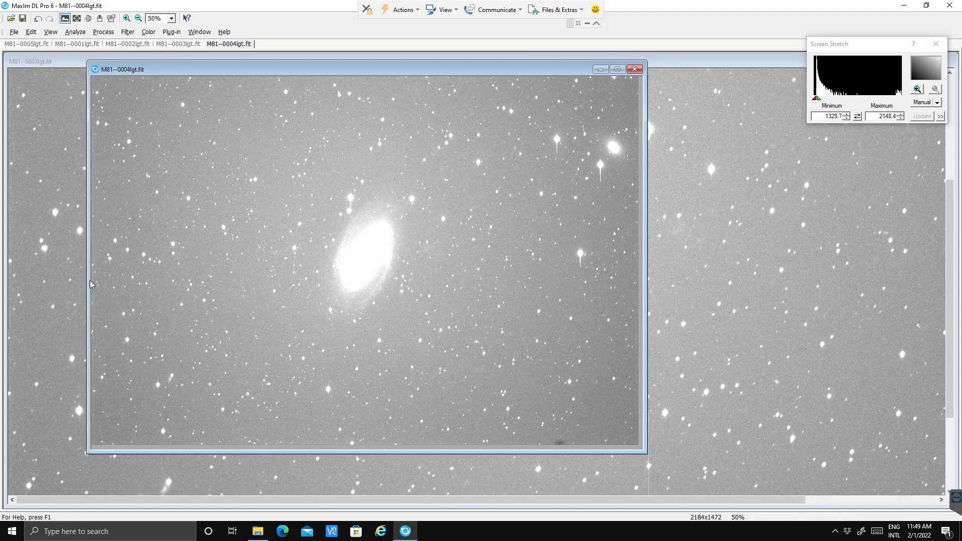
Animate all five M81 light frames to examine the upper and lower parts of the image, and close the animation
click(30, 32)
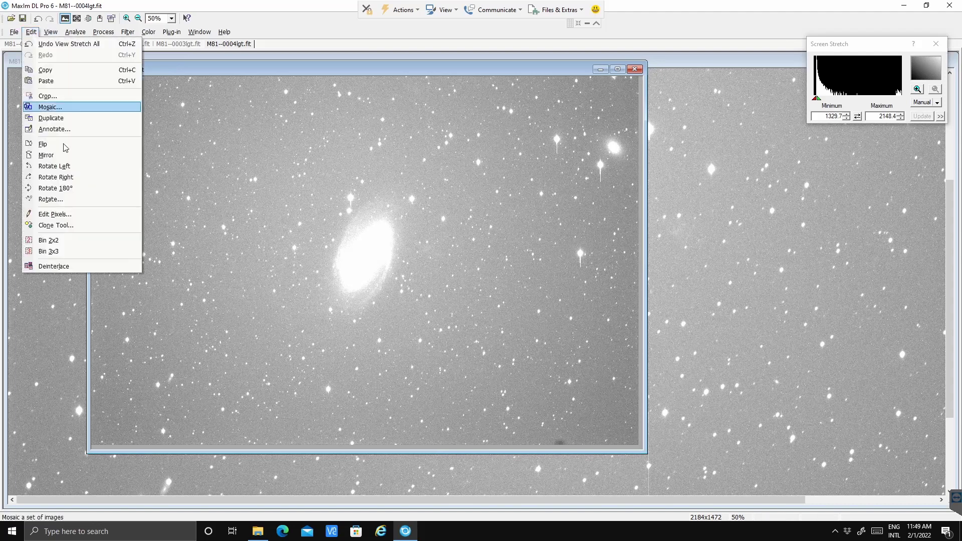
mouse_move(51, 32)
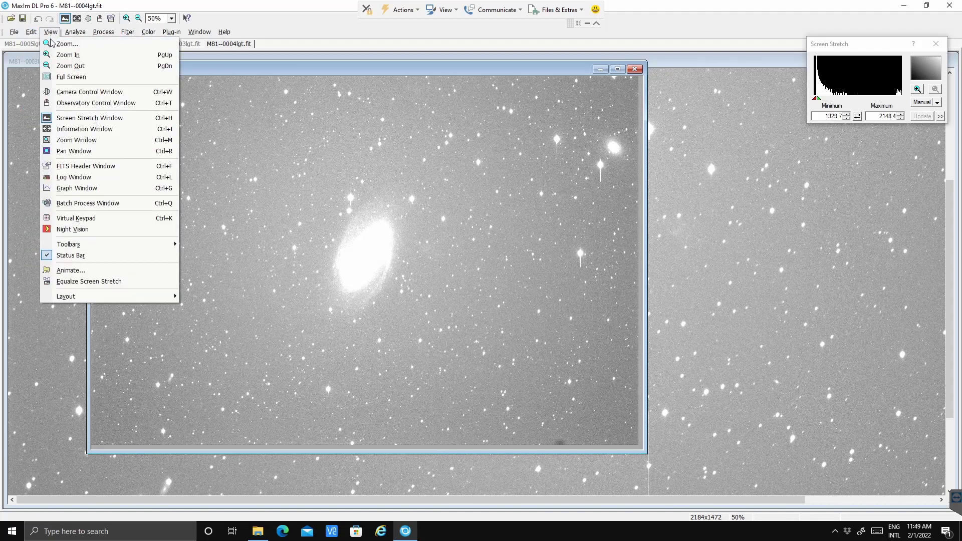
click(72, 271)
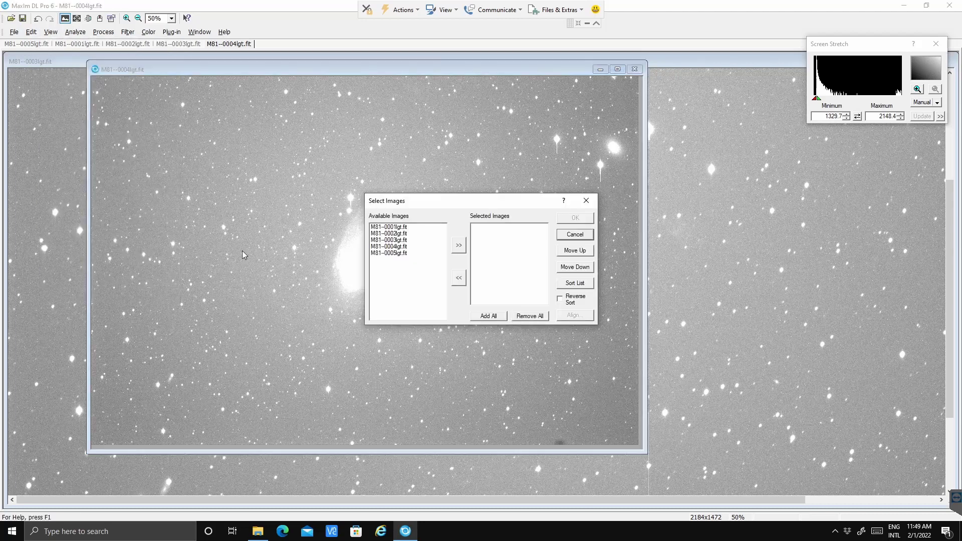
click(489, 316)
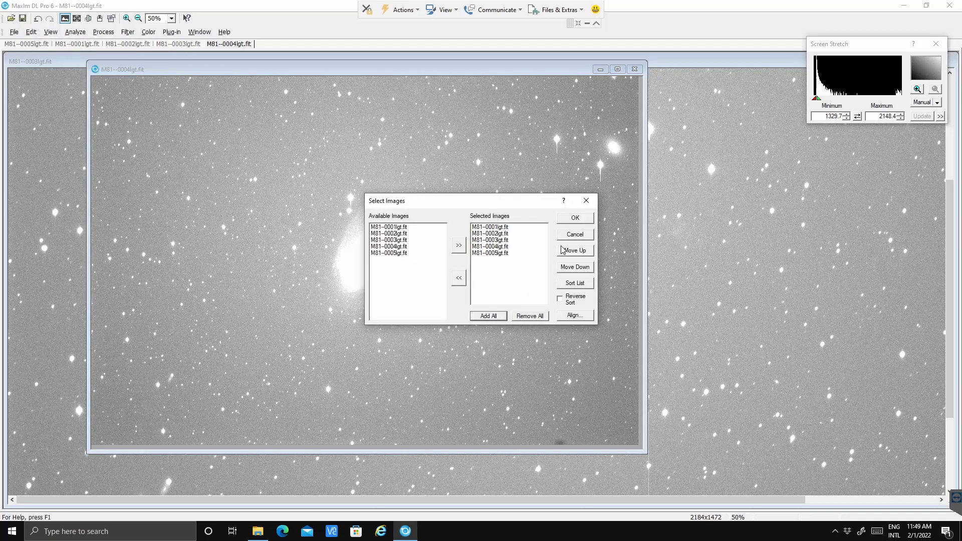
click(571, 219)
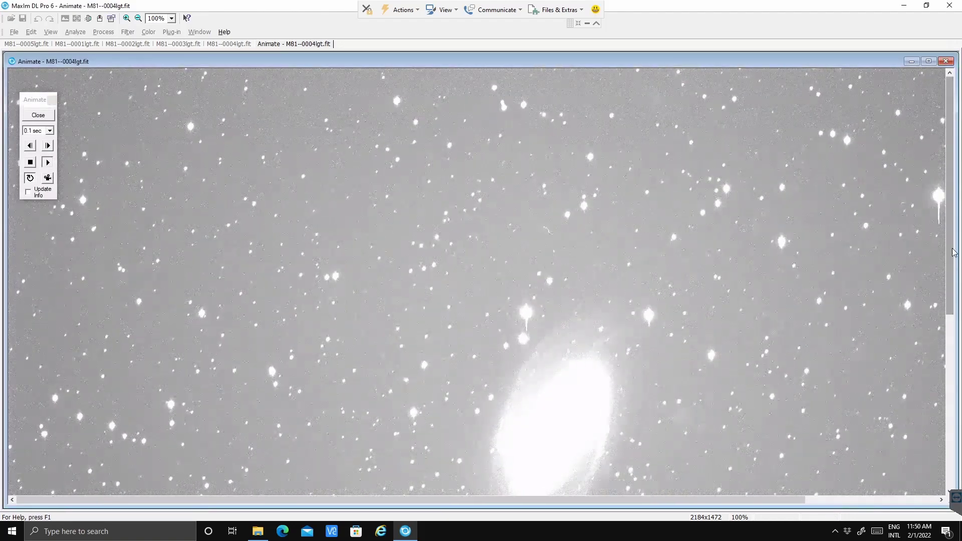
drag(951, 237, 951, 410)
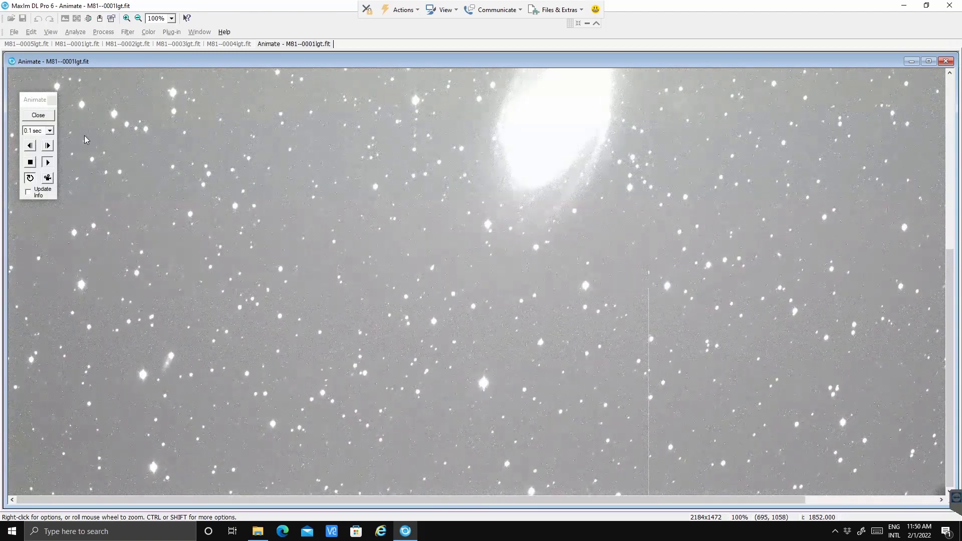
click(36, 116)
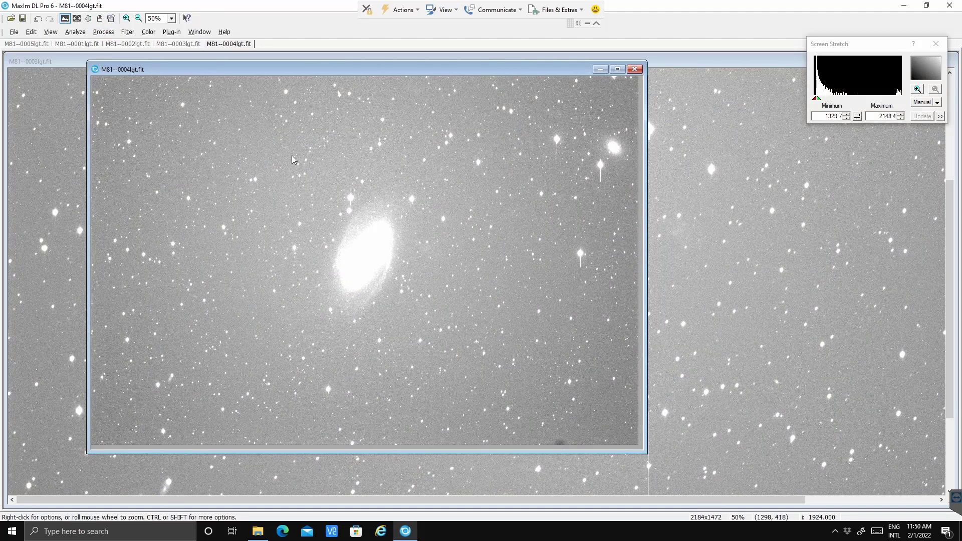
Review the calibration groups in Set Calibration without changing them, and calibrate all open images
click(101, 32)
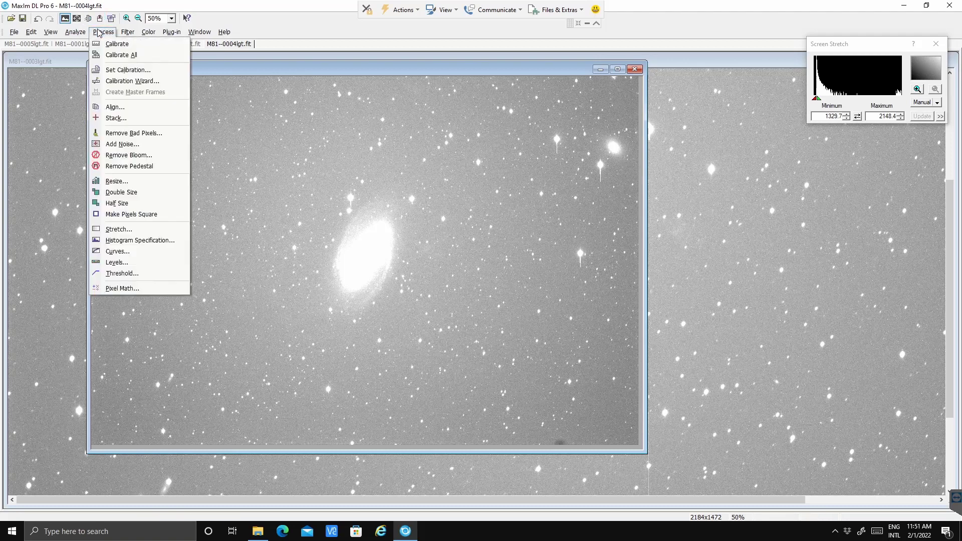
click(117, 72)
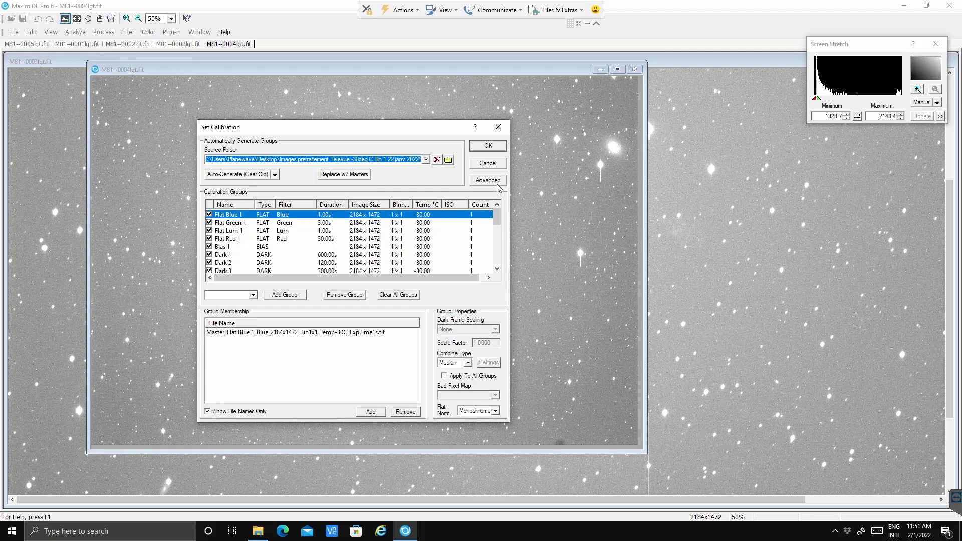
click(492, 164)
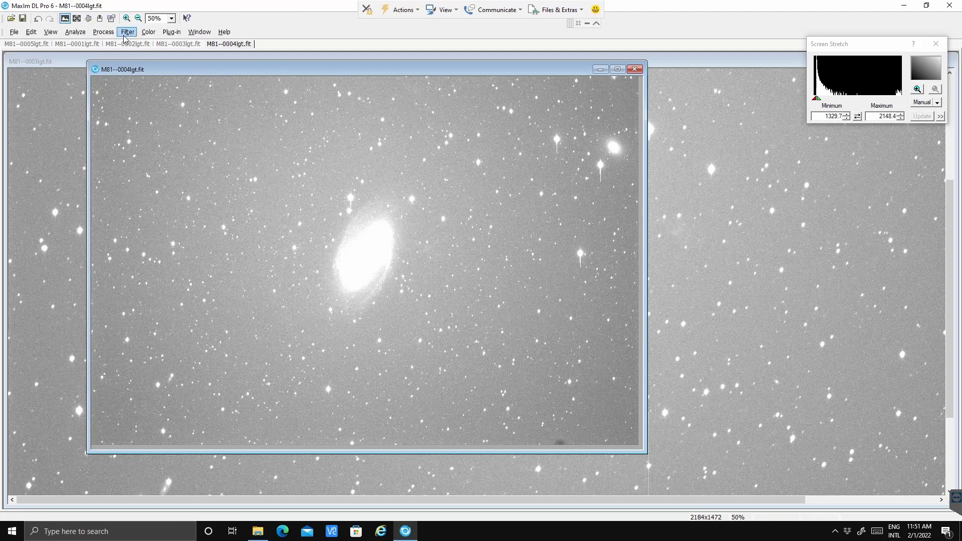
click(109, 33)
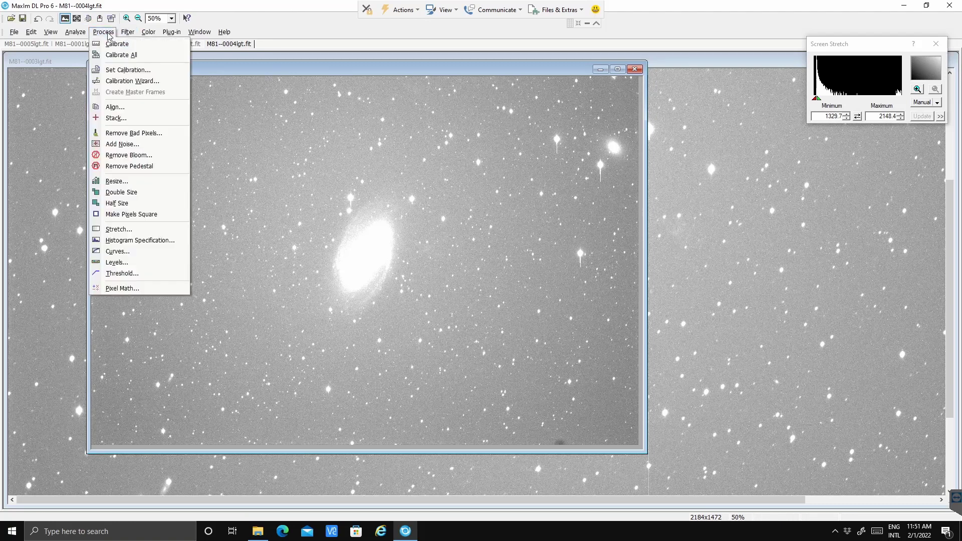
click(118, 56)
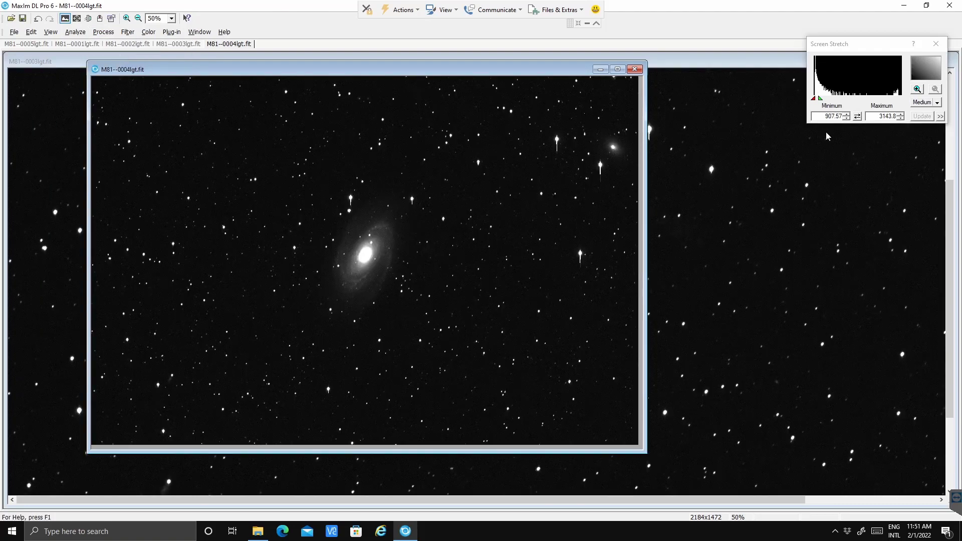
Adjust the screen stretch of M81--0004lgt.fit to about -931.5 minimum and 1947.1 maximum, and equalize it across all open images
click(845, 118)
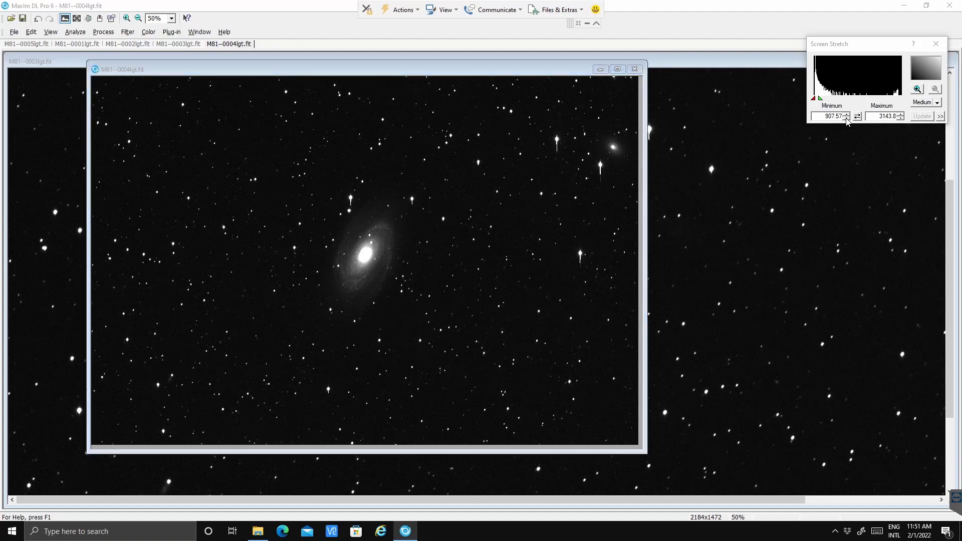
click(845, 118)
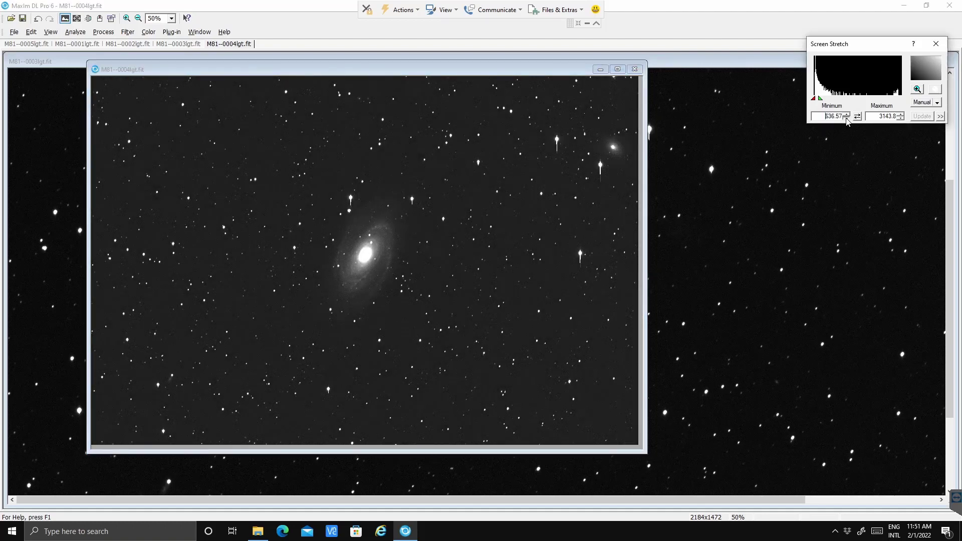
click(846, 118)
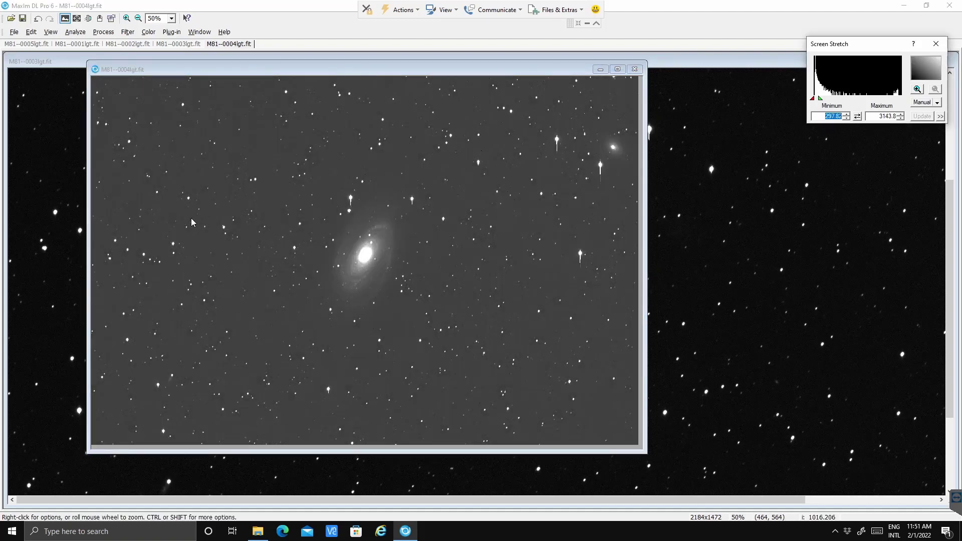
click(228, 234)
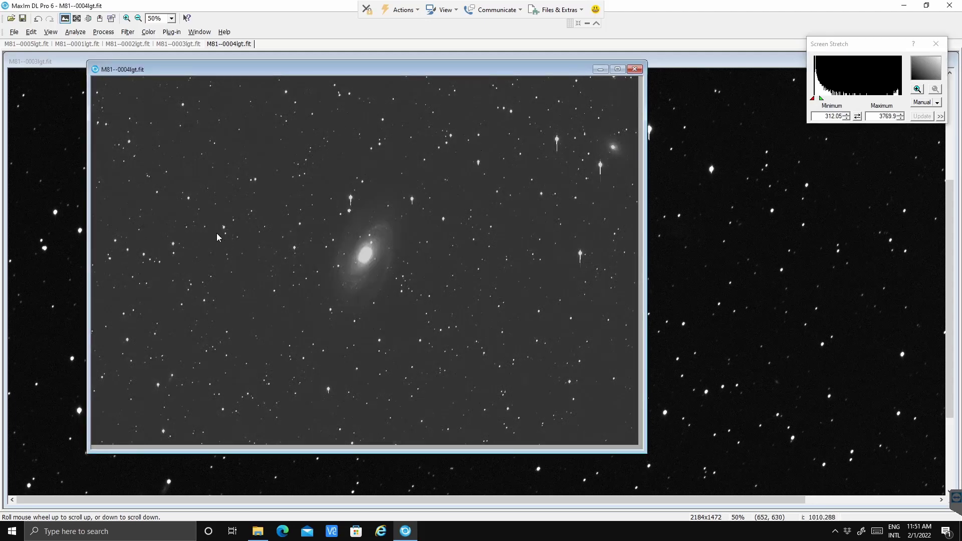
drag(216, 233, 344, 278)
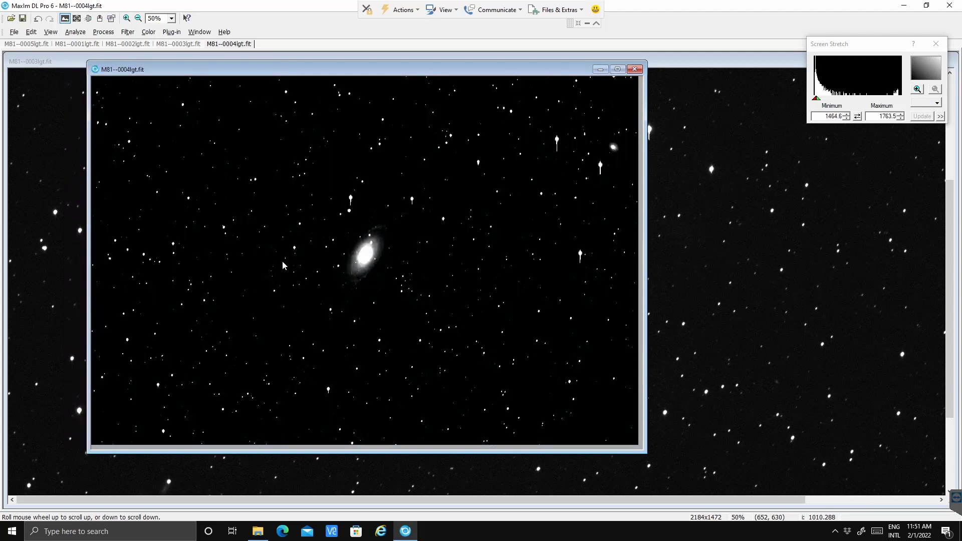
drag(283, 262, 399, 255)
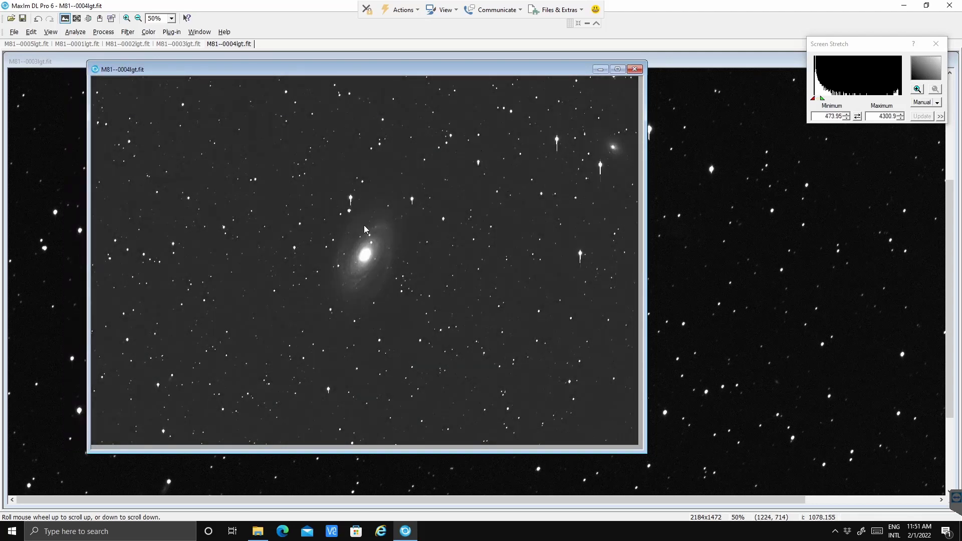
drag(363, 224, 413, 214)
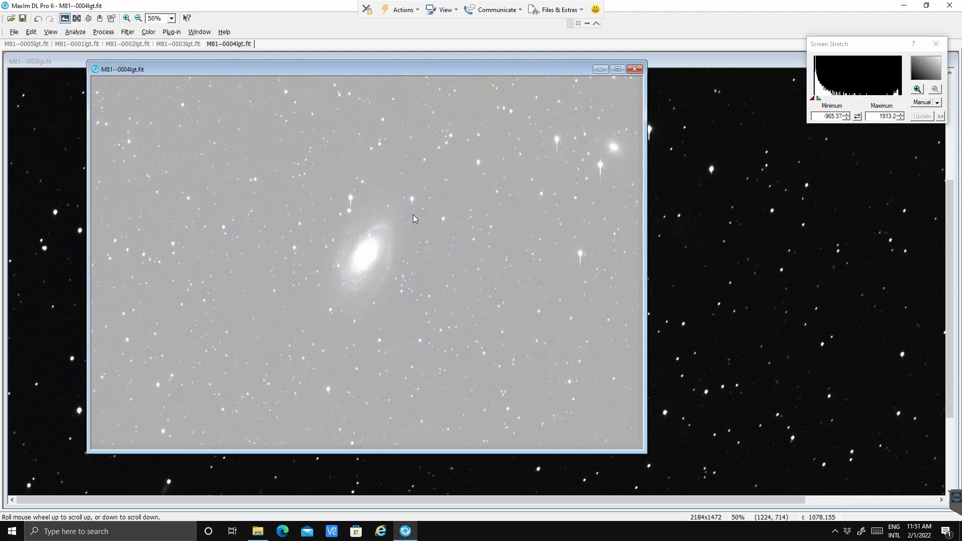
click(51, 32)
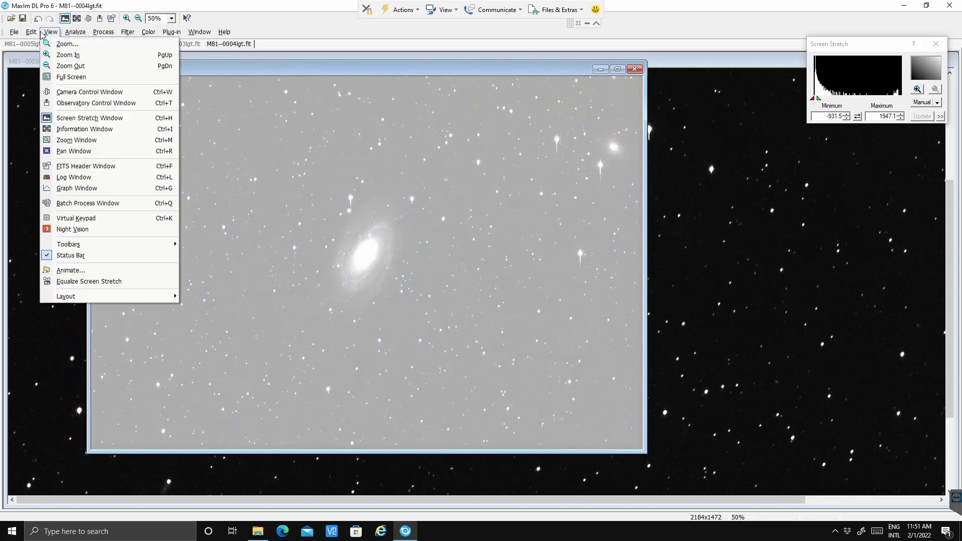
click(84, 282)
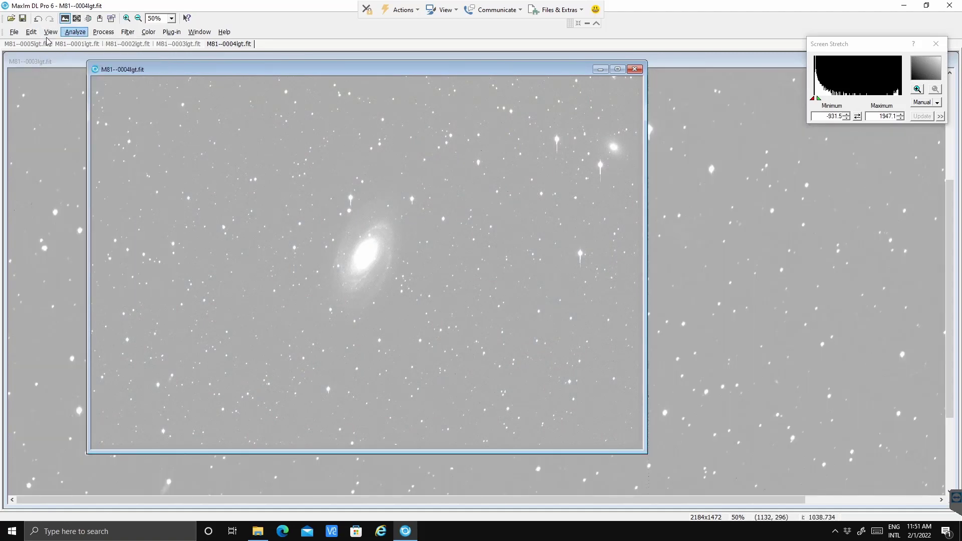
Create an animation of all five calibrated M81 frames and set its frame interval to 0.2 sec
click(50, 33)
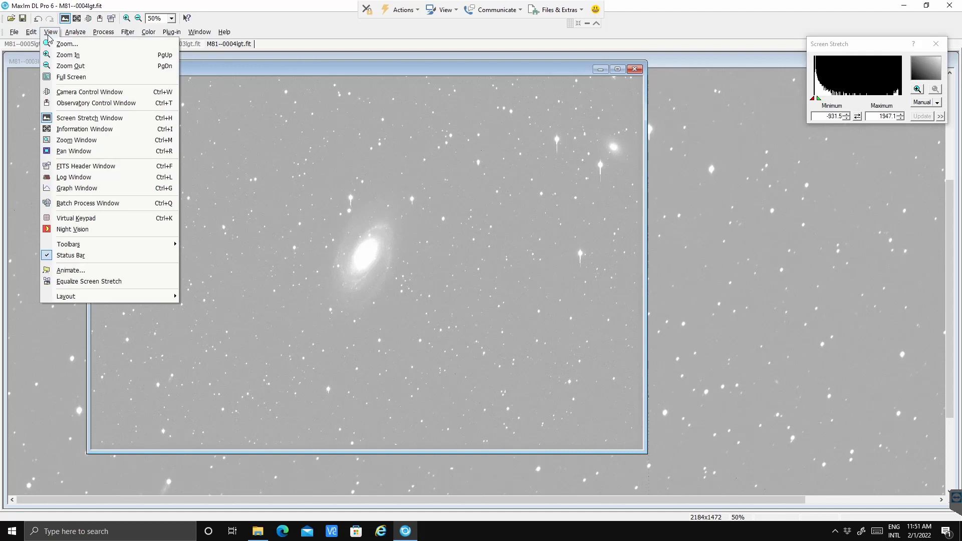
click(72, 270)
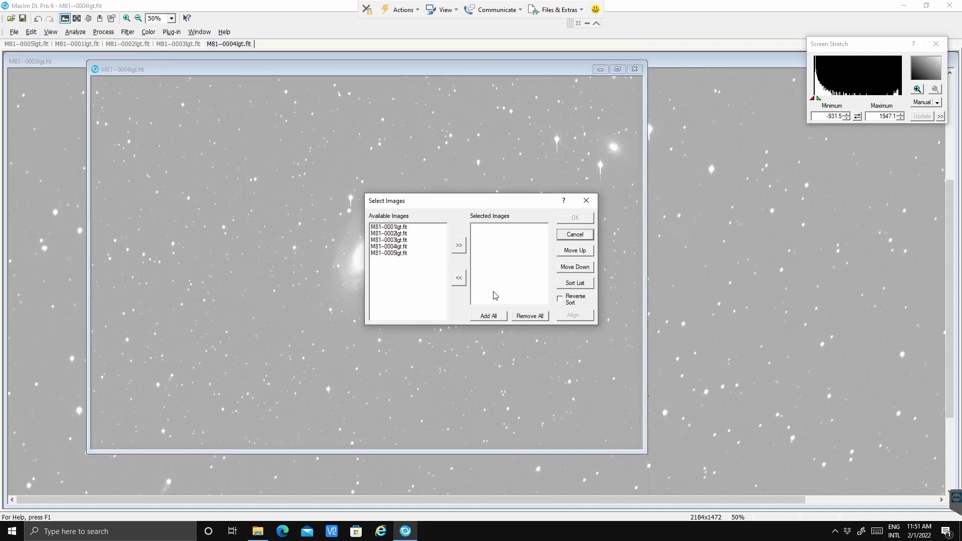
click(488, 316)
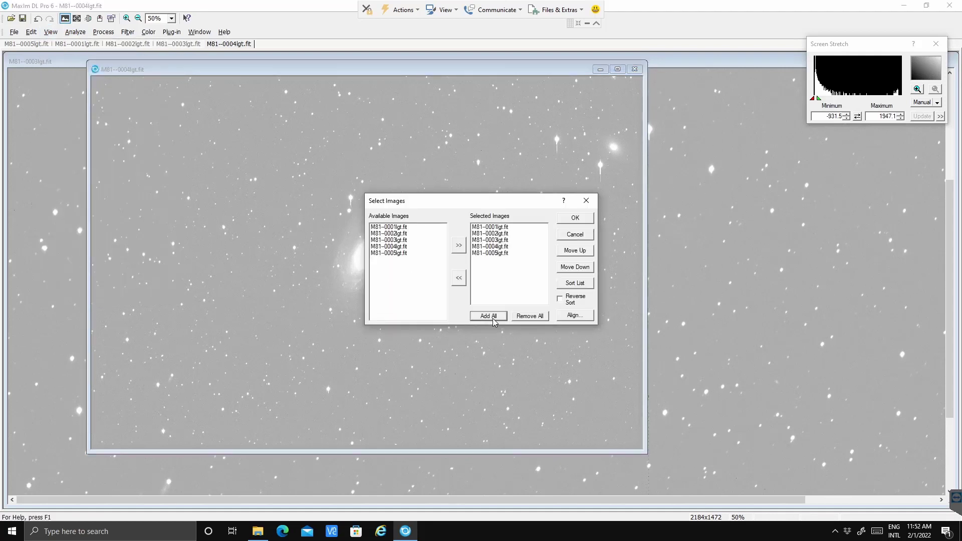
click(574, 219)
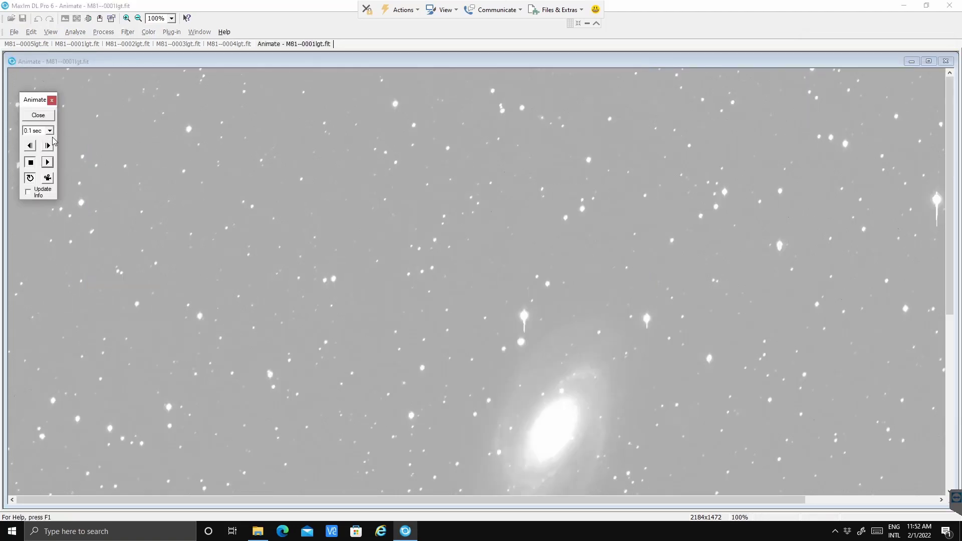
click(50, 131)
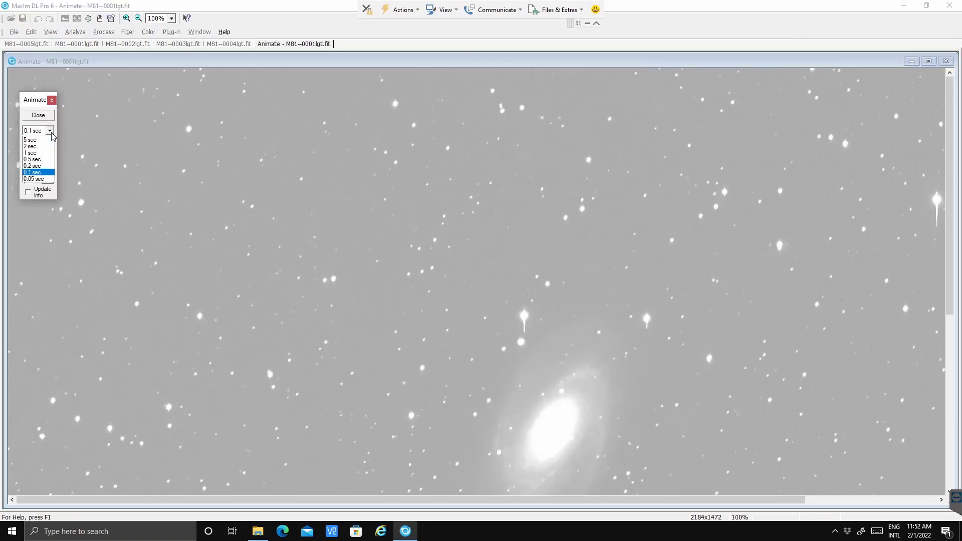
click(39, 166)
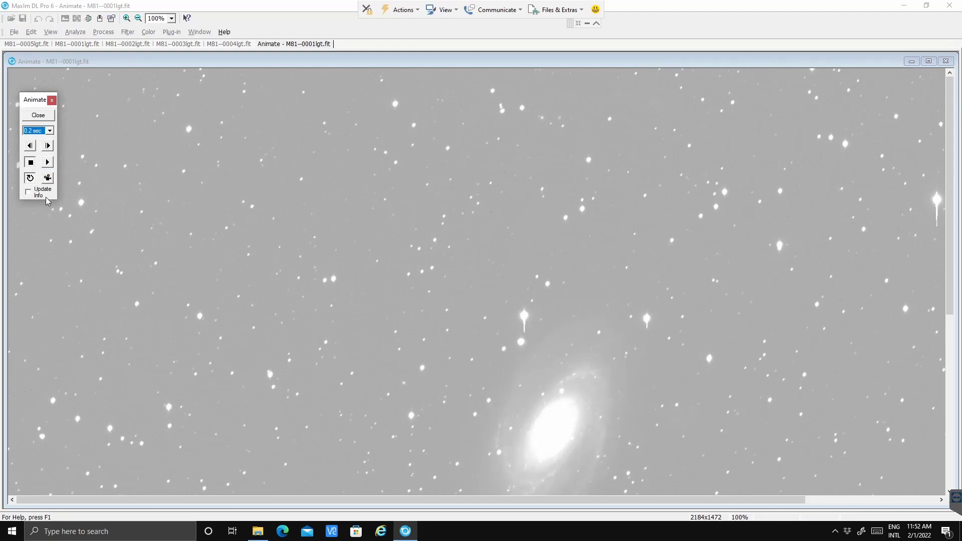
Play the animation of the calibrated M81 frames and examine the star background at high magnification across the image for remaining defects
click(47, 164)
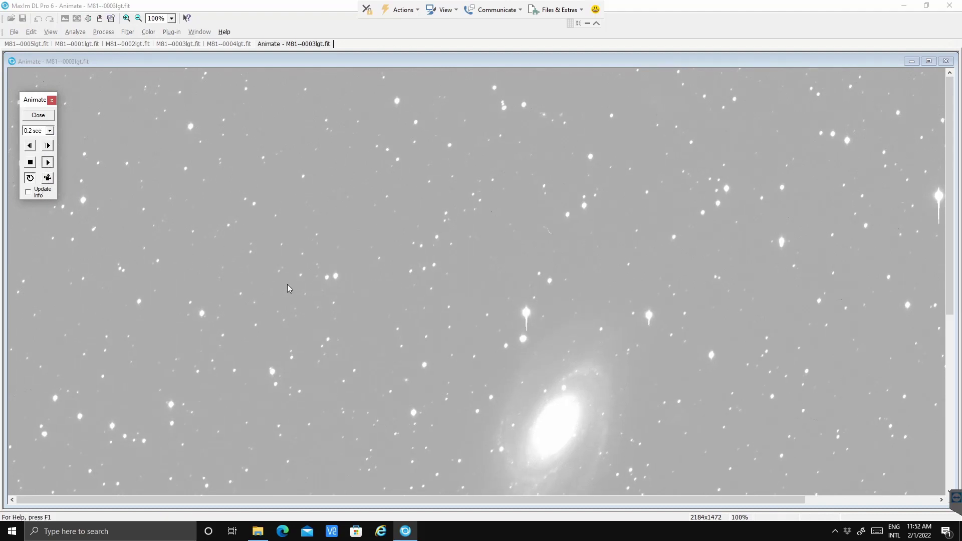
scroll(254, 279, up, 2)
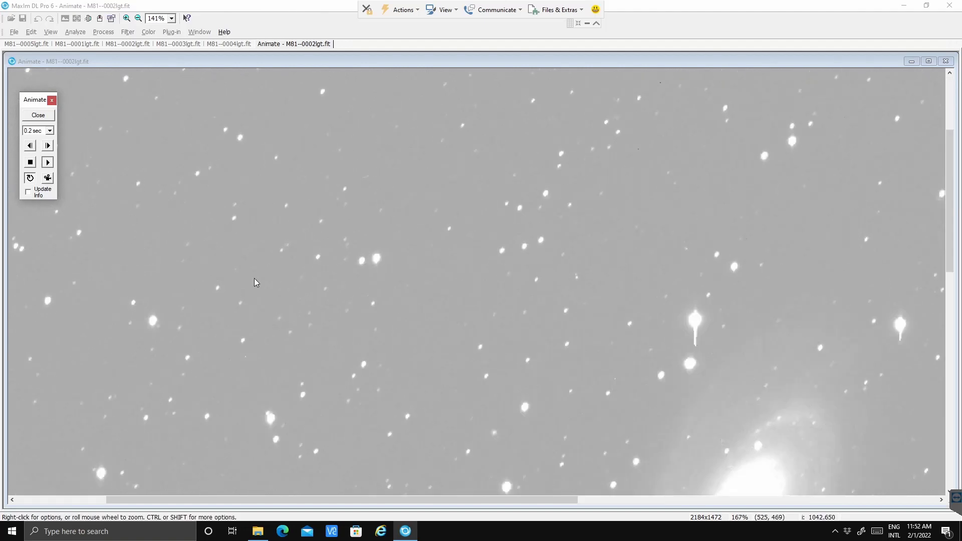
scroll(256, 273, up, 6)
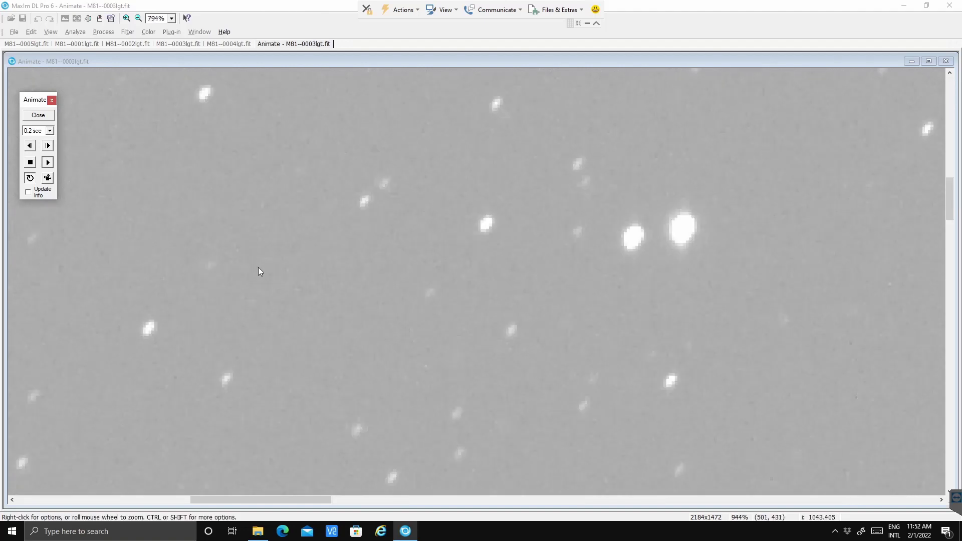
scroll(265, 230, down, 1)
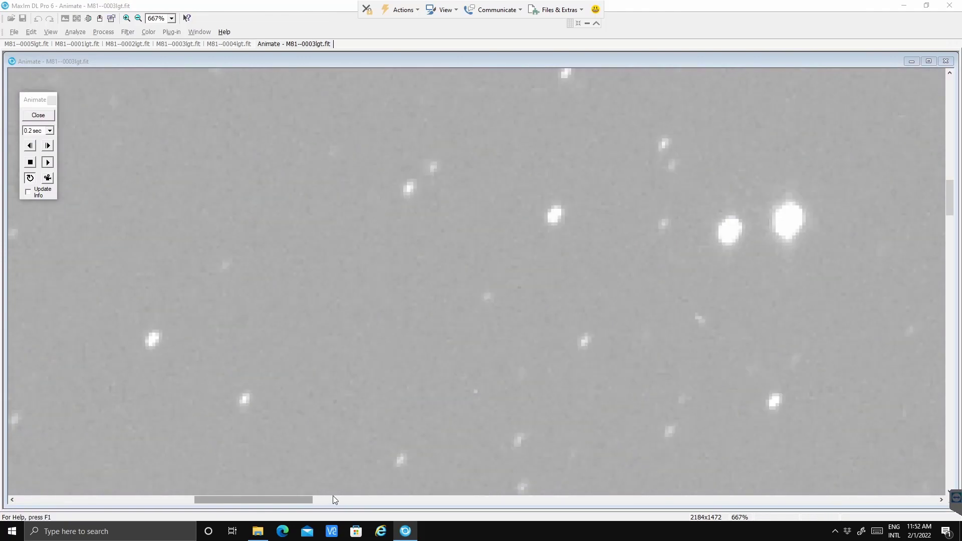
scroll(346, 499, right, 2)
scroll(354, 500, right, 6)
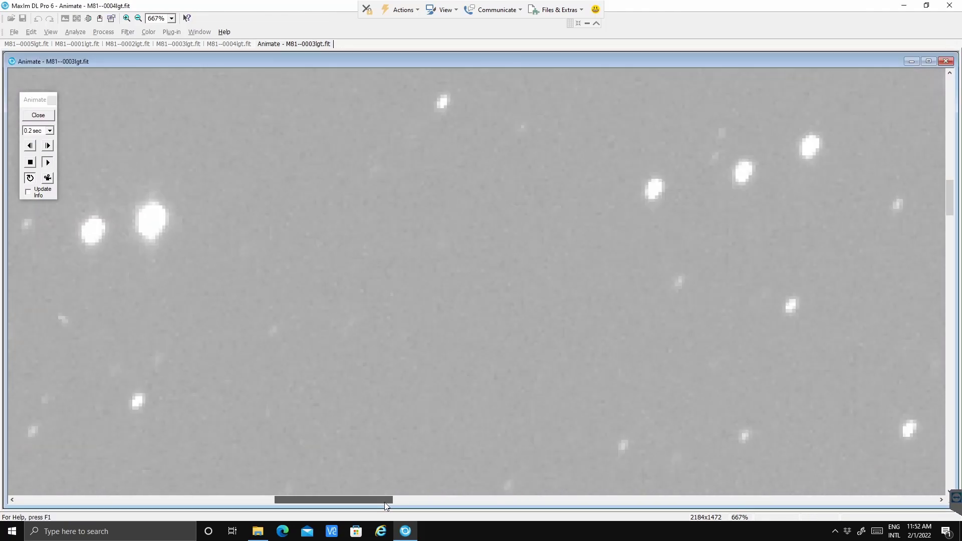
scroll(385, 503, right, 2)
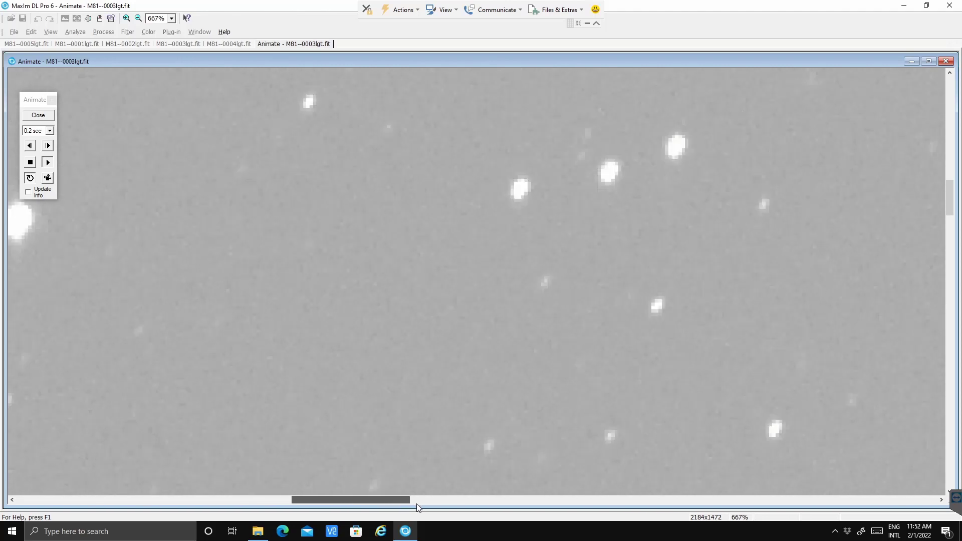
scroll(420, 507, right, 5)
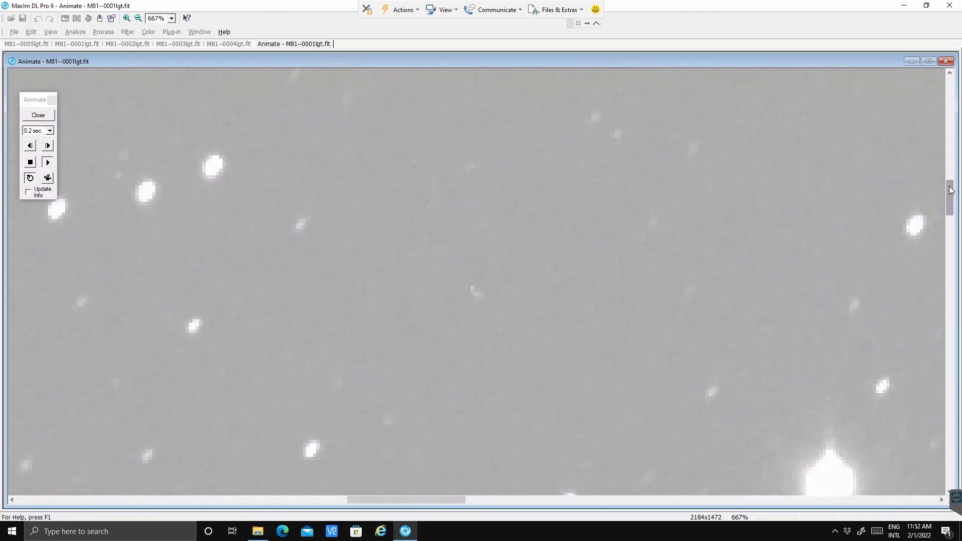
drag(948, 250, 954, 332)
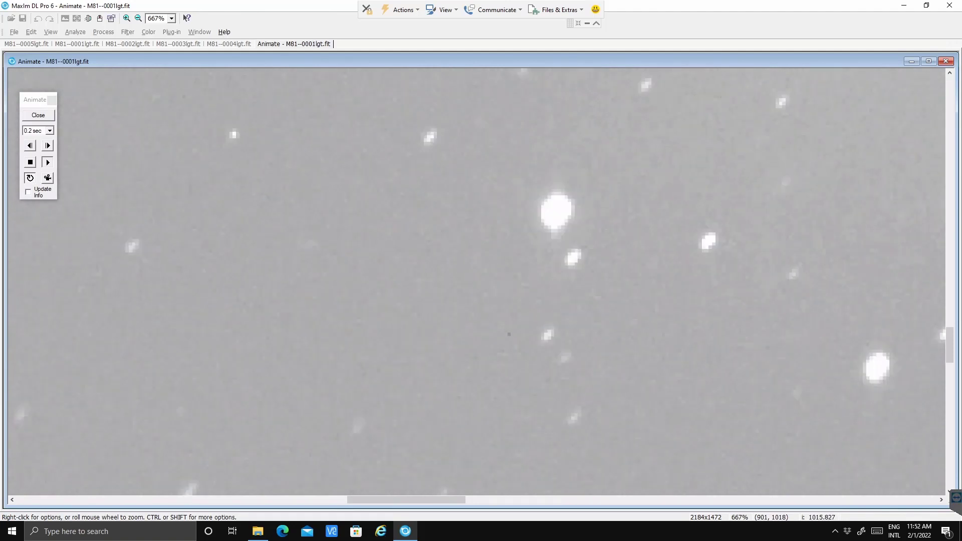
drag(408, 500, 227, 518)
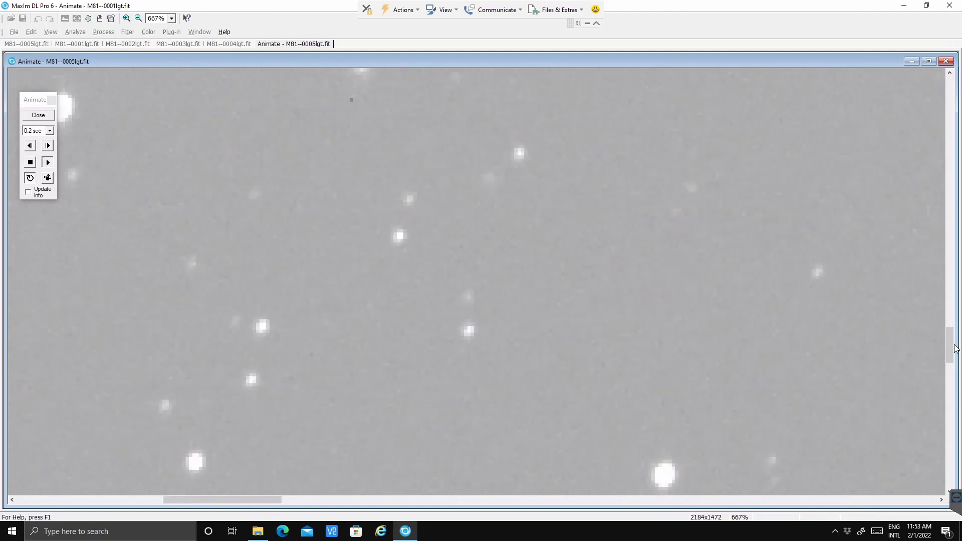
scroll(953, 332, up, 3)
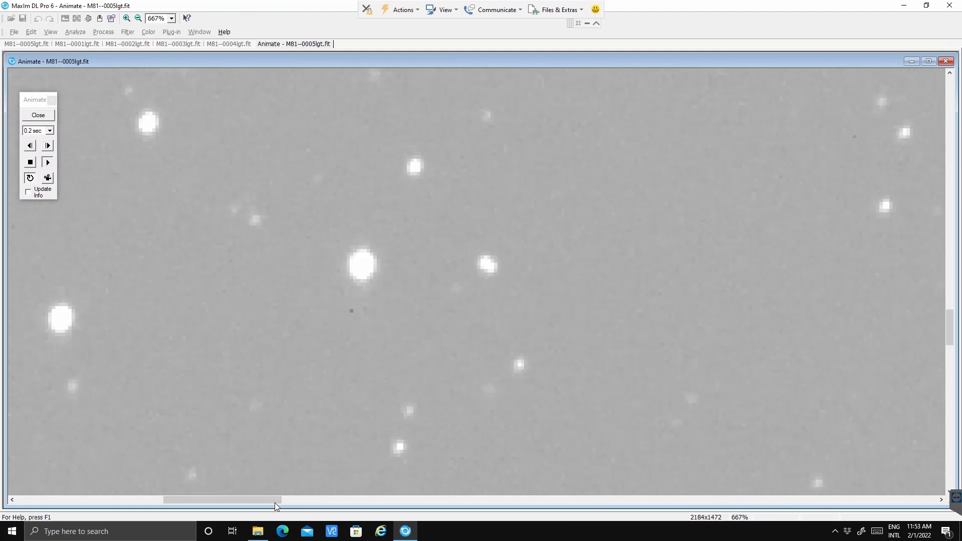
drag(352, 503, 648, 512)
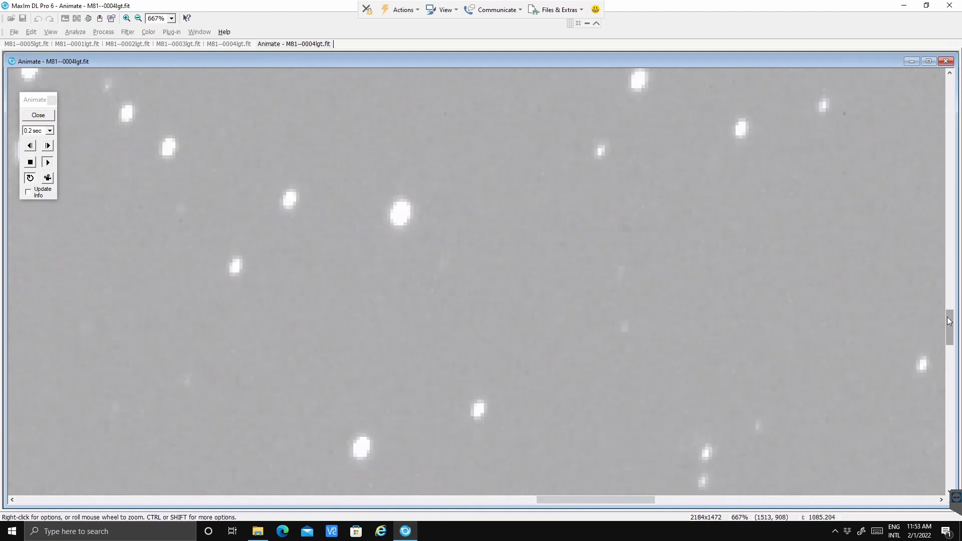
Examine the vertical line of dark pixels near the lower edge of the animated frames, both close up and at 119% zoom
drag(949, 326, 953, 395)
drag(956, 433, 954, 456)
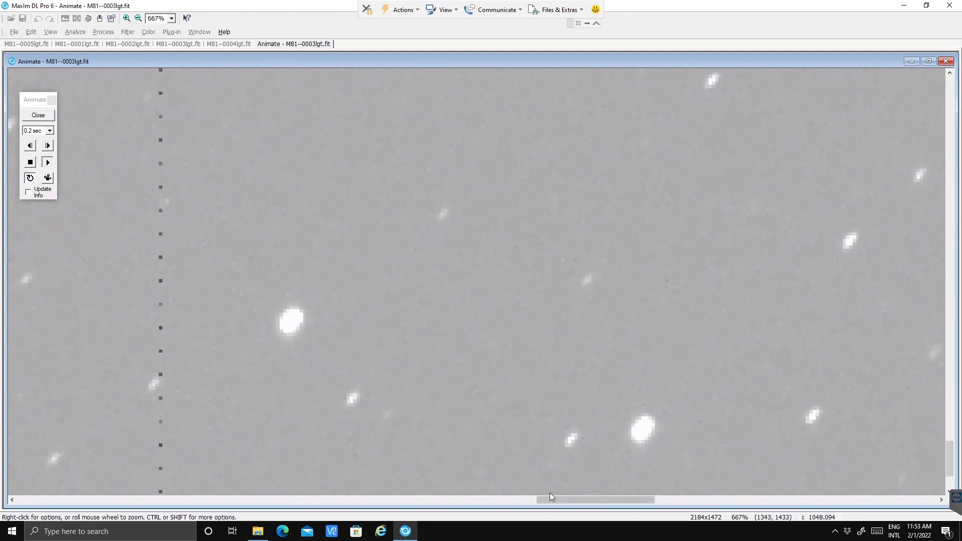
click(497, 499)
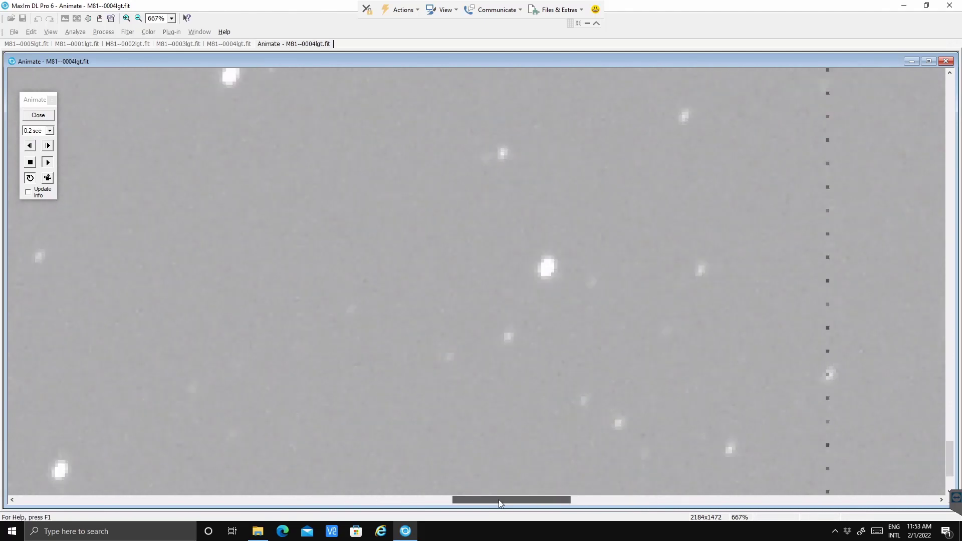
scroll(531, 493, right, 3)
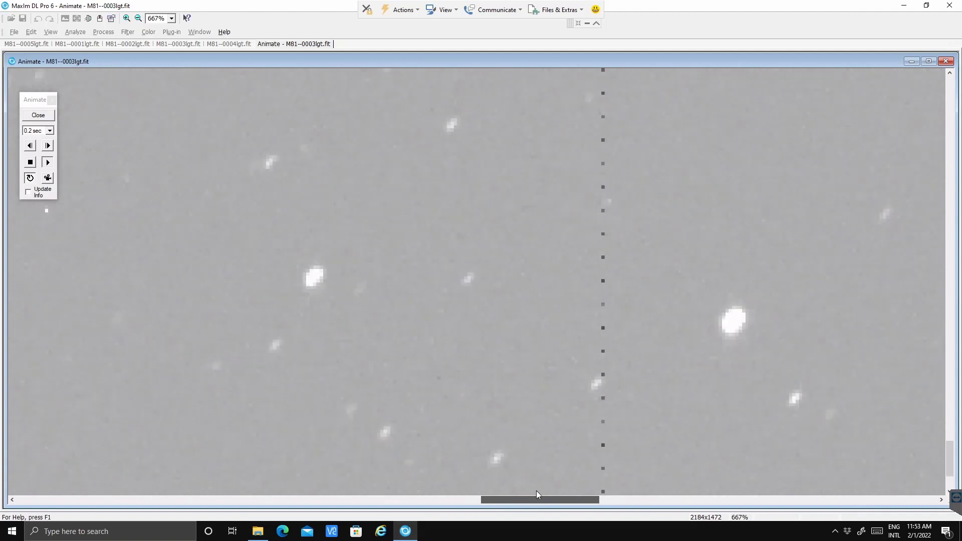
scroll(538, 490, right, 1)
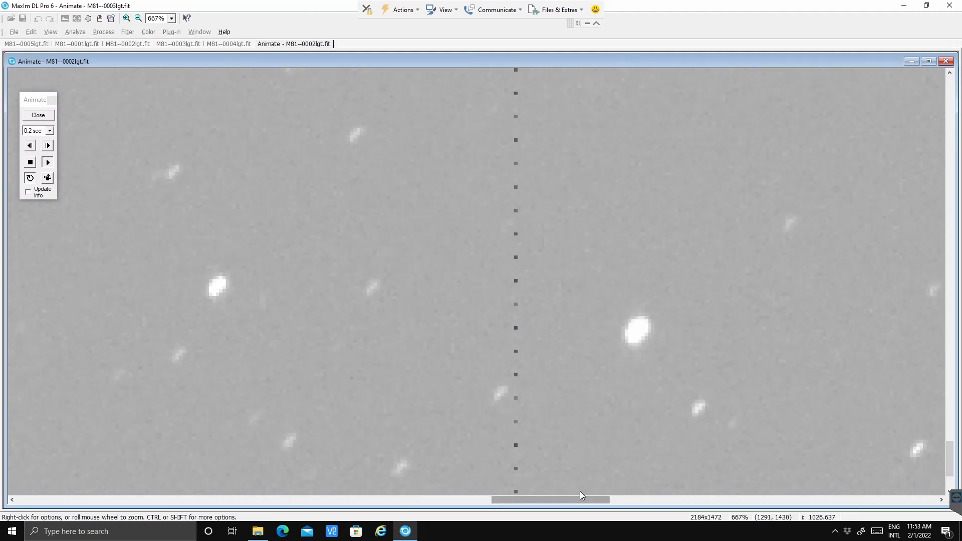
scroll(581, 495, right, 2)
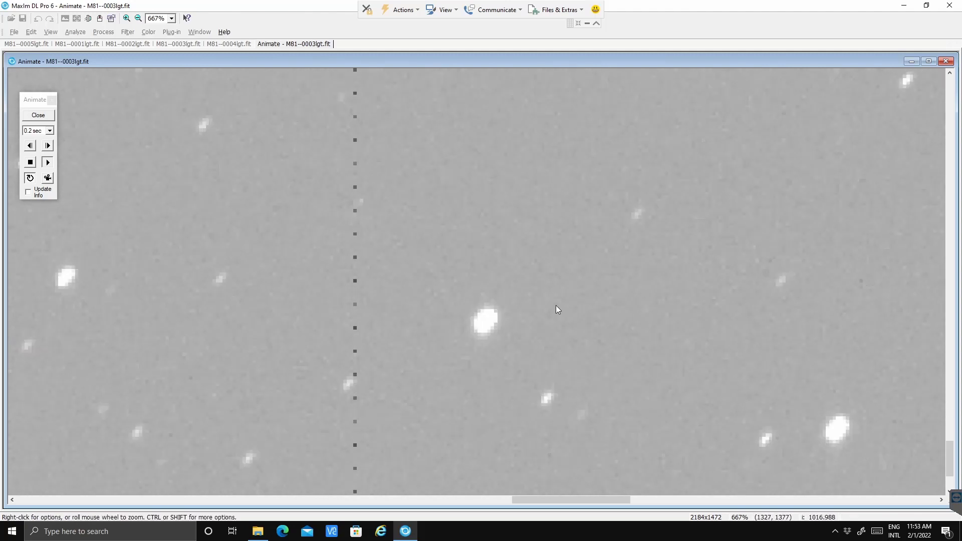
scroll(556, 307, down, 1)
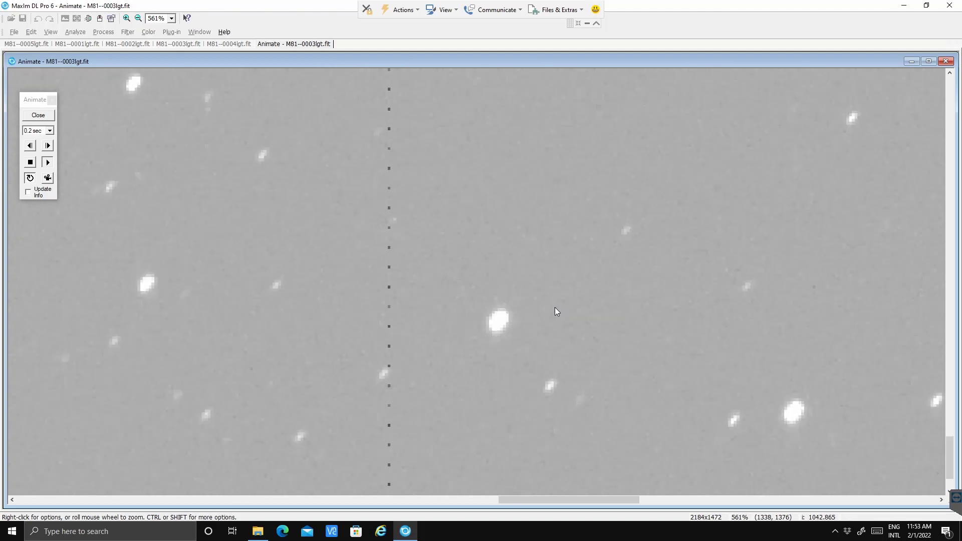
scroll(555, 307, up, 2)
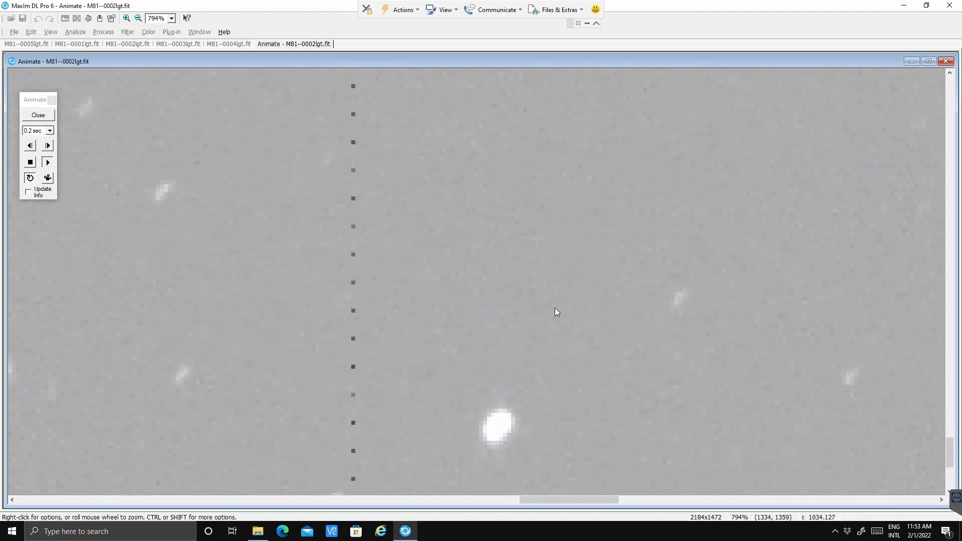
scroll(555, 307, down, 11)
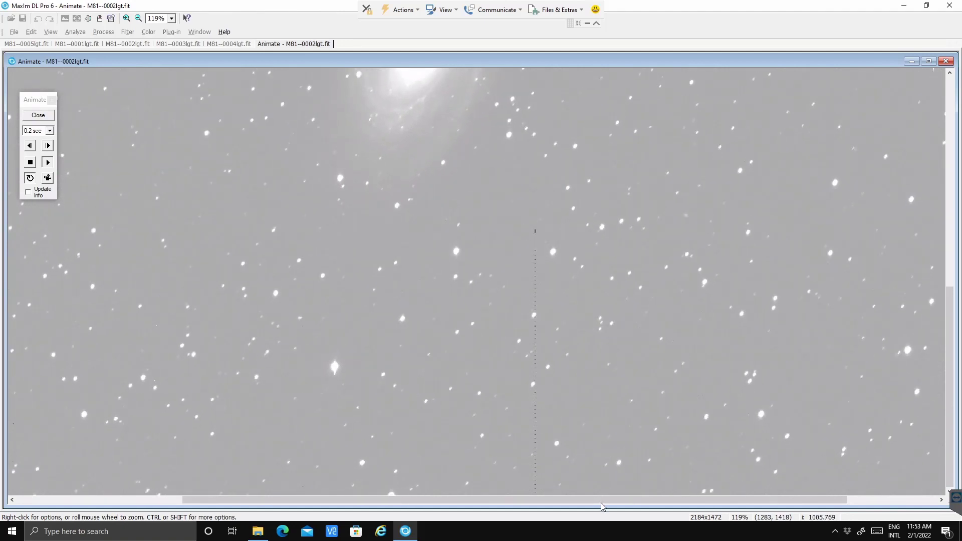
Examine the rest of the animated image around the galaxy and close the animation
drag(600, 503, 852, 498)
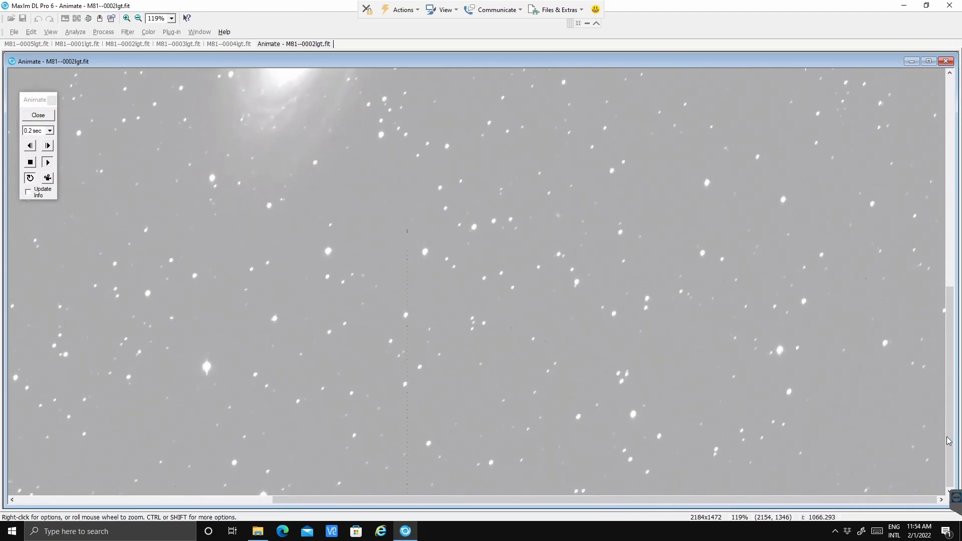
drag(948, 435, 939, 338)
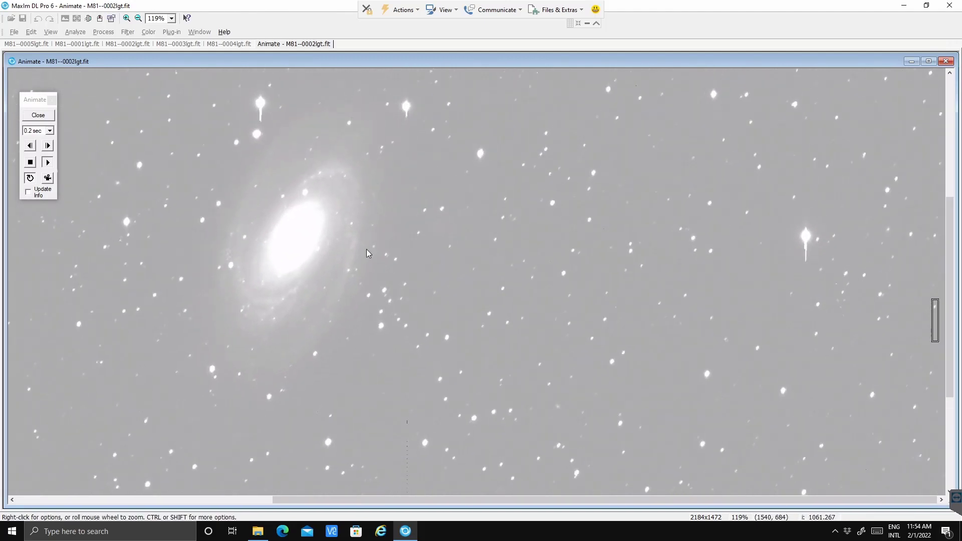
click(47, 117)
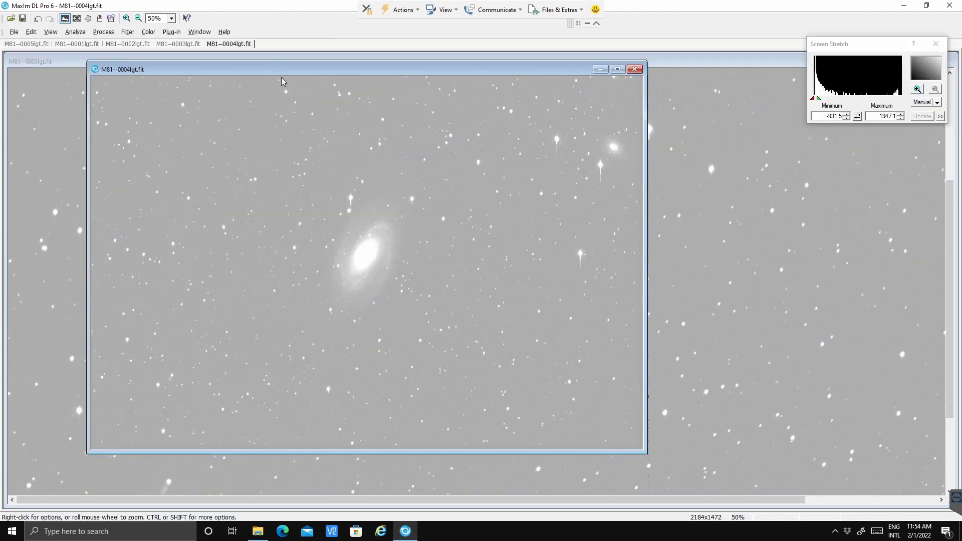
Apply the Medium screen stretch to M81--0004lgt.fit, fine-tune it to about 169.62 minimum and 2282.6 maximum, and enlarge the image to 59.4%
drag(280, 77, 407, 85)
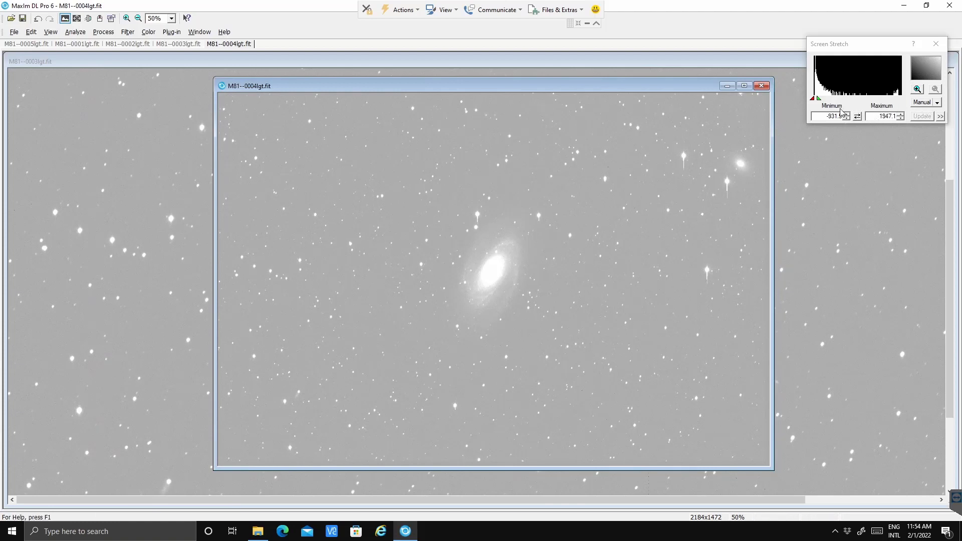
click(937, 103)
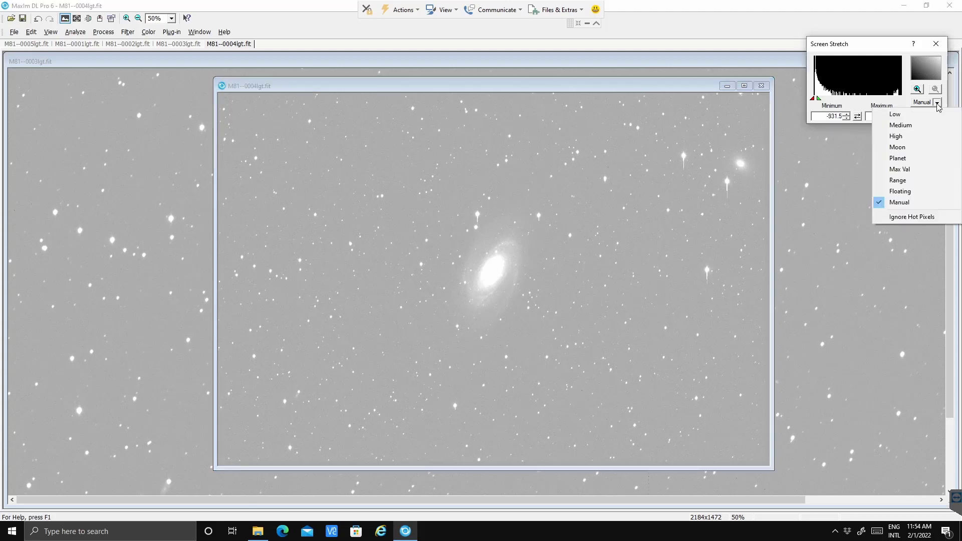
click(898, 128)
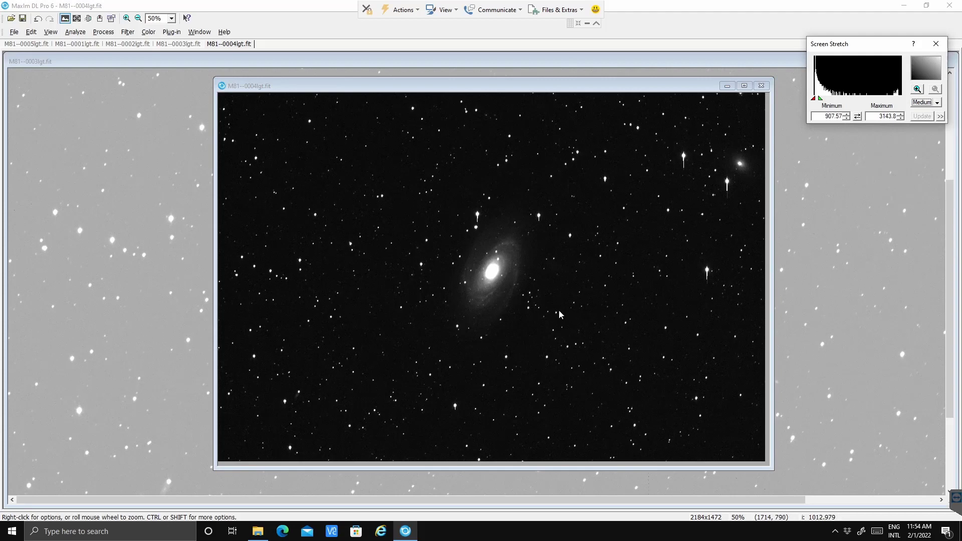
click(429, 322)
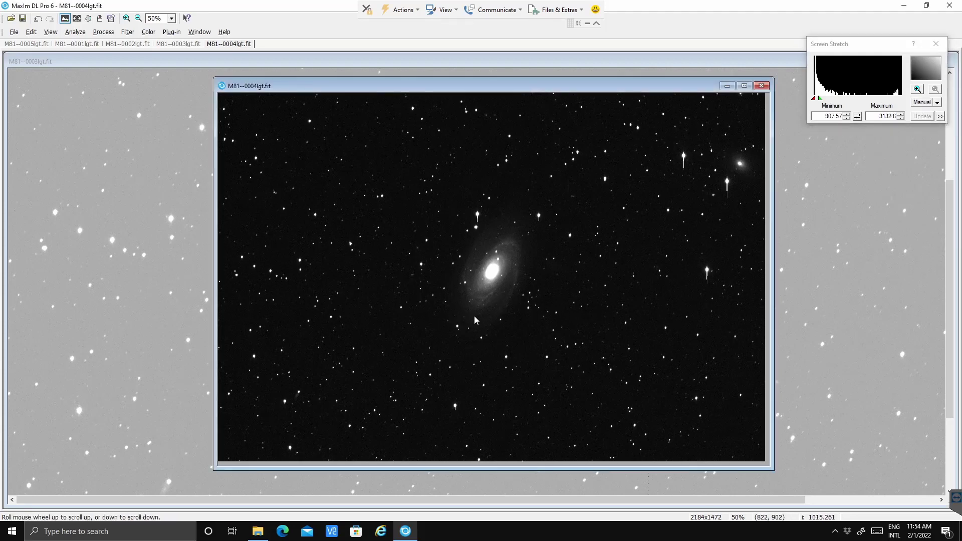
drag(488, 310, 431, 281)
scroll(516, 237, up, 1)
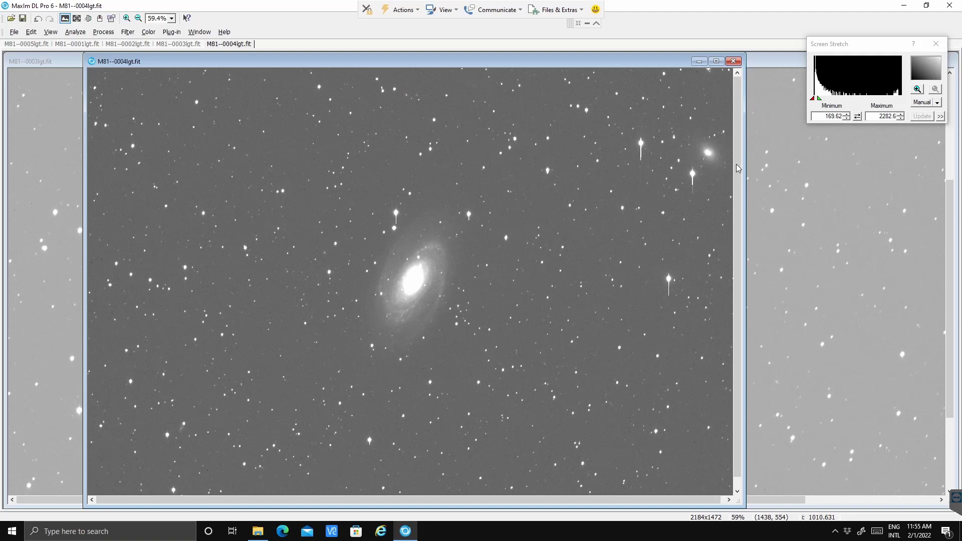
Try Remove Bloom on M81--0004lgt.fit with automatic bloom identification, and set the saturation level to 950
click(93, 33)
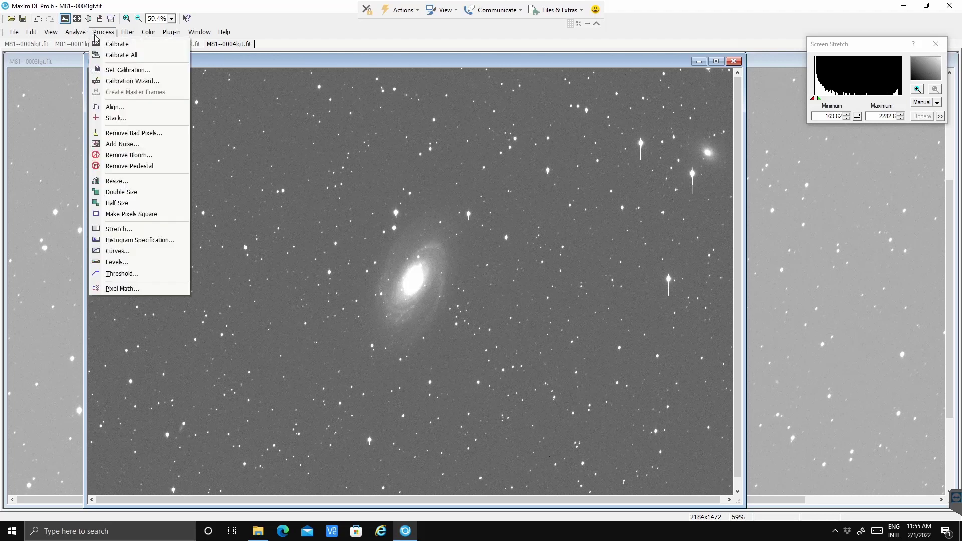
click(122, 156)
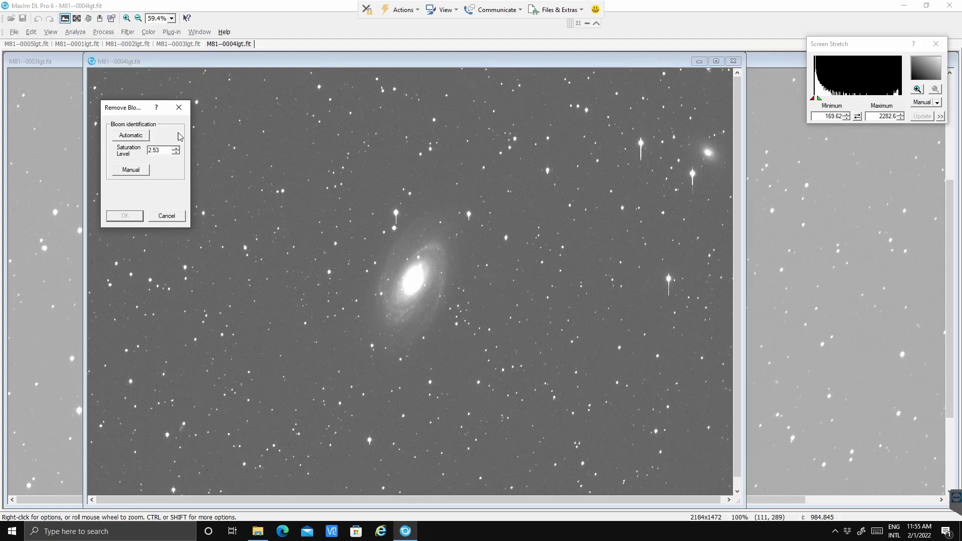
drag(257, 59, 388, 59)
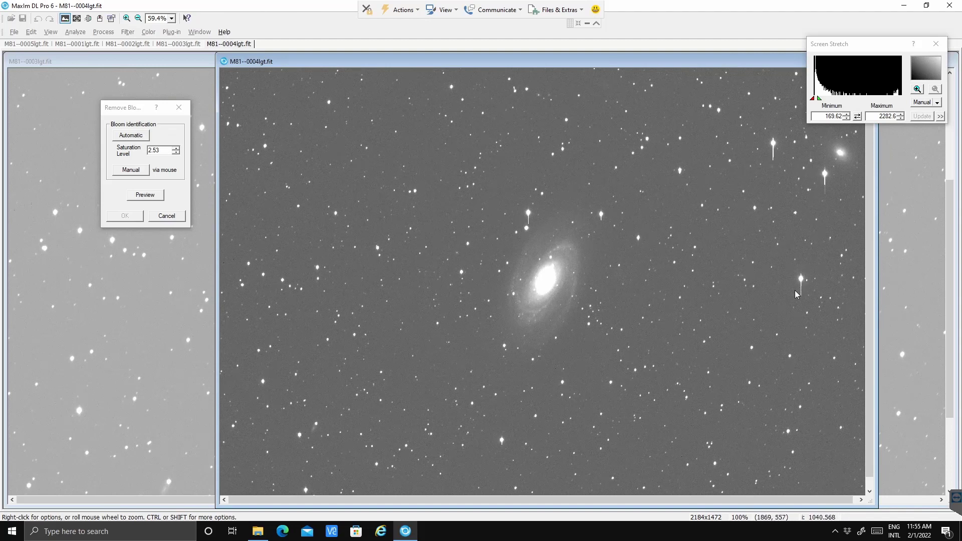
click(124, 136)
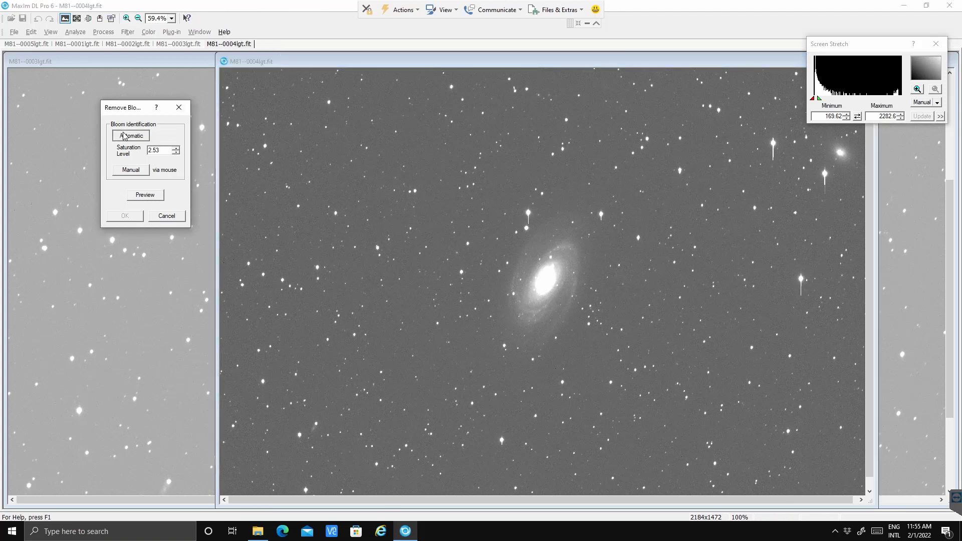
click(124, 136)
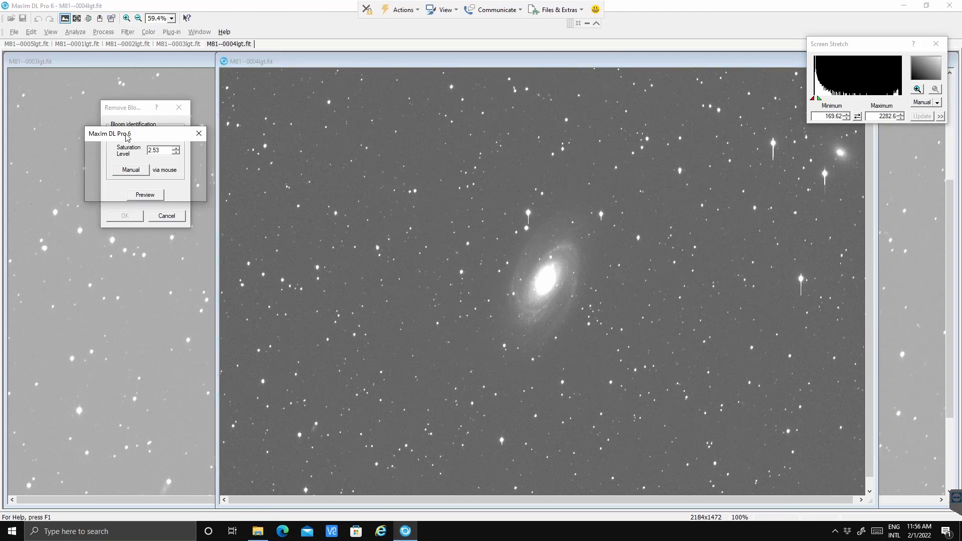
drag(120, 140, 119, 166)
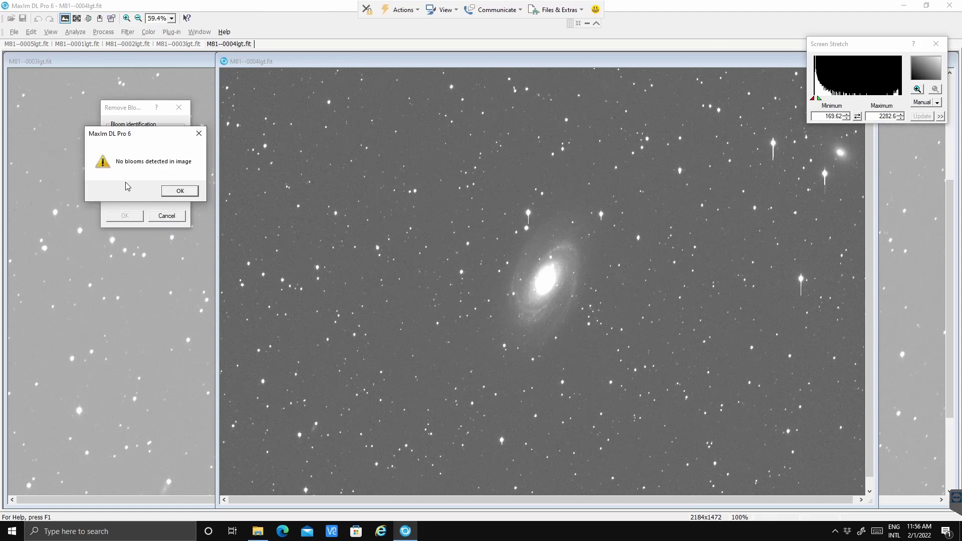
click(177, 191)
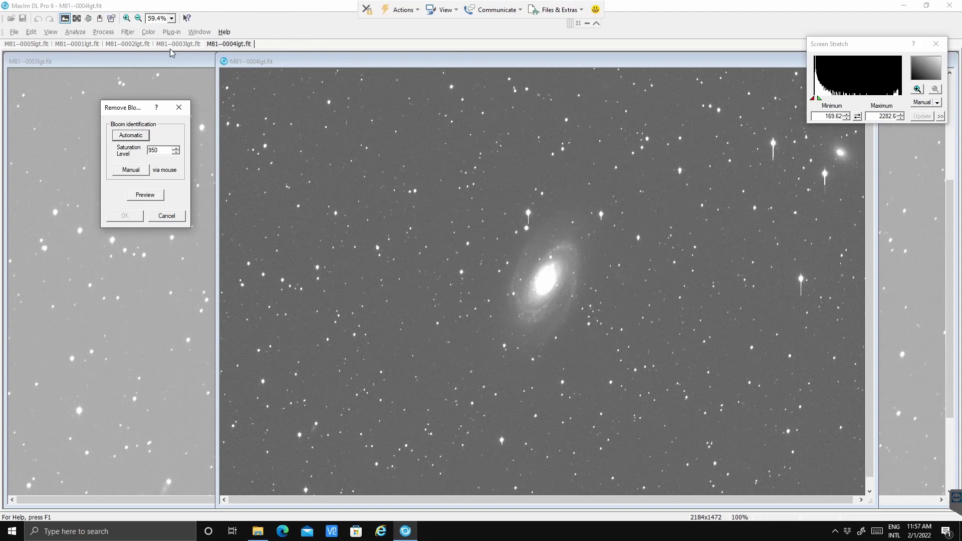
Open the help topic on Remove Bloom in the Process Menu section of the Command Reference
click(224, 34)
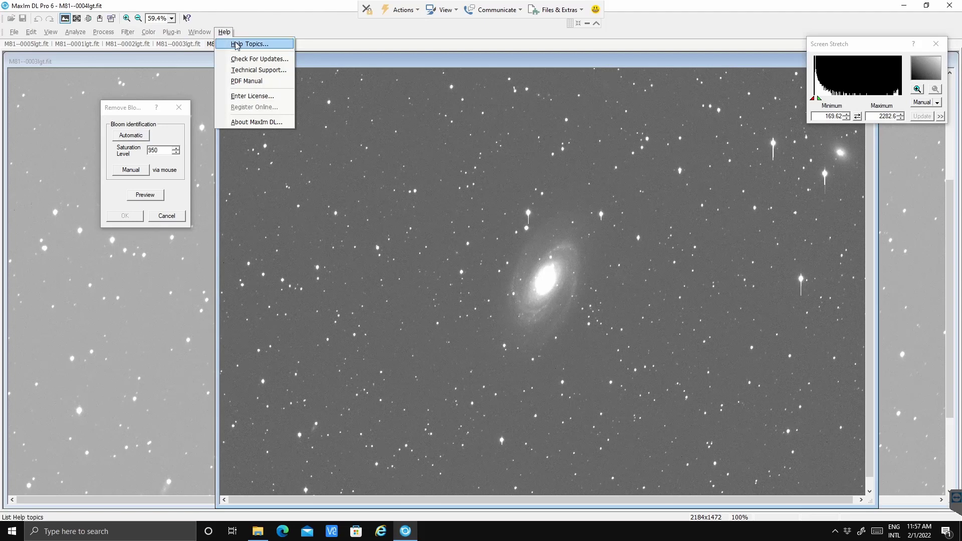
click(235, 45)
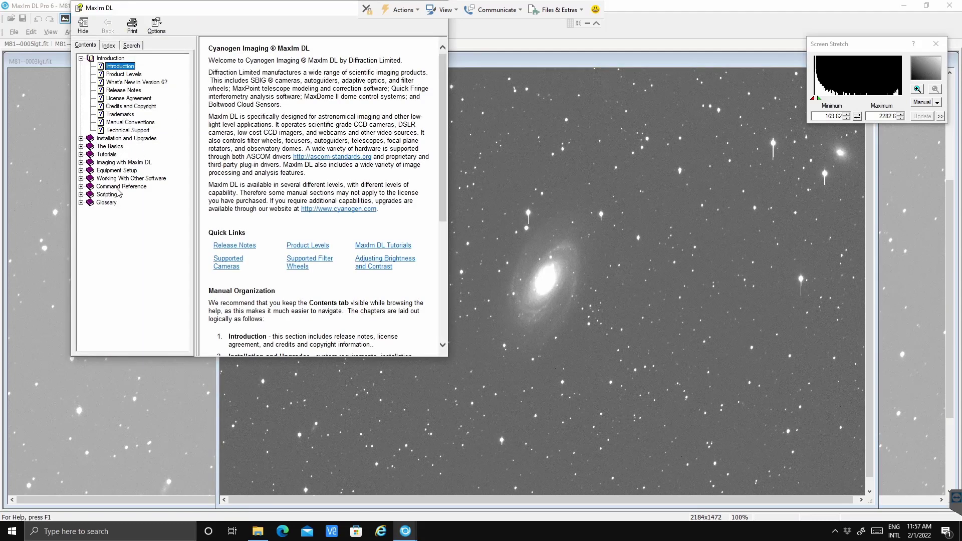
click(81, 187)
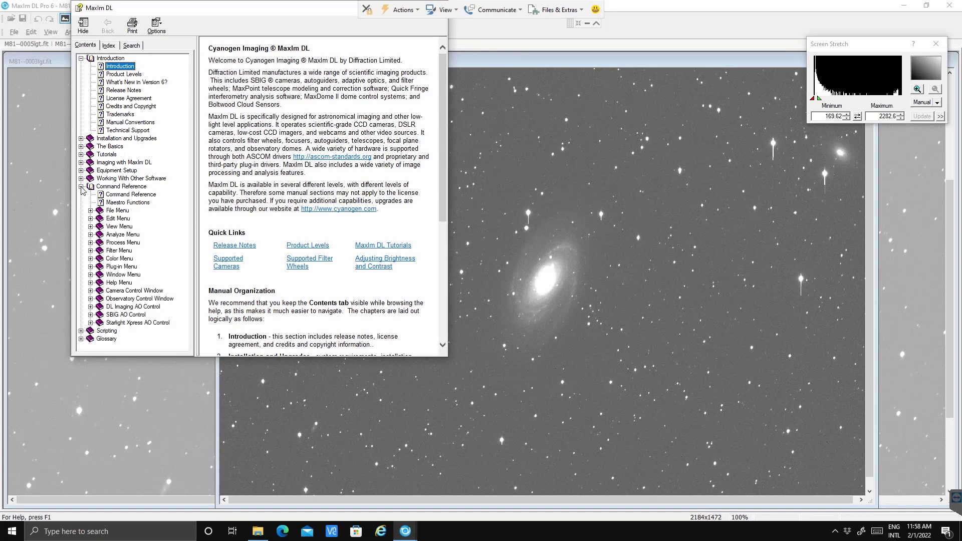
click(90, 243)
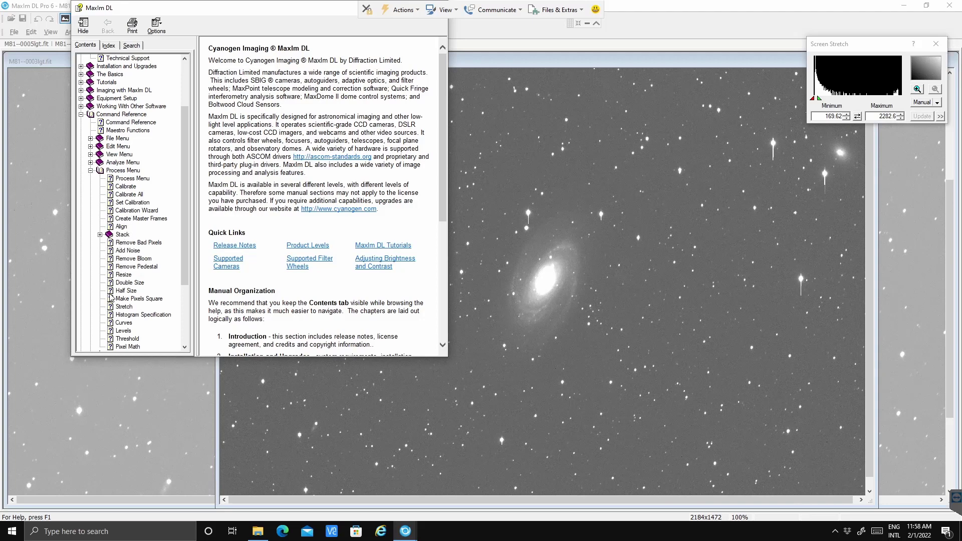
click(125, 259)
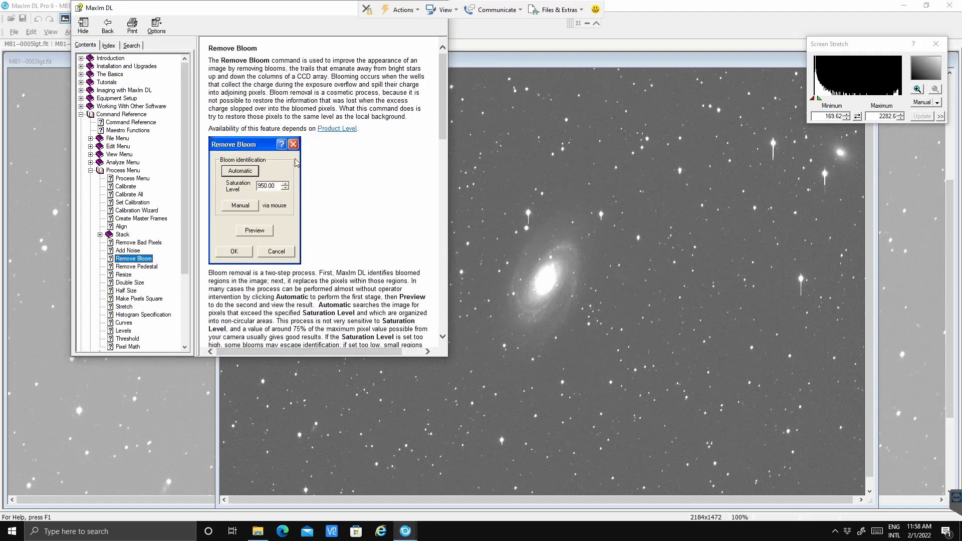
Read the Remove Bloom topic's guidance on saturation level, bounding boxes, Bloom Properties and manual tagging, and close the help
scroll(315, 229, down, 2)
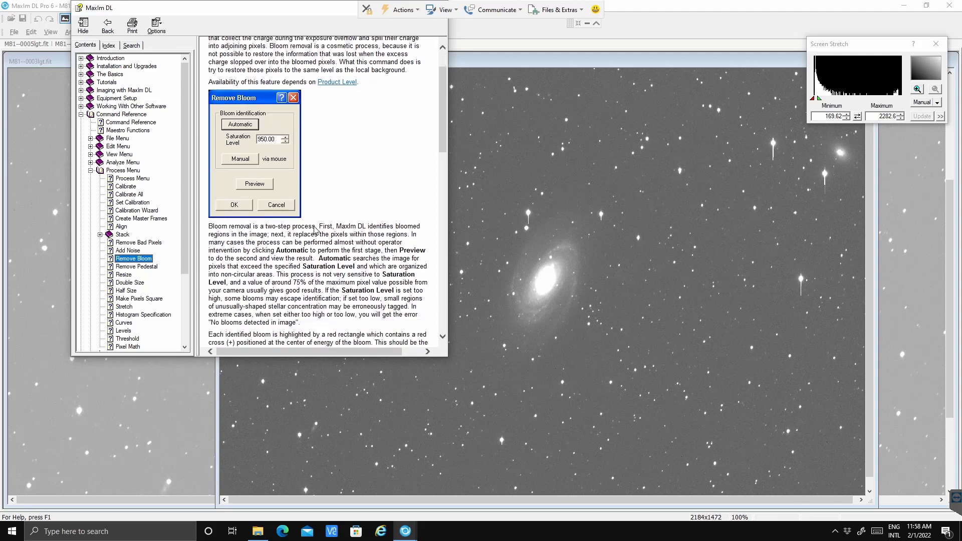
scroll(315, 229, down, 4)
scroll(315, 229, down, 4)
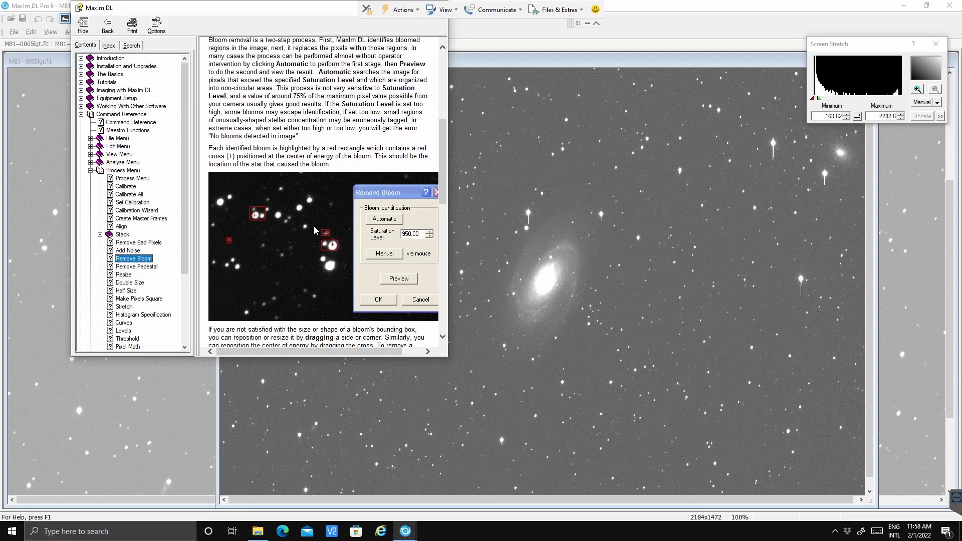
scroll(332, 192, down, 6)
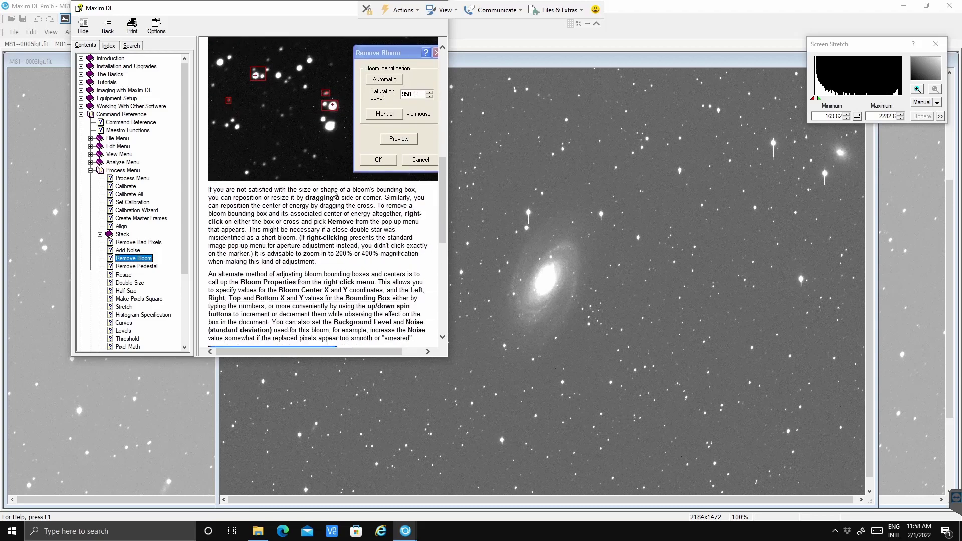
scroll(332, 193, down, 4)
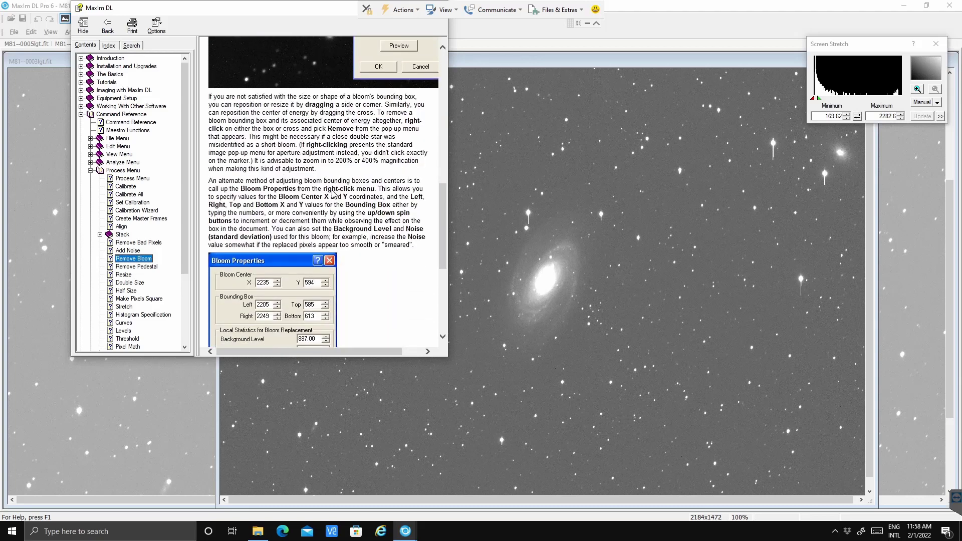
scroll(332, 193, down, 2)
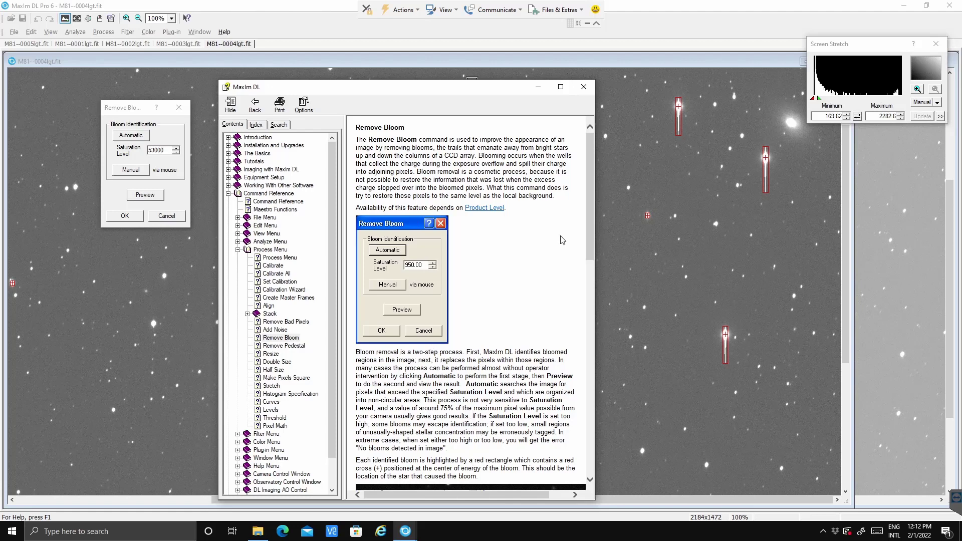
drag(592, 247, 602, 425)
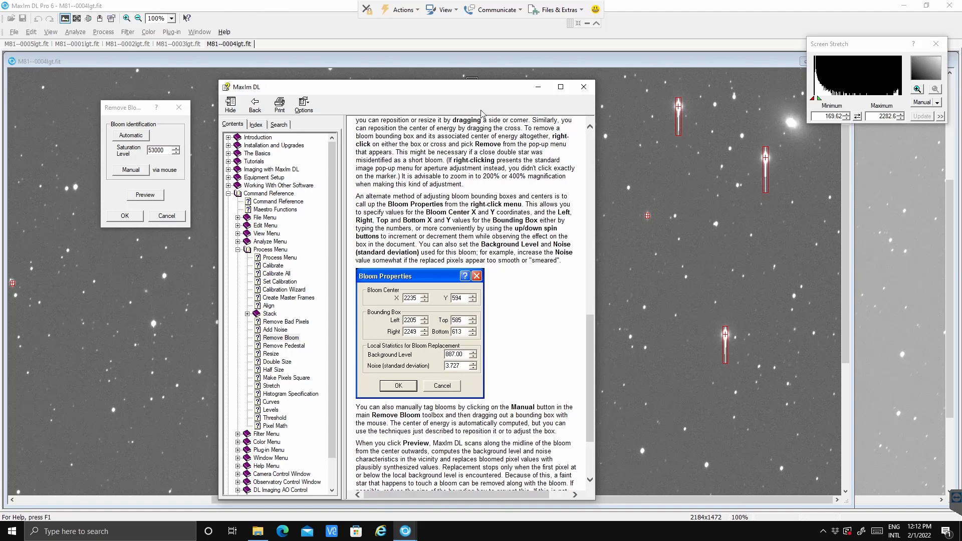
click(583, 87)
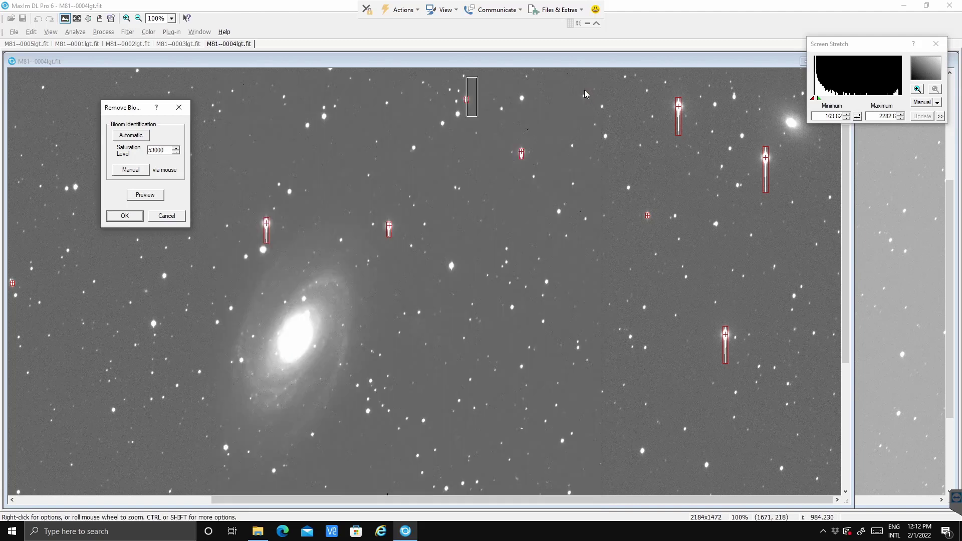
Preview the removal of the marked blooms, identify them again automatically, and close Remove Bloom without applying it
click(148, 200)
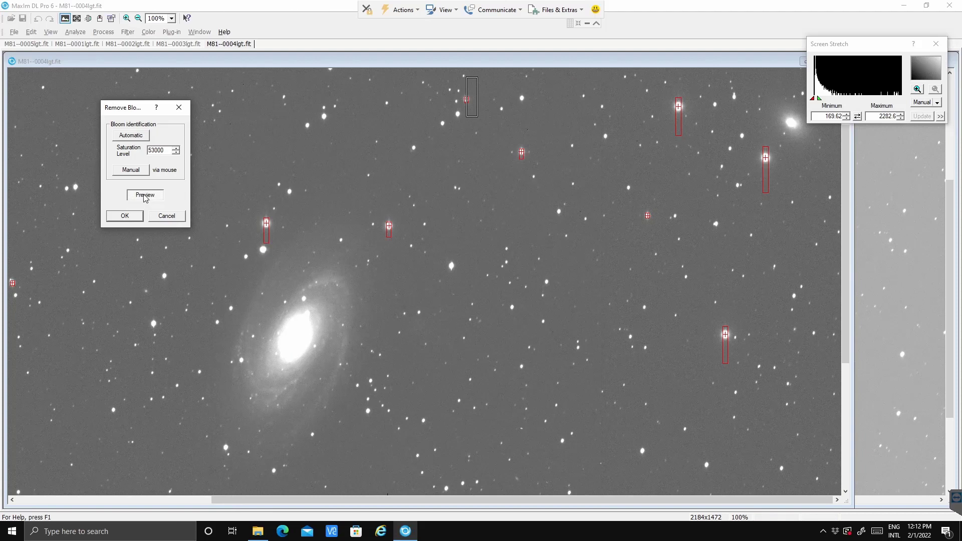
click(136, 139)
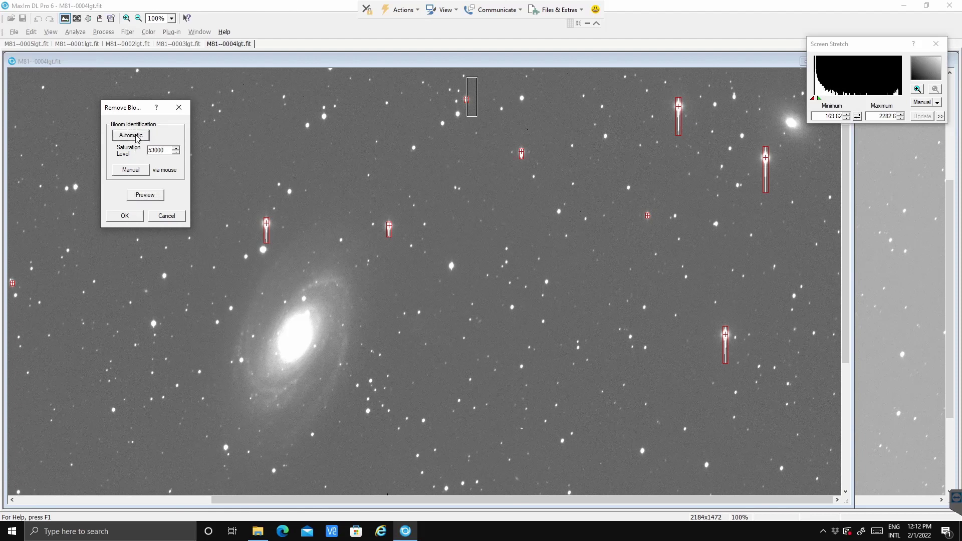
click(178, 107)
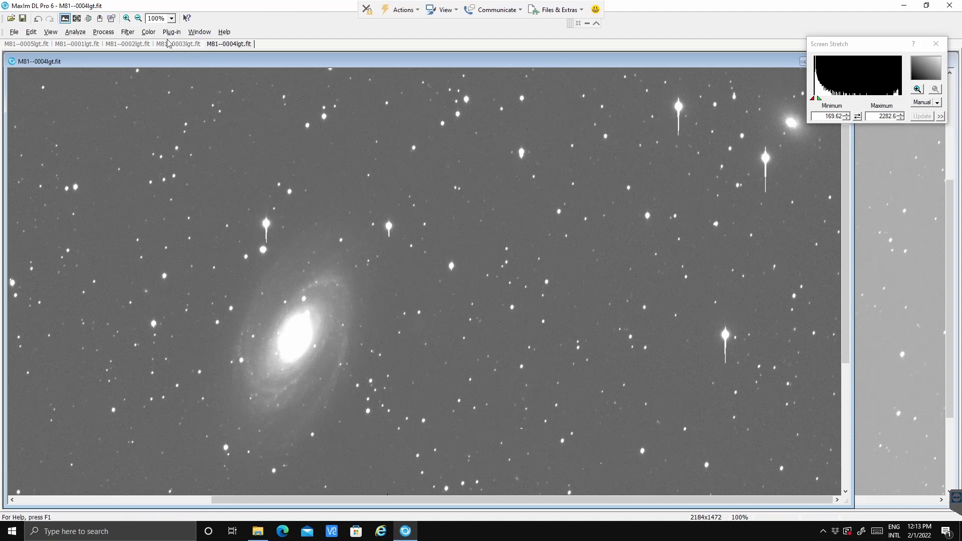
Reopen Remove Bloom on M81--0004lgt.fit and try automatic bloom identification at the default saturation level
click(107, 34)
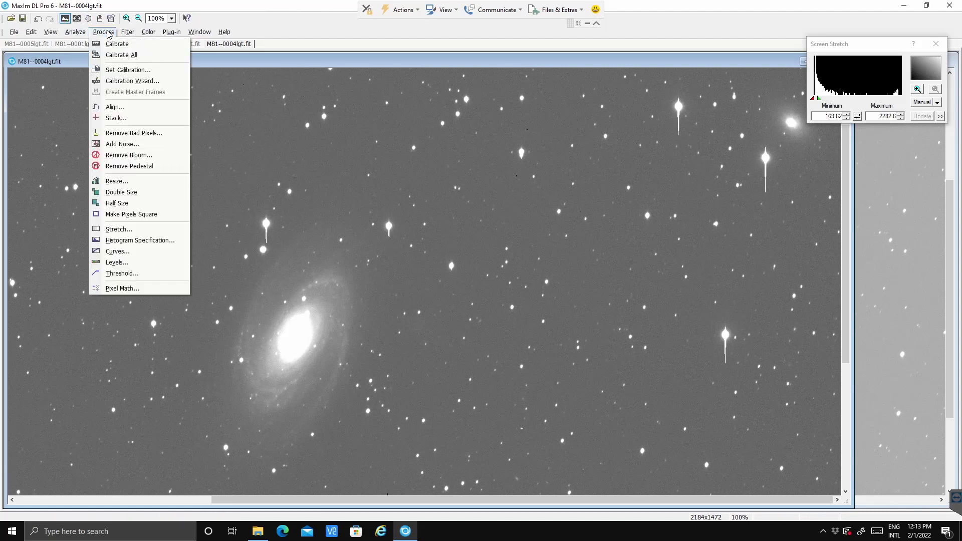
click(113, 156)
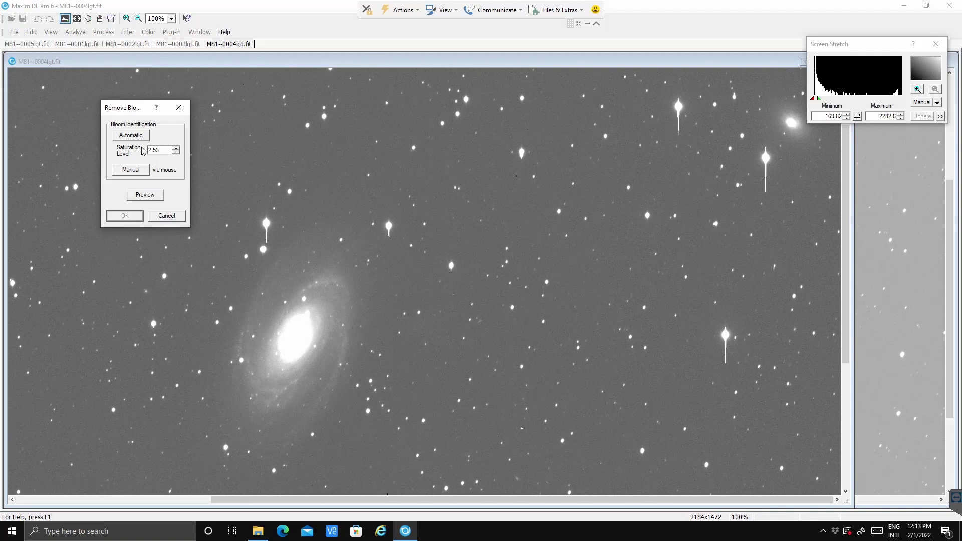
click(129, 137)
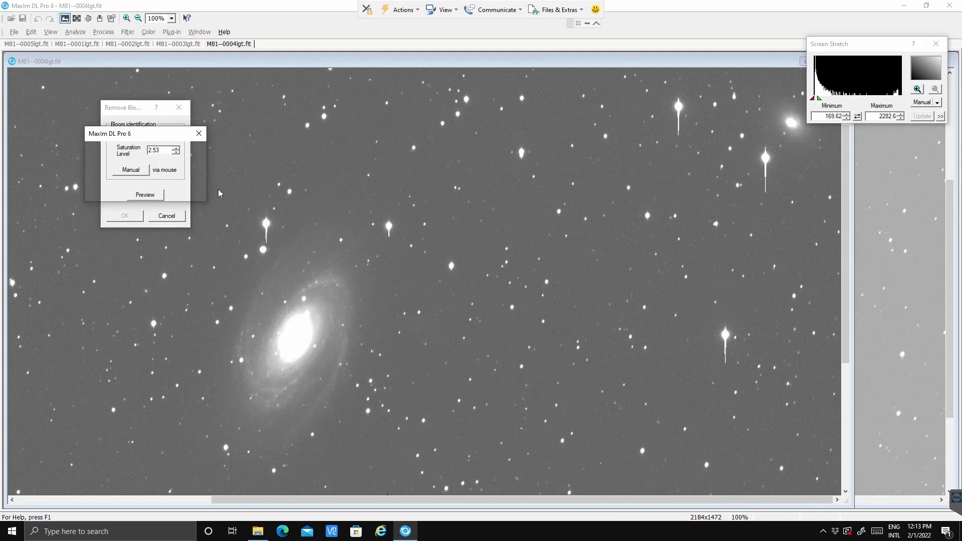
drag(155, 139, 157, 115)
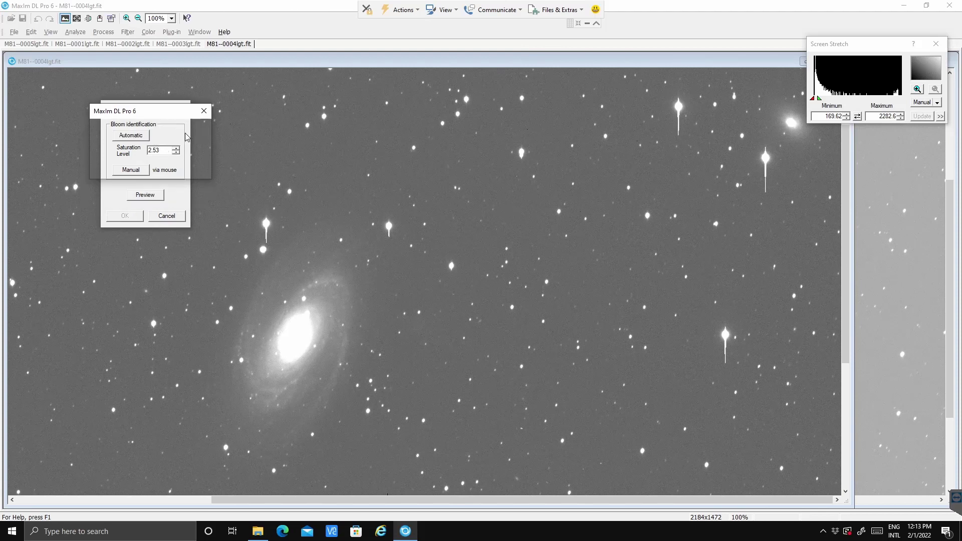
click(201, 113)
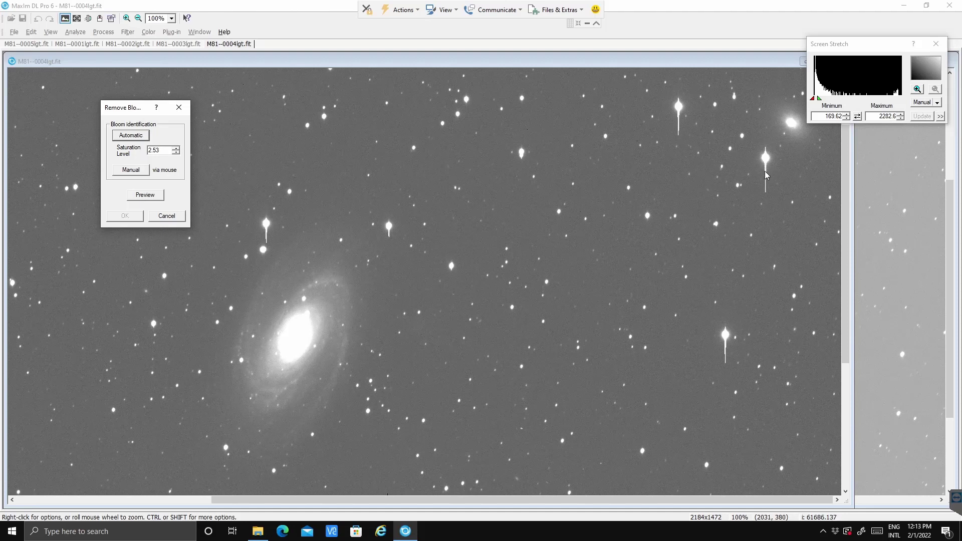
Show the Information window and measure pixel values along the bloom trail of the bright star below the small galaxy
click(77, 19)
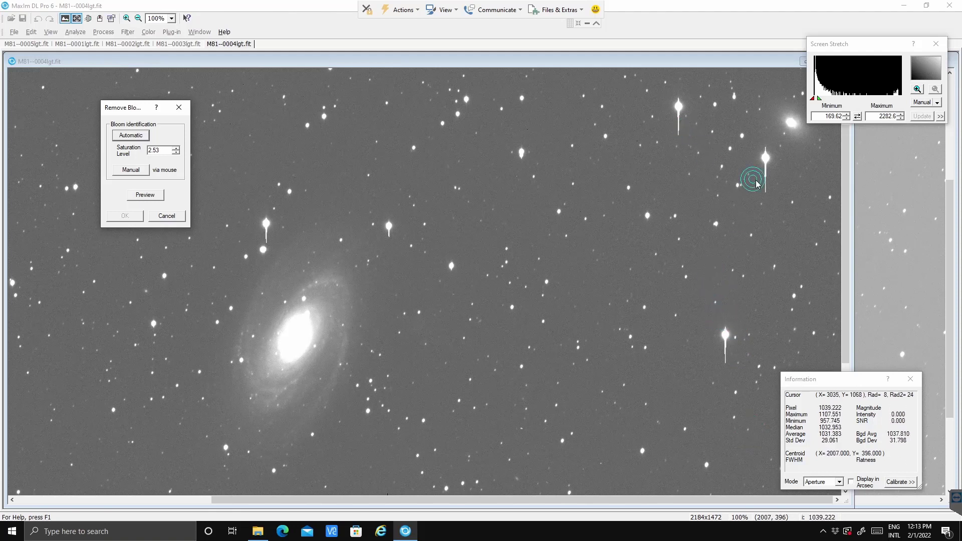
scroll(770, 193, up, 2)
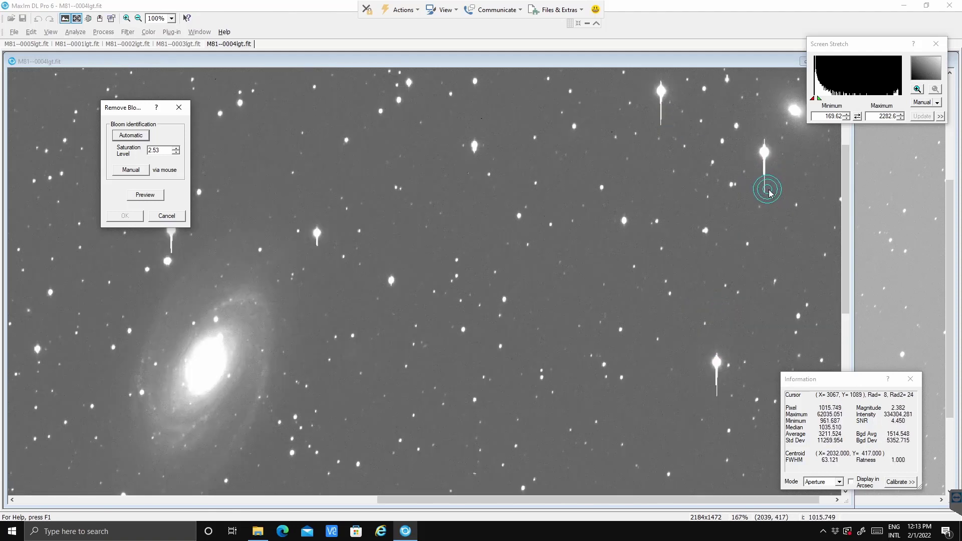
scroll(769, 193, up, 4)
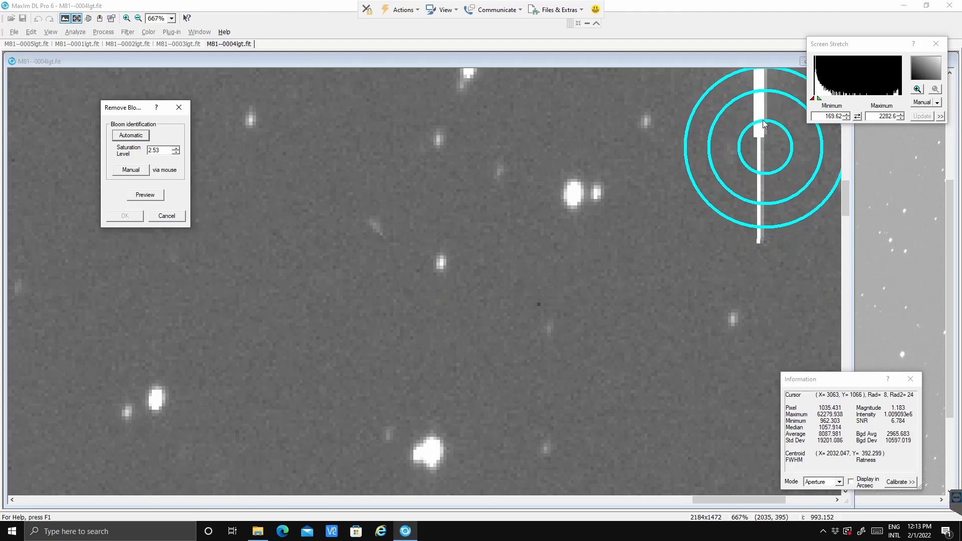
scroll(762, 120, down, 4)
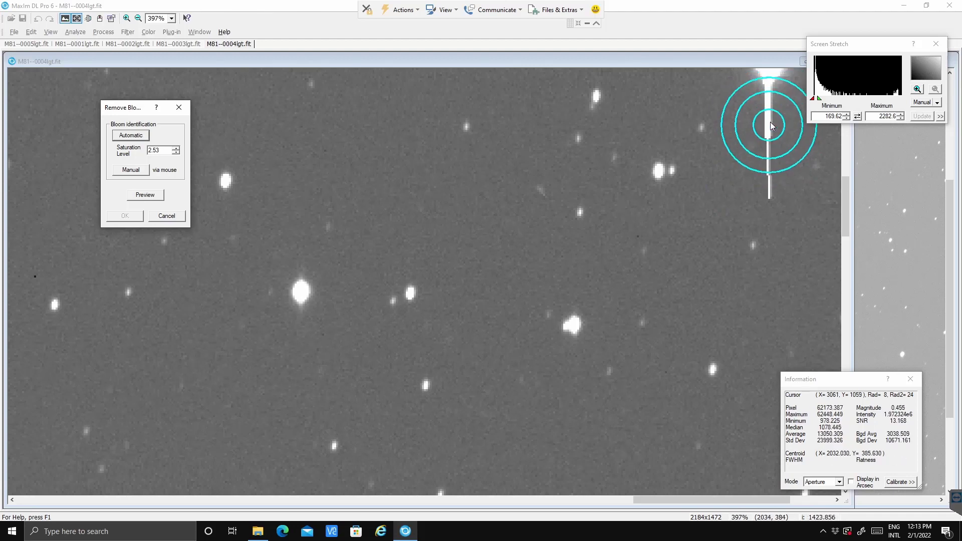
Decrease the measurement aperture radius to 3 pixels and sample the bloom trail and the nearby background
right_click(769, 125)
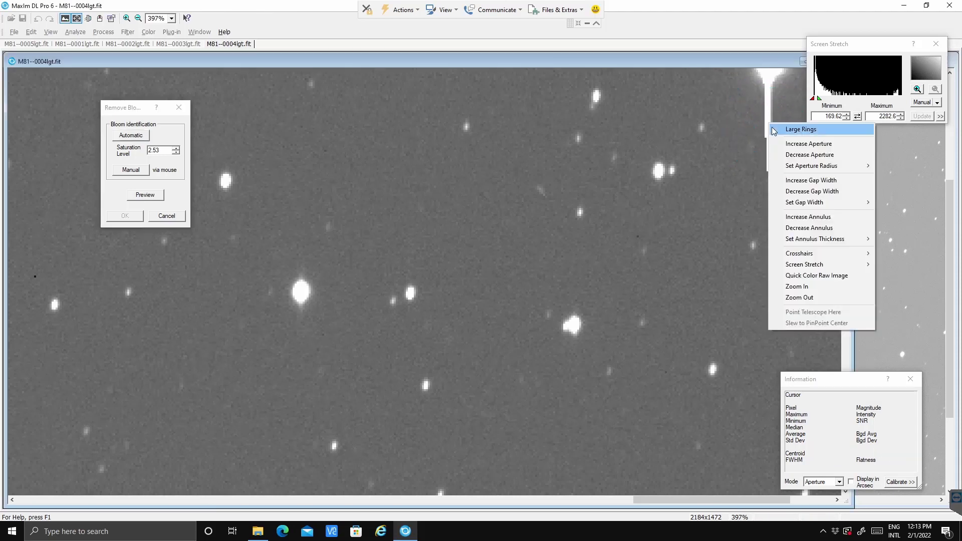
click(790, 156)
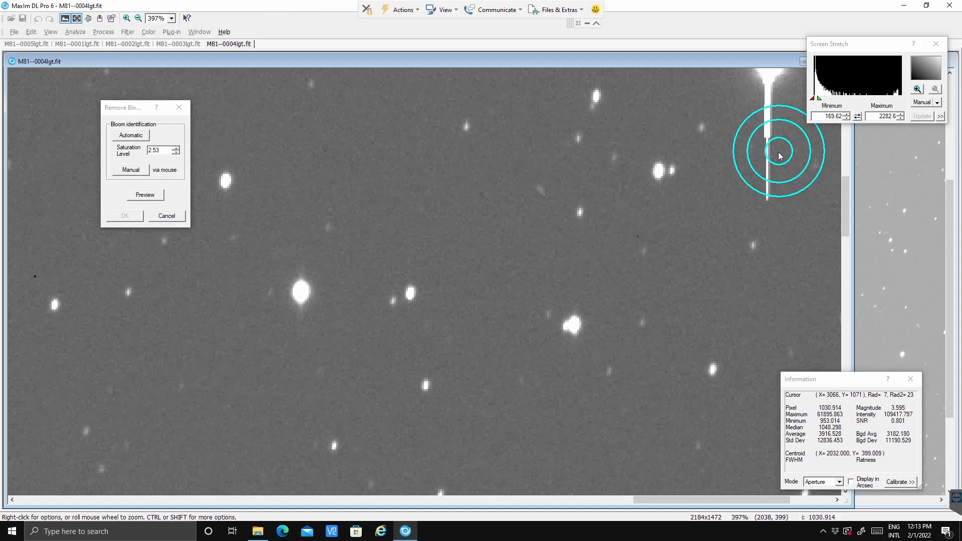
right_click(778, 157)
click(775, 157)
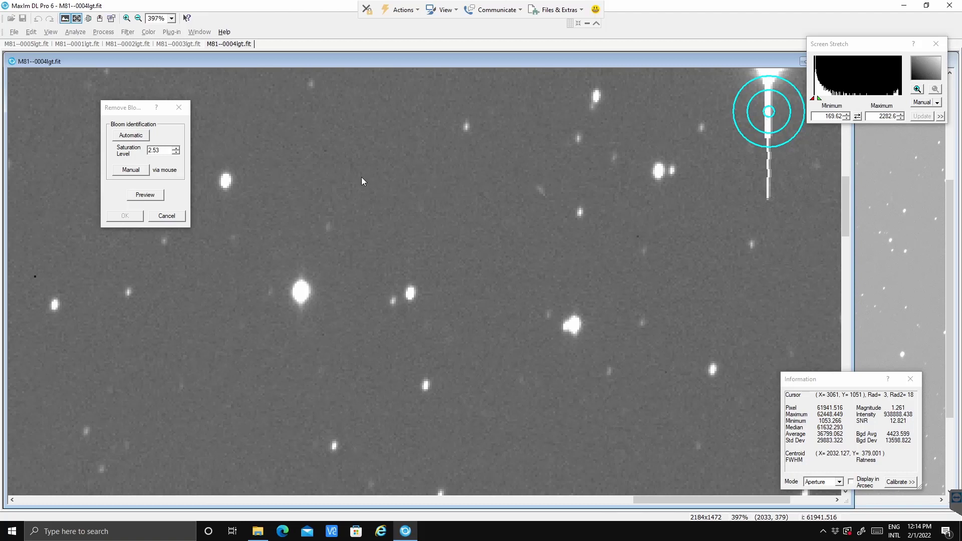
click(142, 170)
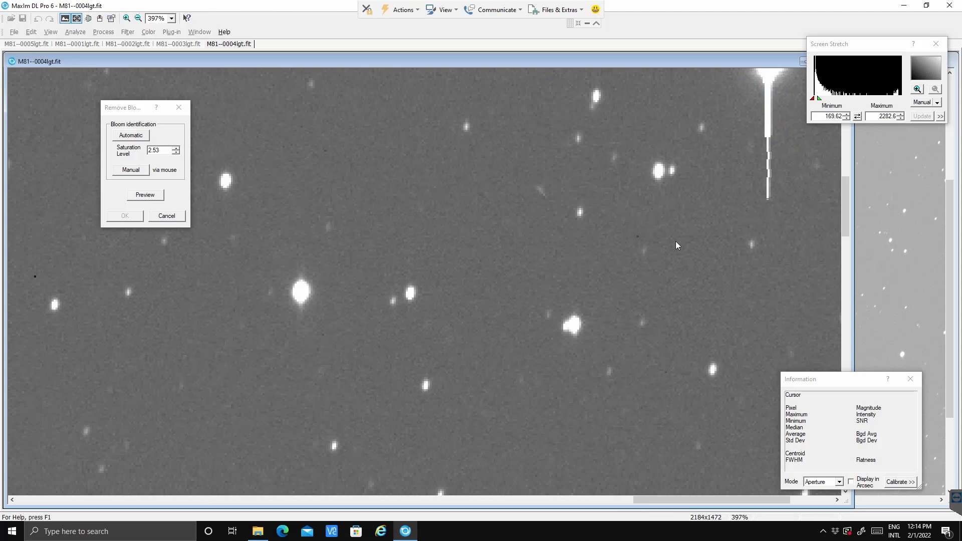
scroll(615, 278, up, 4)
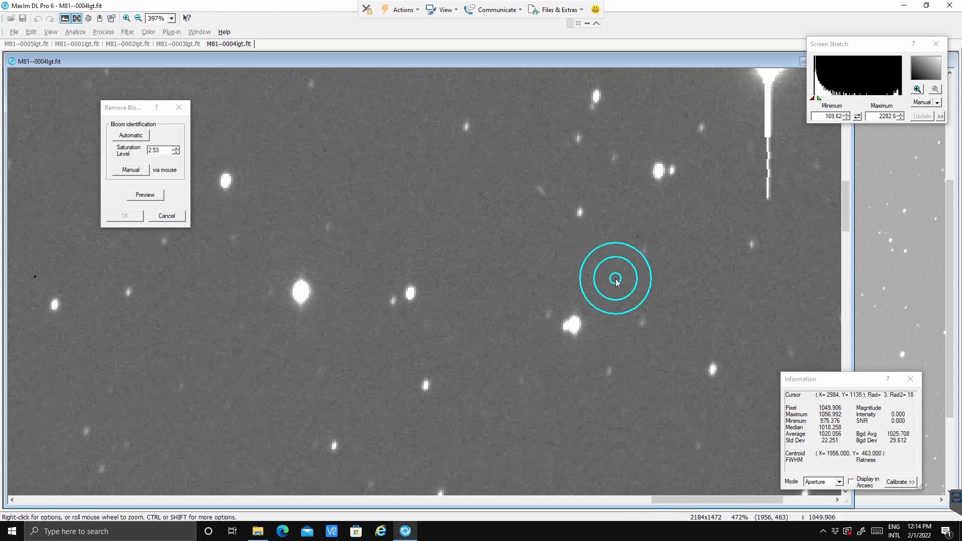
Try automatic bloom identification with the saturation level set to 60000
scroll(616, 276, down, 10)
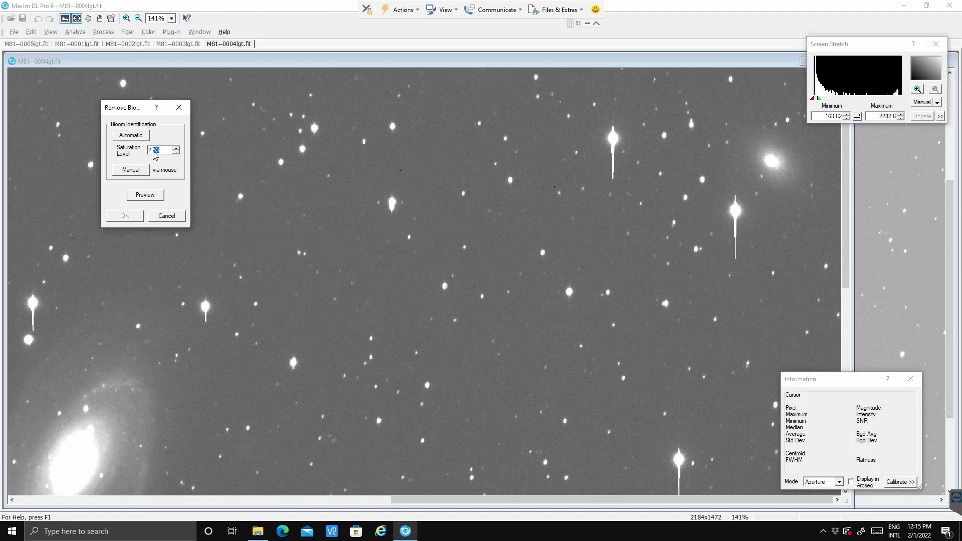
drag(163, 151, 148, 155)
text(60000)
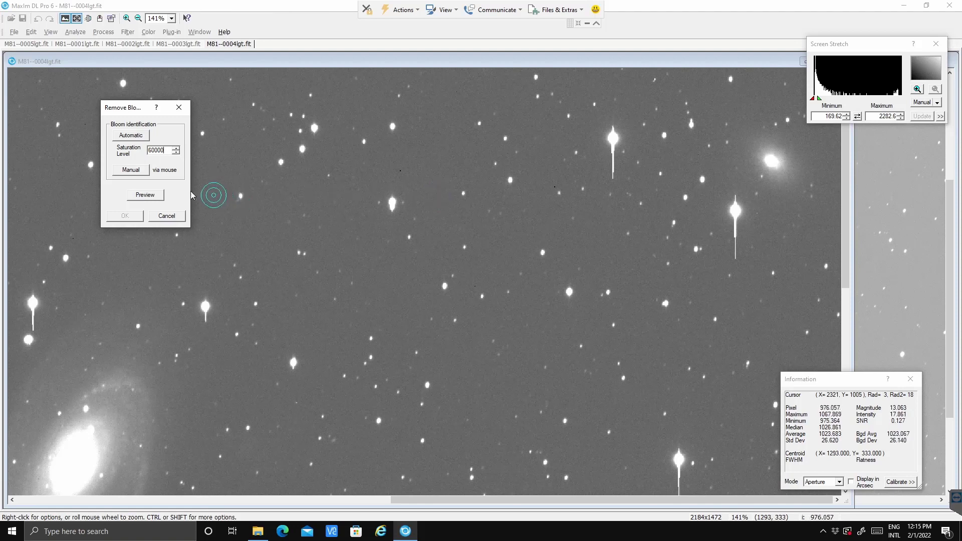
click(130, 137)
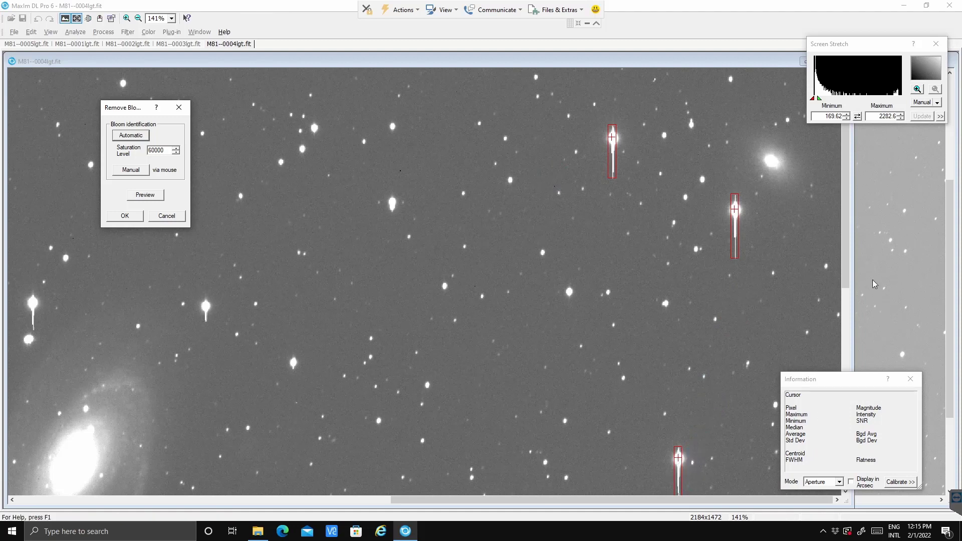
Close the Information window, set the bloom saturation level to 50000, and identify the blooms automatically
click(909, 384)
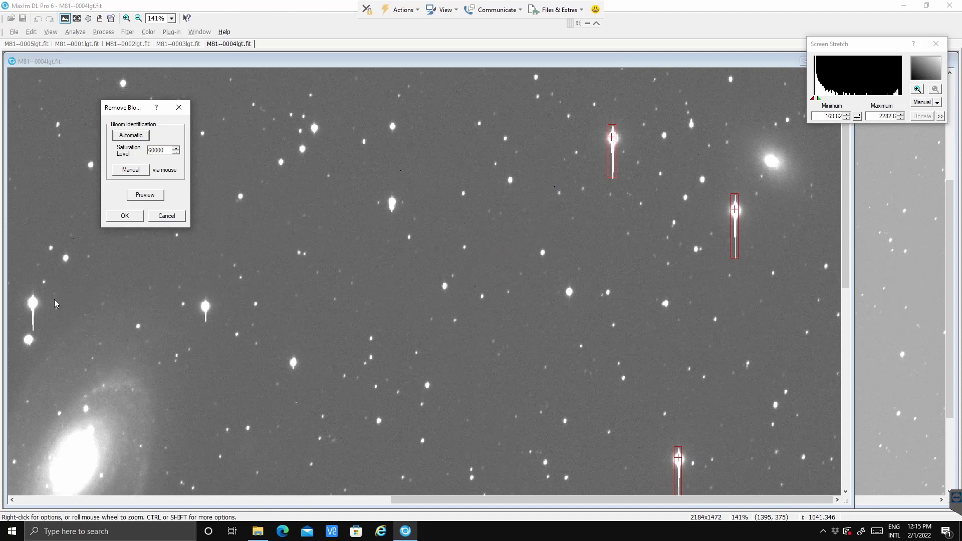
click(154, 150)
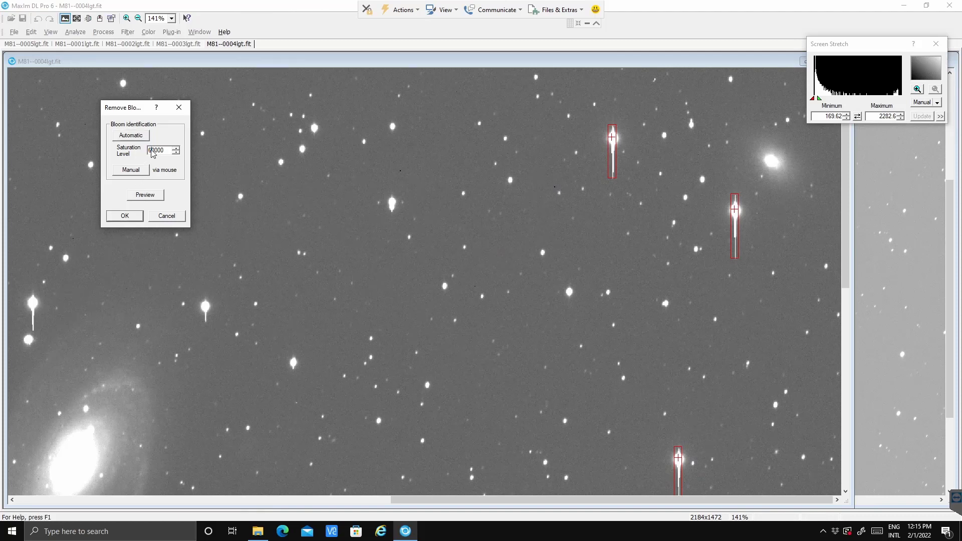
drag(148, 150, 152, 152)
text(5)
click(139, 138)
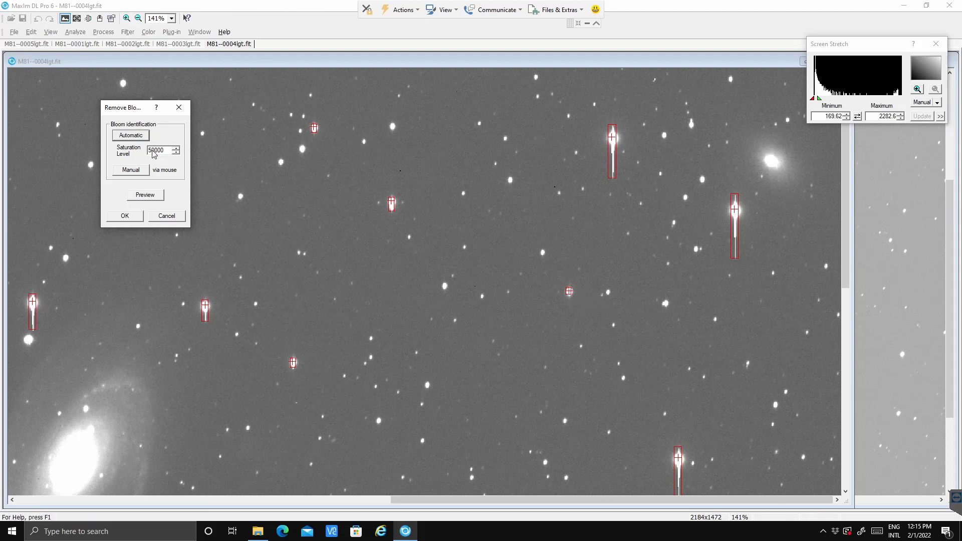
Try automatic bloom identification at saturation levels of 53000 and 54000, returning to 53000 for comparison
drag(153, 153, 151, 153)
text(3)
click(134, 136)
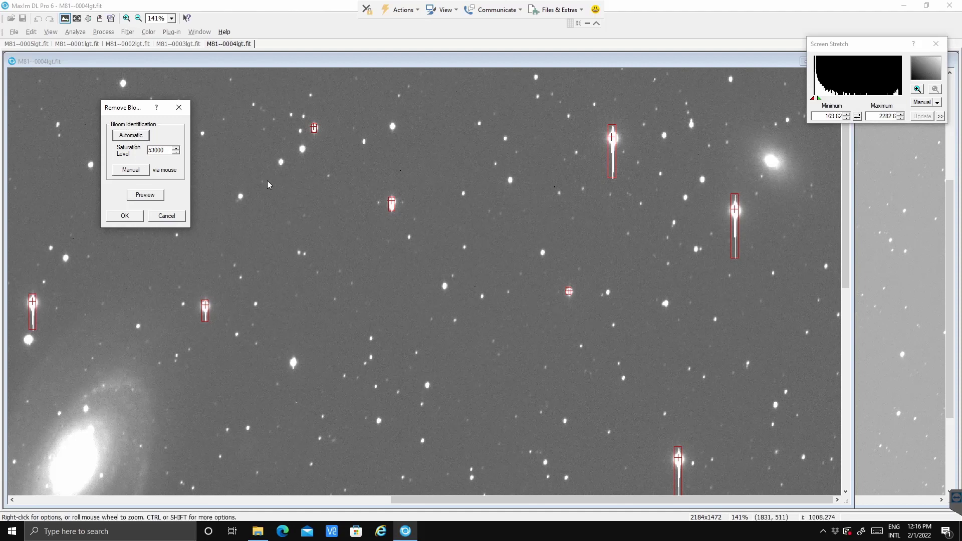
click(155, 152)
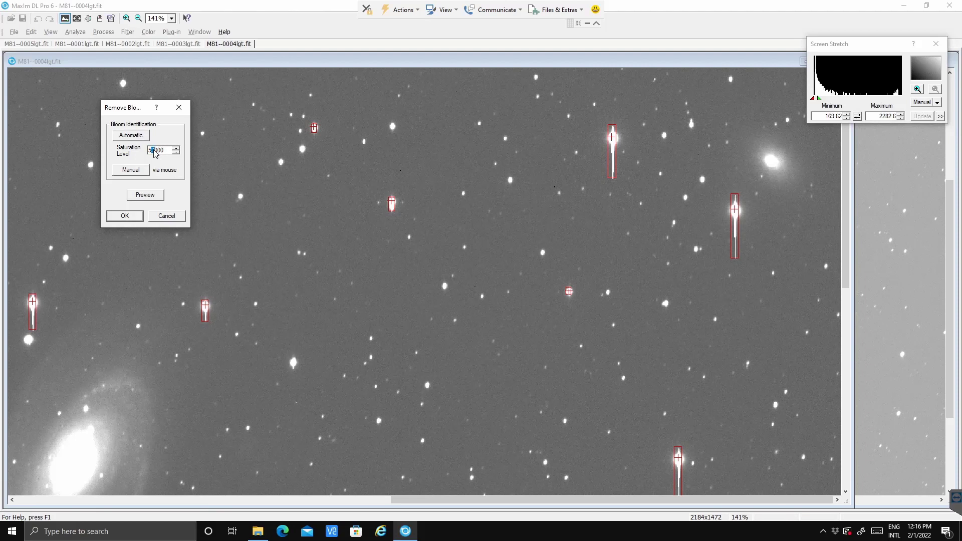
text(4)
click(144, 135)
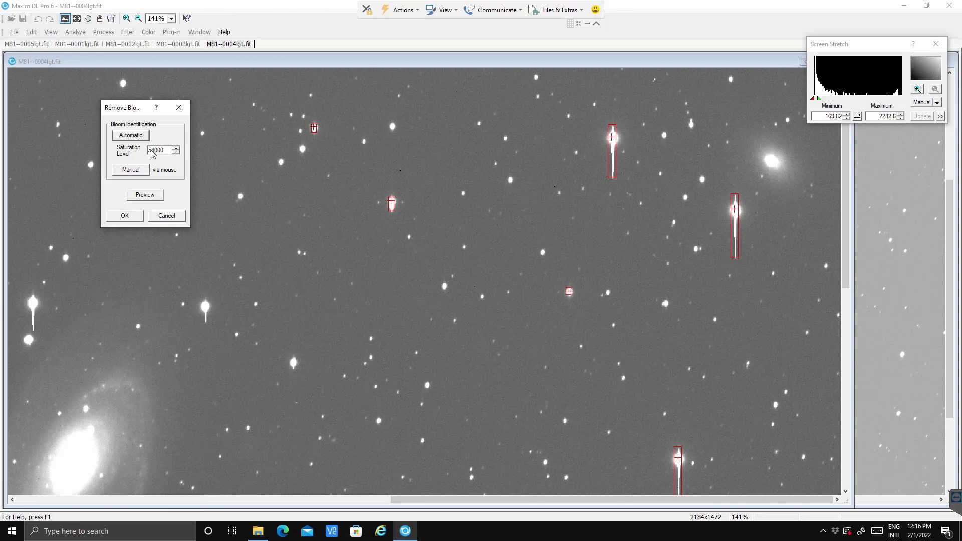
drag(152, 151, 155, 152)
text(3)
click(134, 138)
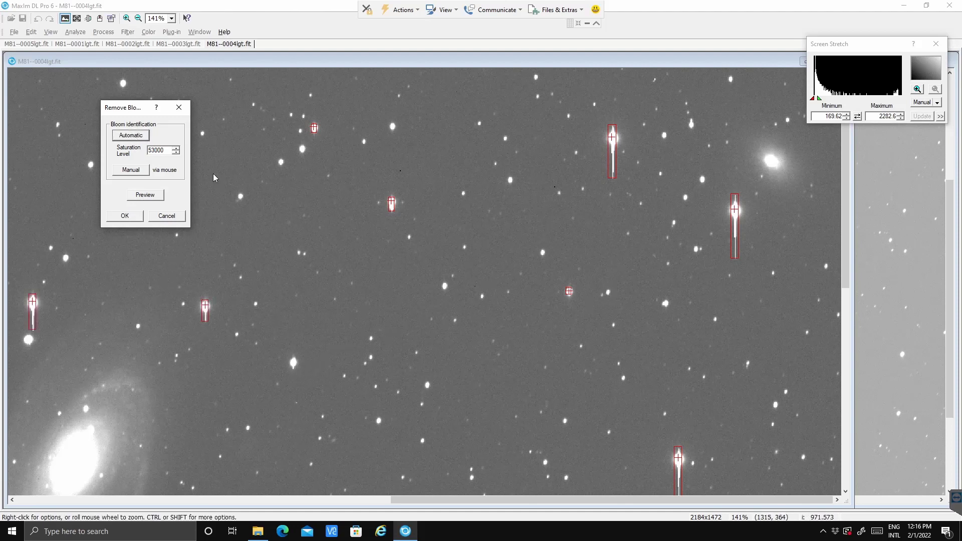
Set the saturation level to 51000, identify the blooms automatically and preview their removal
click(153, 153)
text(3)
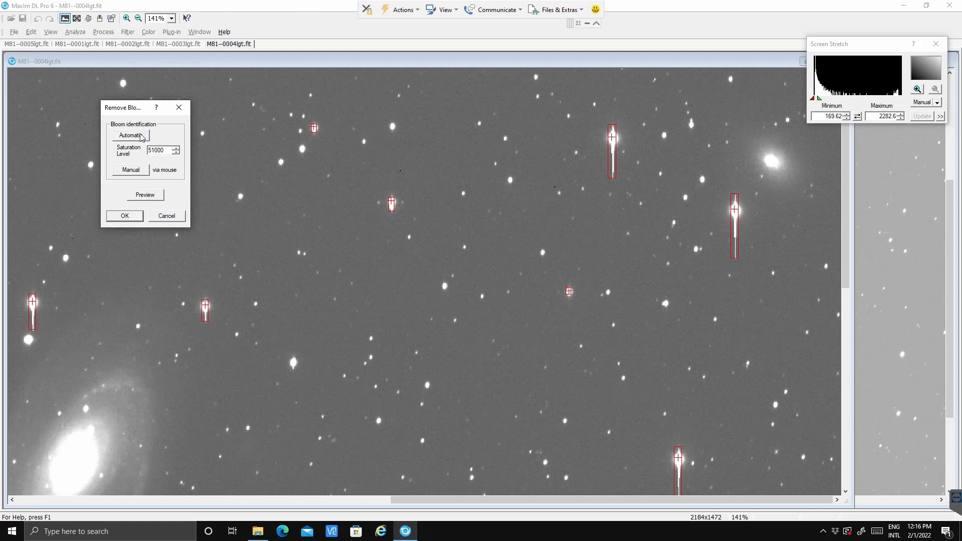
click(140, 136)
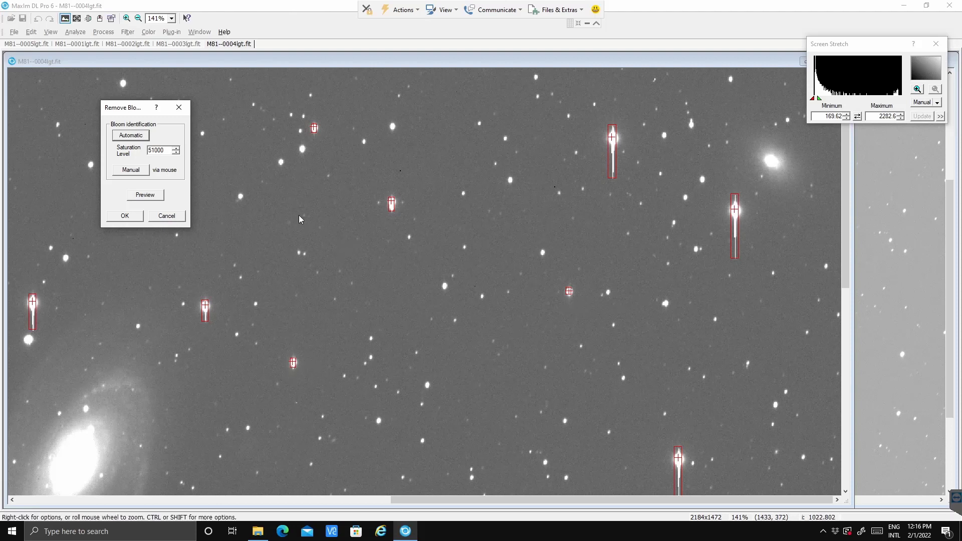
click(155, 196)
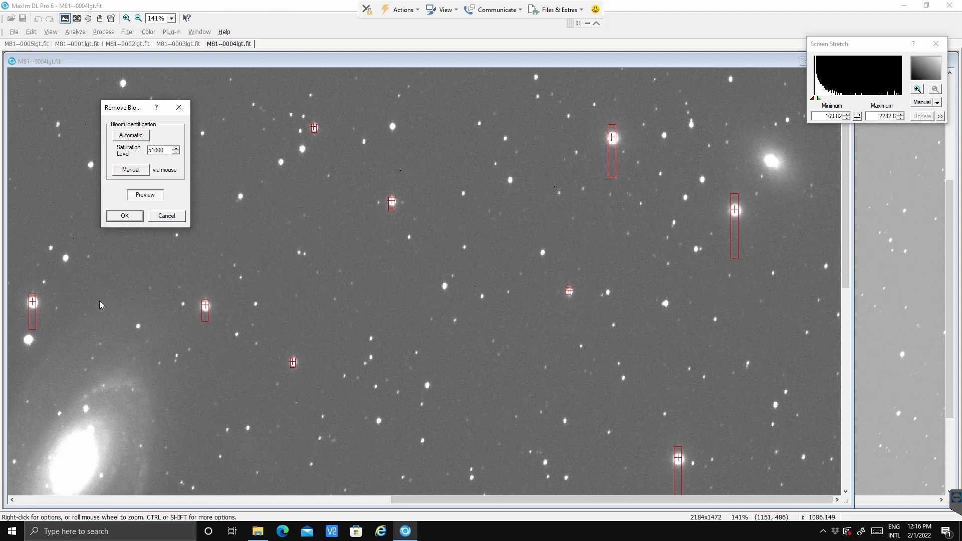
click(135, 139)
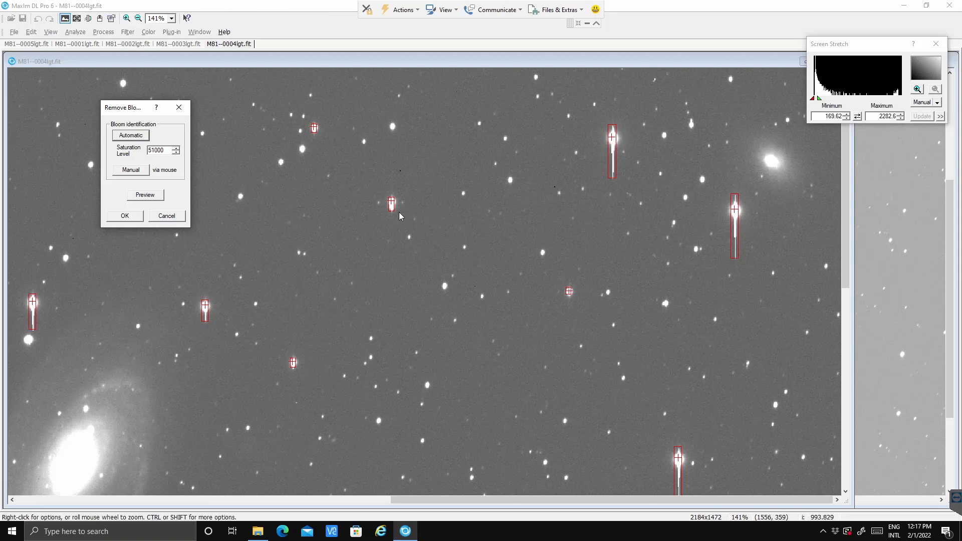
Fine-tune the X and Y bloom centre in the bloom properties of the bright star left of the small galaxy
right_click(615, 143)
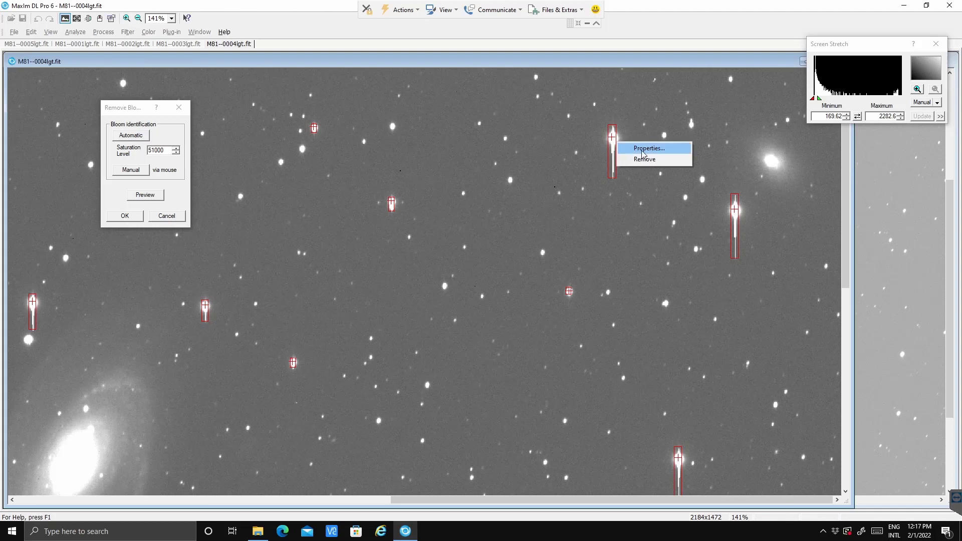
click(646, 150)
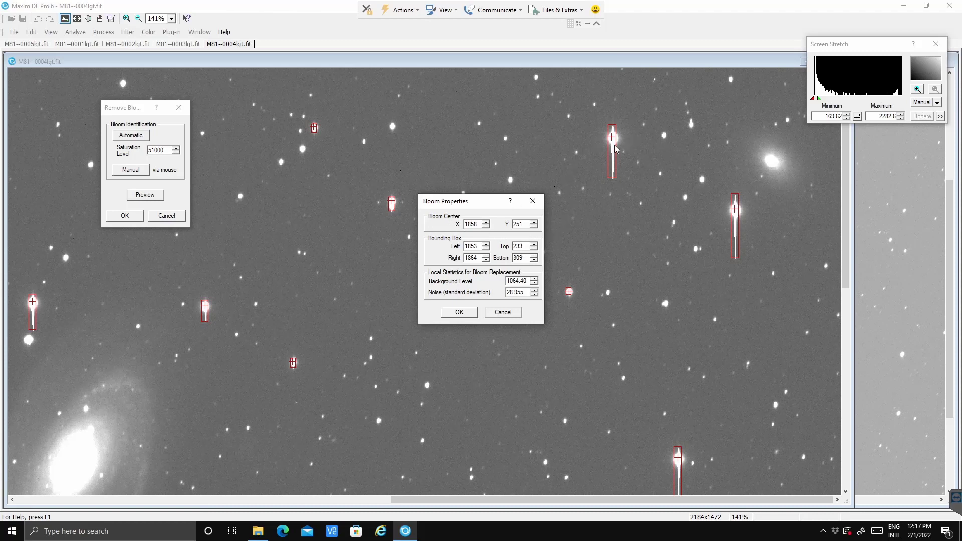
click(485, 226)
click(485, 227)
click(485, 227)
click(486, 223)
click(485, 223)
double_click(534, 227)
triple_click(534, 222)
click(476, 315)
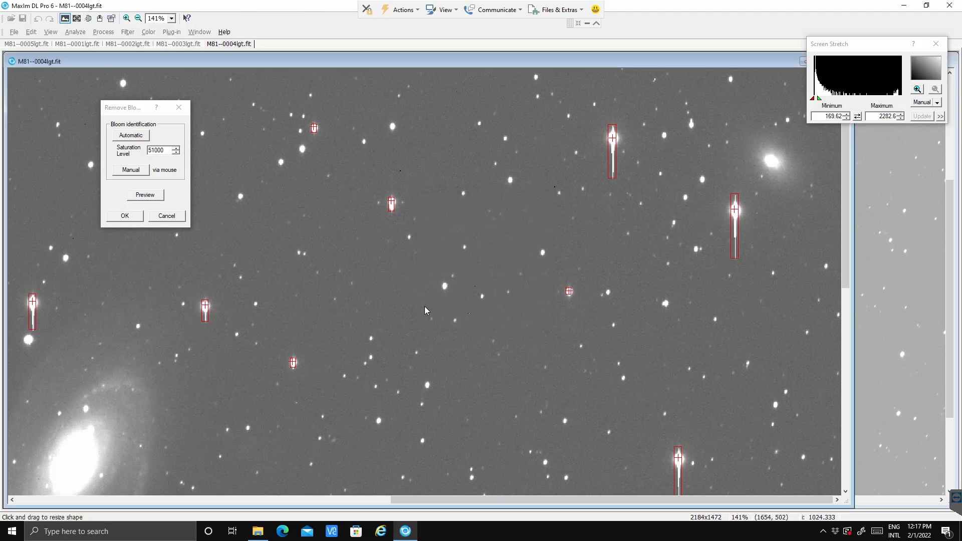
Compare the bloom removal preview with the original image on the marked stars around the large galaxy
click(143, 198)
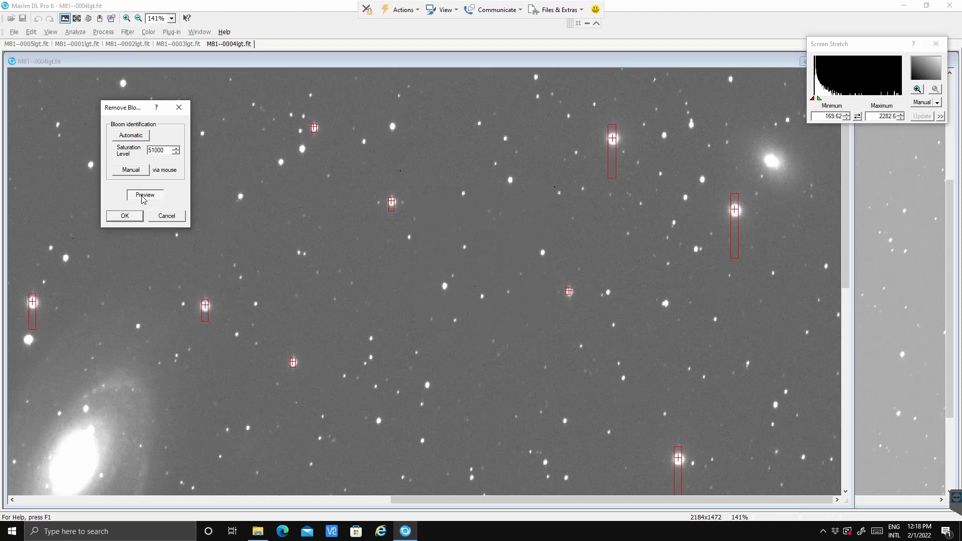
click(142, 198)
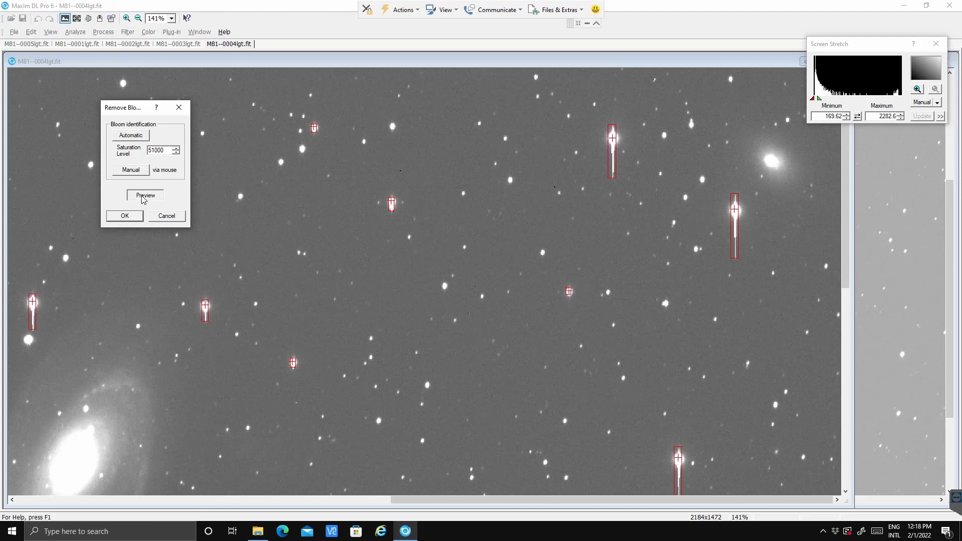
scroll(295, 211, down, 1)
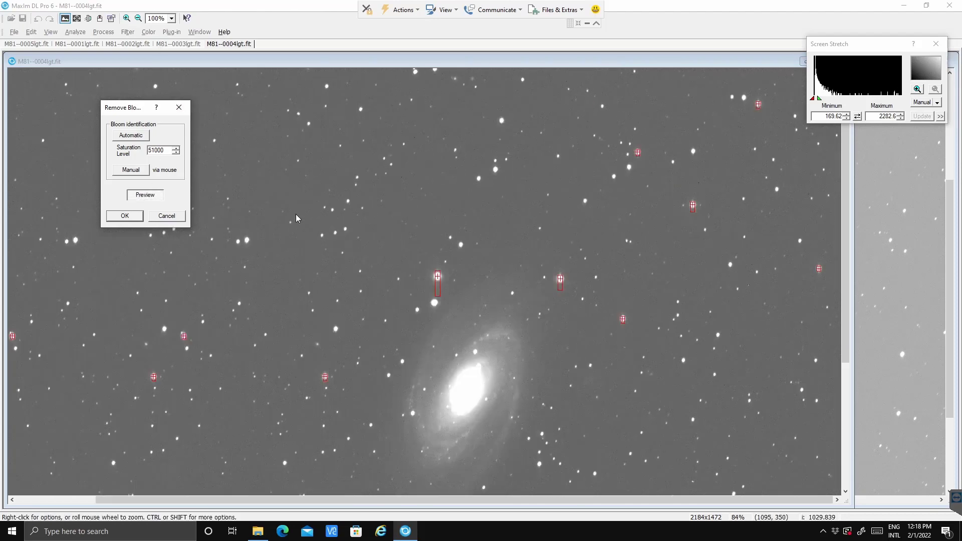
scroll(206, 345, up, 1)
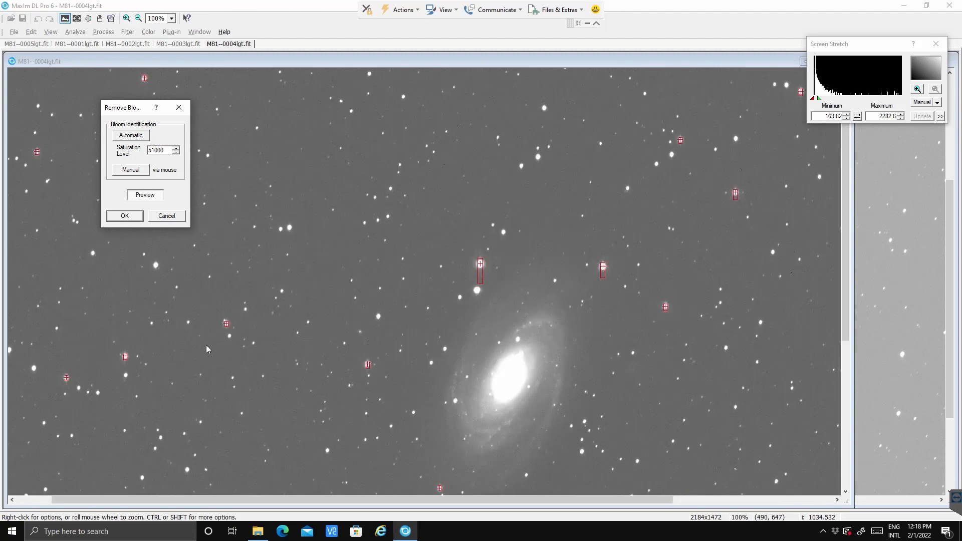
scroll(210, 345, up, 1)
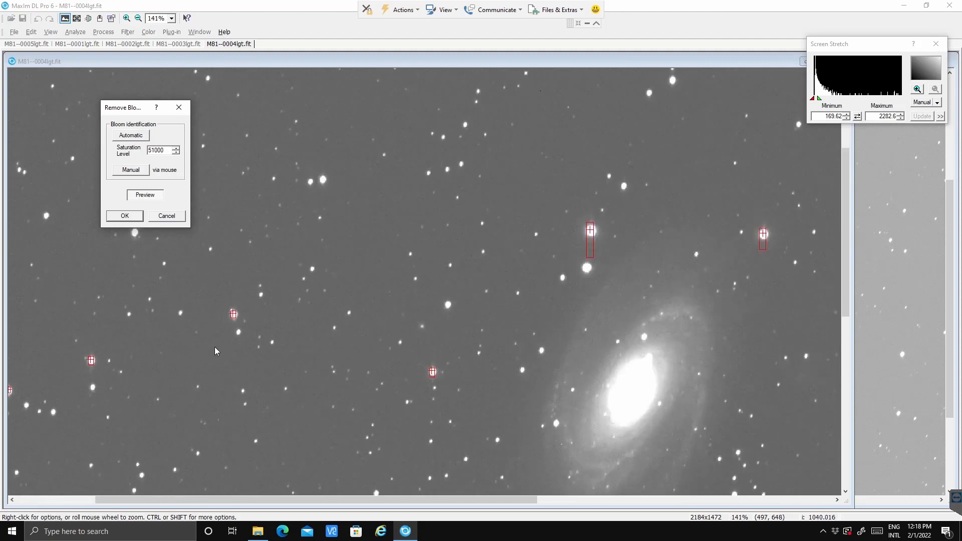
scroll(217, 347, up, 1)
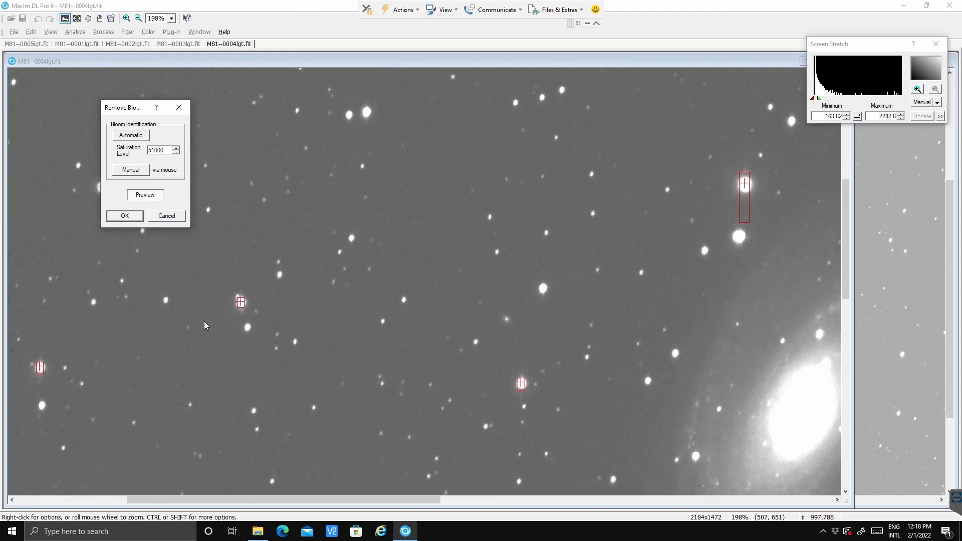
click(150, 200)
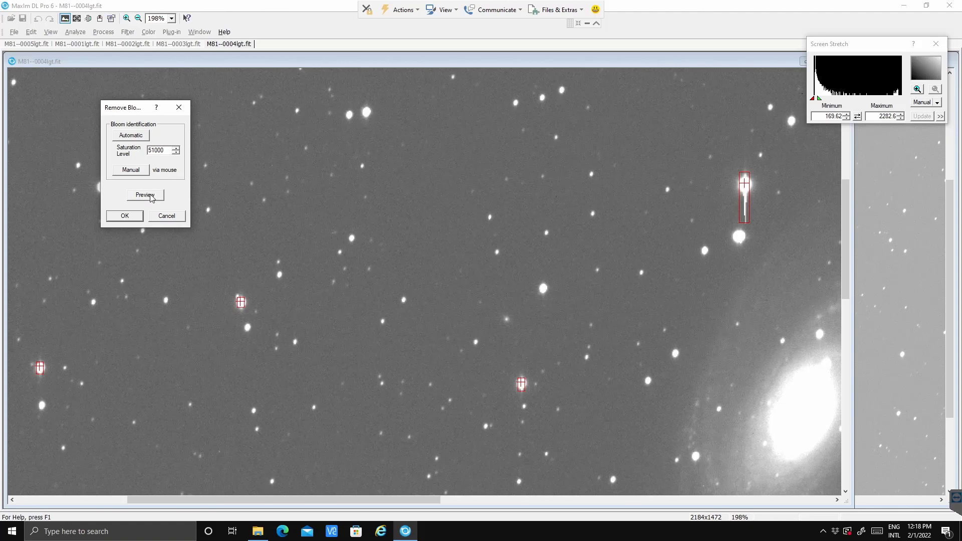
click(151, 195)
click(150, 195)
click(150, 195)
click(151, 196)
click(151, 196)
click(151, 195)
scroll(257, 241, up, 2)
scroll(259, 242, down, 3)
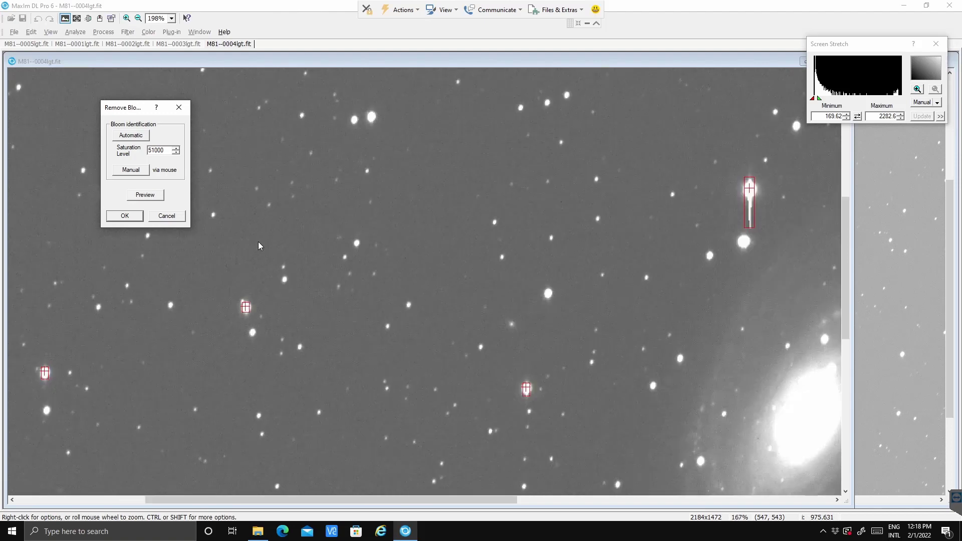
scroll(259, 246, down, 2)
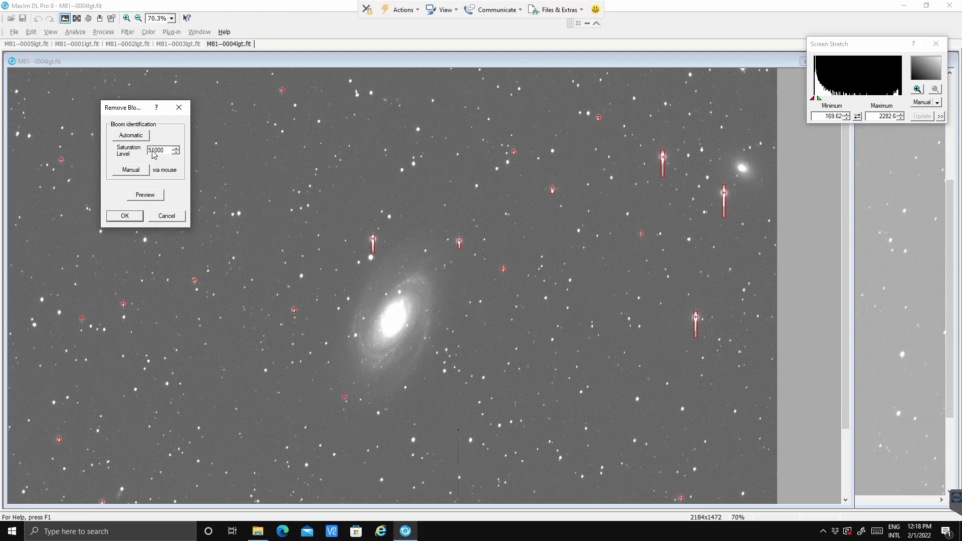
Repeat the automatic bloom identification at 51000, switch to manual identification and cancel the bloom removal
click(135, 140)
click(145, 196)
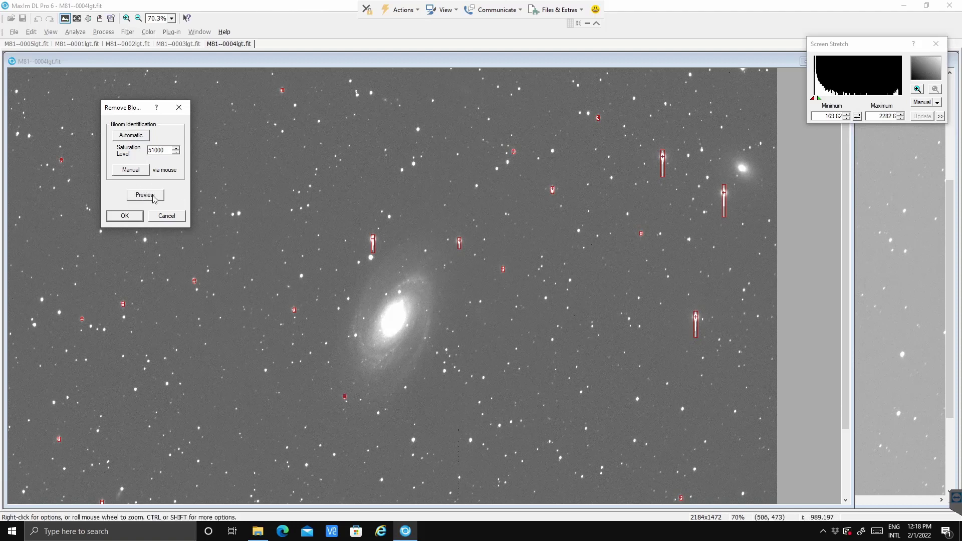
click(129, 171)
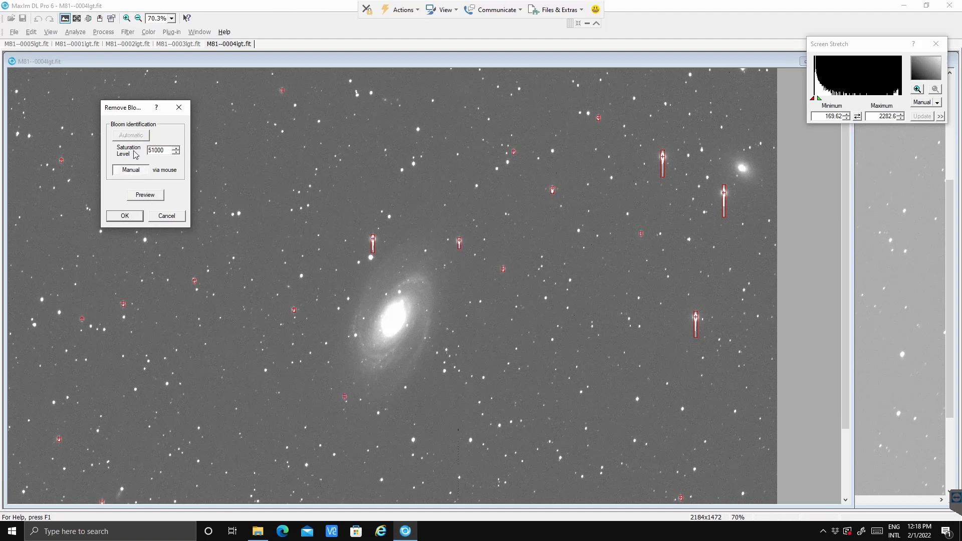
click(160, 217)
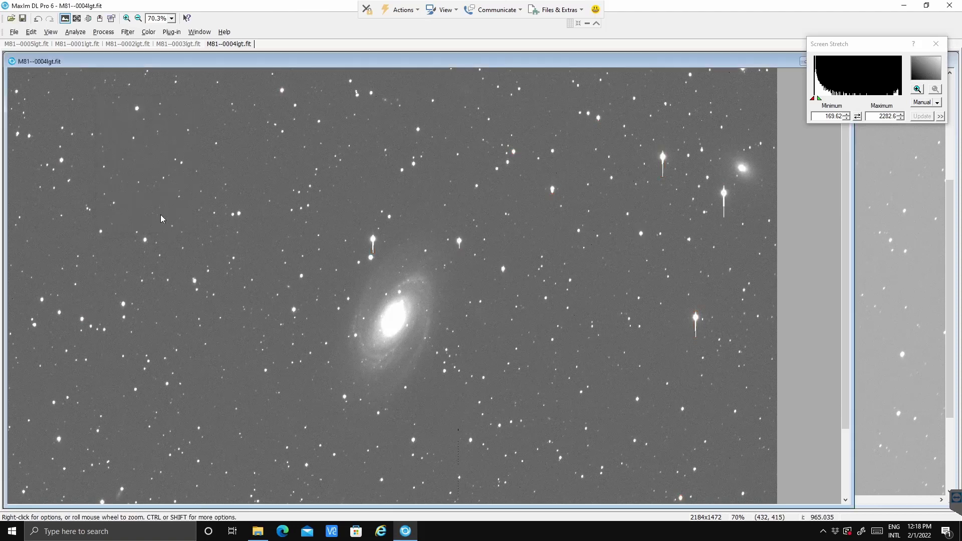
Restart bloom removal and switch to manual bloom identification
click(104, 33)
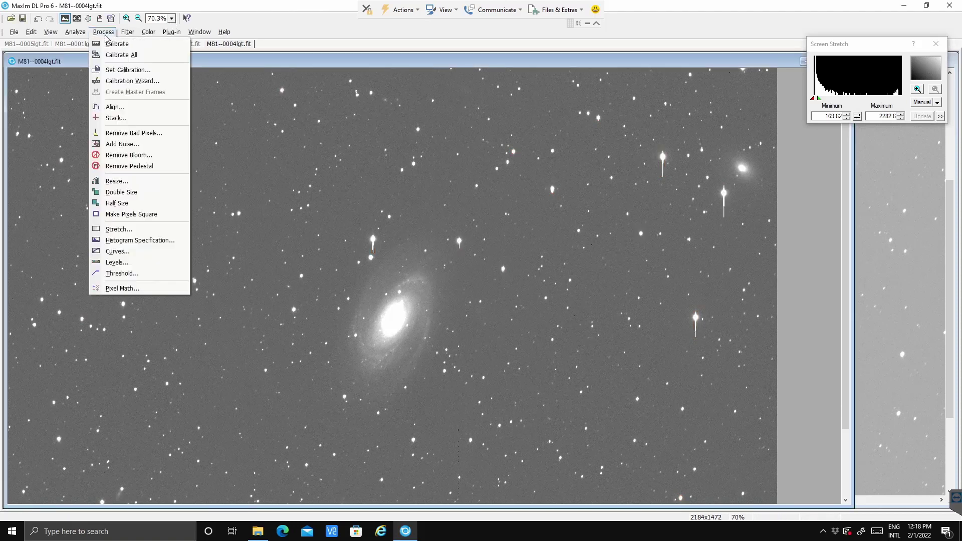
click(125, 160)
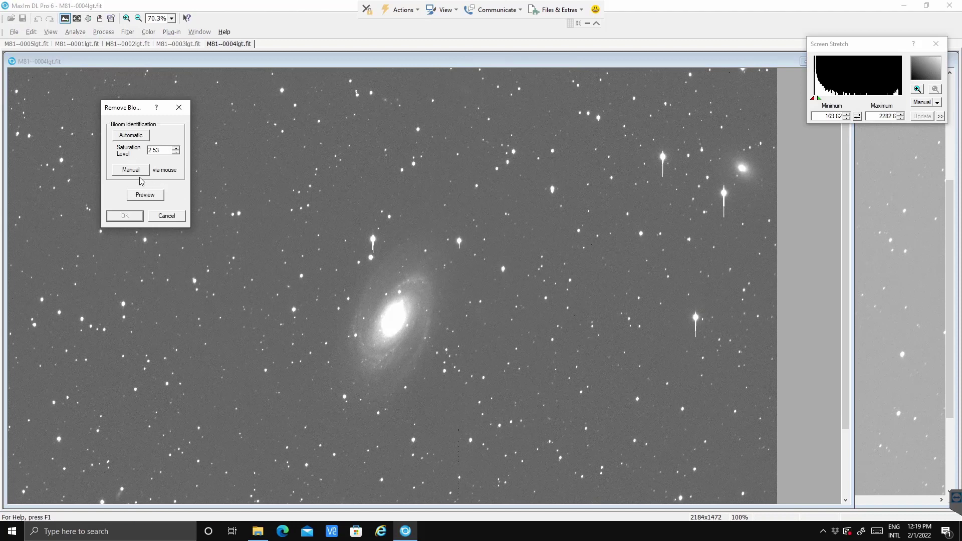
click(132, 170)
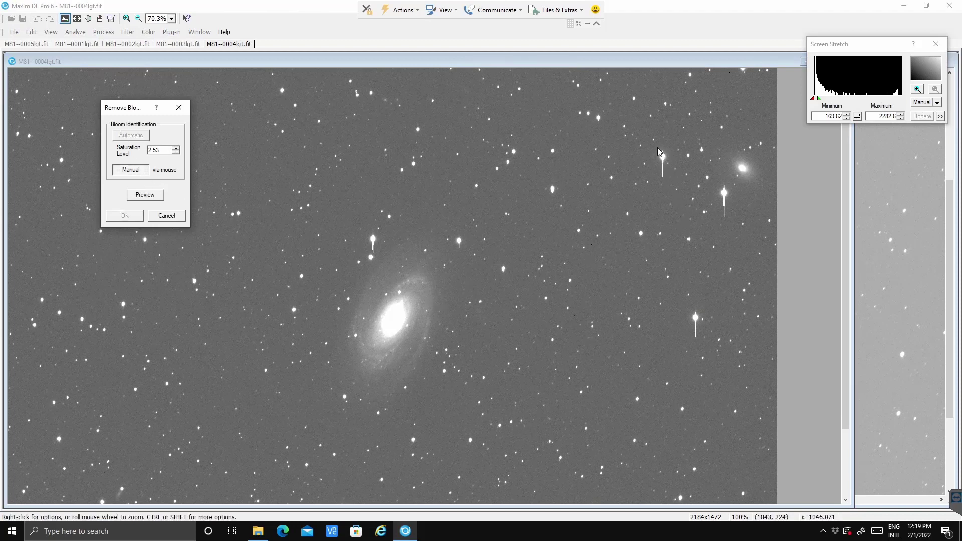
Try boxing the bloom of the bright star left of the small galaxy, preview it and delete the box
drag(657, 148, 668, 176)
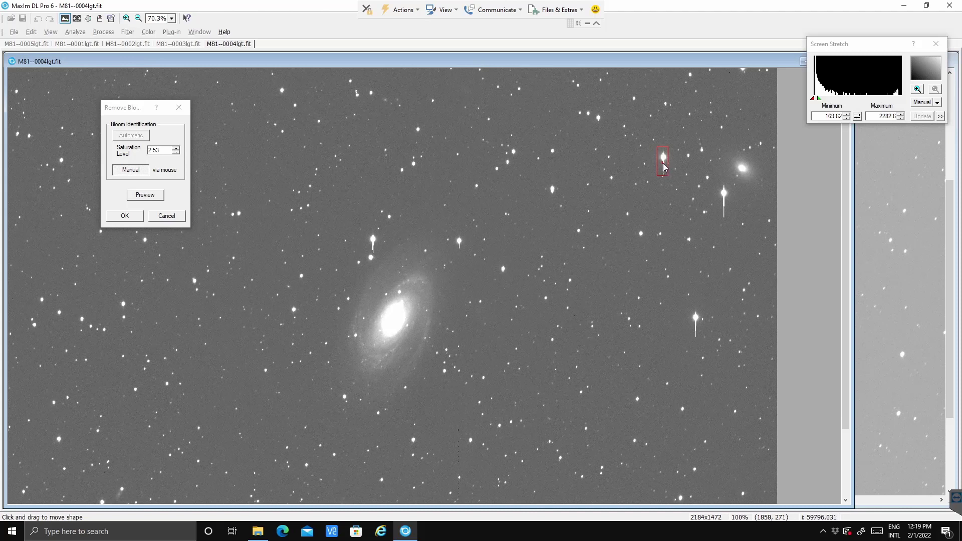
click(146, 195)
click(148, 197)
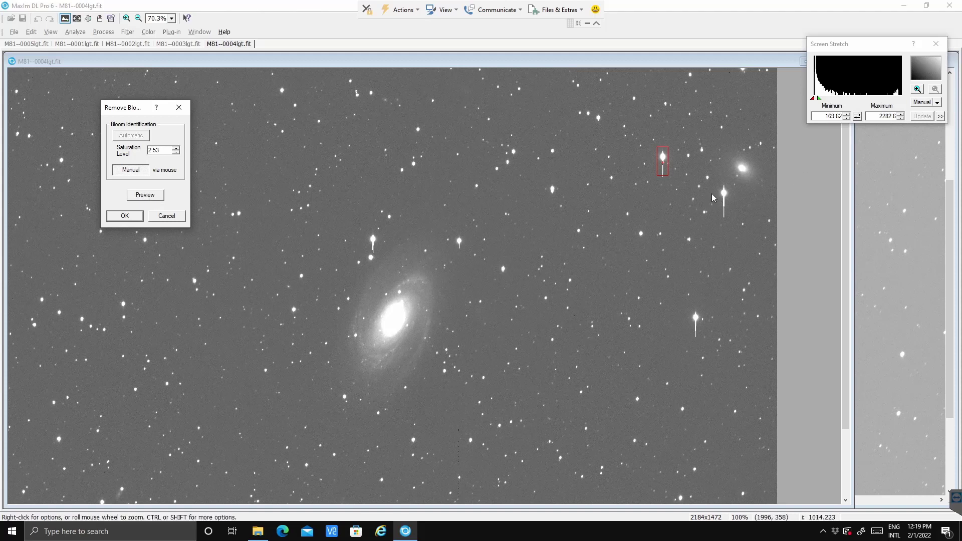
scroll(721, 167, up, 3)
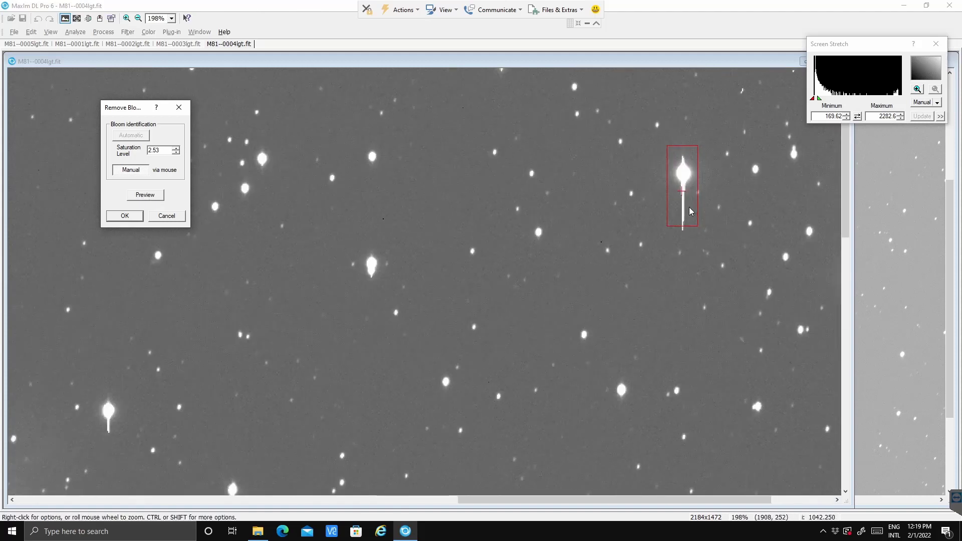
scroll(690, 207, up, 1)
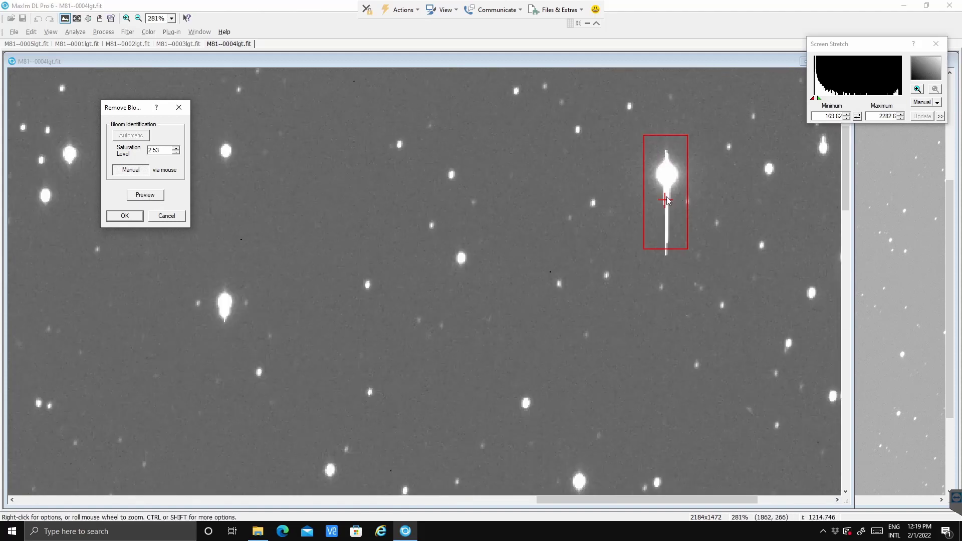
right_click(688, 171)
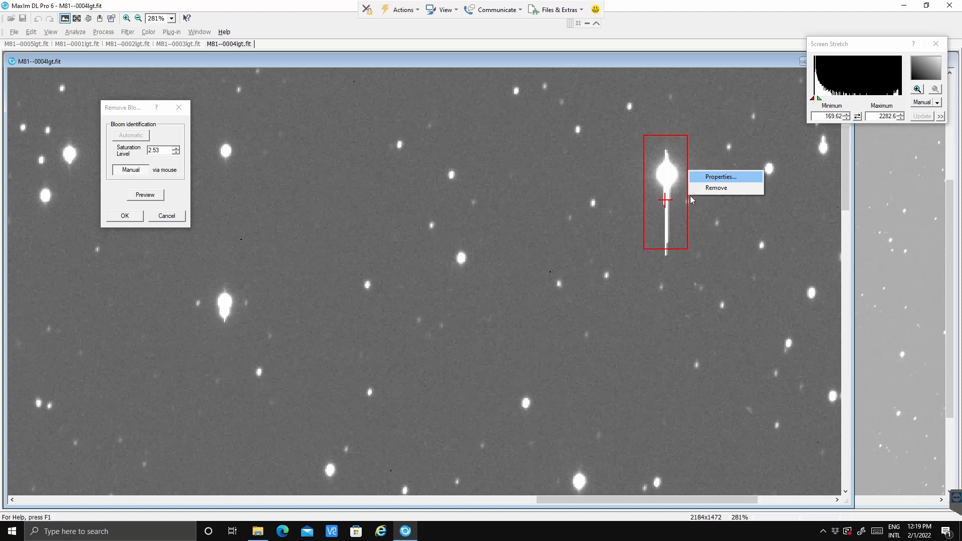
click(694, 190)
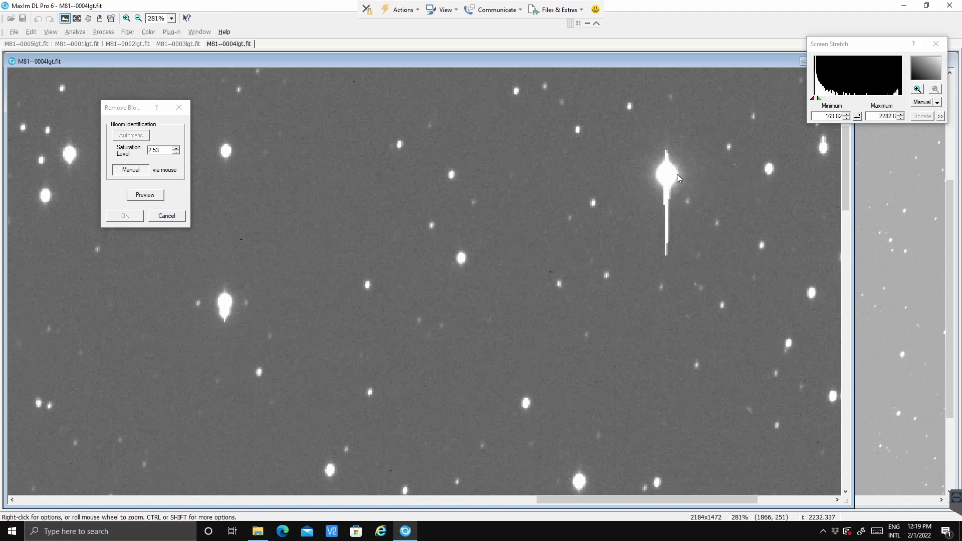
Draw a narrower bloom box around the star and its full trail, centred on the star, and compare the removal preview
drag(651, 140, 682, 260)
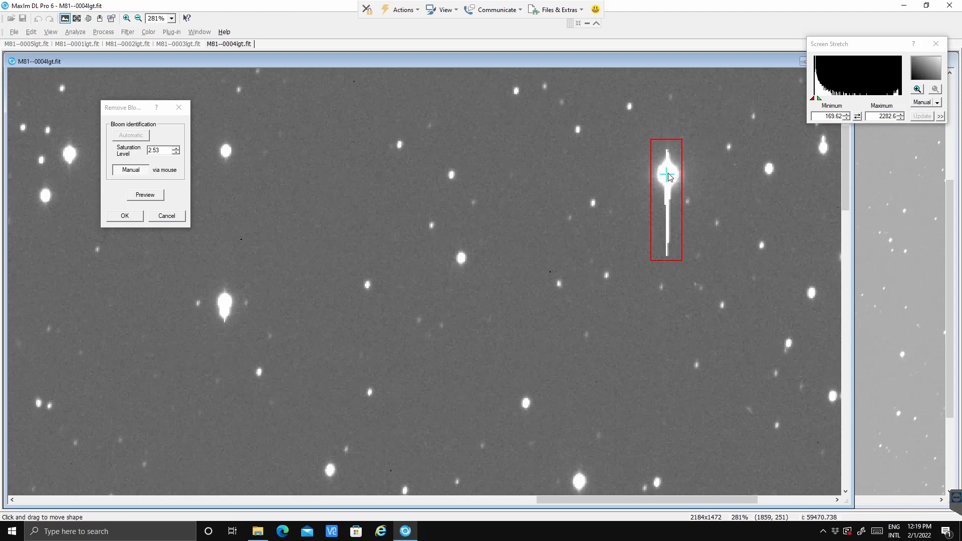
click(146, 195)
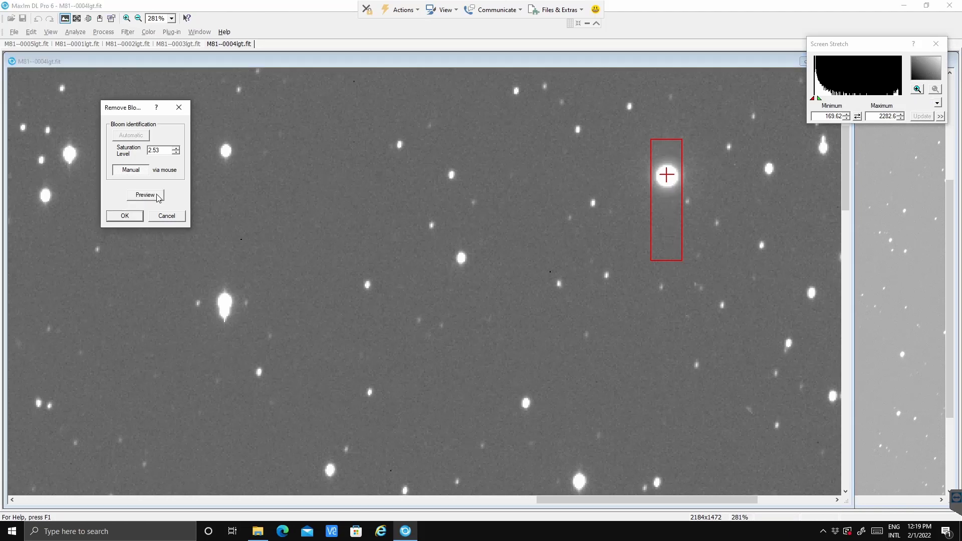
click(146, 195)
click(146, 194)
click(145, 195)
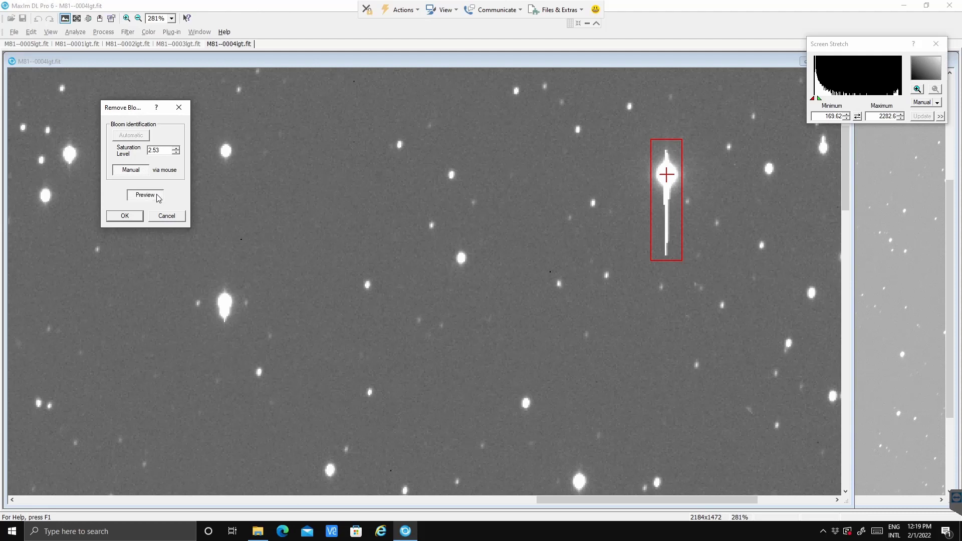
Compare the manually boxed star with and without the bloom removal preview
click(145, 195)
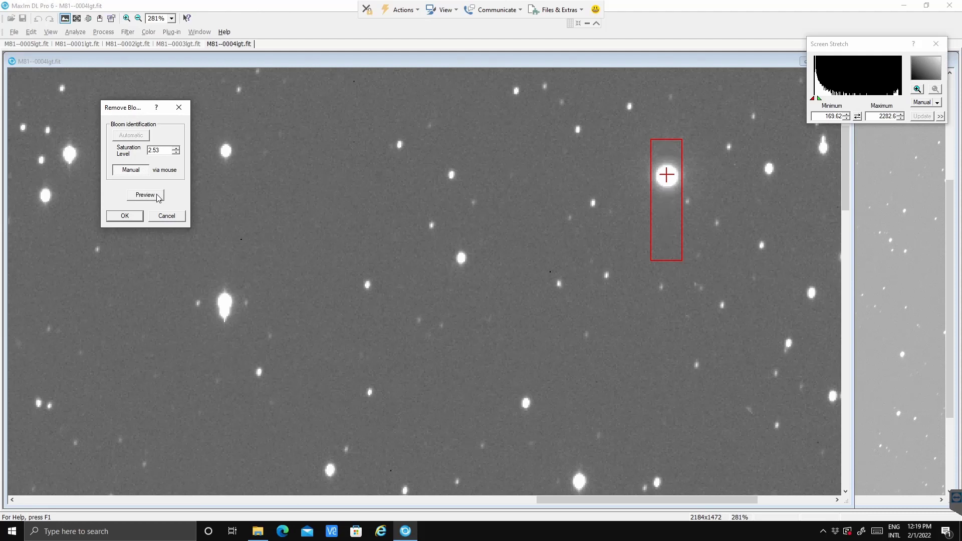
click(157, 197)
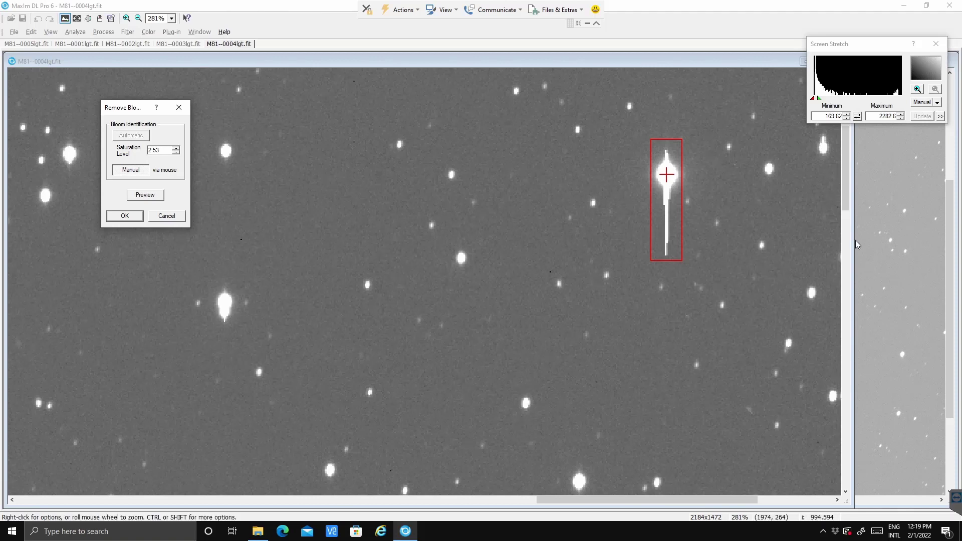
drag(848, 191, 840, 159)
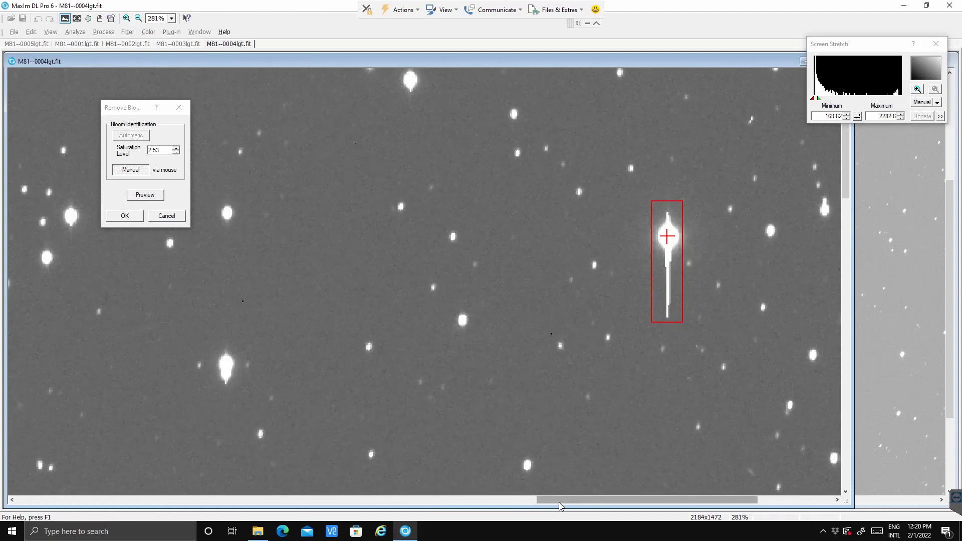
drag(559, 502, 473, 501)
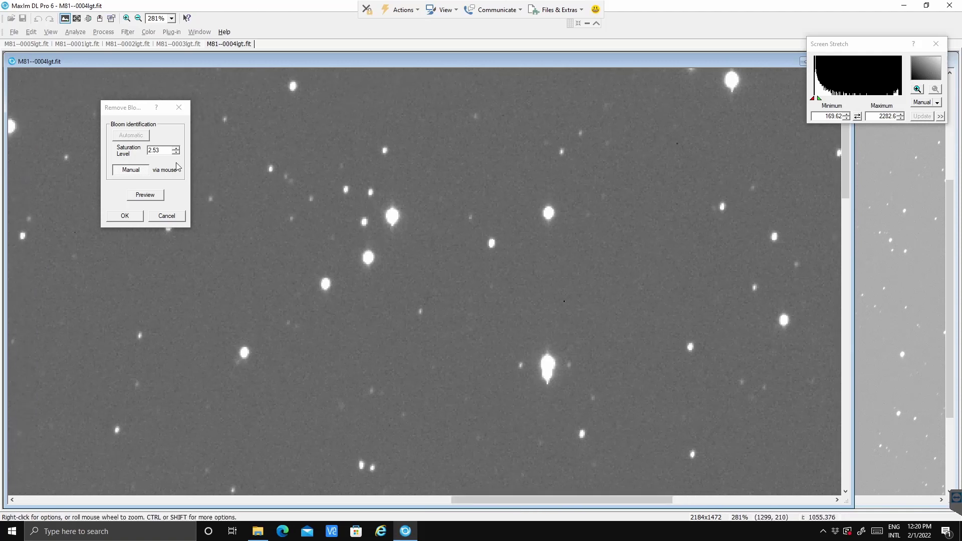
Set the saturation level to 52000, switch off manual identification and identify the blooms automatically
click(142, 159)
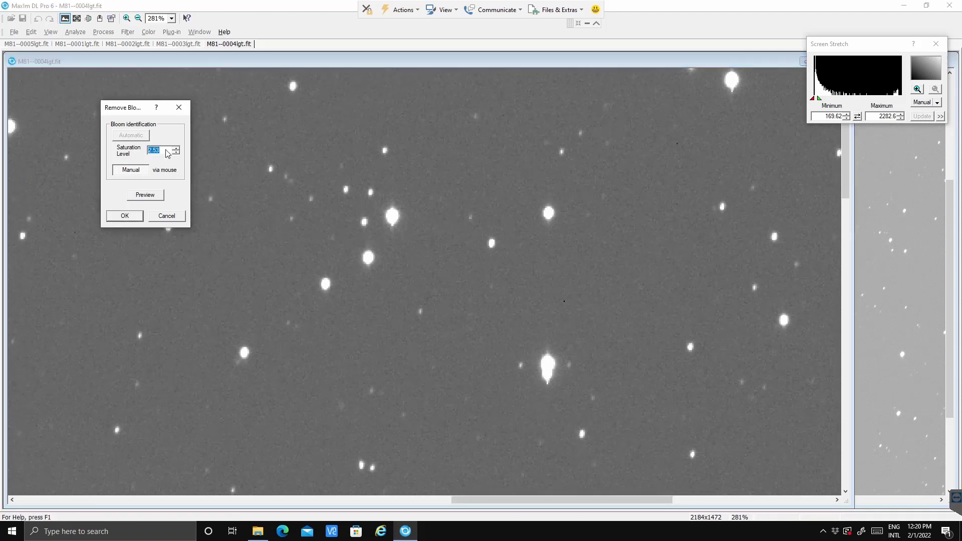
text(52000)
click(136, 173)
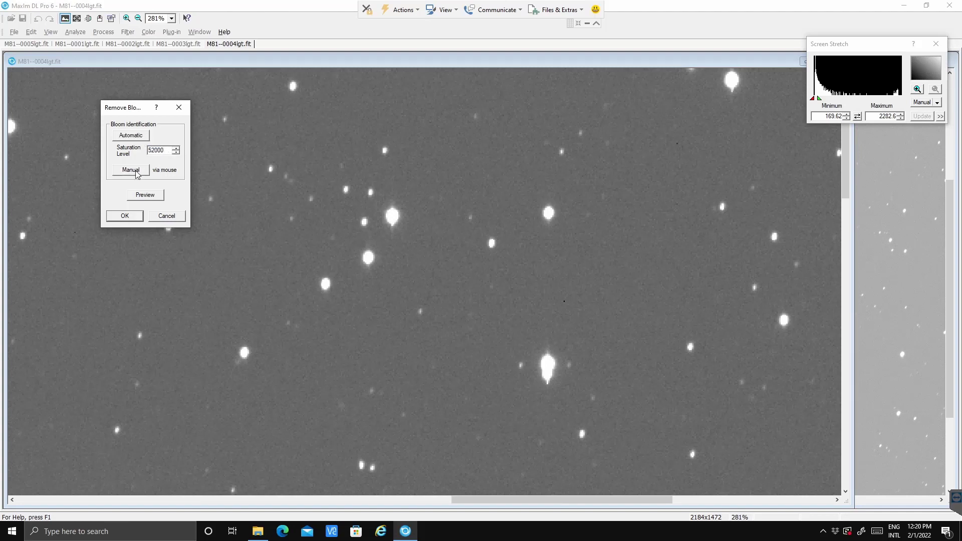
click(131, 136)
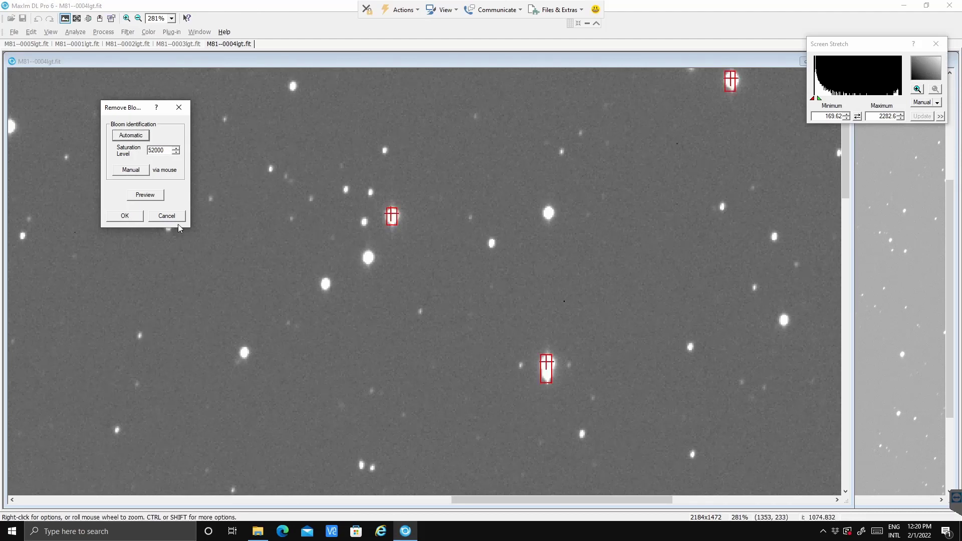
Preview the automatic bloom removal, check the marked stars across the whole frame and apply the removal
click(141, 196)
click(141, 196)
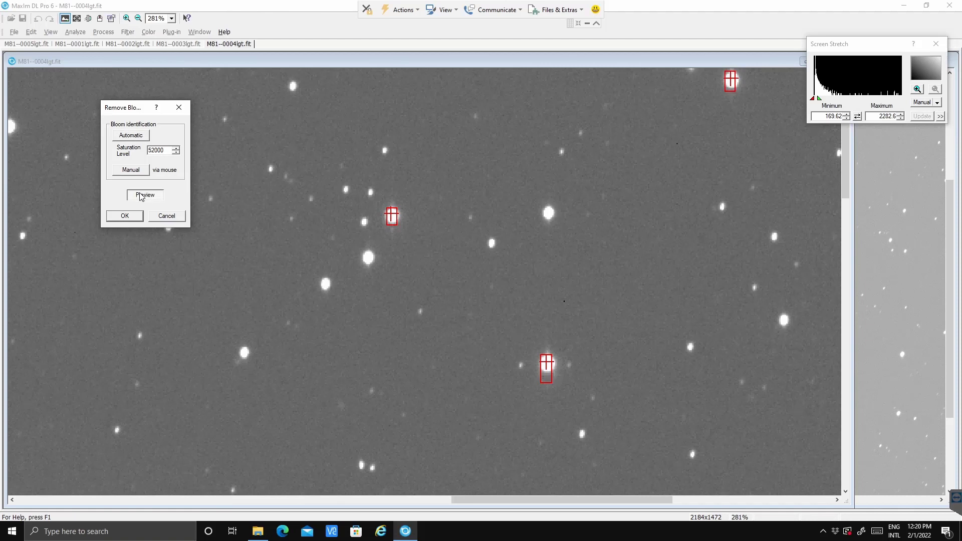
scroll(415, 239, up, 2)
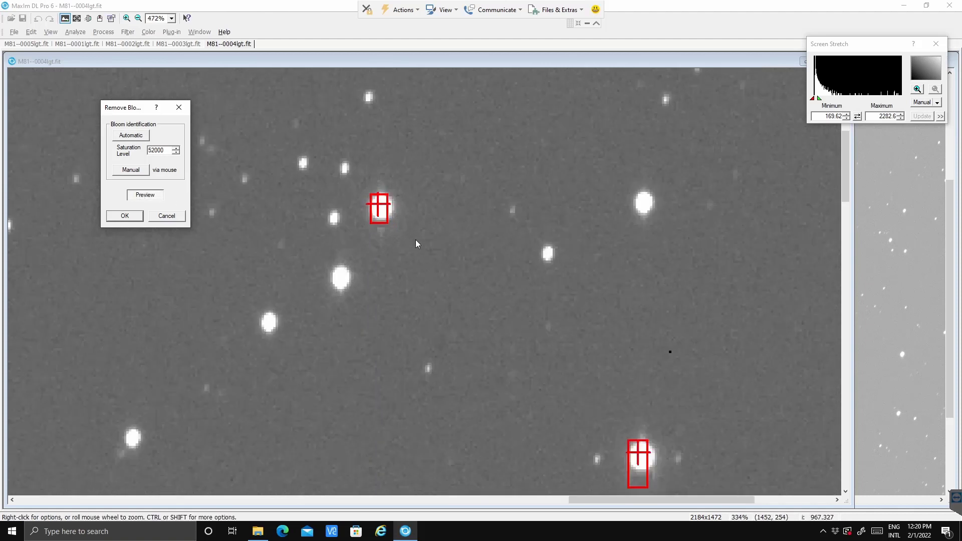
scroll(415, 244, down, 4)
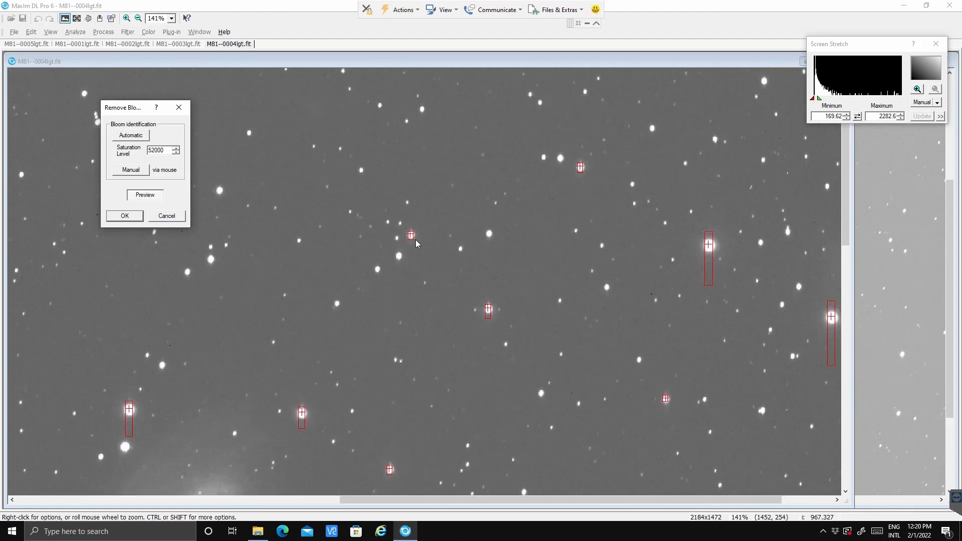
scroll(416, 244, down, 2)
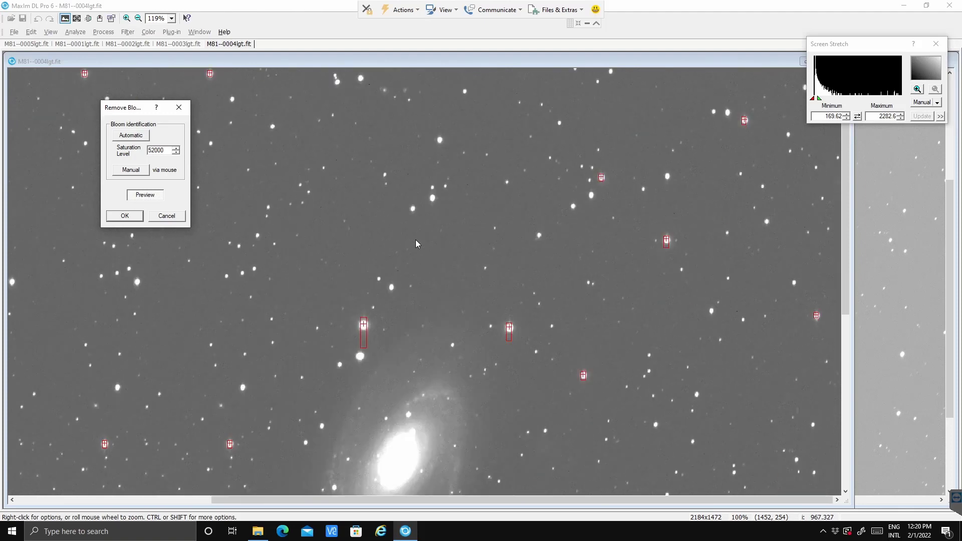
scroll(416, 244, down, 2)
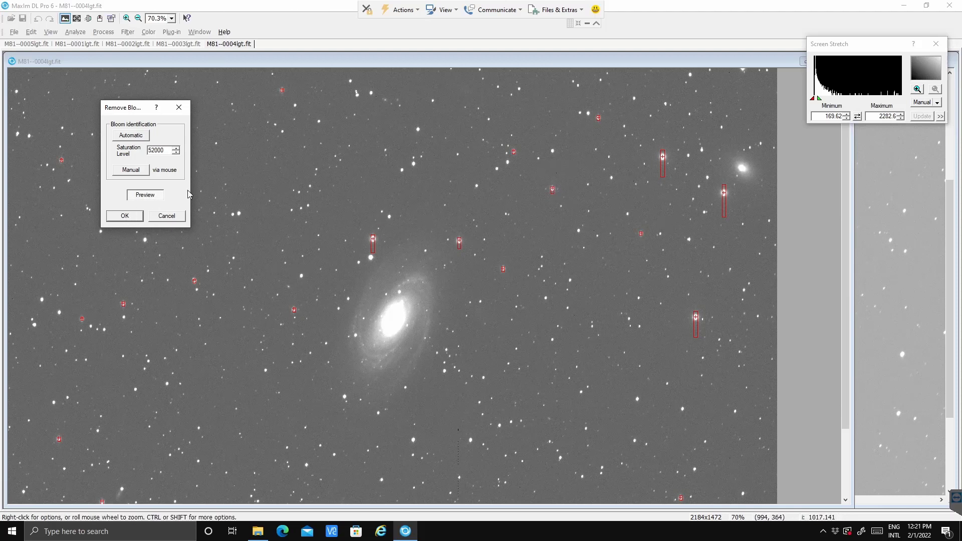
click(125, 216)
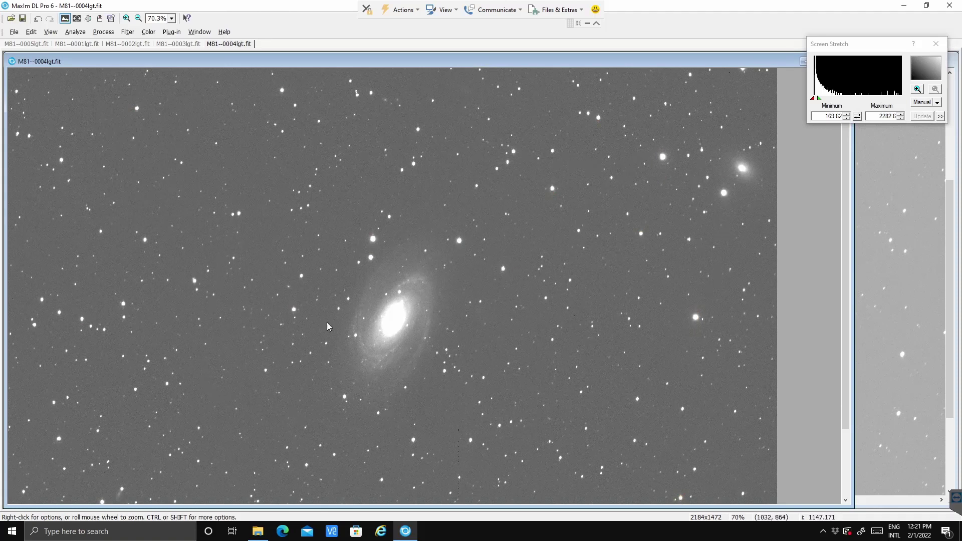
Examine the processed M81--0004lgt.fit at high magnification, checking the bright stars, the dotted dark column and the background for stray pixels
scroll(254, 271, up, 3)
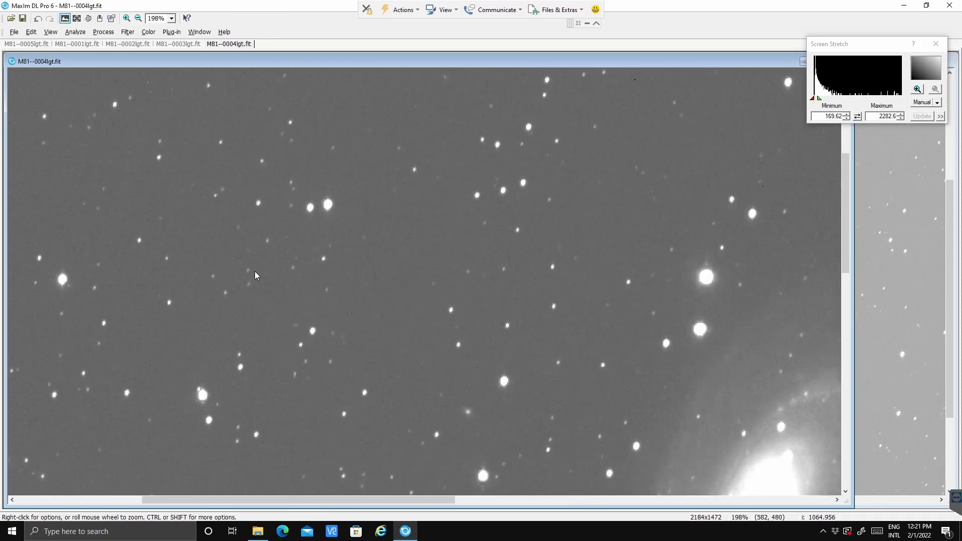
scroll(254, 271, up, 3)
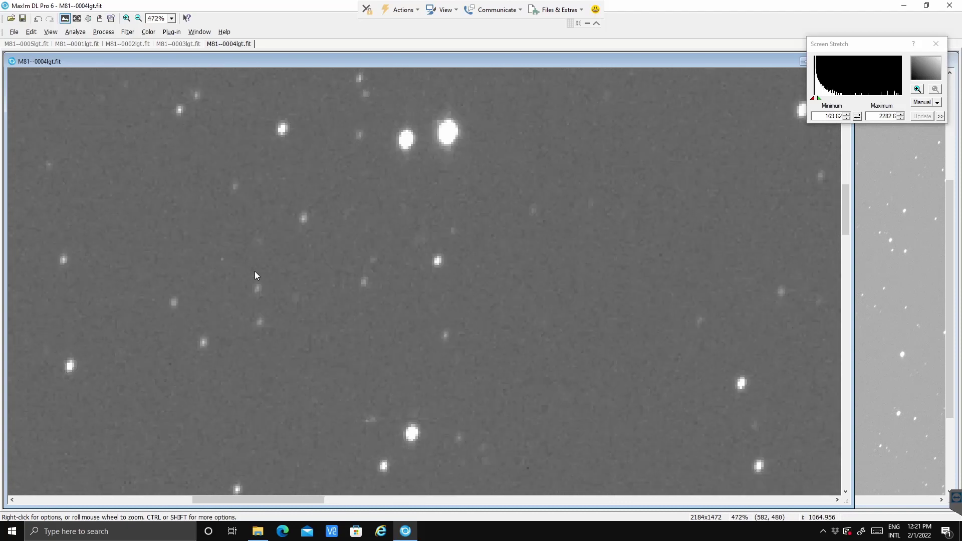
scroll(260, 274, up, 1)
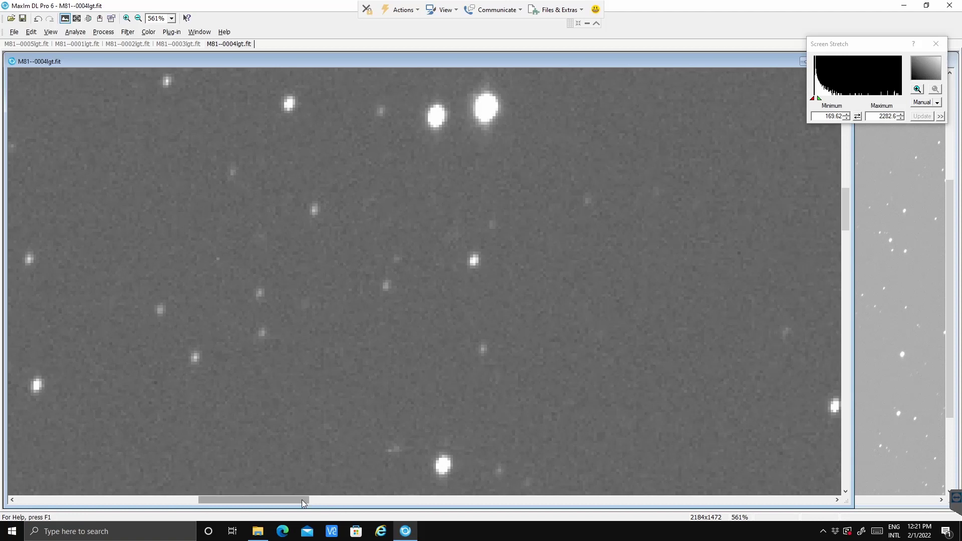
drag(341, 500, 527, 484)
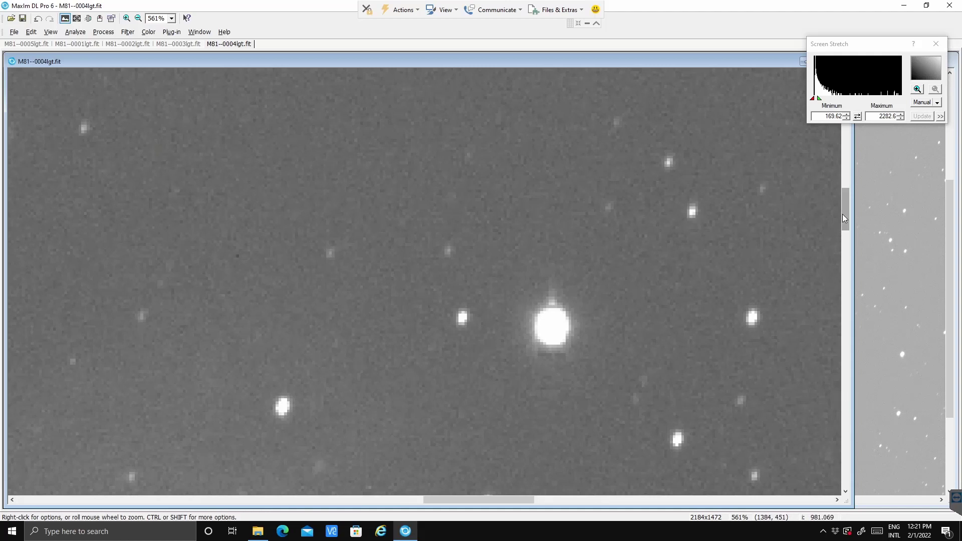
drag(845, 255, 841, 386)
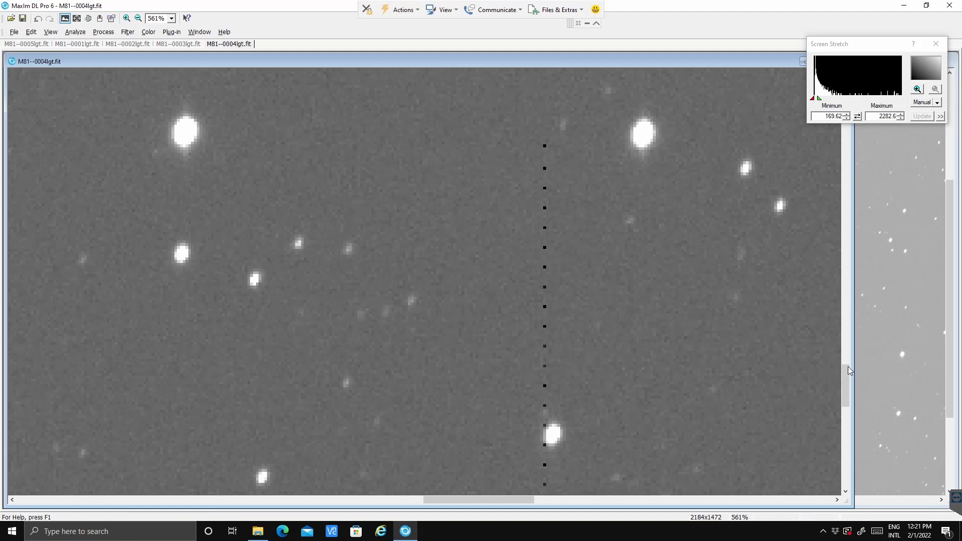
click(845, 409)
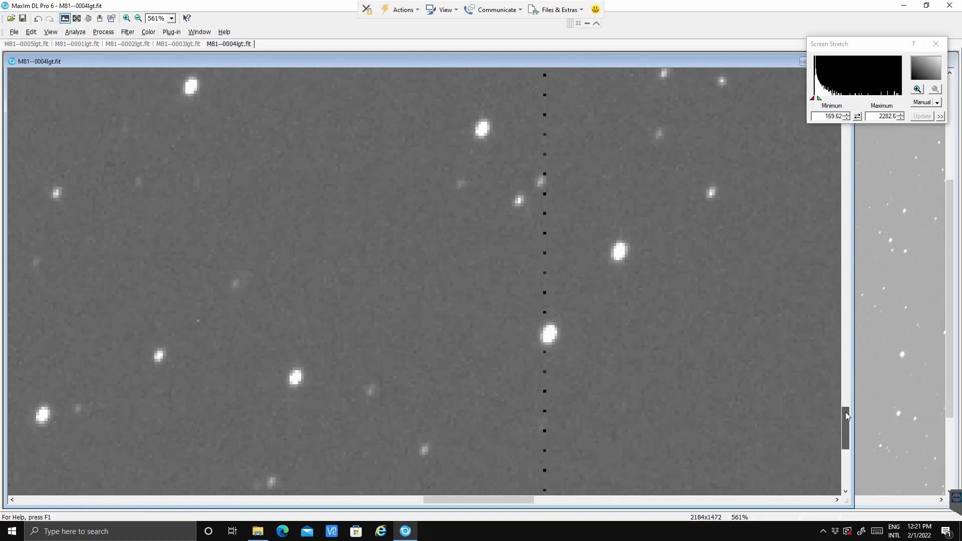
click(838, 387)
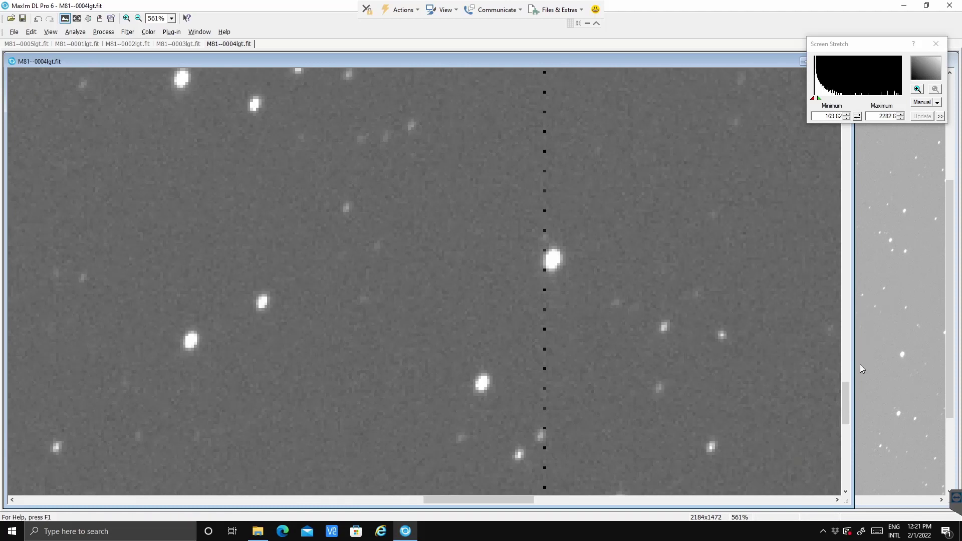
drag(843, 395, 843, 424)
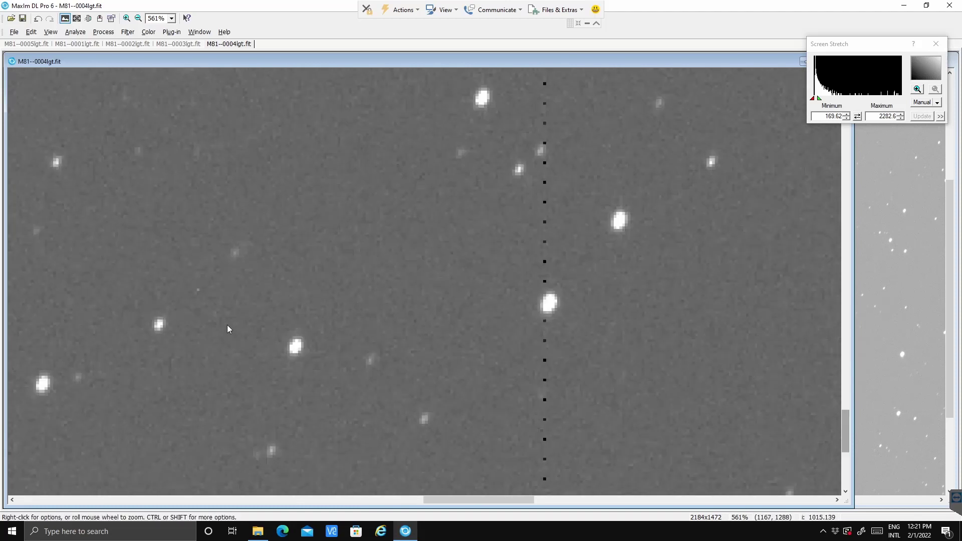
scroll(192, 310, up, 4)
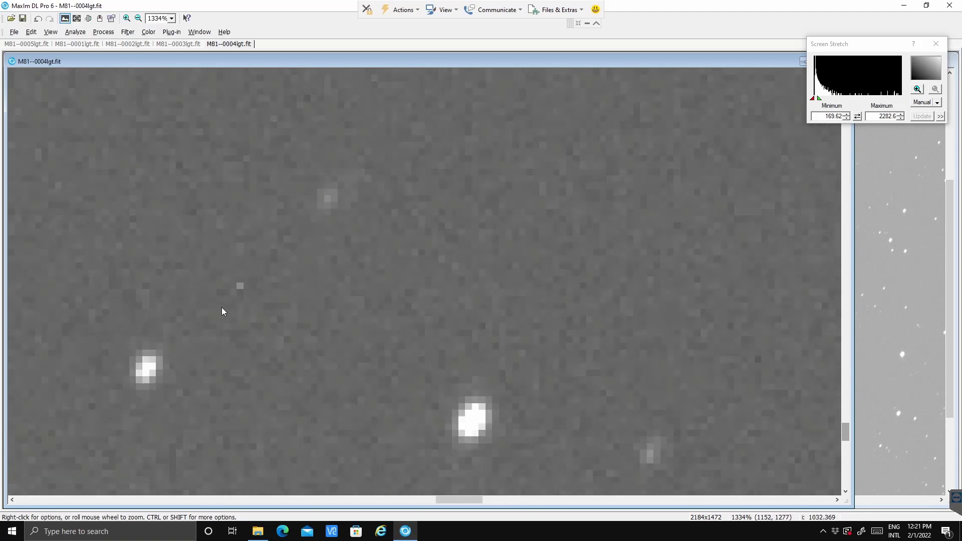
Open Kernel Filters beside the isolated bright pixel and choose the Hot Pixel filter with a 20% threshold and automatic full-screen preview
click(124, 33)
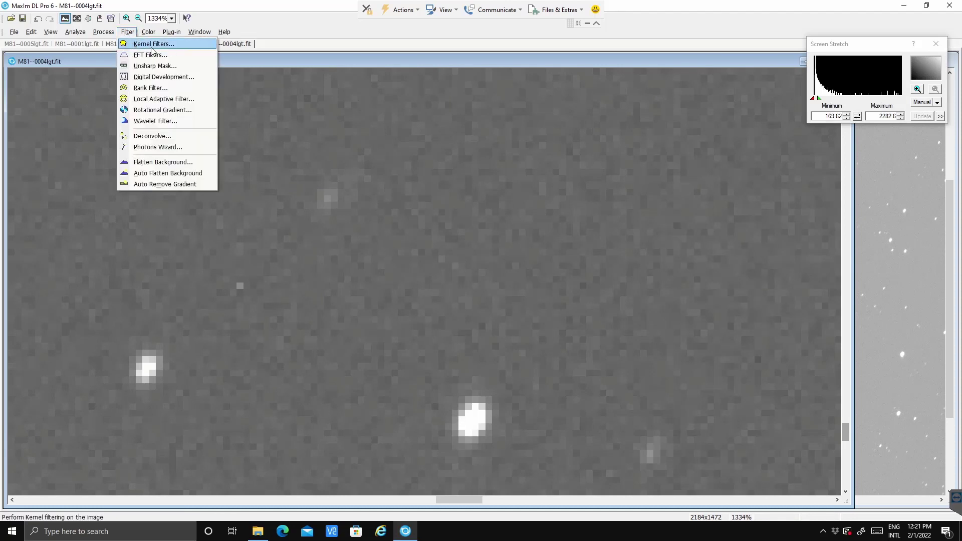
key(Escape)
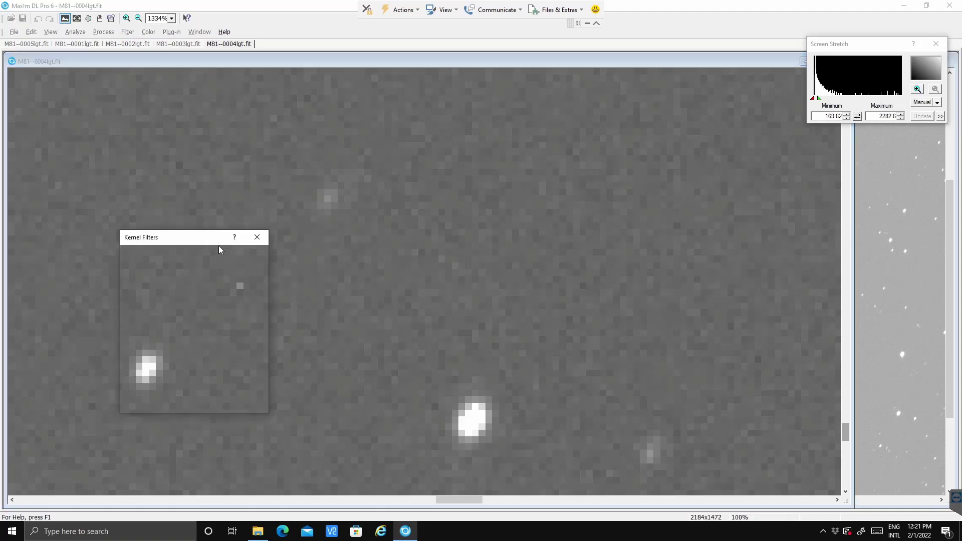
drag(194, 237, 382, 182)
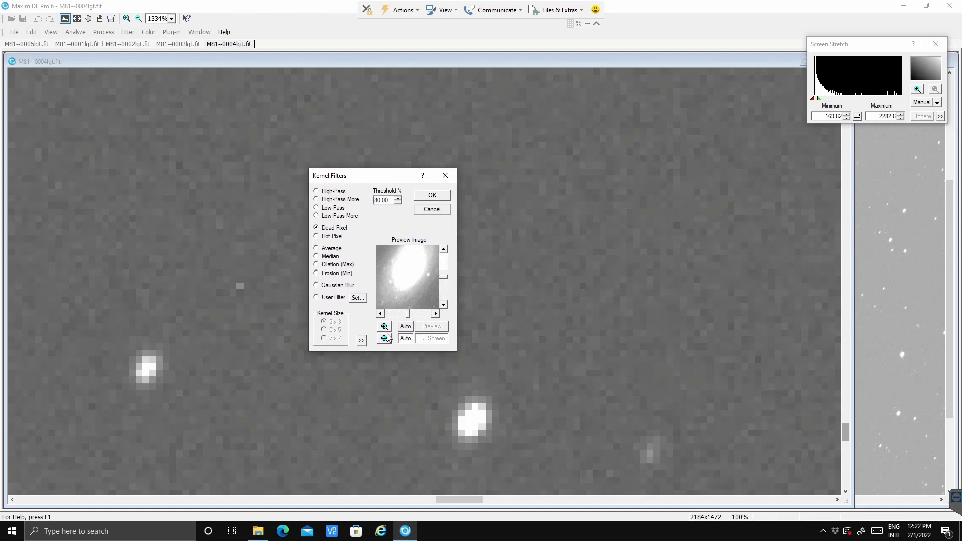
click(406, 339)
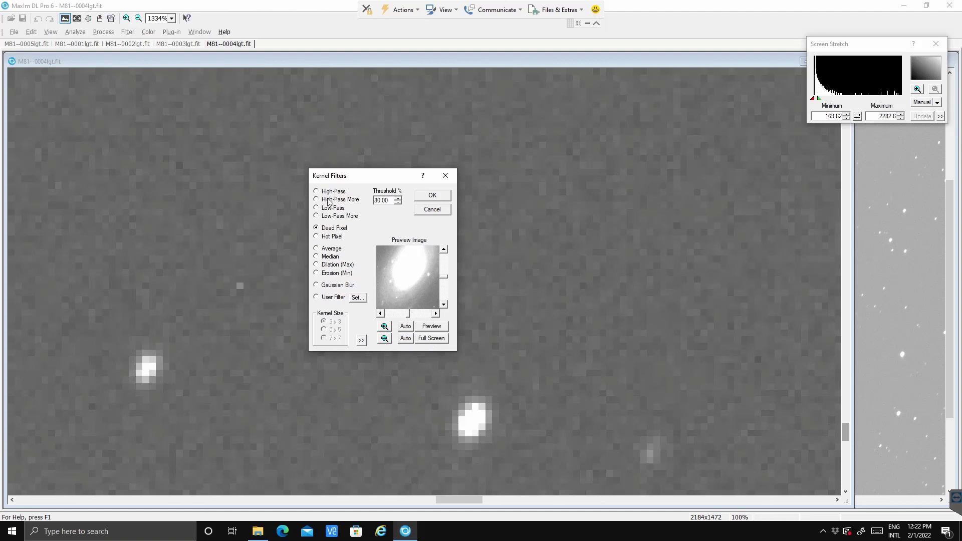
click(315, 227)
click(406, 339)
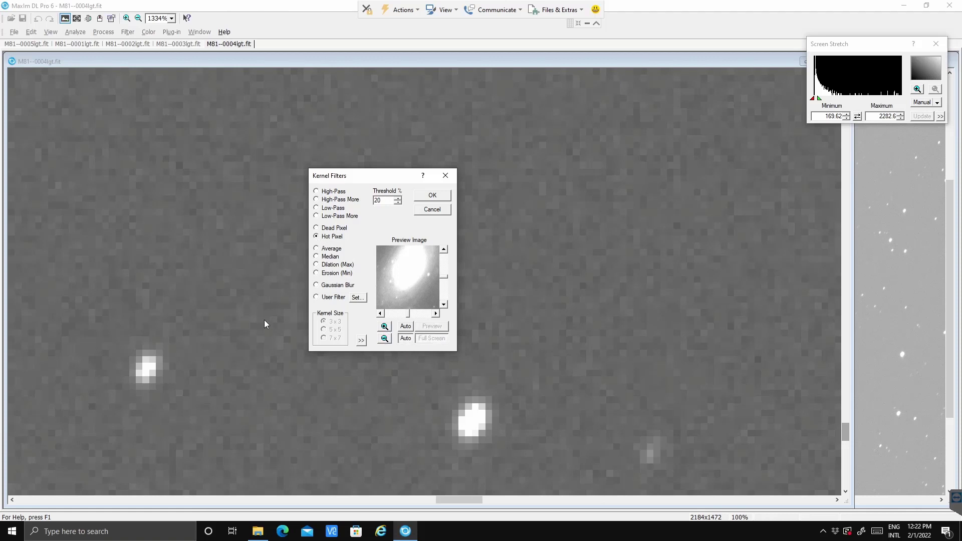
Compare the frame with and without the full-screen preview and apply the Hot Pixel filter
click(405, 339)
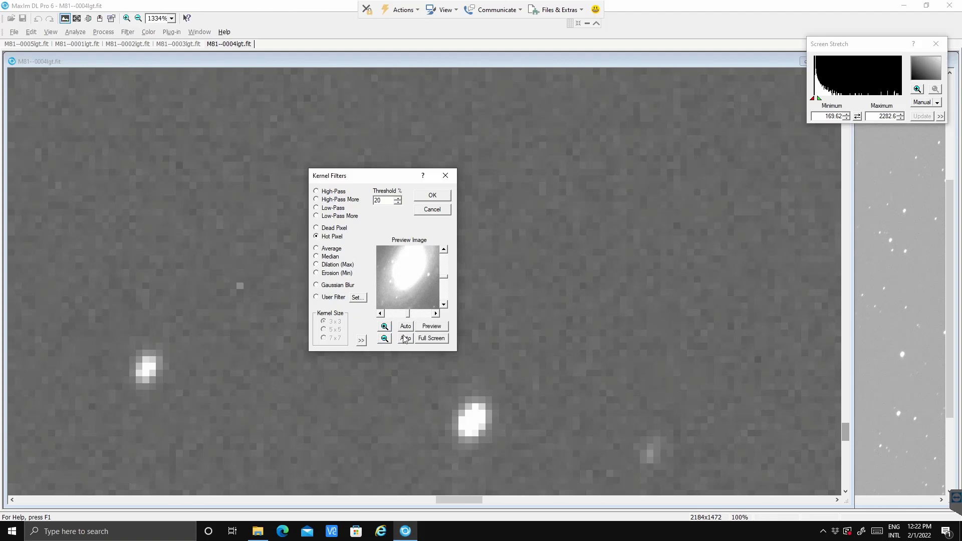
click(405, 339)
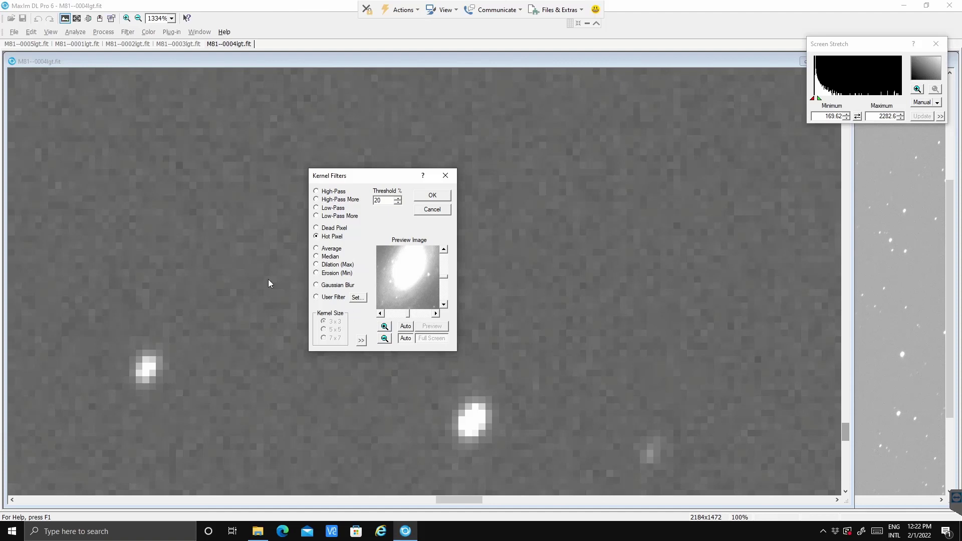
click(317, 229)
click(430, 195)
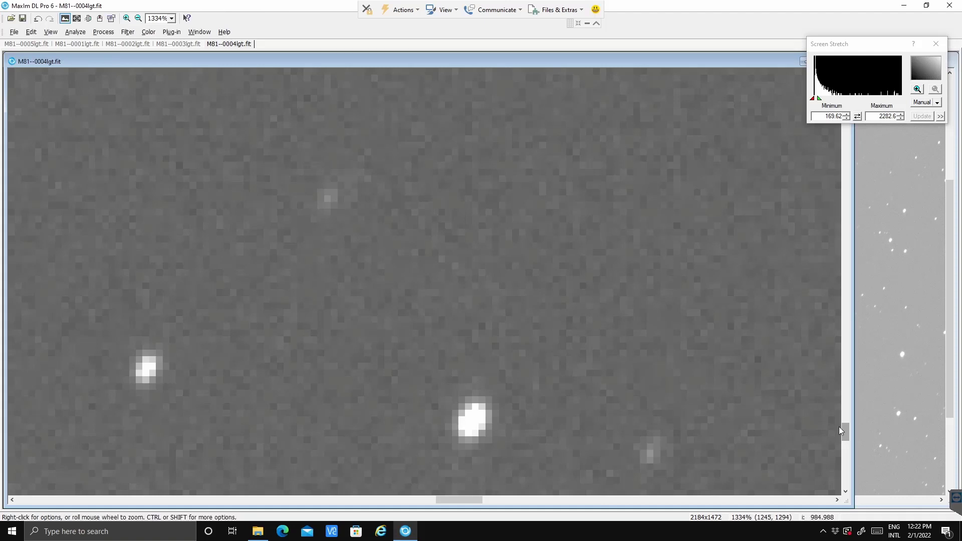
Locate an isolated dark pixel in the background of M81--0004lgt.fit and open Kernel Filters, placing the dialog clear of that pixel
drag(845, 431, 841, 413)
drag(841, 380, 835, 415)
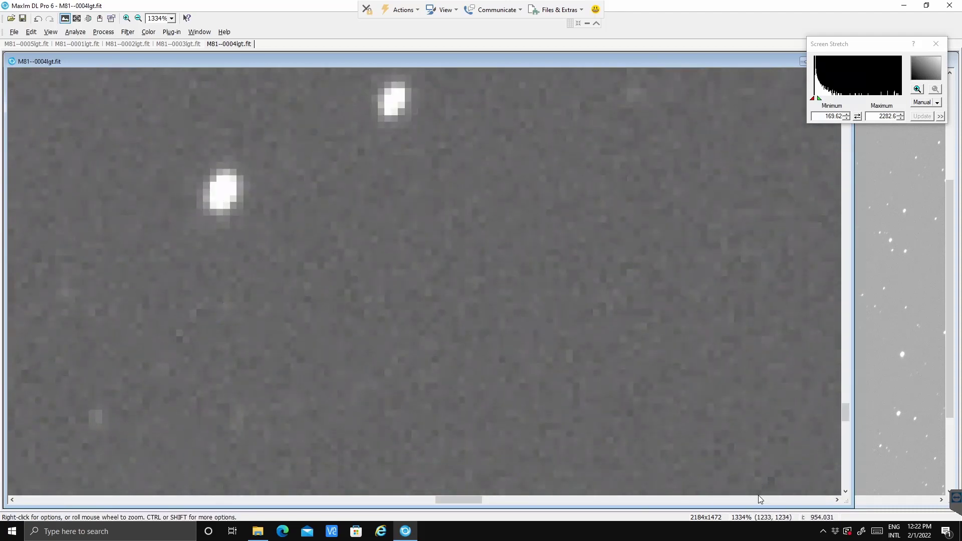
drag(466, 501, 383, 507)
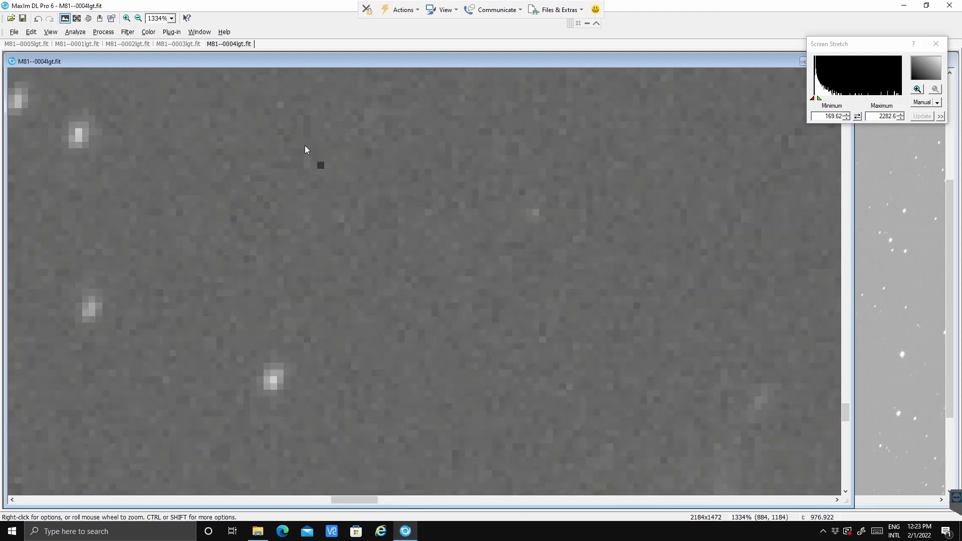
click(127, 32)
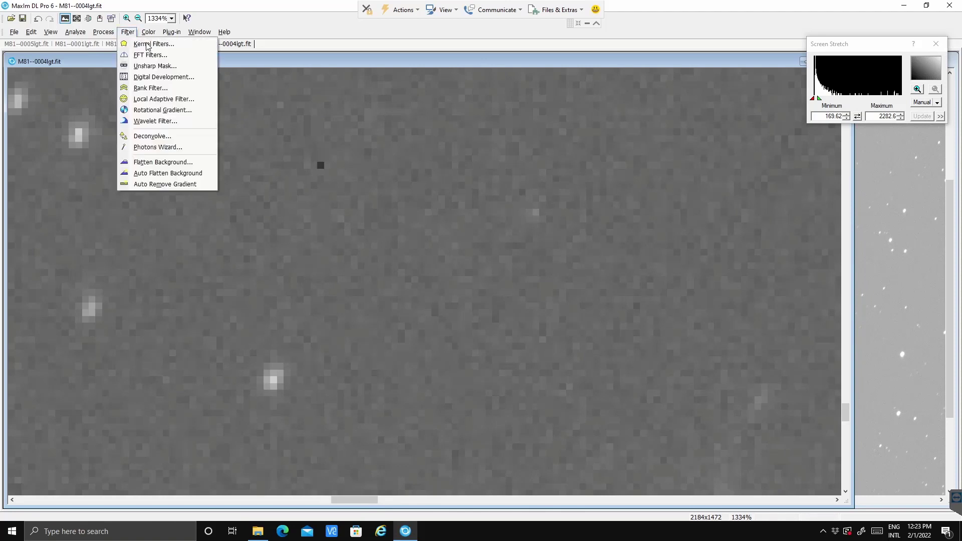
click(313, 200)
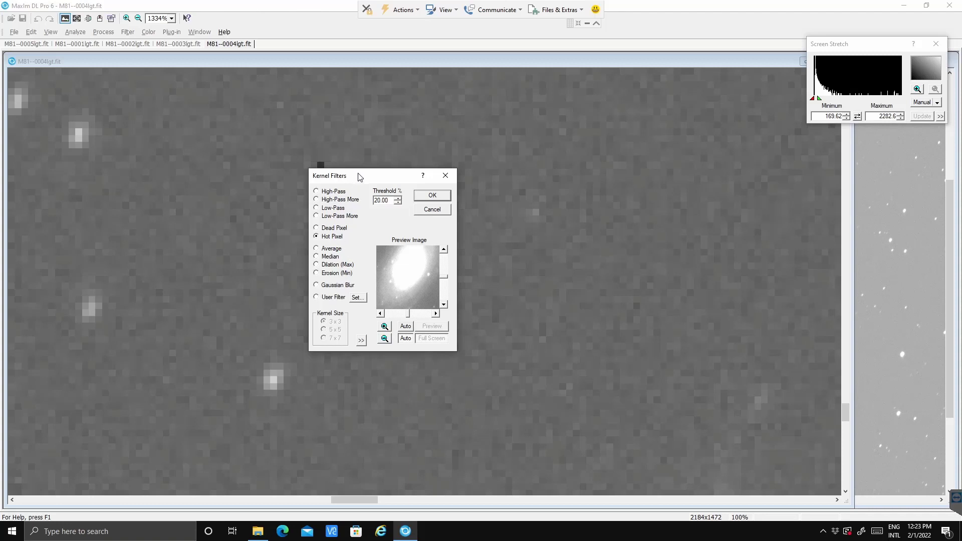
drag(358, 176, 462, 176)
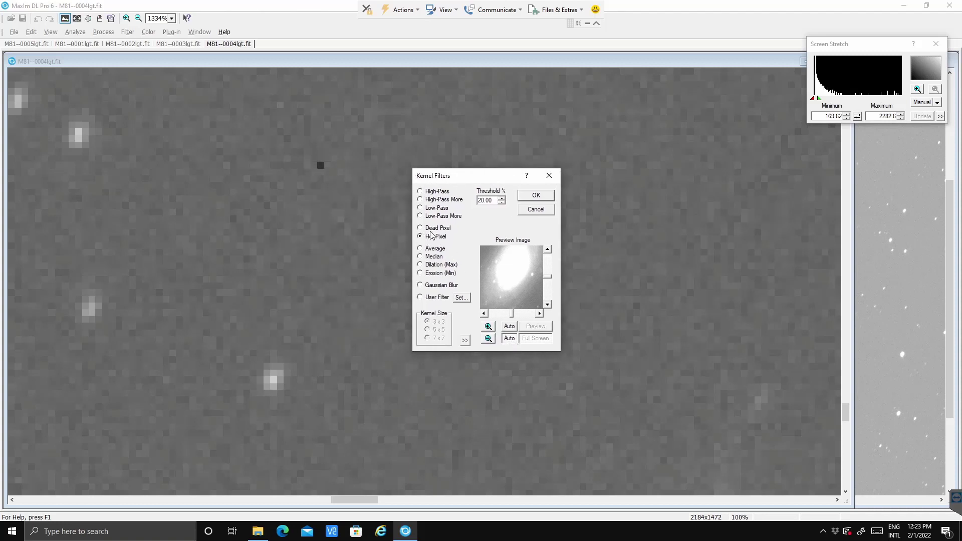
Choose the Dead Pixel filter with an 80% threshold, toggle the automatic full-screen preview to compare, and apply the filter
click(423, 229)
click(509, 338)
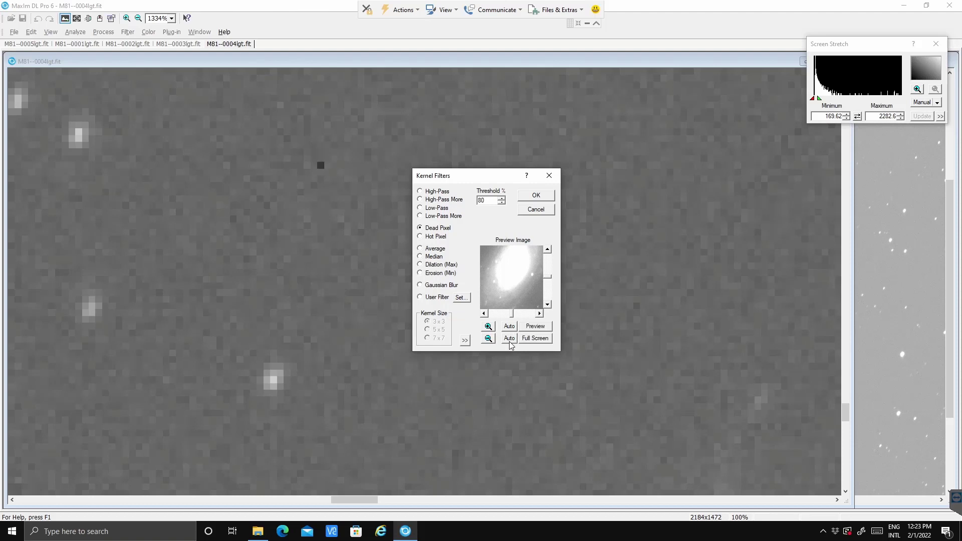
click(510, 342)
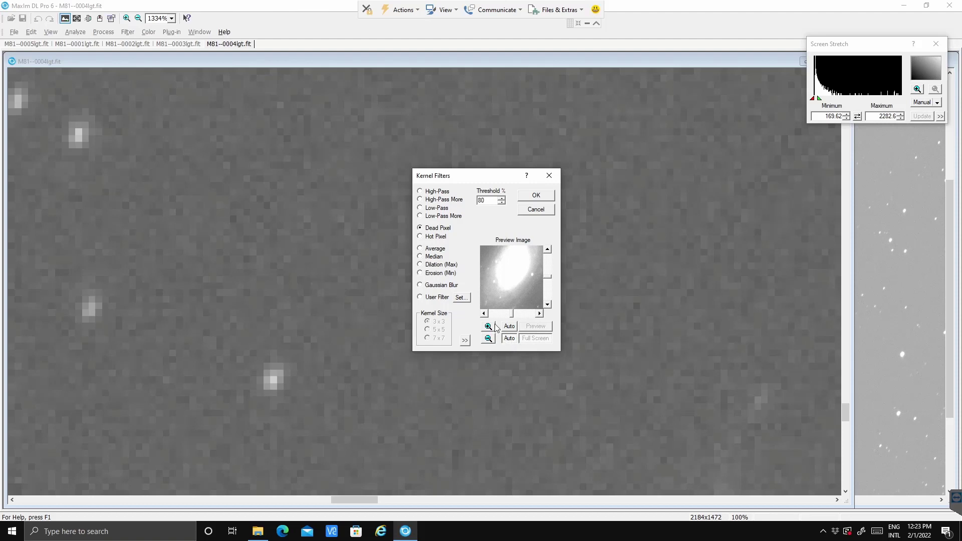
click(533, 197)
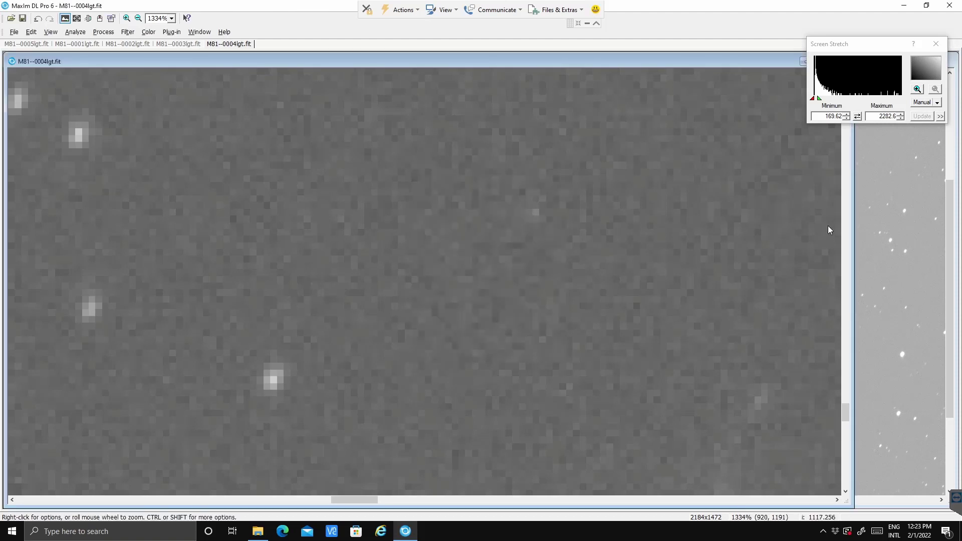
Check the lower part of the filtered frame at 334% zoom and undo the Dead Pixel filter
drag(846, 416, 846, 358)
drag(846, 396, 844, 495)
scroll(401, 365, down, 5)
scroll(401, 368, down, 2)
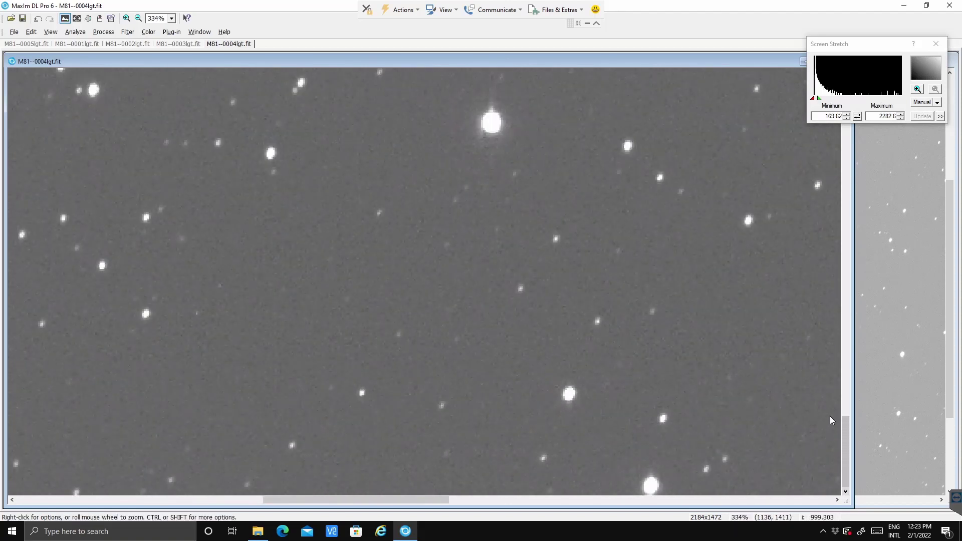
drag(843, 440, 842, 441)
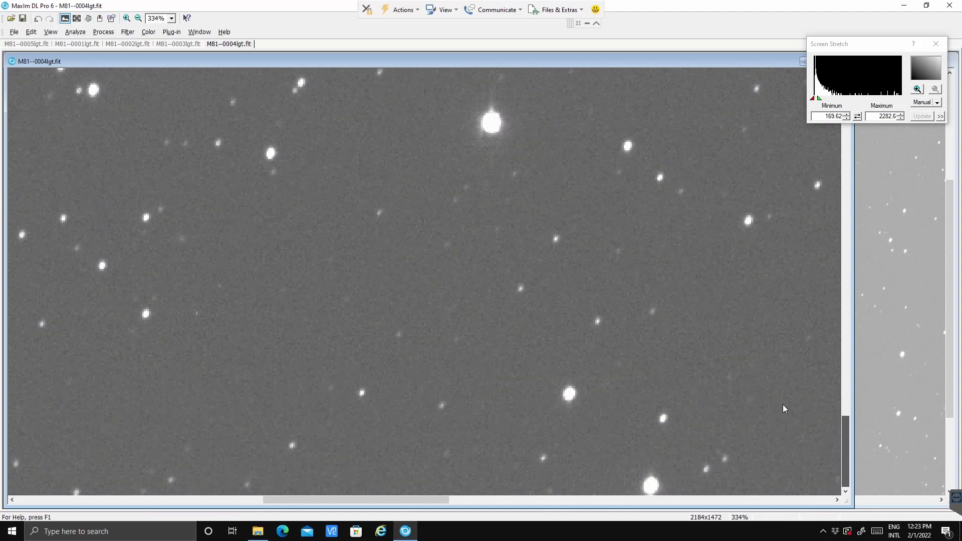
click(38, 19)
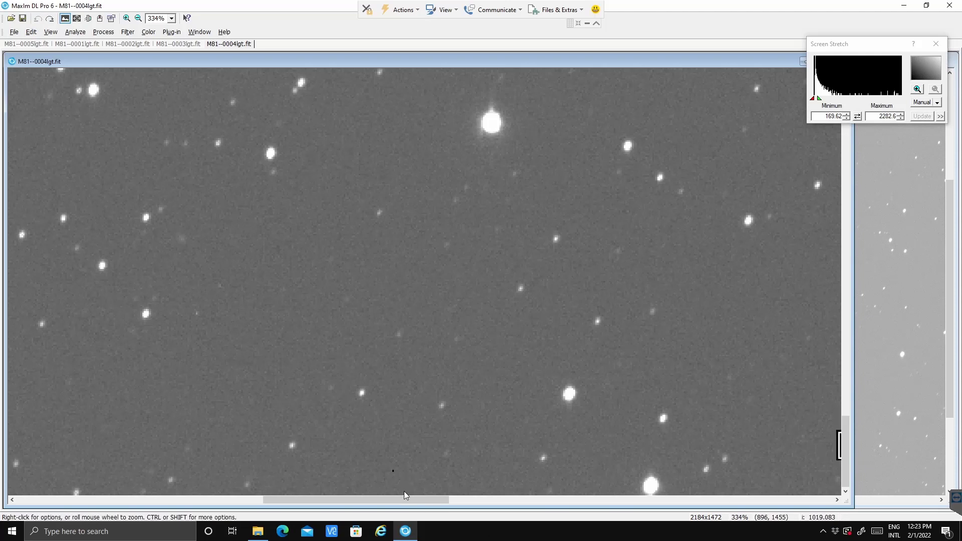
Reopen Kernel Filters with the dotted dark column in view and preview the Dead Pixel filter at 80% threshold automatically on the full screen
drag(404, 498, 531, 498)
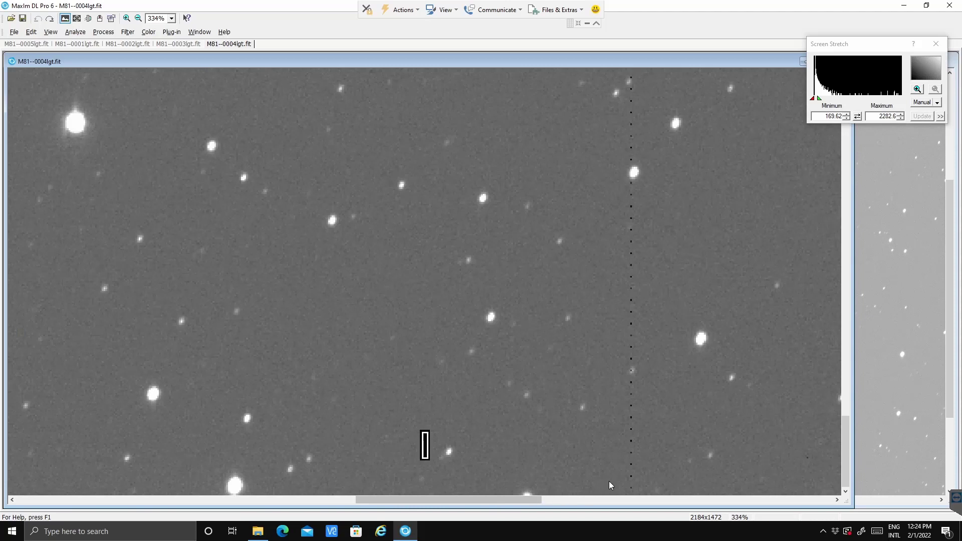
drag(539, 498, 604, 498)
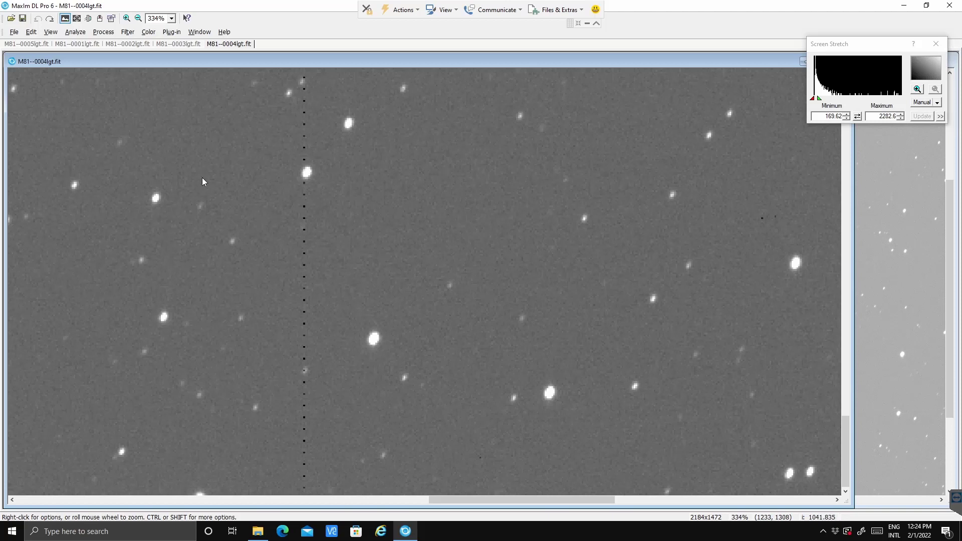
click(129, 33)
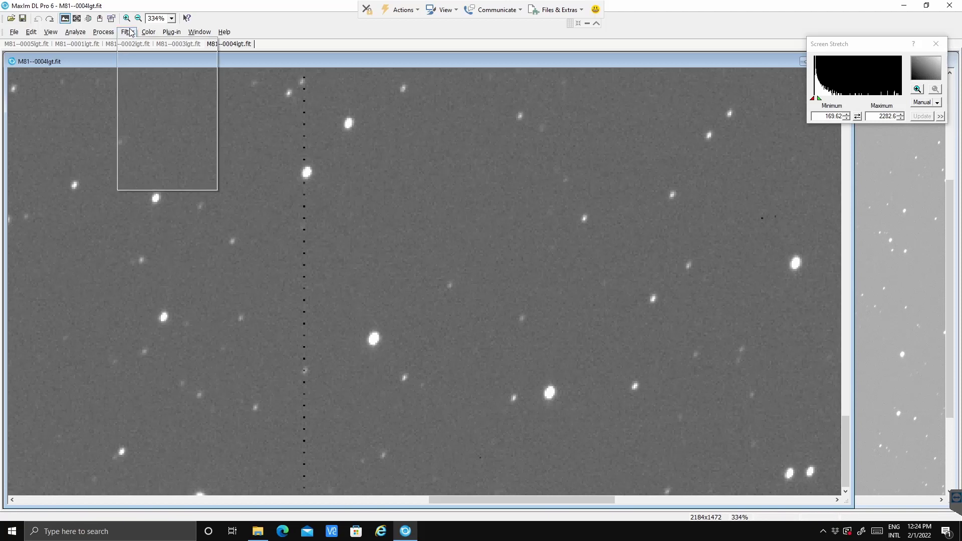
click(128, 34)
click(128, 33)
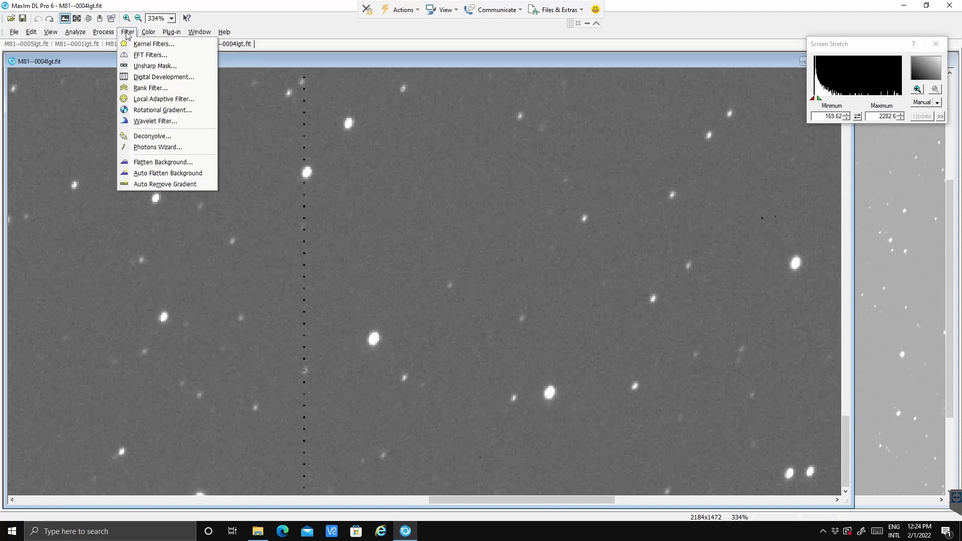
click(166, 45)
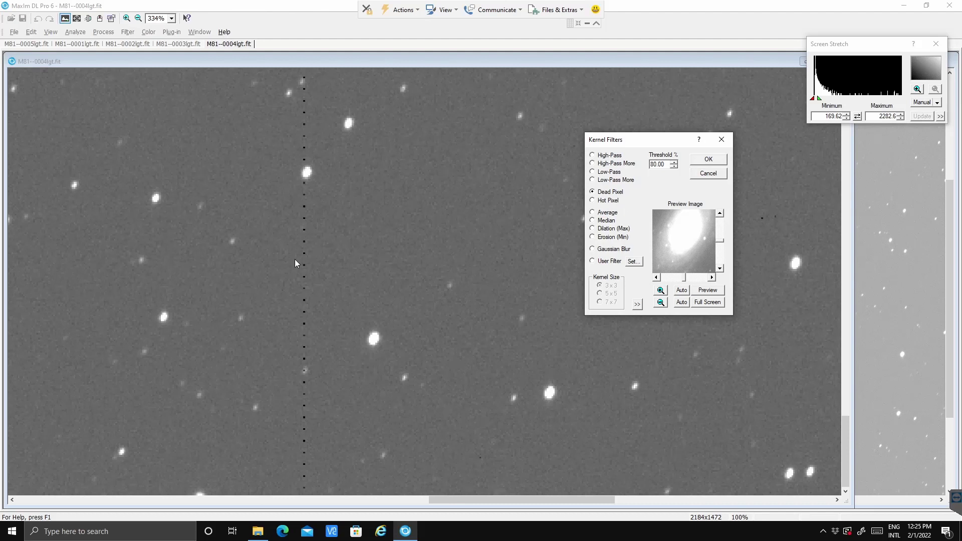
click(682, 303)
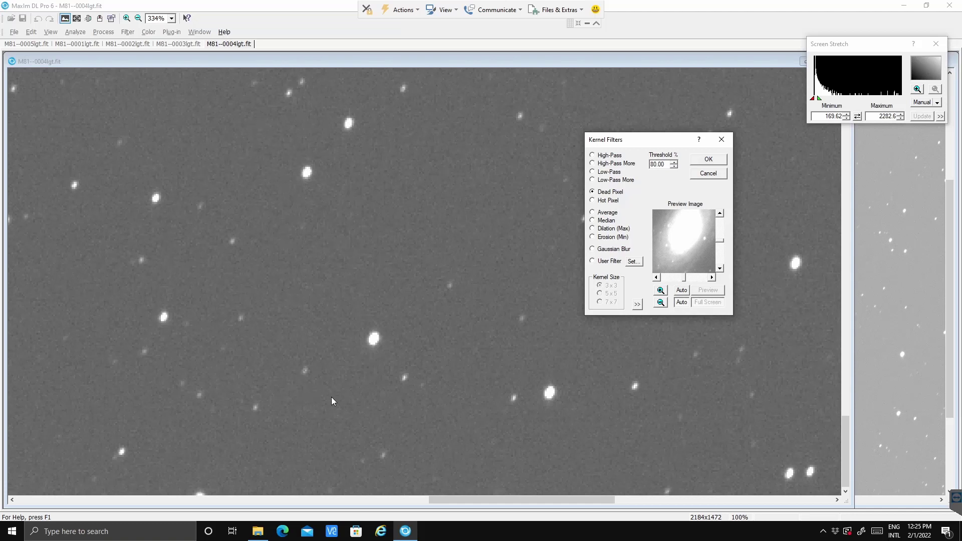
Examine the previewed frame upward along the dotted dark column, checking for dark pixels the Dead Pixel filter leaves behind
click(843, 441)
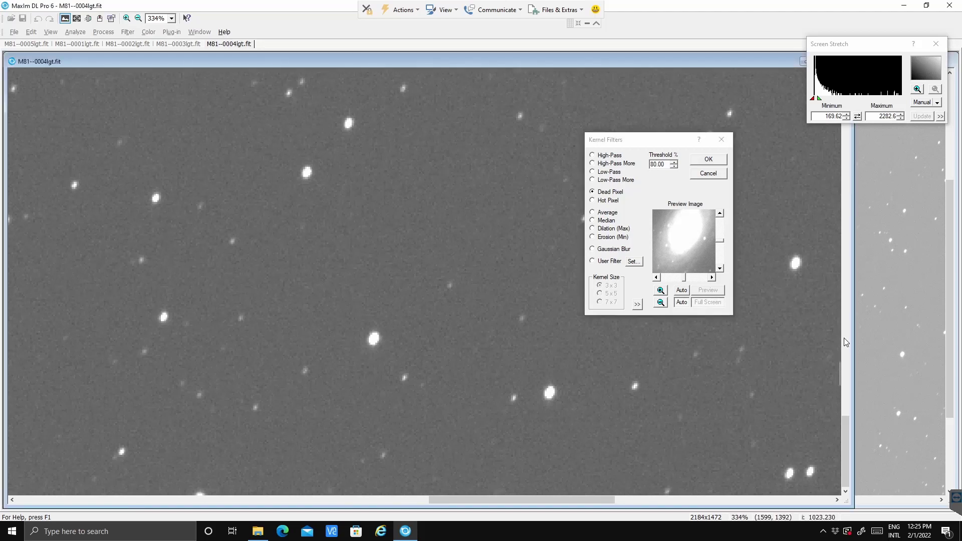
click(843, 305)
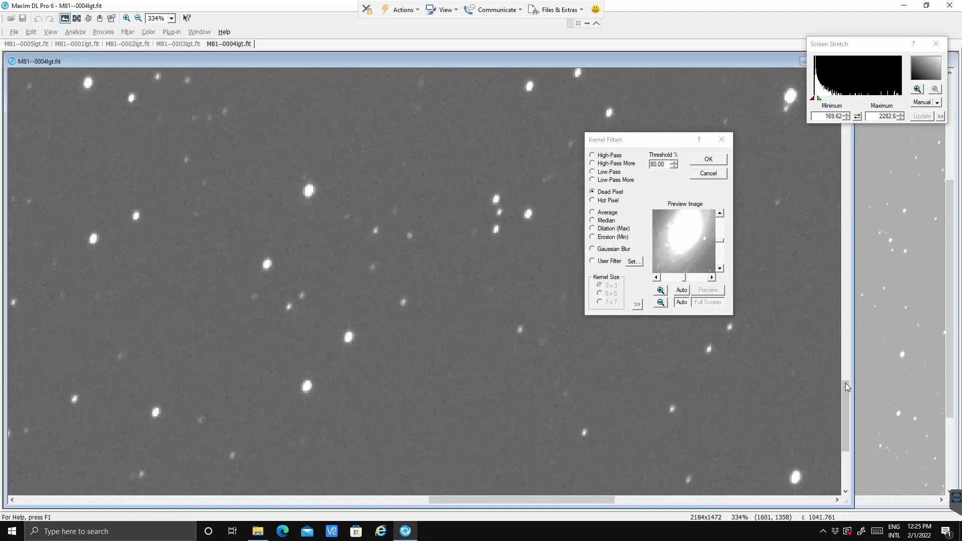
drag(846, 382, 846, 287)
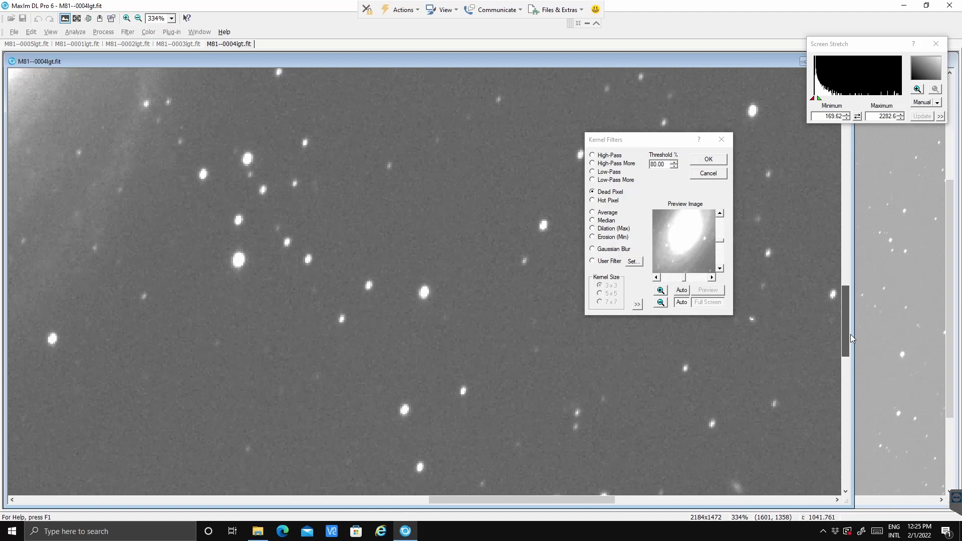
drag(850, 335, 850, 346)
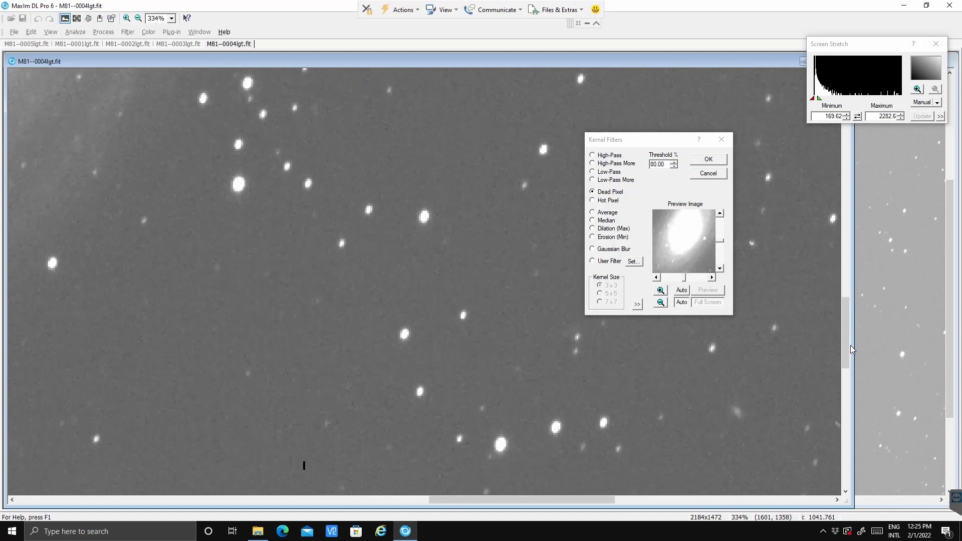
click(845, 395)
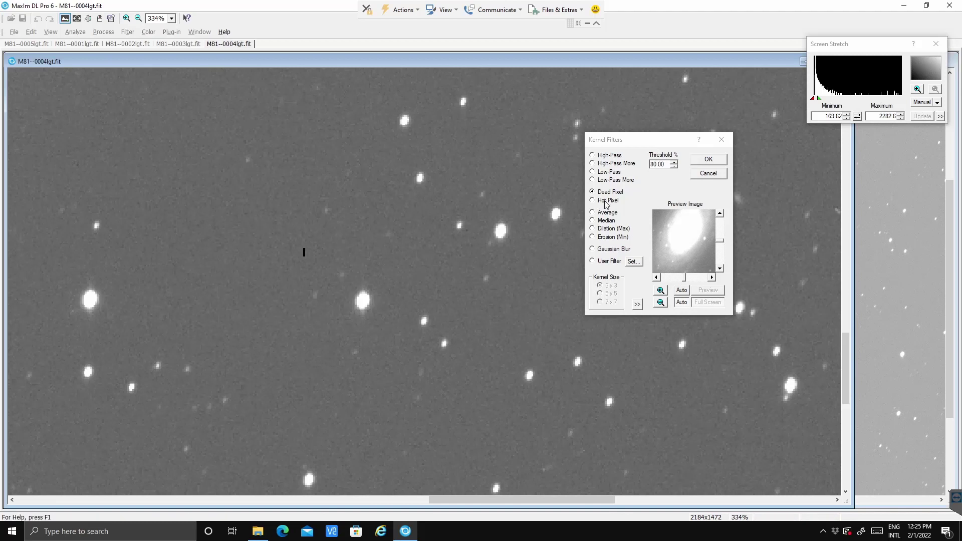
Apply the Dead Pixel kernel filter with an 80% threshold to M81--0004lgt.fit
click(708, 159)
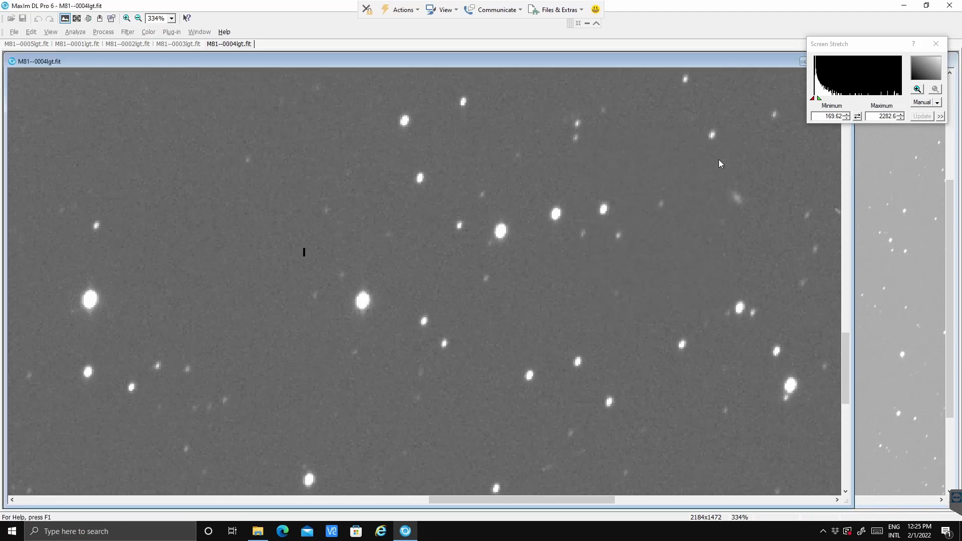
click(130, 33)
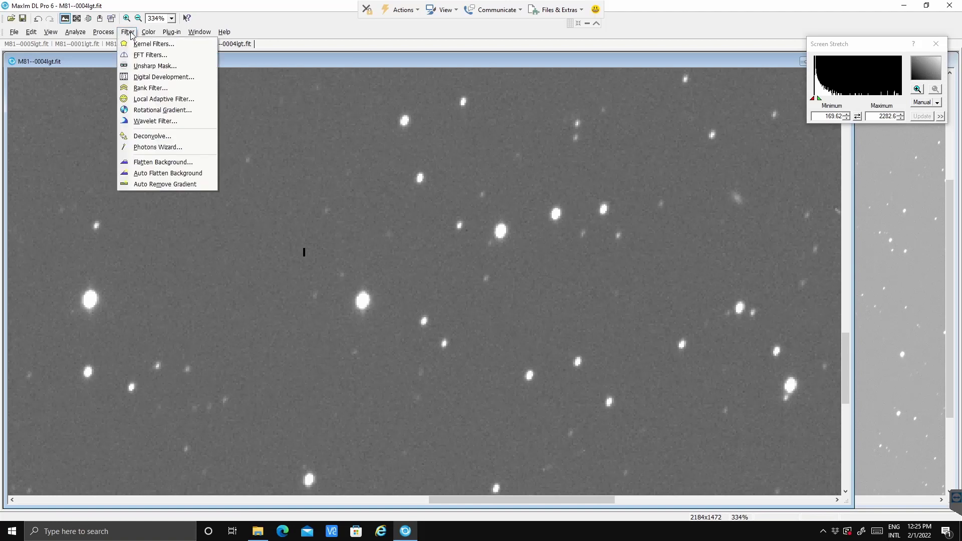
click(155, 55)
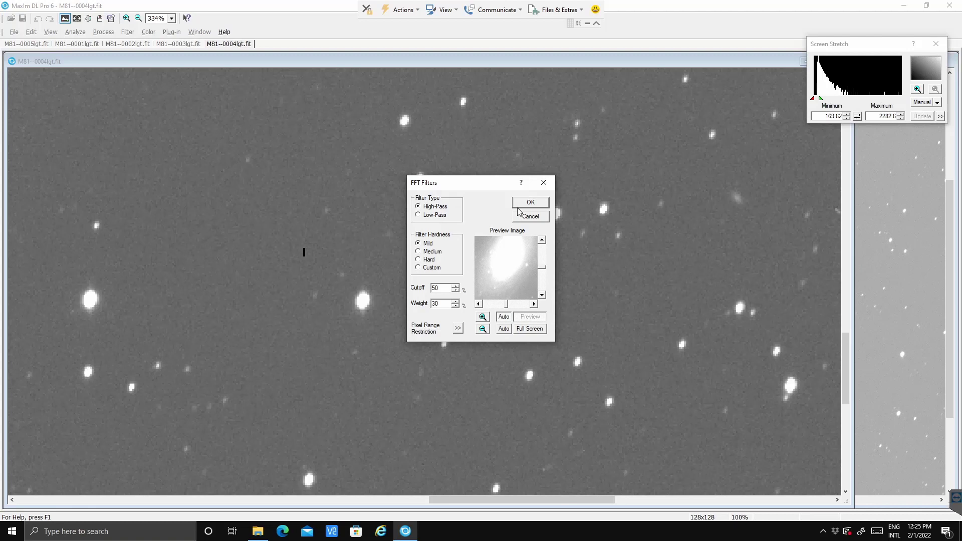
click(529, 220)
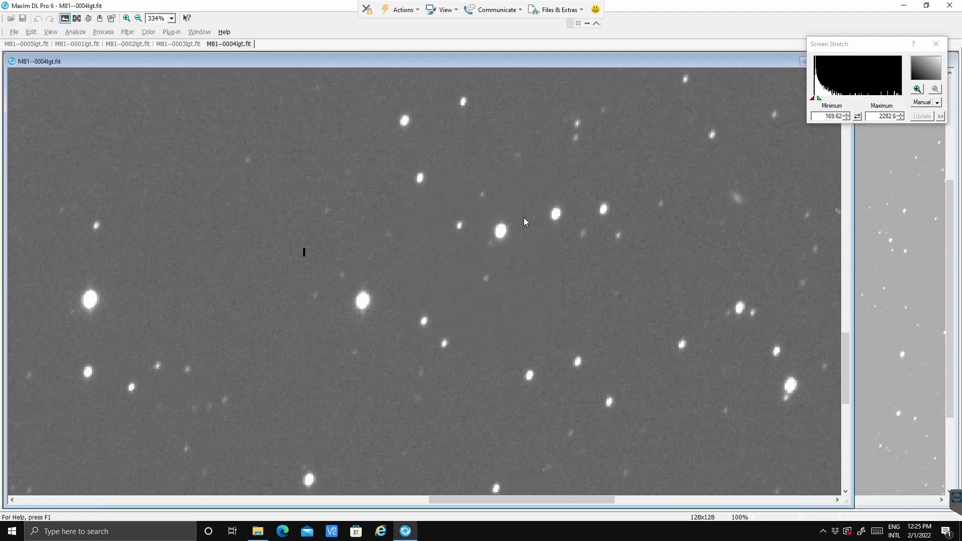
Run the Dead Pixel kernel filter at 80% threshold once more on the same image
click(127, 32)
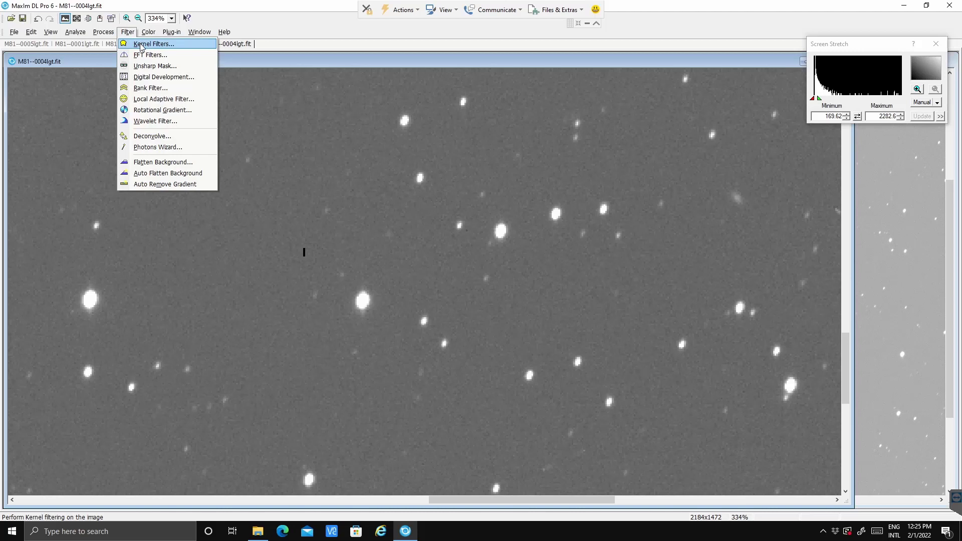
key(Escape)
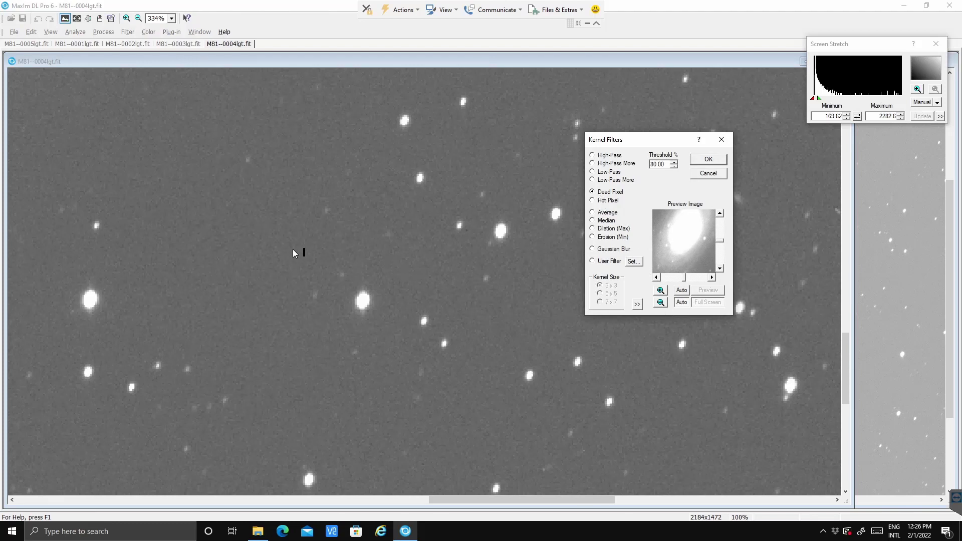
click(708, 159)
Start the Clone Tool on M81--0004lgt.fit with the source region set to Offset from mouse cursor
click(31, 32)
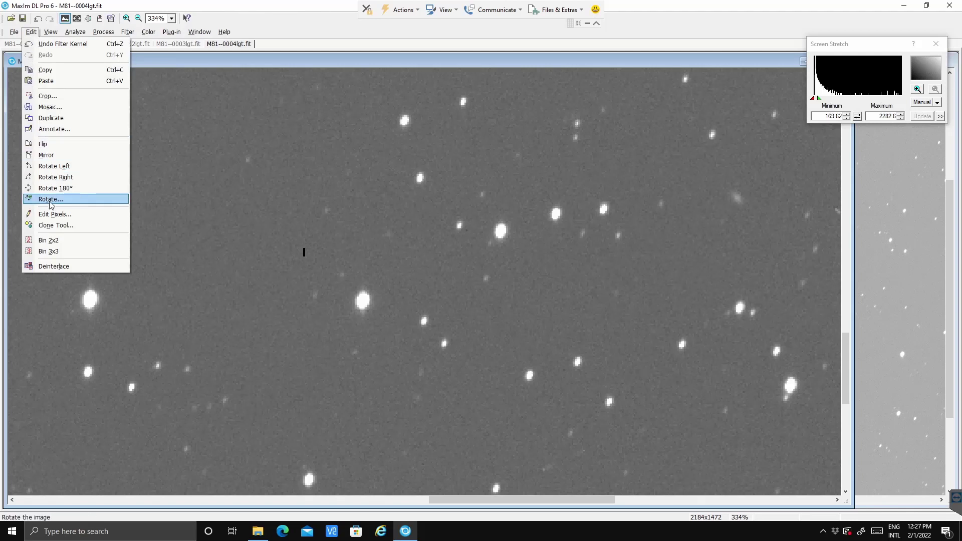
click(55, 226)
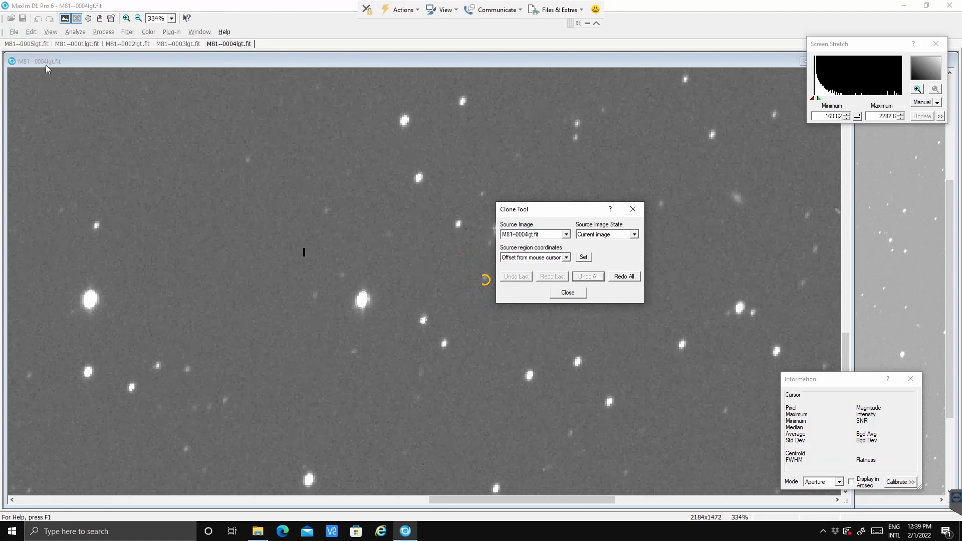
click(95, 61)
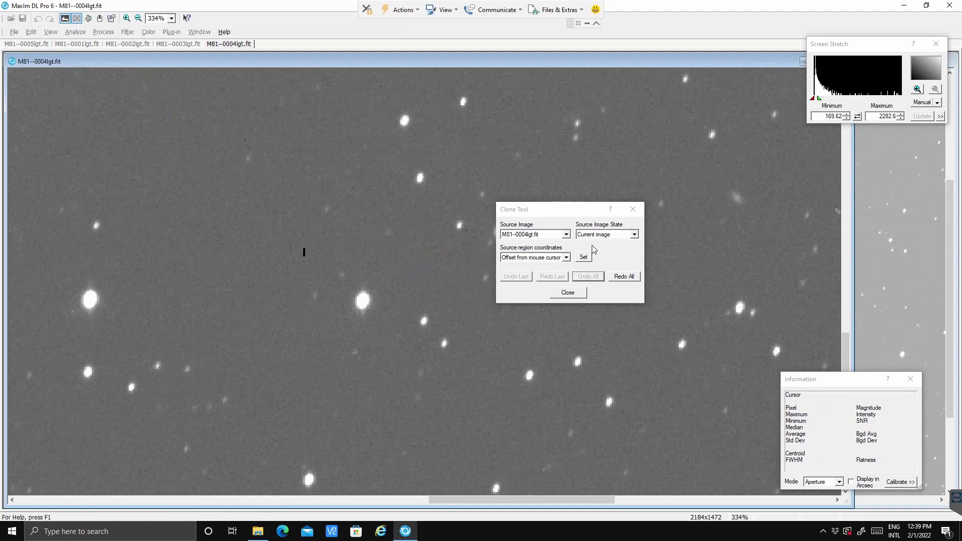
click(566, 257)
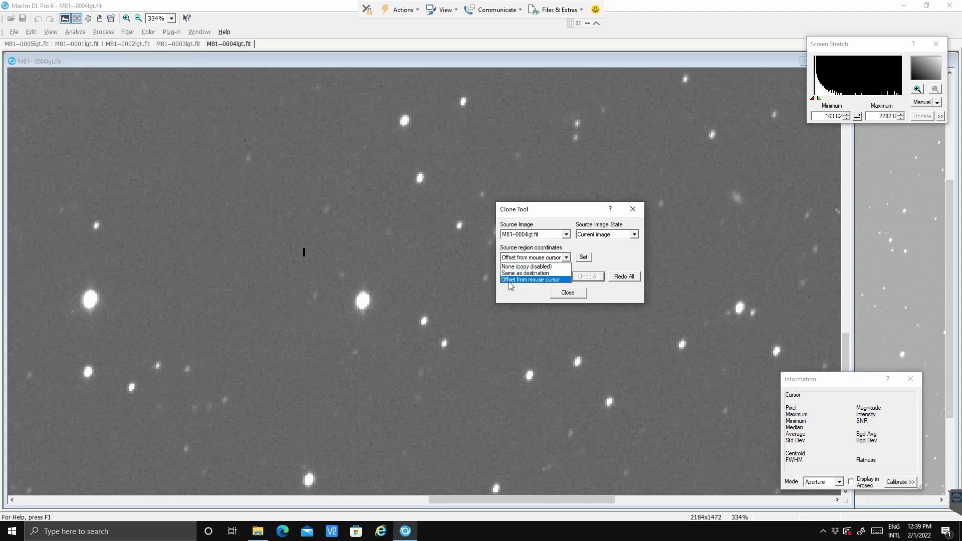
click(536, 280)
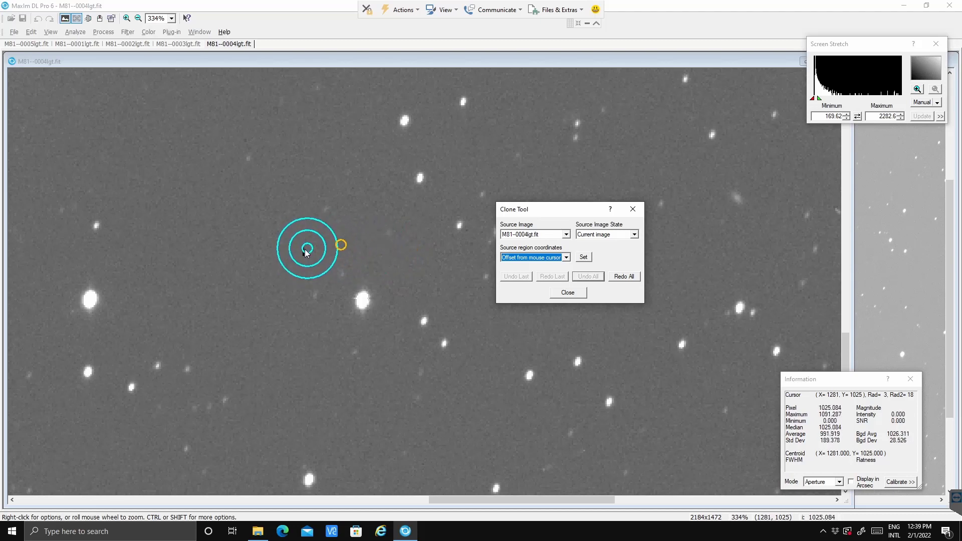
Set the clone source on clean background beside the black pixel defect and clone it over the defect
click(587, 259)
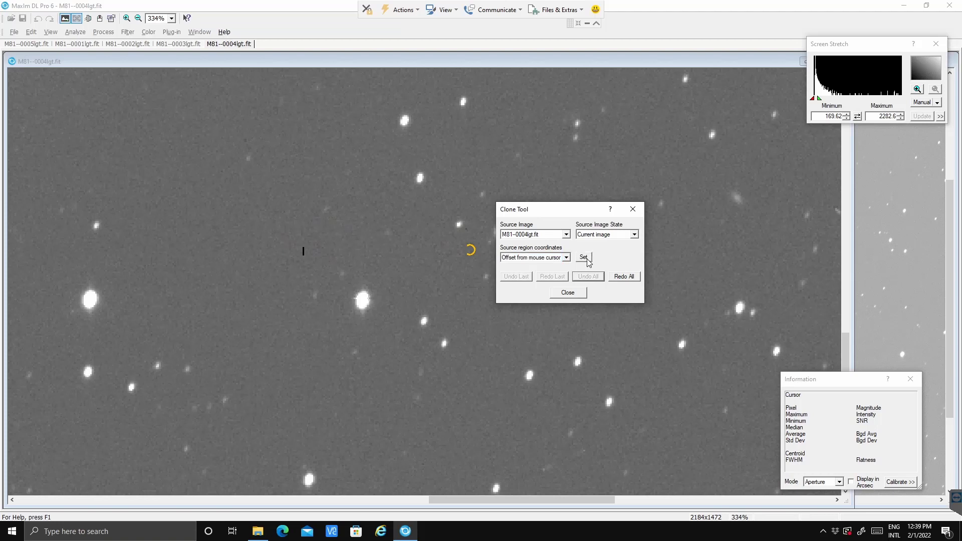
click(584, 258)
click(349, 256)
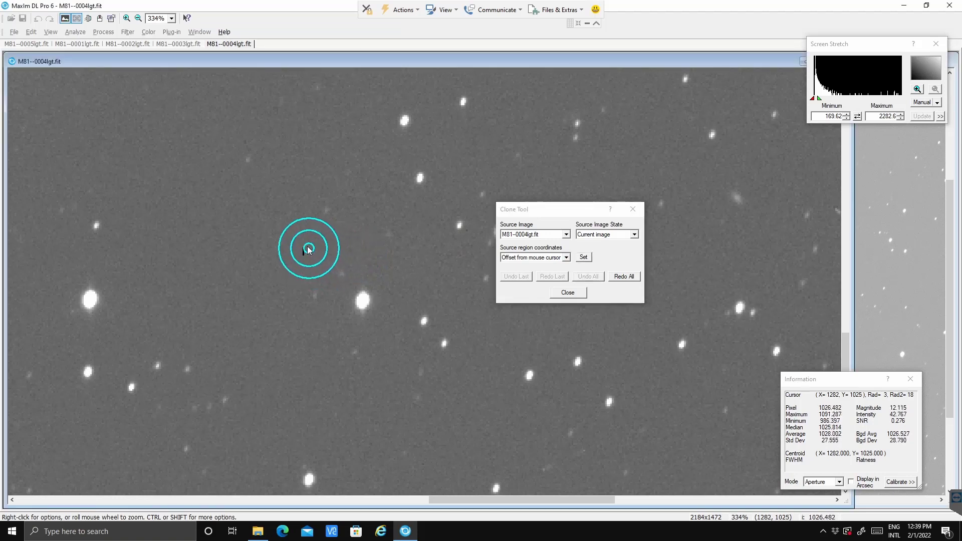
click(308, 249)
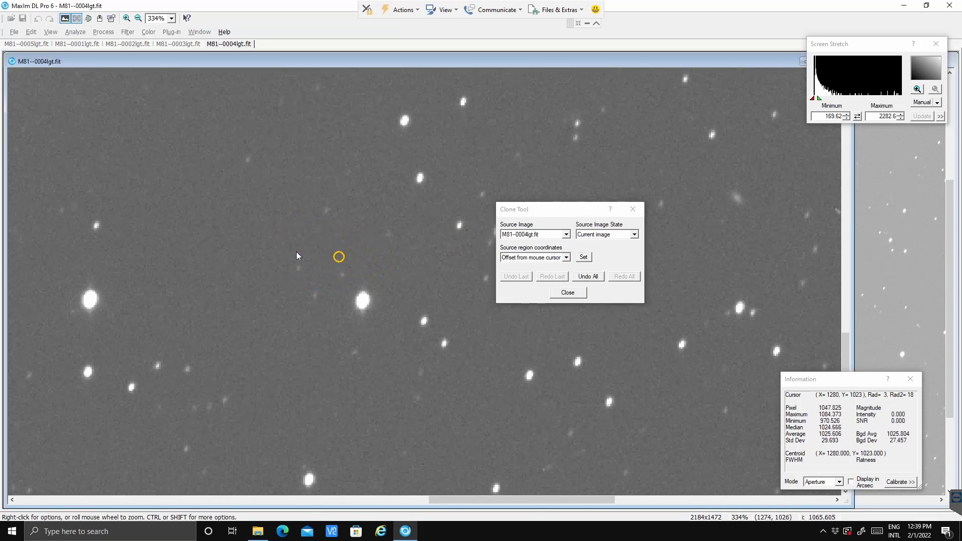
Try cloning nearby background and a small star beside the bright star, and undo all the cloning
click(267, 255)
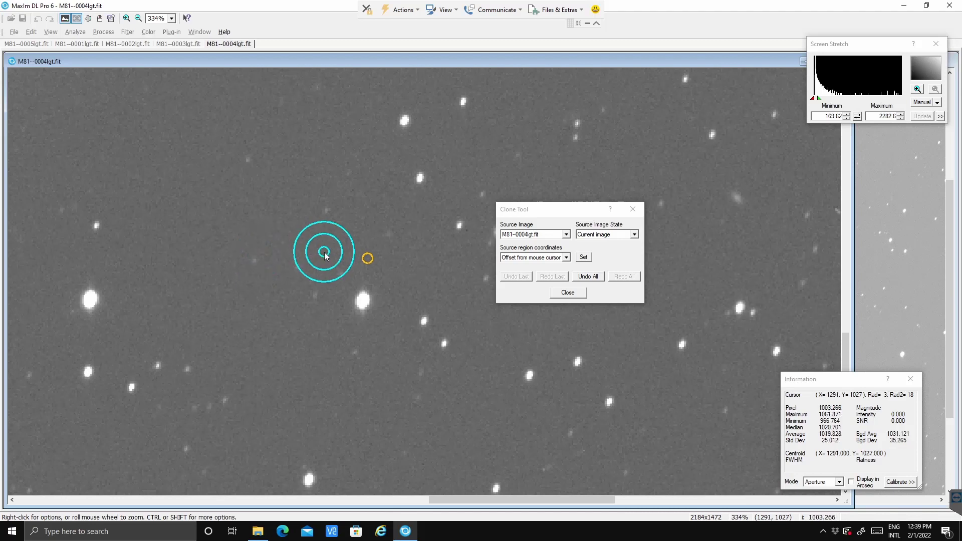
click(316, 279)
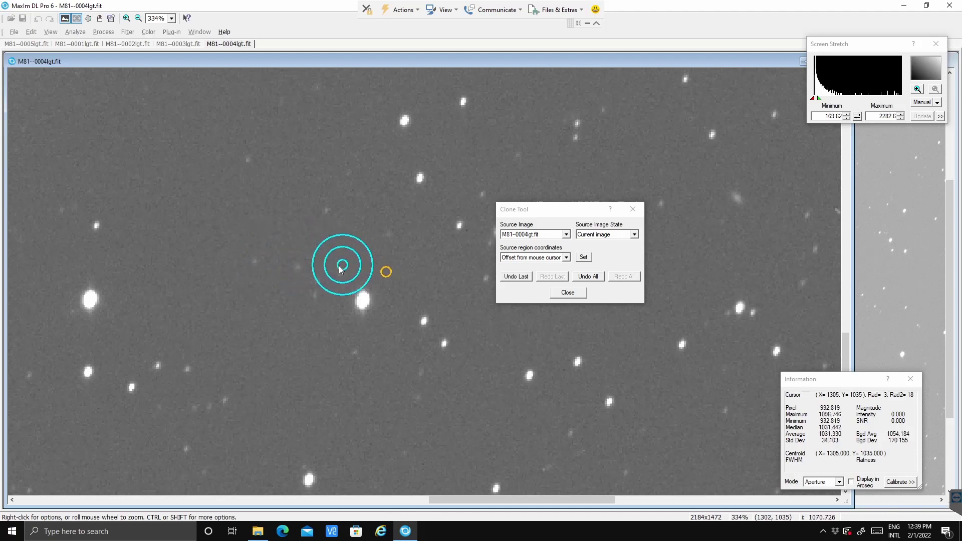
click(379, 318)
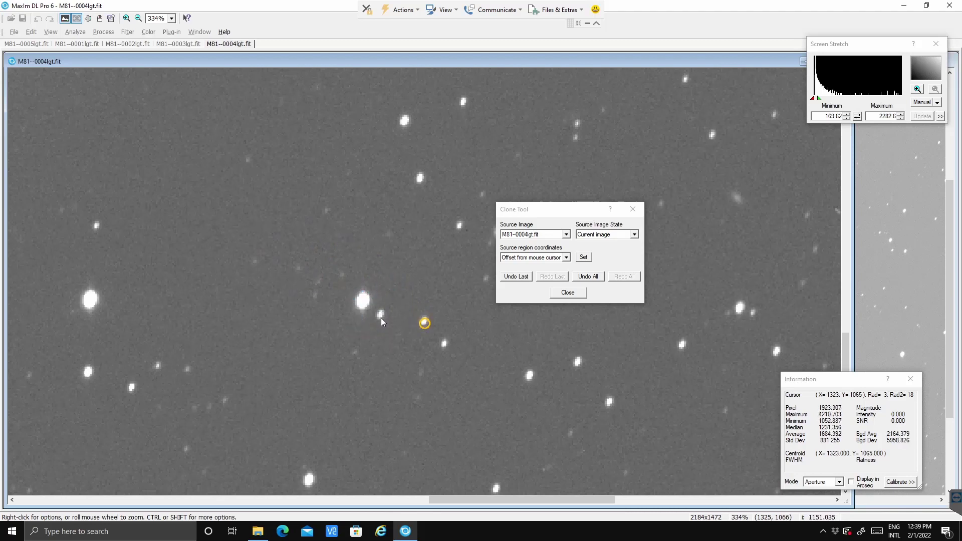
click(329, 217)
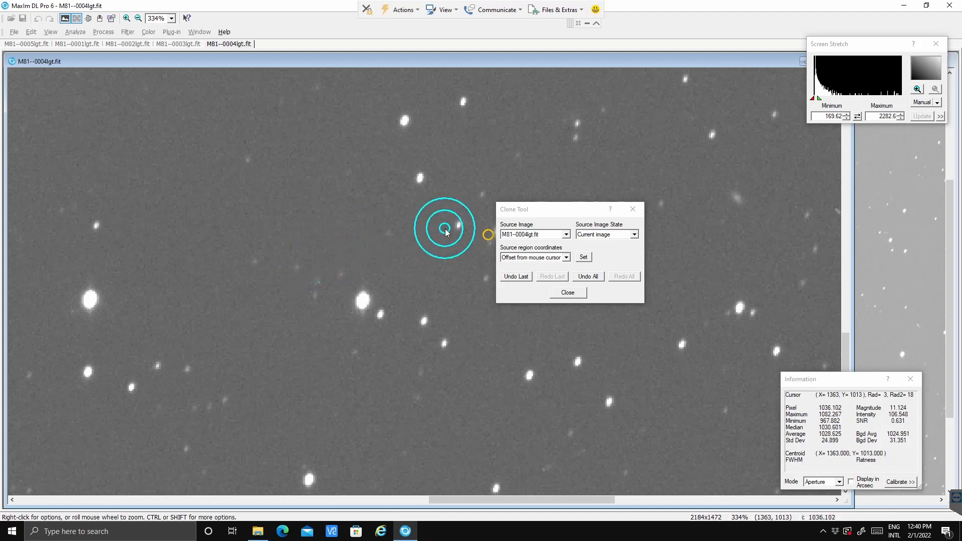
click(516, 277)
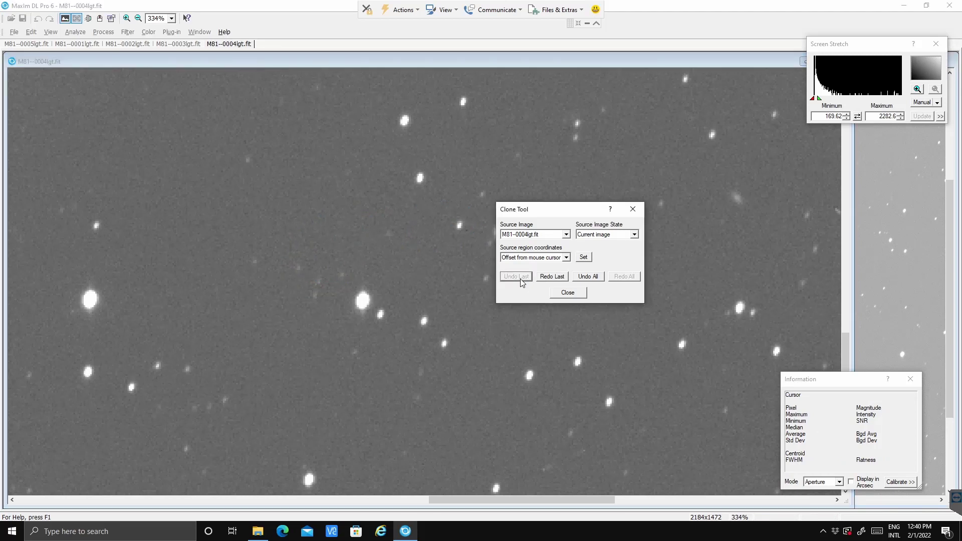
click(588, 276)
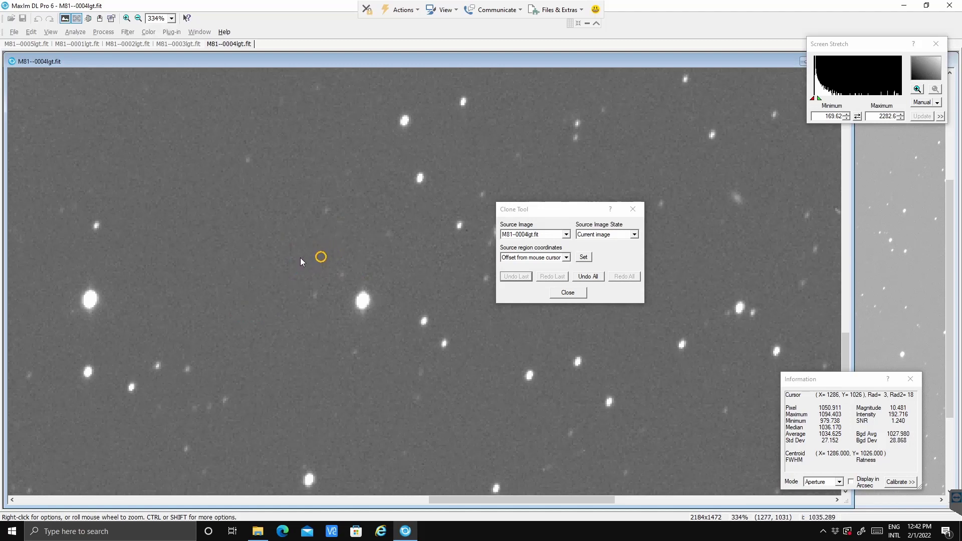
Try cloning over the black defect and duplicating the small star beside its source, and undo all the cloning
click(308, 246)
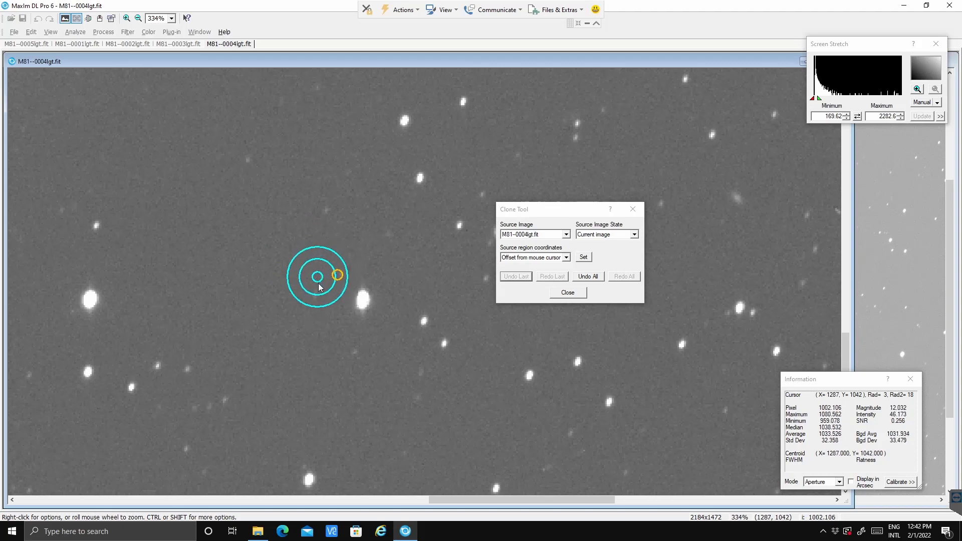
click(404, 323)
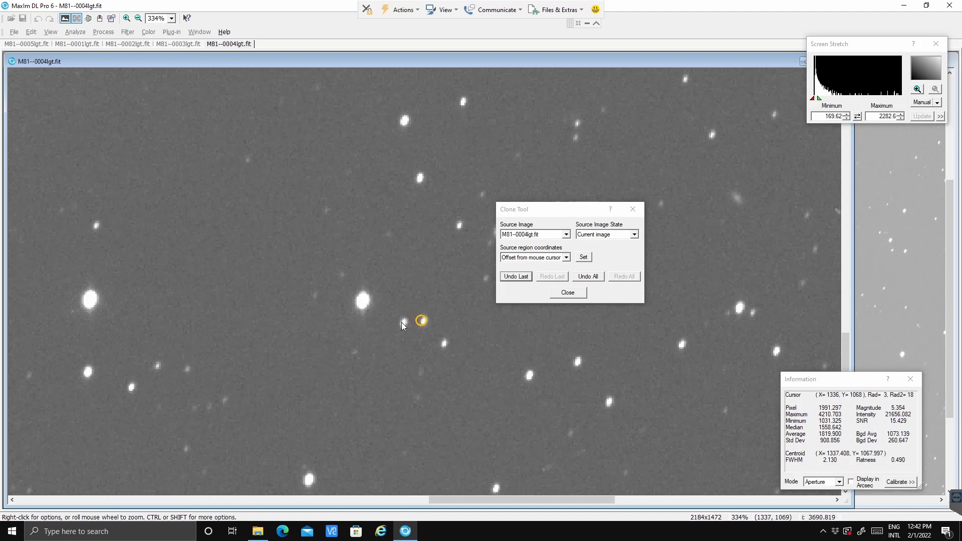
click(525, 278)
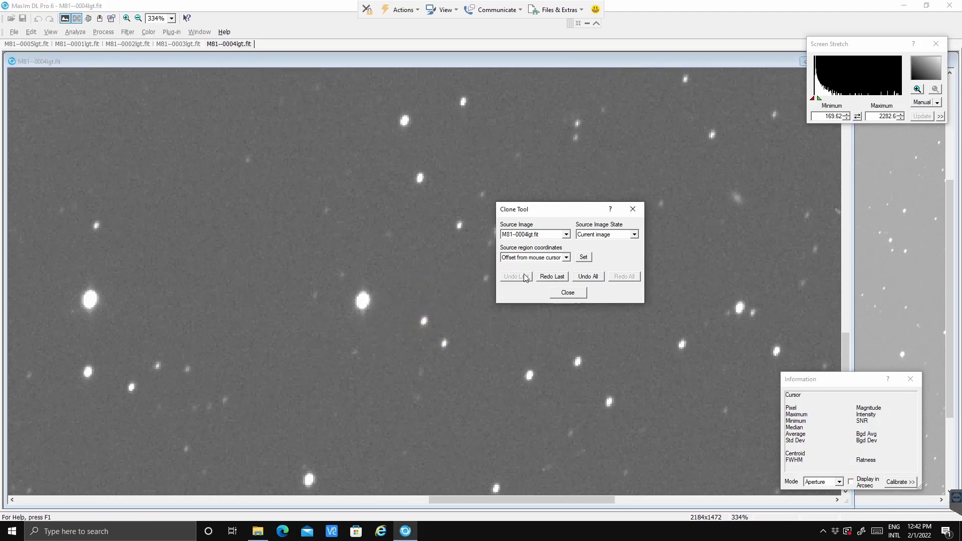
click(596, 277)
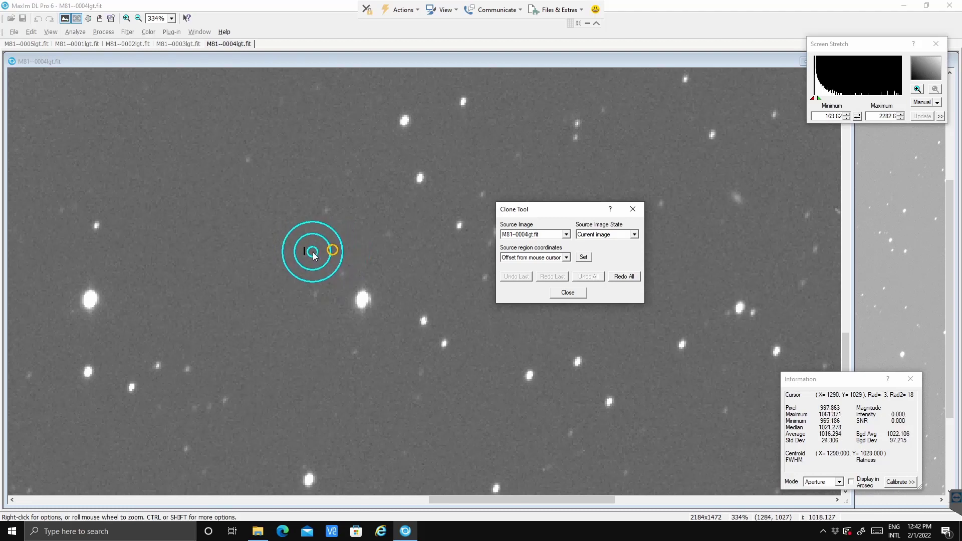
Clone clean background over the black pixel defect and close the Clone Tool
click(306, 260)
click(305, 260)
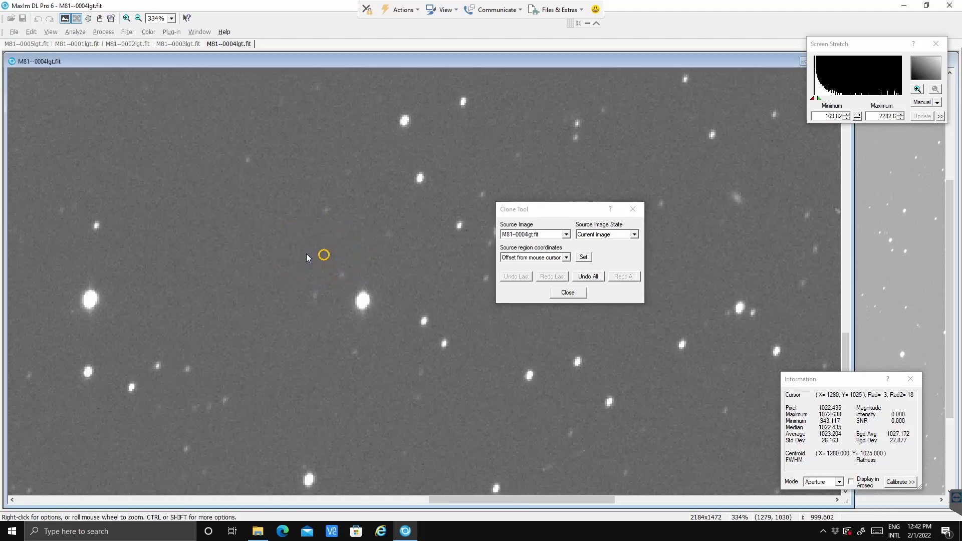
click(568, 292)
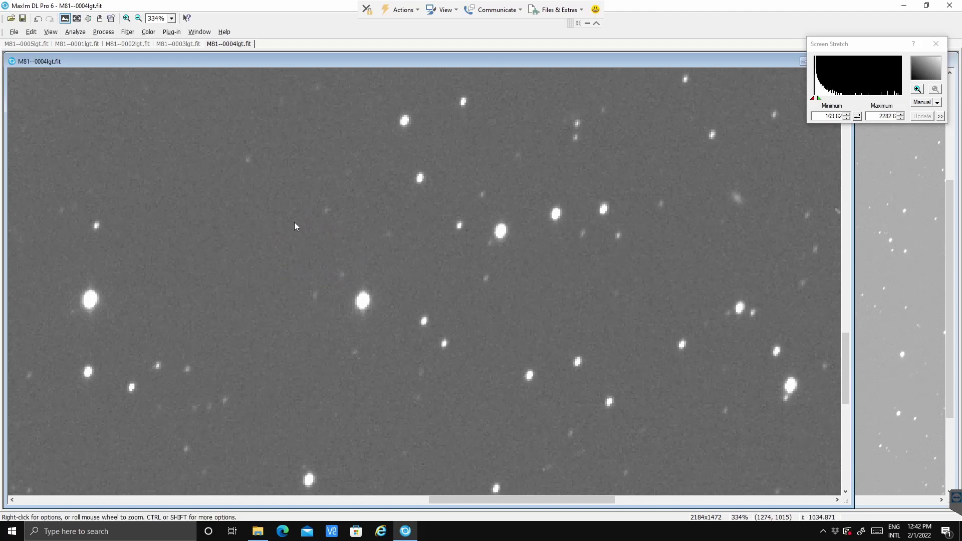
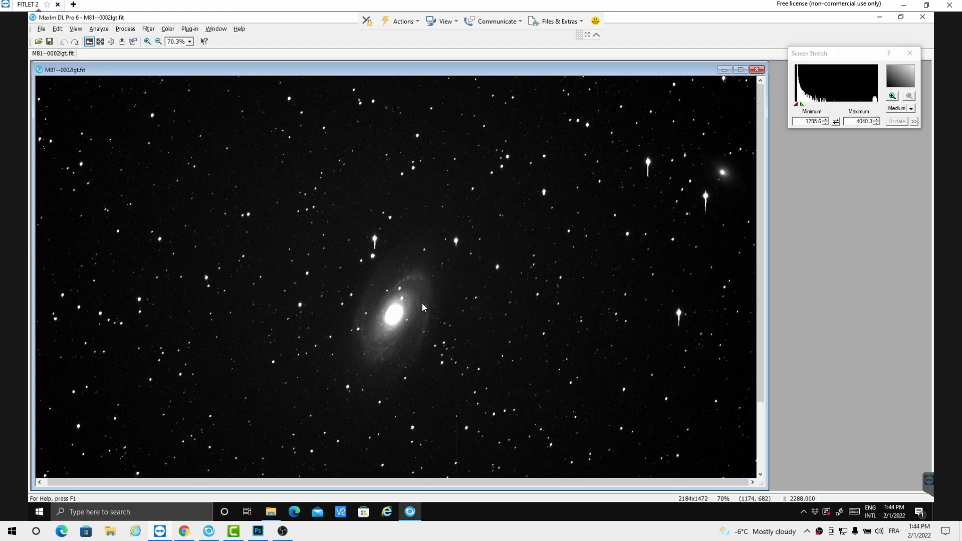
Turn on the automatic full-screen preview of the Hot Pixel kernel filter at 20% threshold on the star field of M81--0002lgt.fit
scroll(501, 299, up, 1)
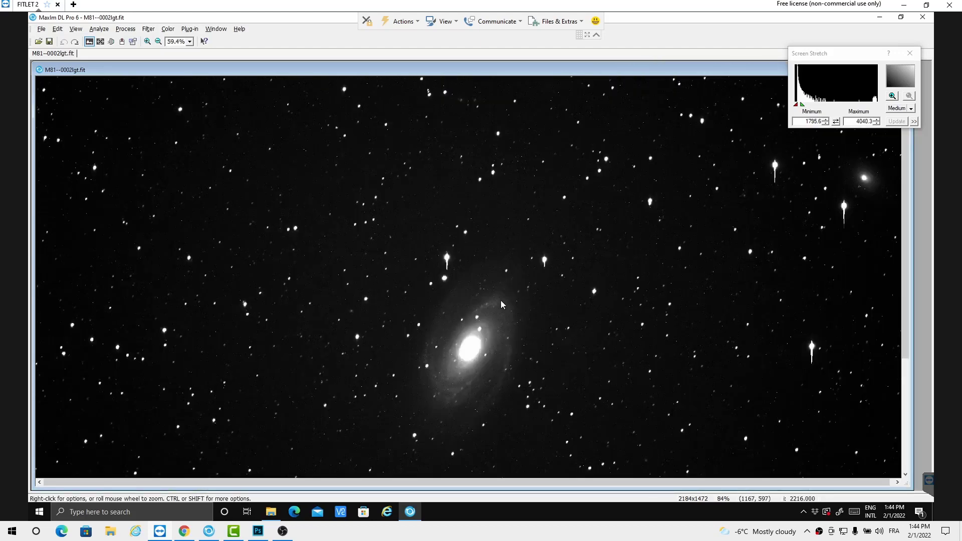
scroll(501, 301, down, 1)
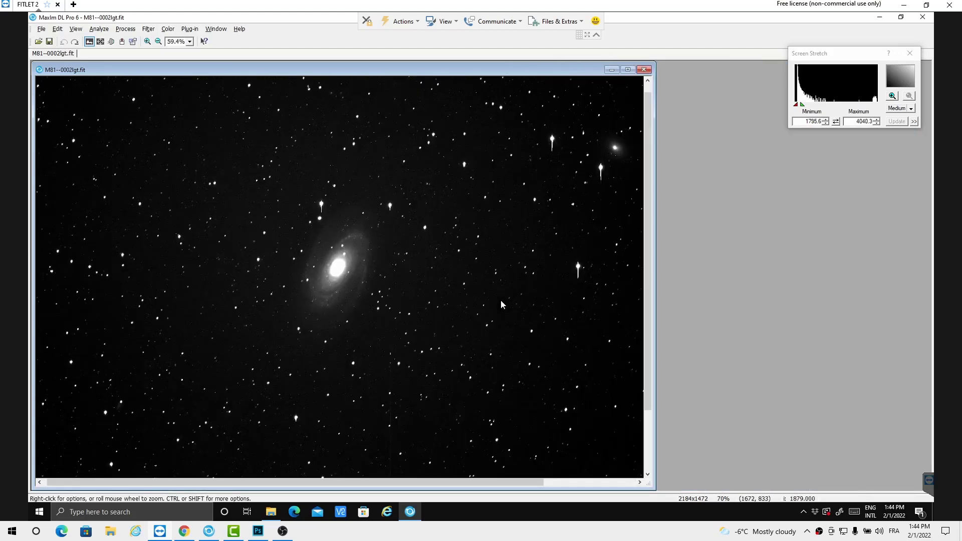
scroll(500, 300, up, 5)
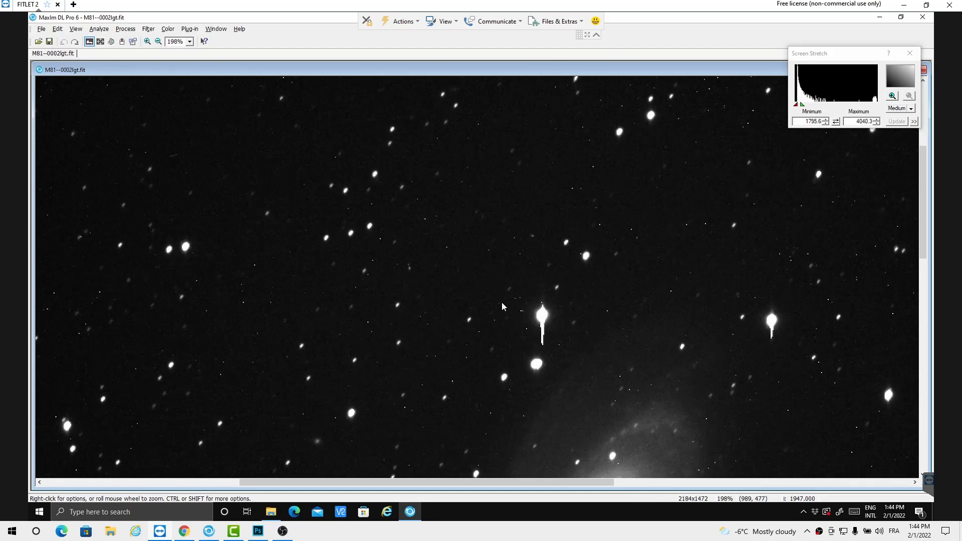
scroll(502, 306, up, 2)
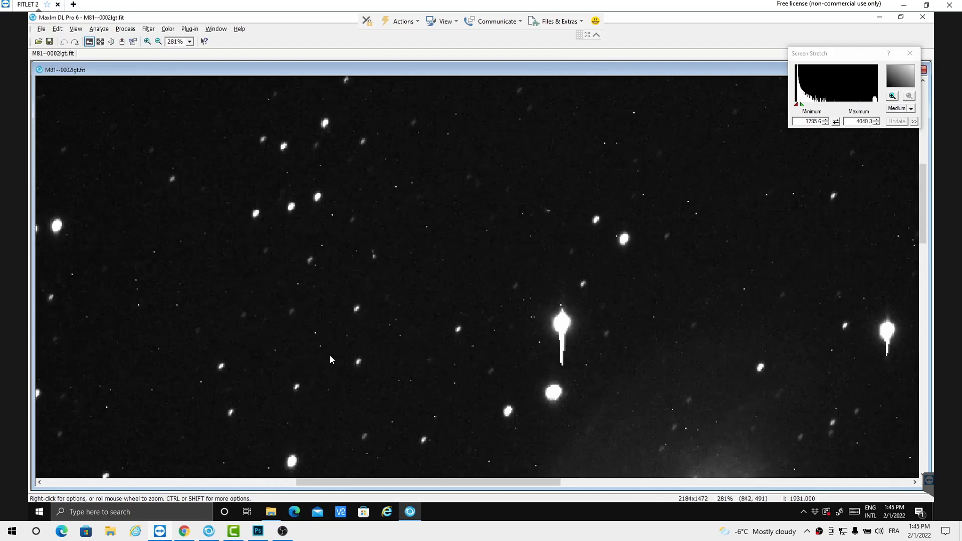
scroll(330, 356, up, 3)
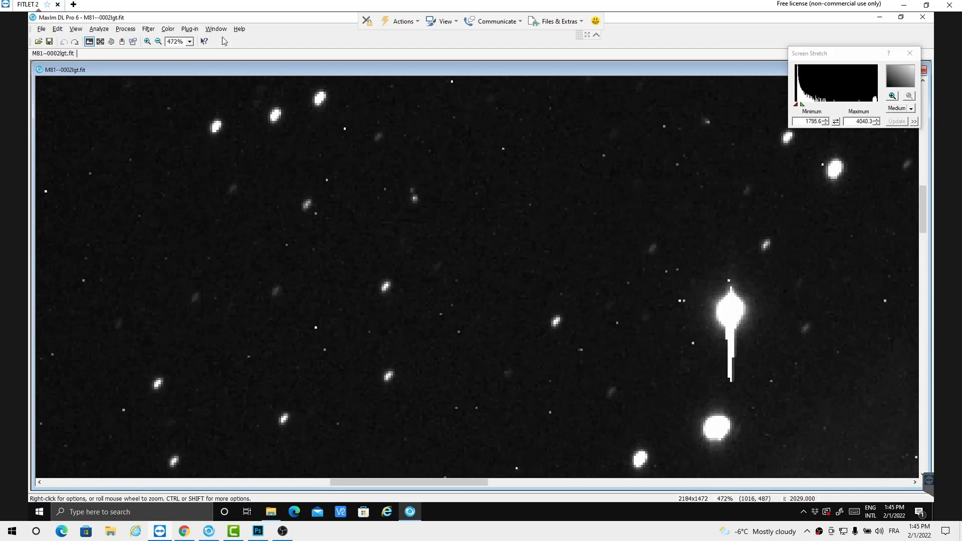
click(149, 30)
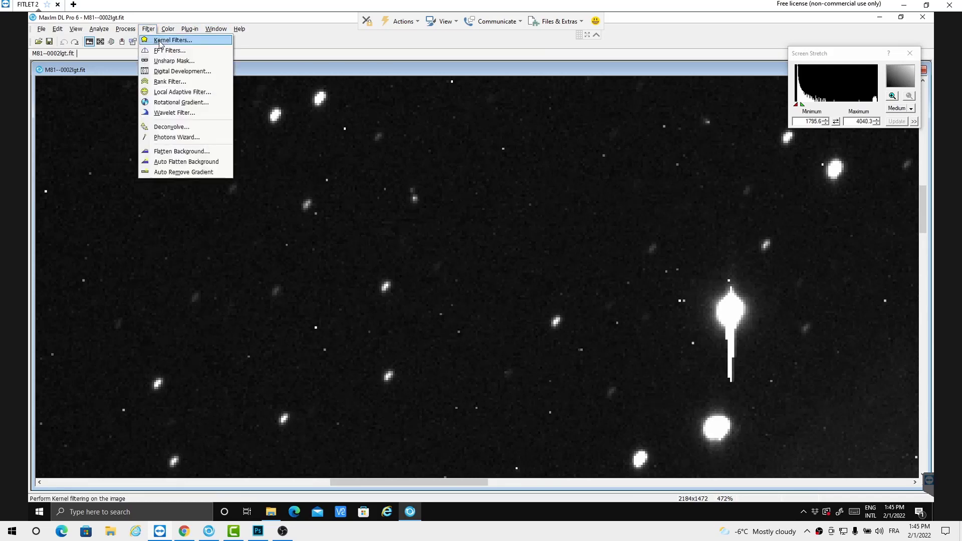
click(159, 44)
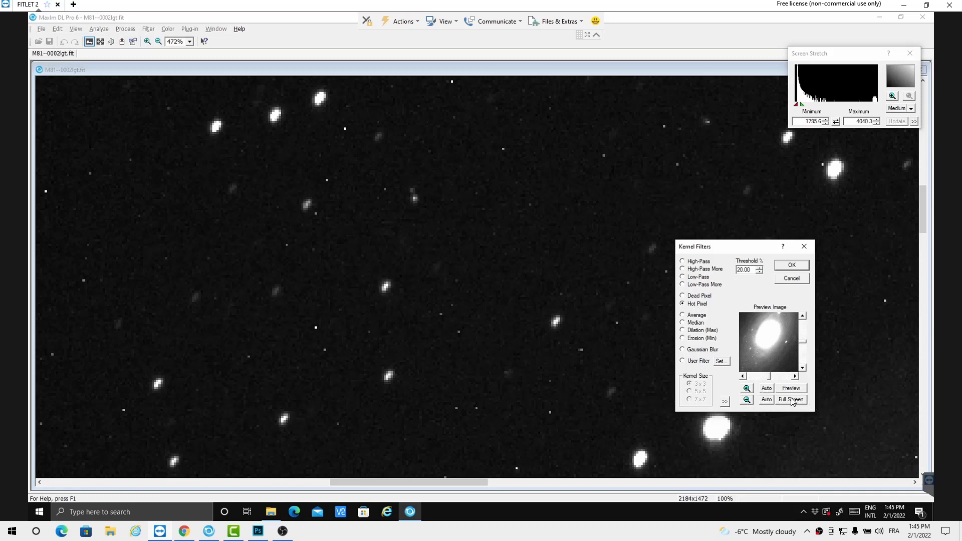
click(765, 400)
click(766, 400)
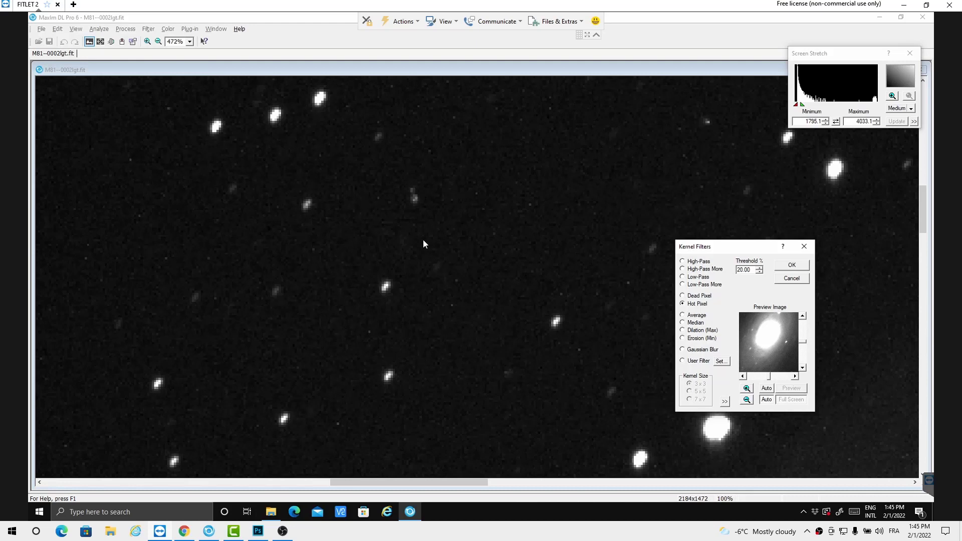
Compare the star field with and without the full-screen Hot Pixel preview, and apply the filter at a 20% threshold
click(766, 400)
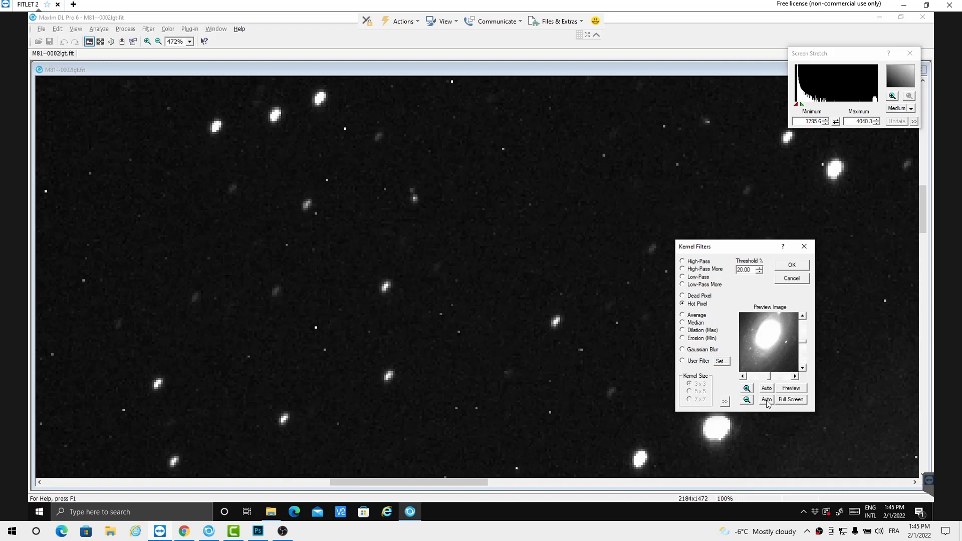
click(766, 400)
click(766, 400)
click(793, 265)
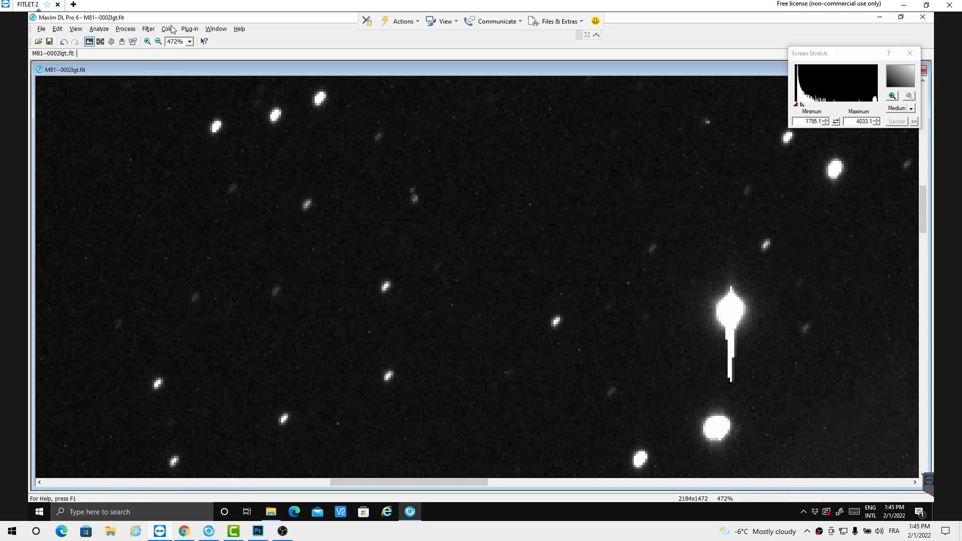
Reopen the kernel filters, compare the frame with and without the full-screen Hot Pixel preview, and select the Dead Pixel filter
click(140, 31)
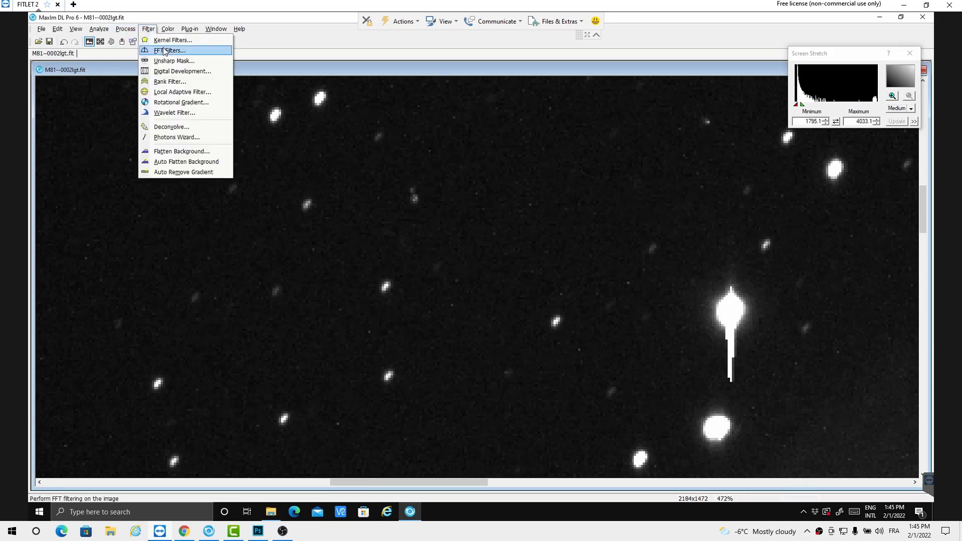
click(162, 40)
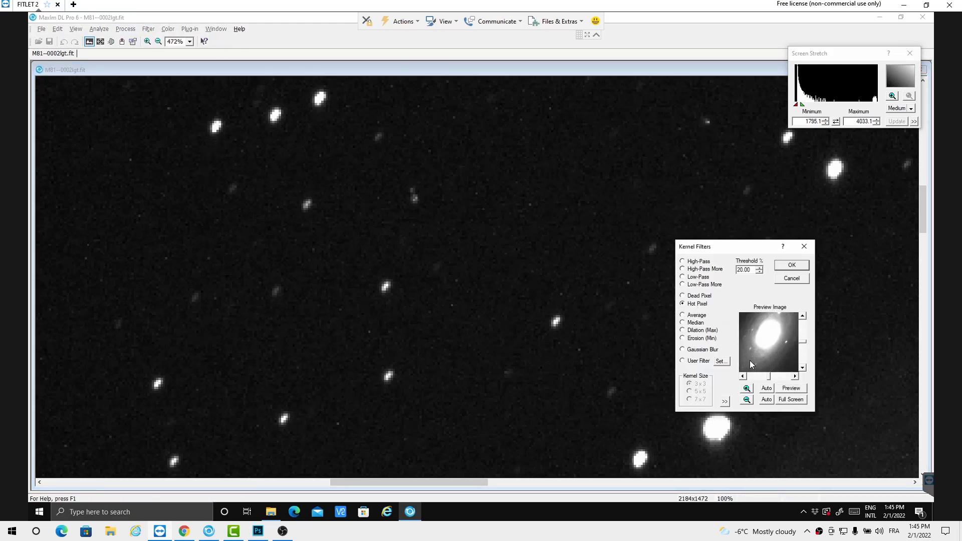
click(764, 400)
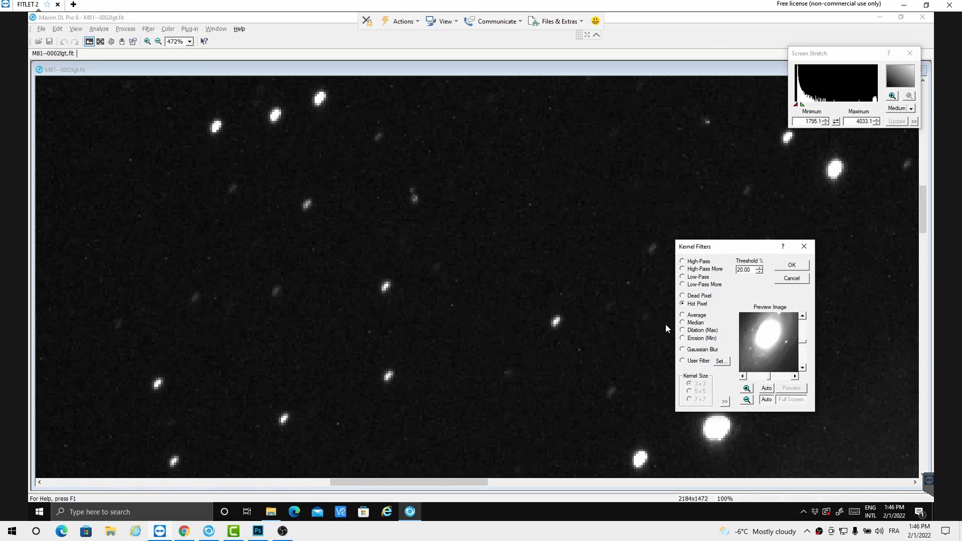
click(766, 400)
click(766, 400)
click(766, 400)
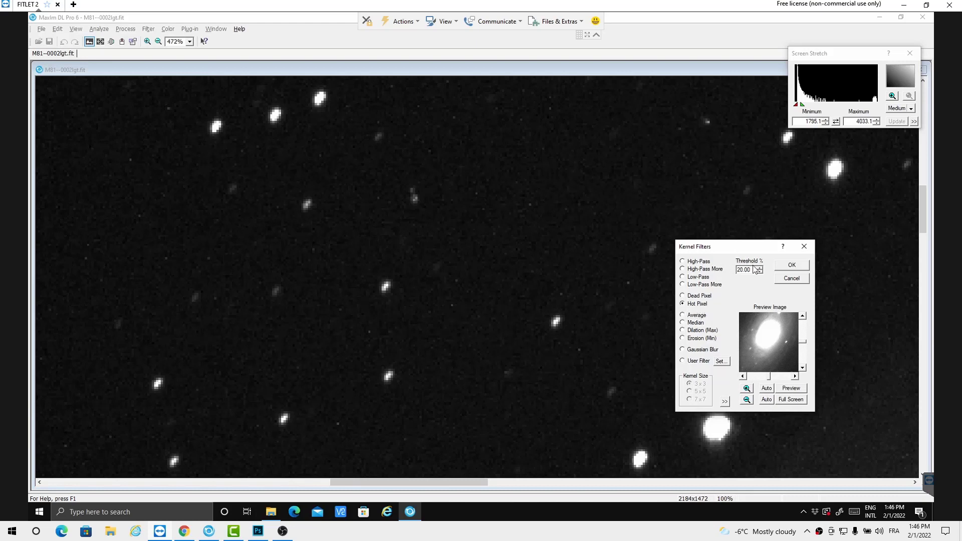
click(685, 298)
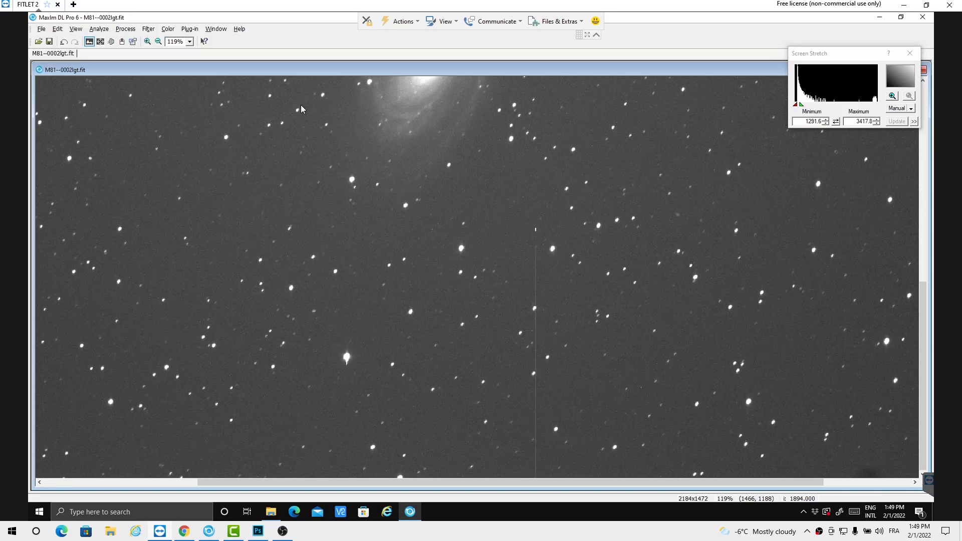
Open Remove Bad Pixels, delete all entries from Map1, and keep Map1 as the selected bad pixel map
click(126, 30)
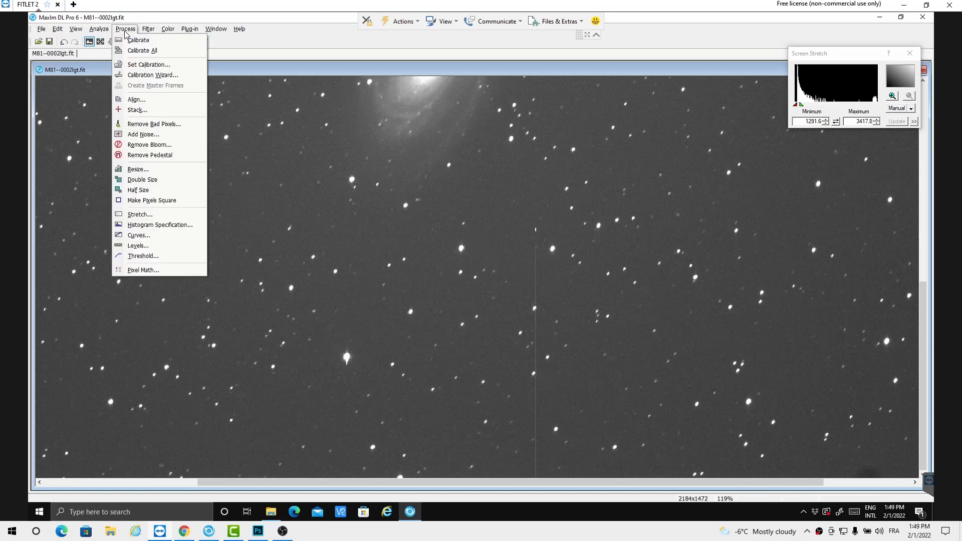
click(148, 126)
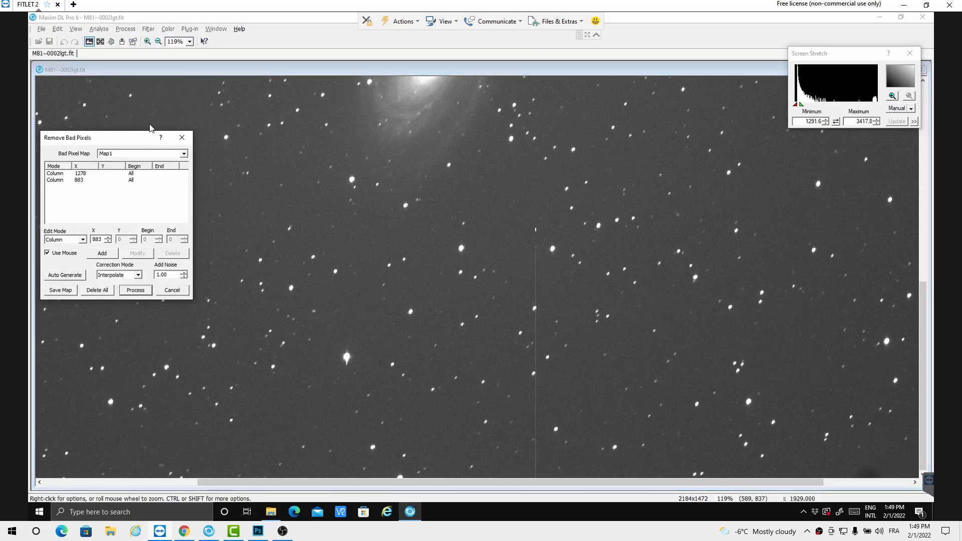
drag(130, 141, 204, 124)
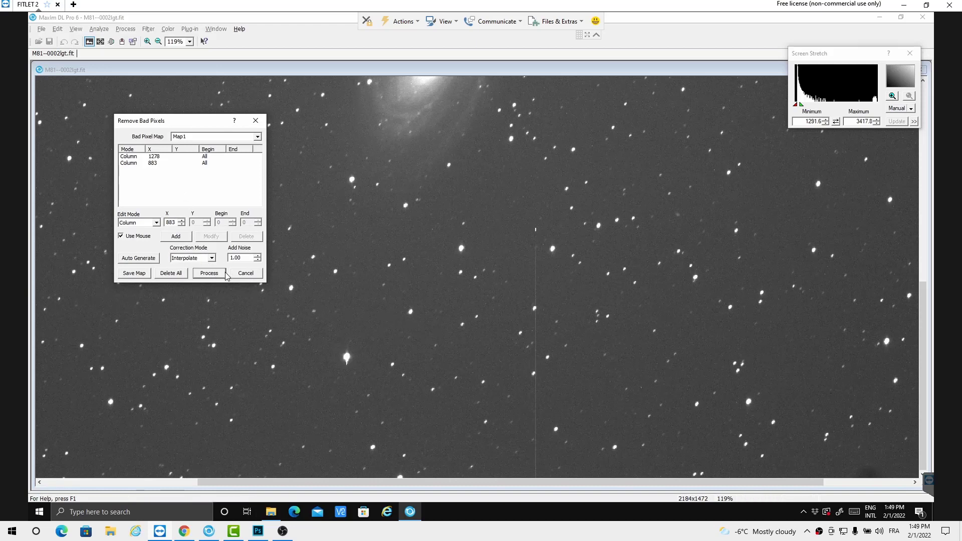
click(172, 275)
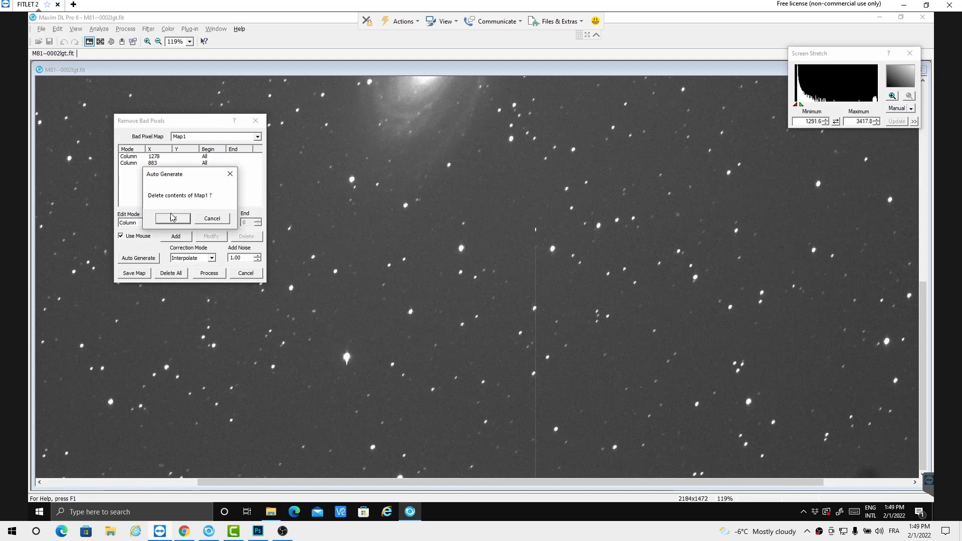
click(173, 217)
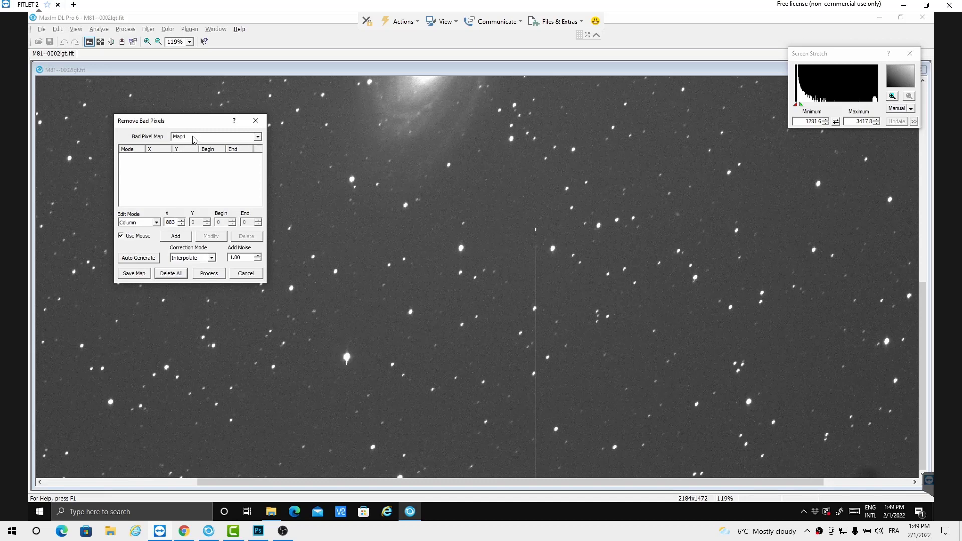
click(257, 137)
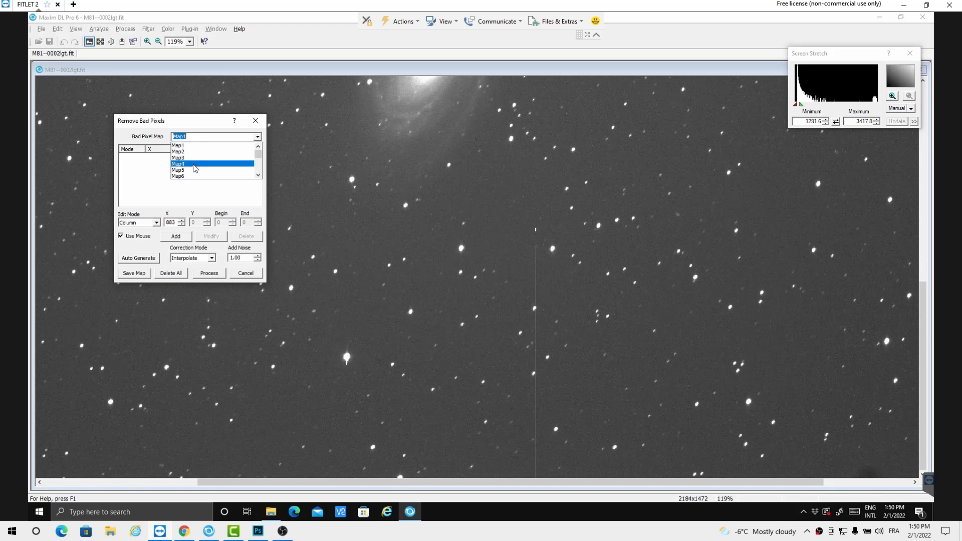
click(157, 187)
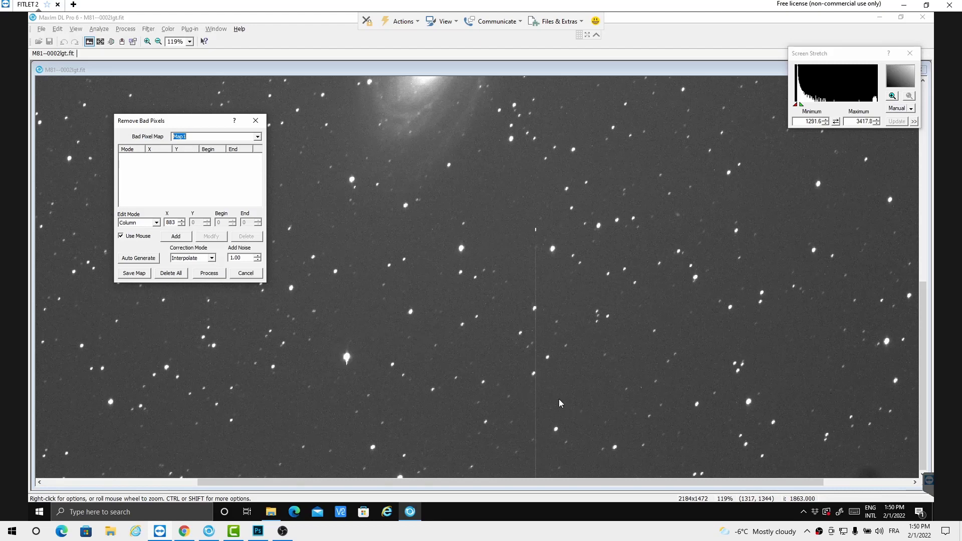
Pick the bright vertical line in the image to add column 1279 to Map1, keeping Column as the edit mode
scroll(558, 398, up, 3)
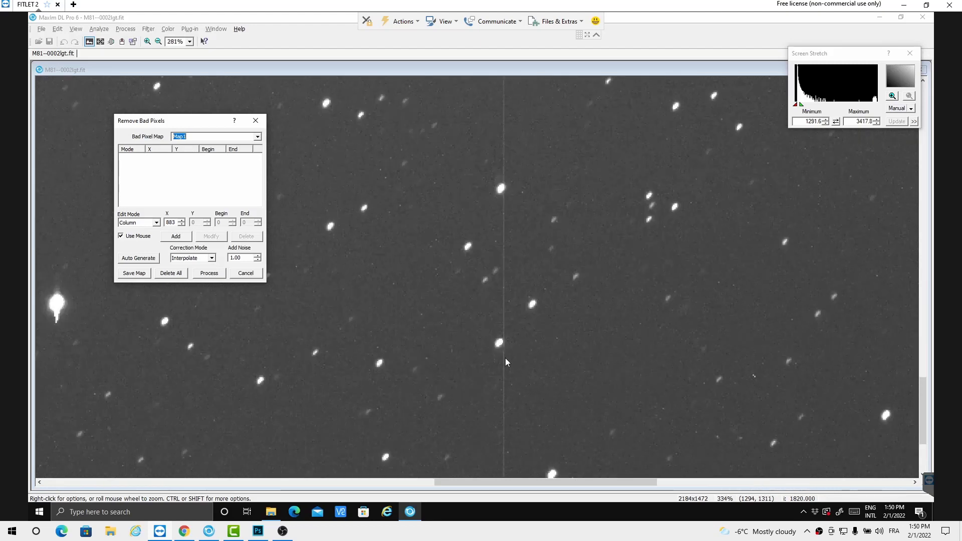
scroll(505, 358, up, 2)
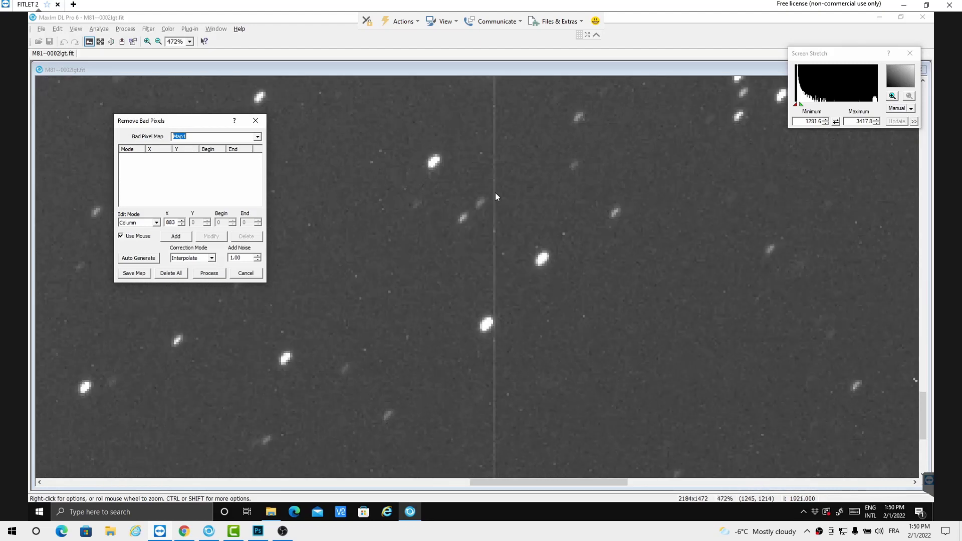
scroll(495, 192, up, 2)
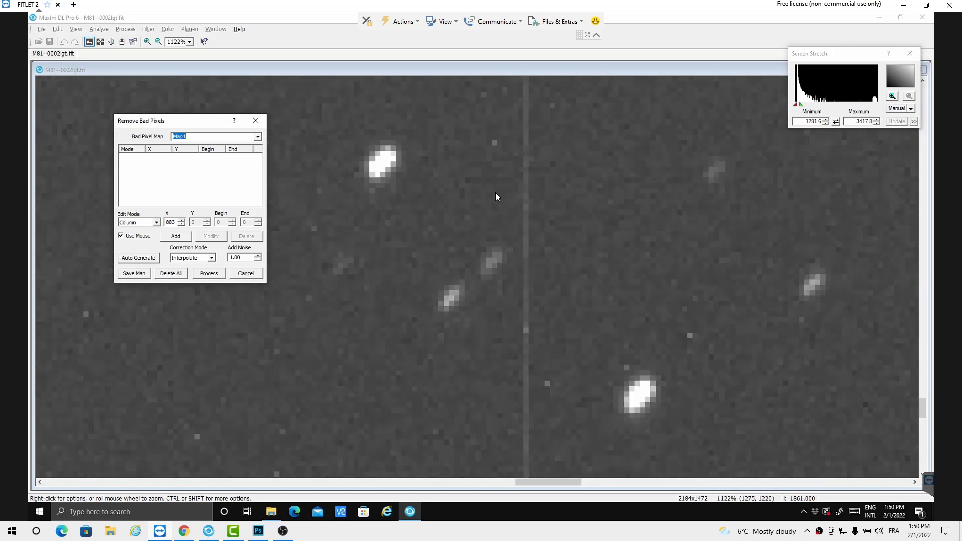
click(526, 191)
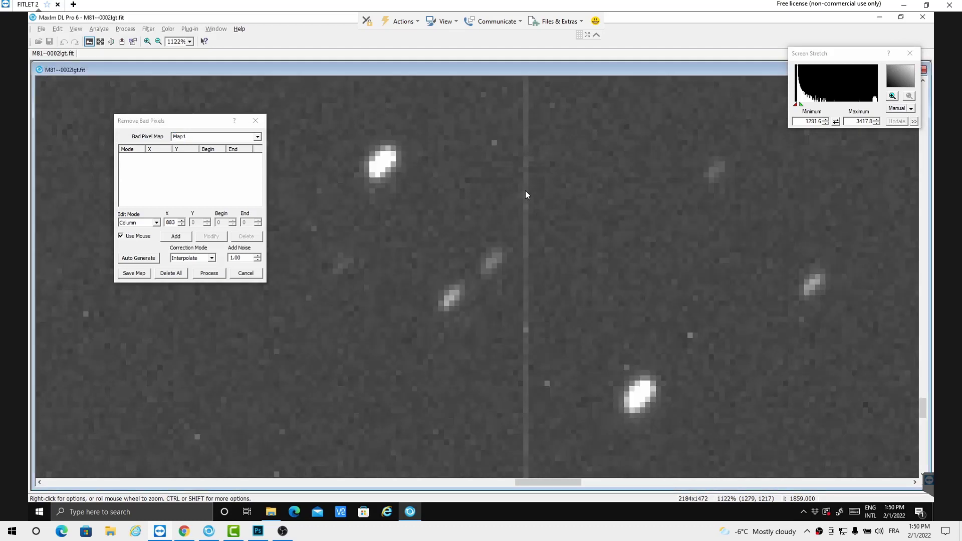
click(722, 457)
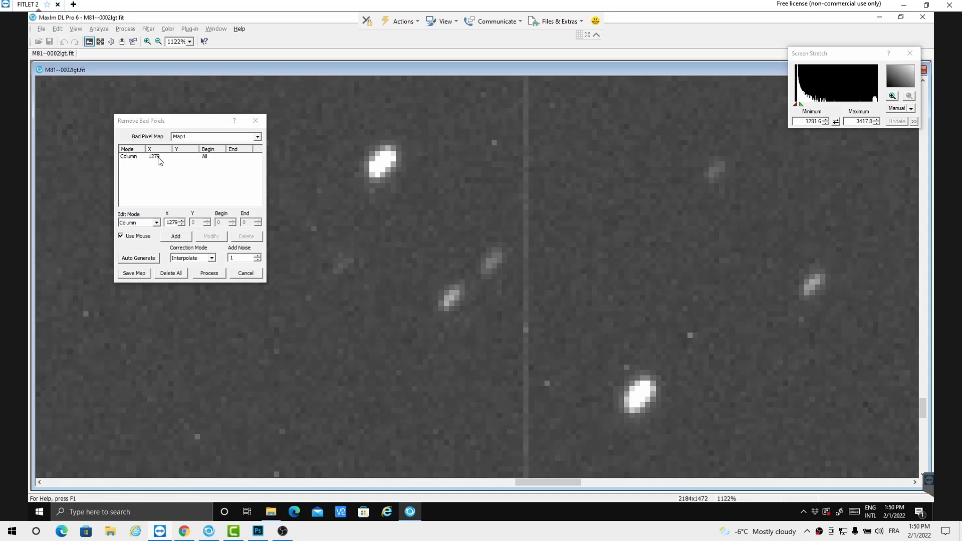
click(156, 223)
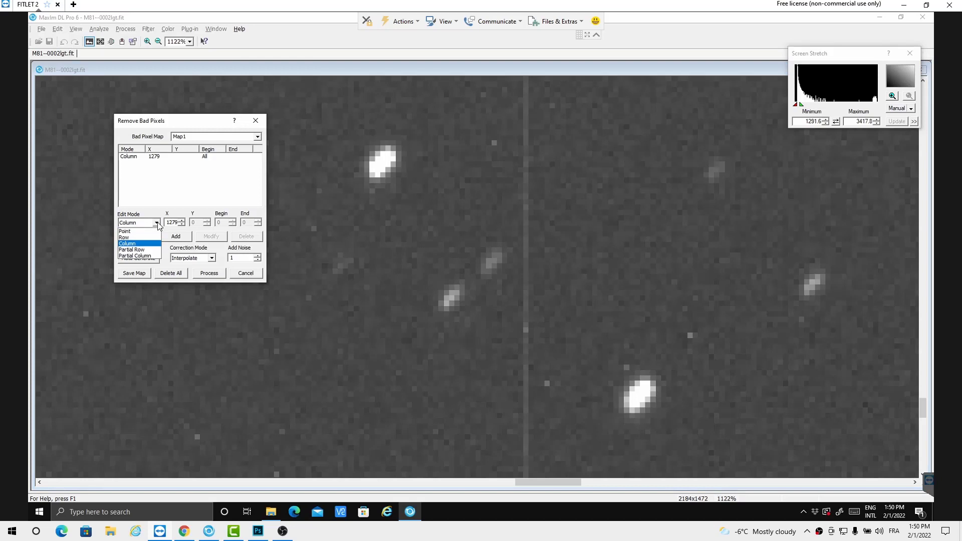
click(147, 246)
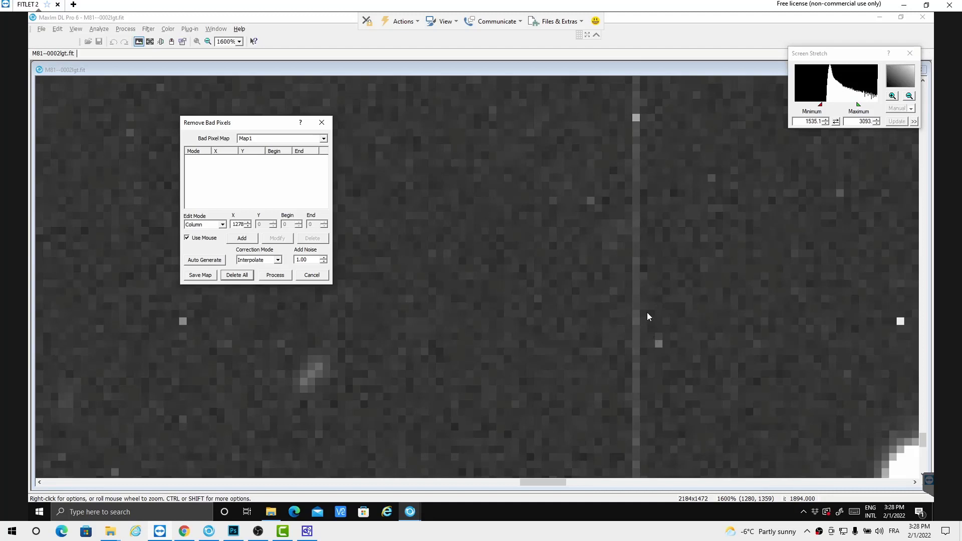
Add the bright column at X 1278 to Map1 and process the frame with Interpolate correction and added noise of 1
click(635, 260)
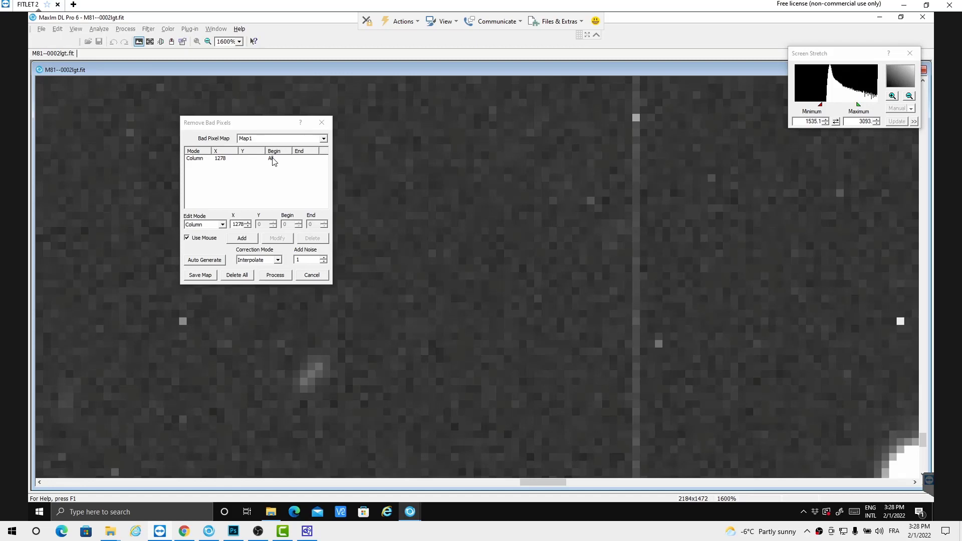
click(274, 276)
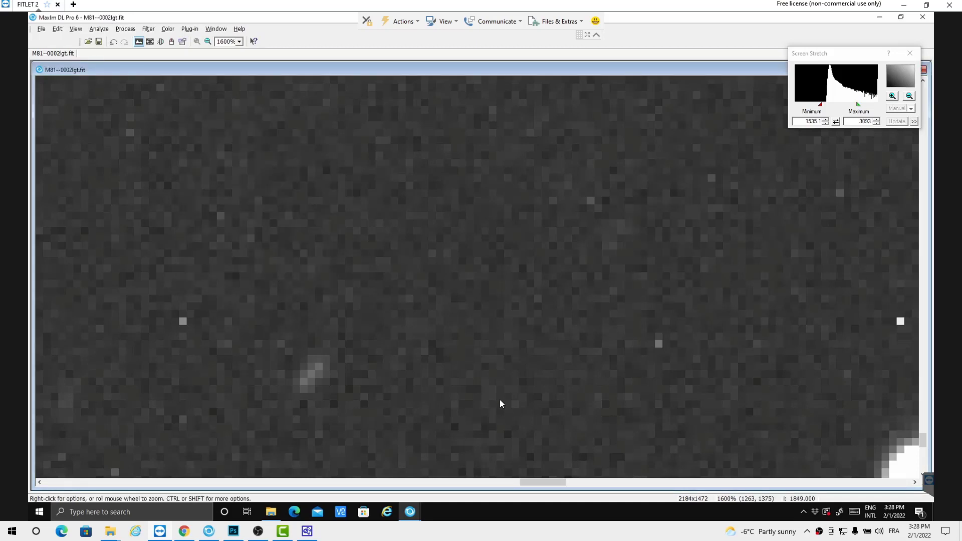
scroll(485, 381, down, 5)
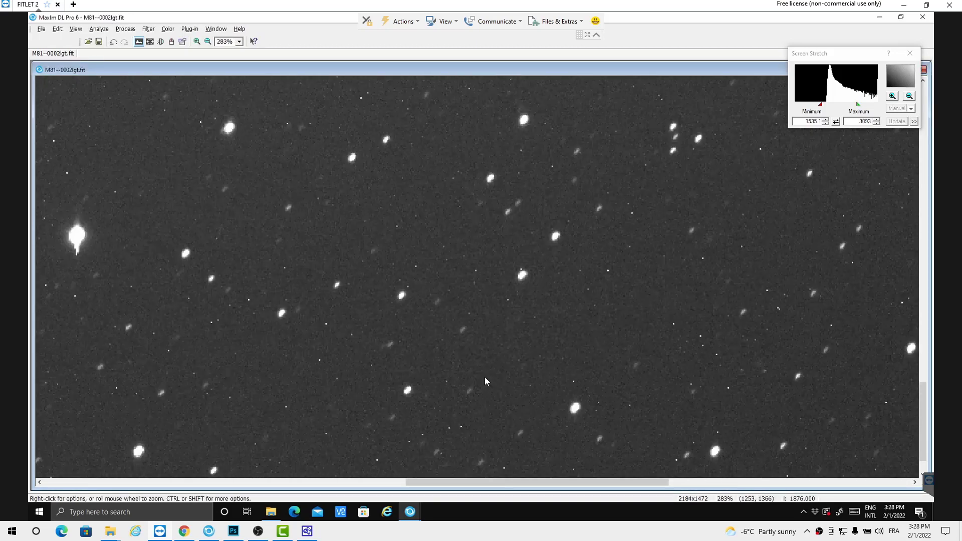
Compare the star field with and without the column correction by repeatedly undoing and redoing it
key(ctrl+z)
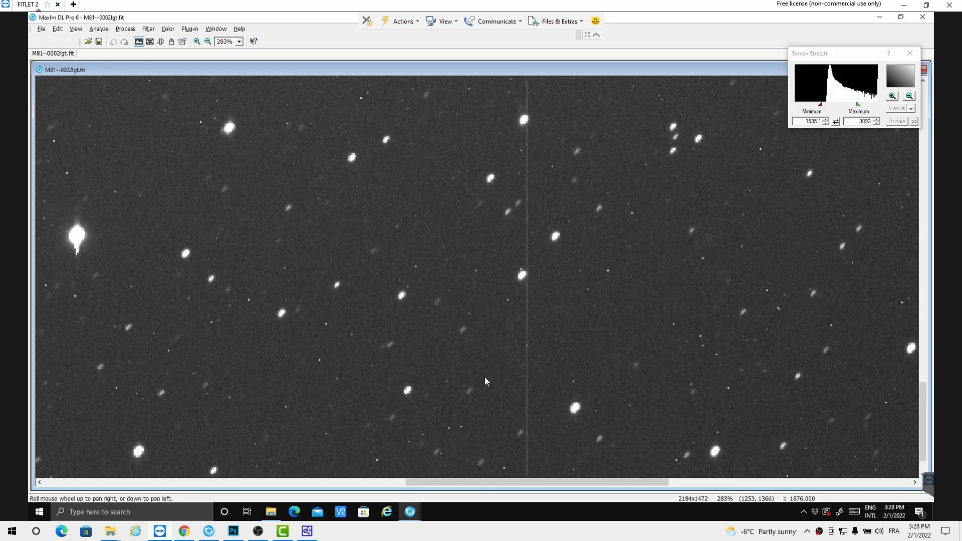
key(ctrl+y)
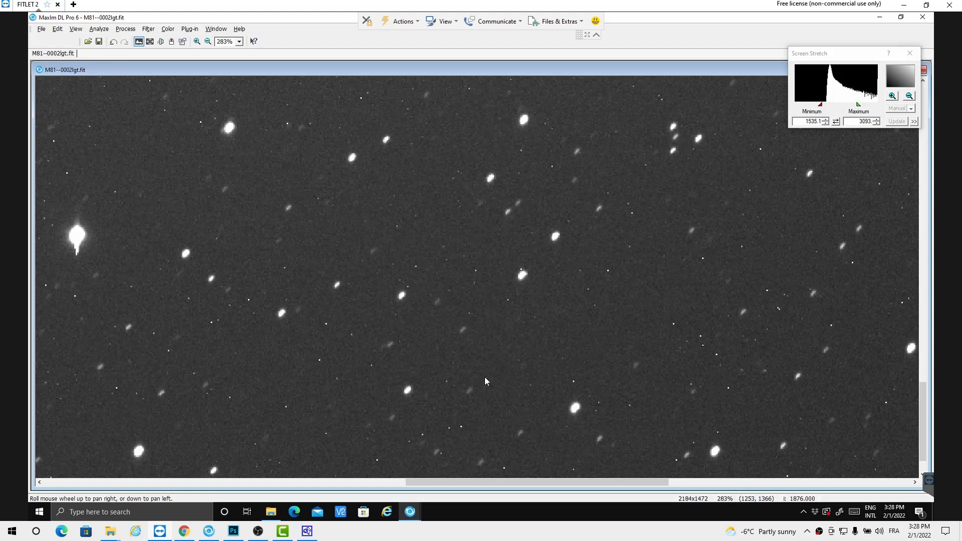
key(ctrl+z)
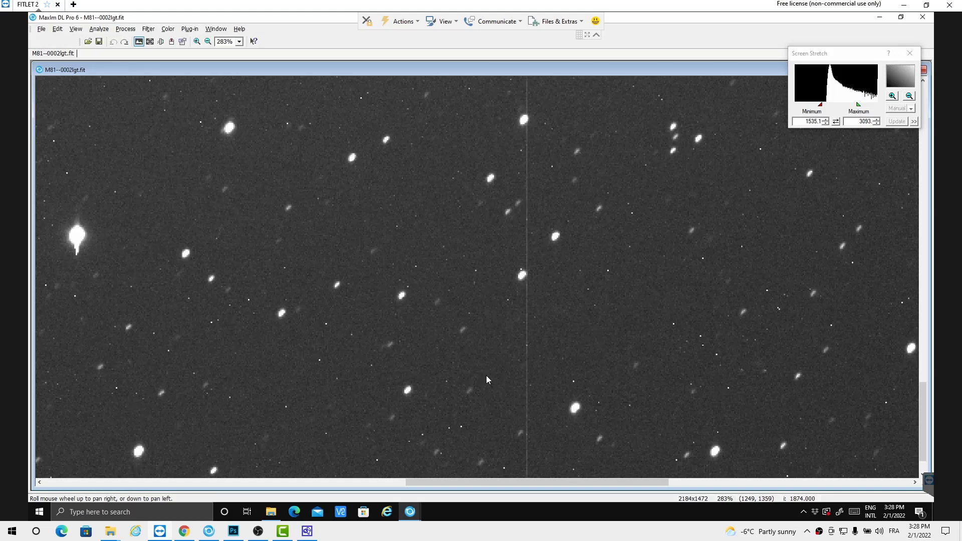
key(ctrl+y)
key(ctrl+z)
key(ctrl+y)
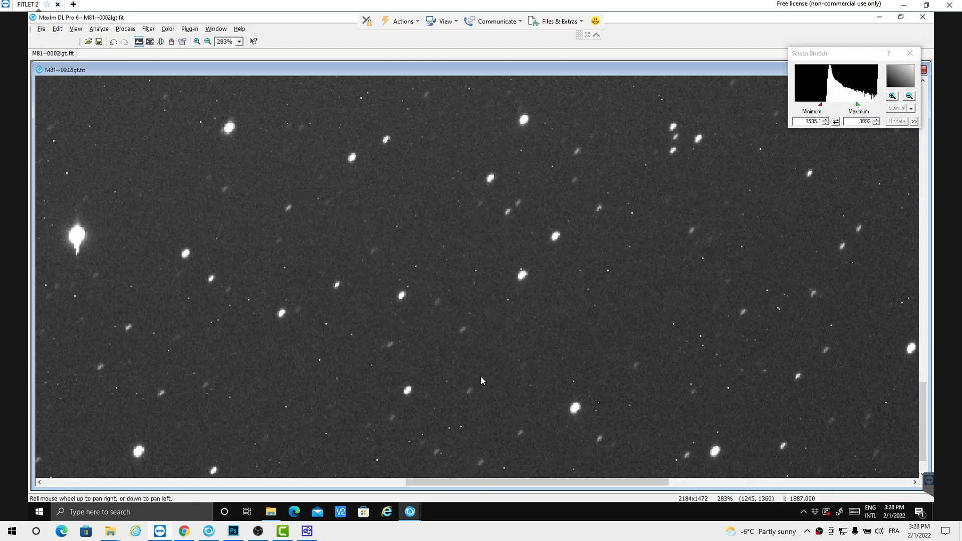
Compare the column correction over a wider field, leave it undone, and examine the defect line and the area around the galaxy
scroll(481, 380, left, 2)
scroll(481, 380, down, 1)
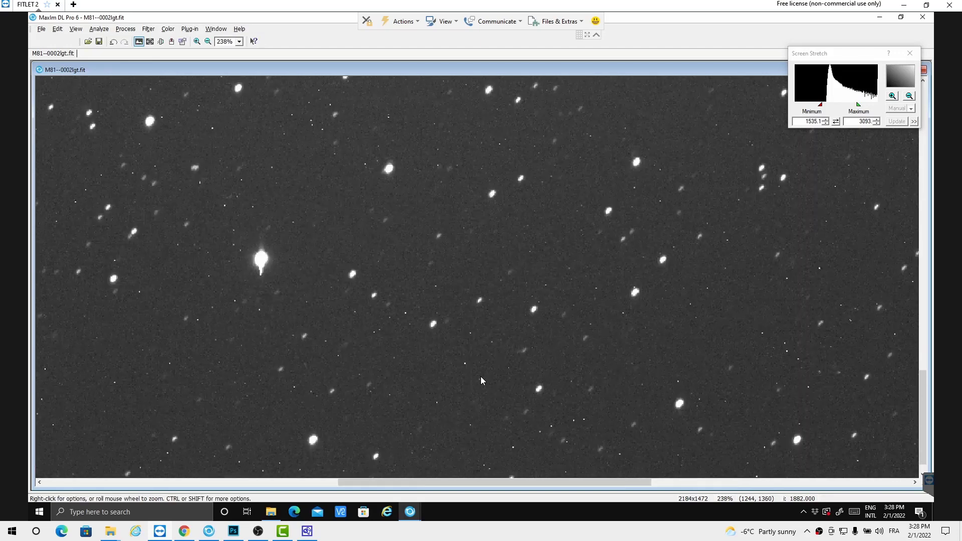
scroll(481, 378, down, 2)
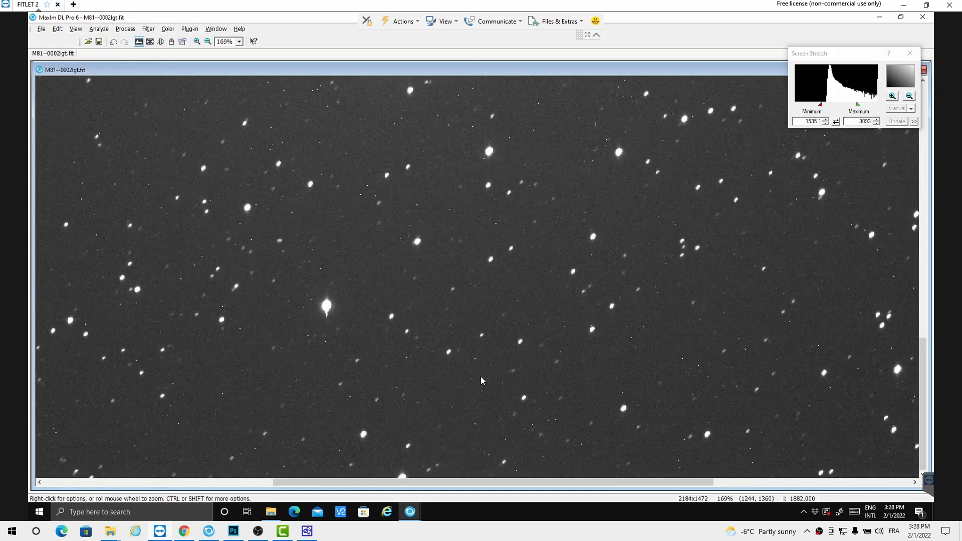
key(shift)
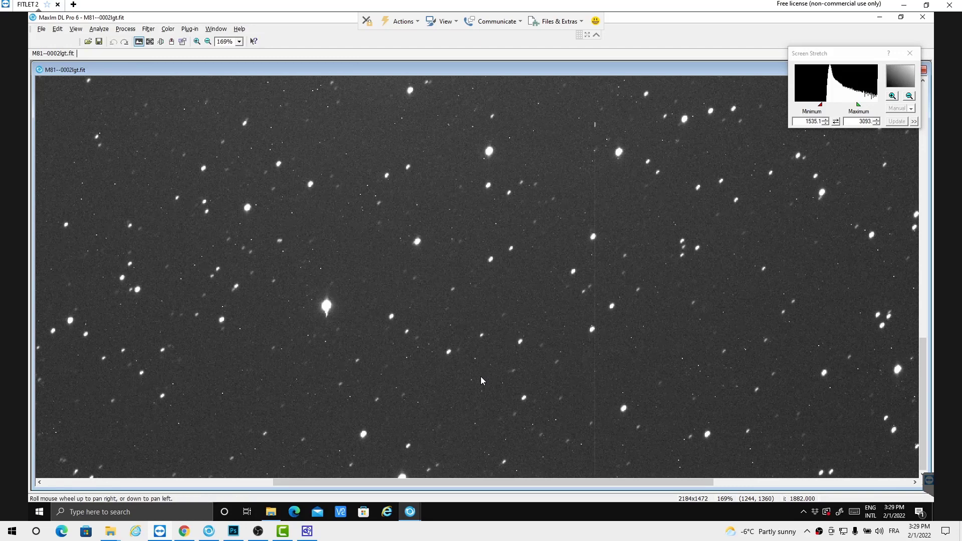
key(ctrl+z)
key(ctrl+y)
key(ctrl+z)
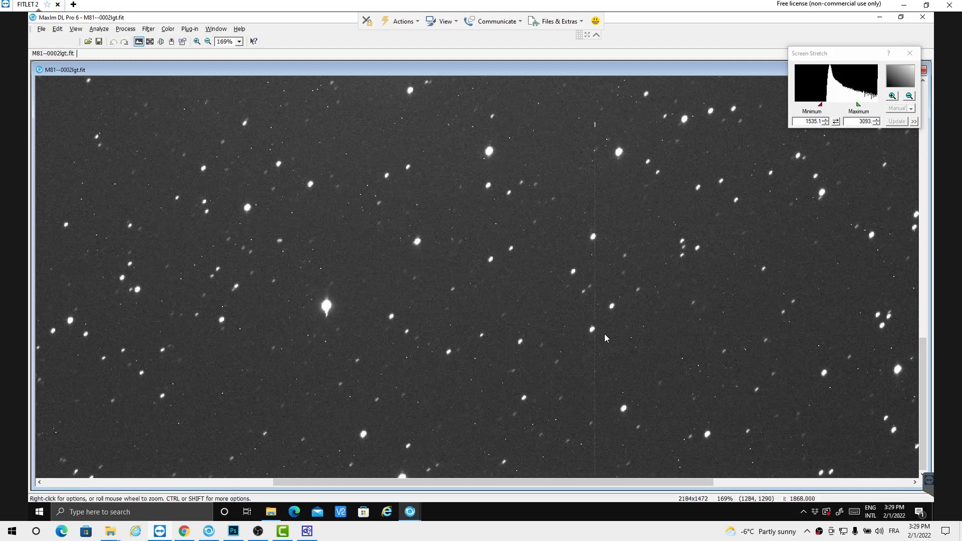
scroll(609, 333, down, 3)
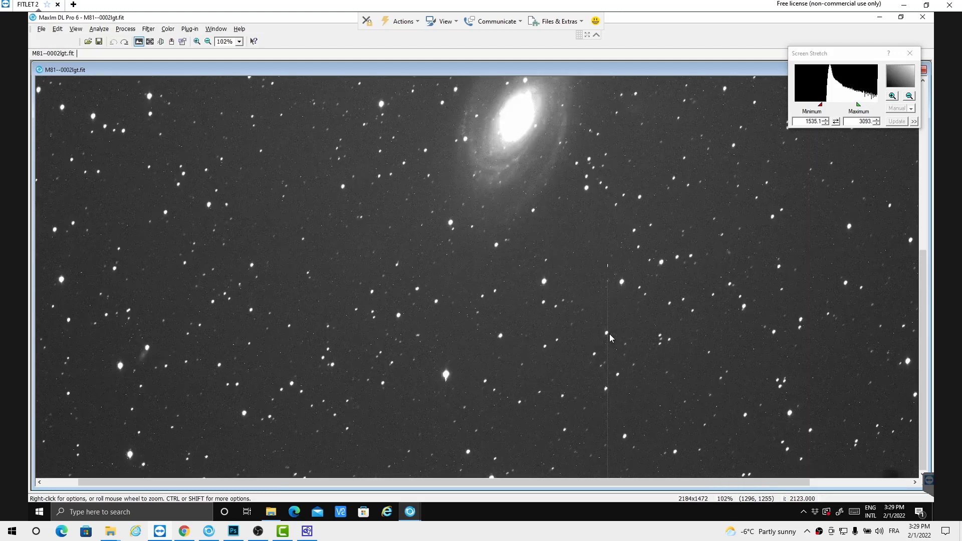
scroll(609, 334, down, 1)
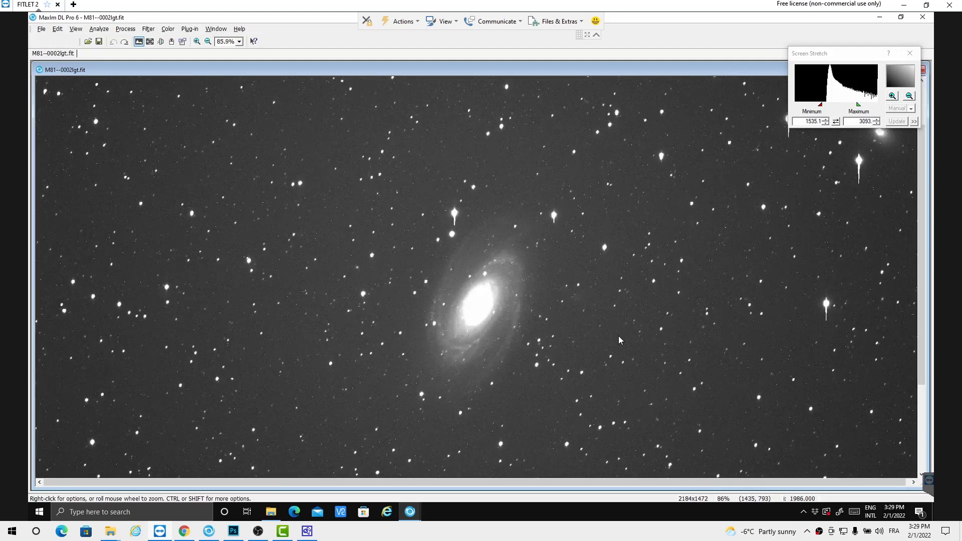
scroll(618, 336, up, 3)
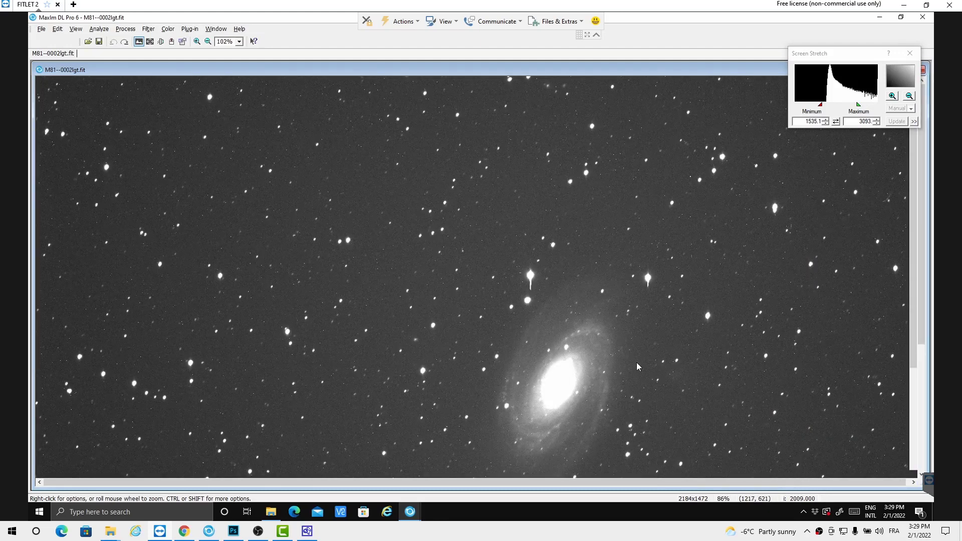
Compare the frame with and without the column correction below the galaxy by repeatedly redoing and undoing it, and leave it undone
scroll(636, 366, down, 1)
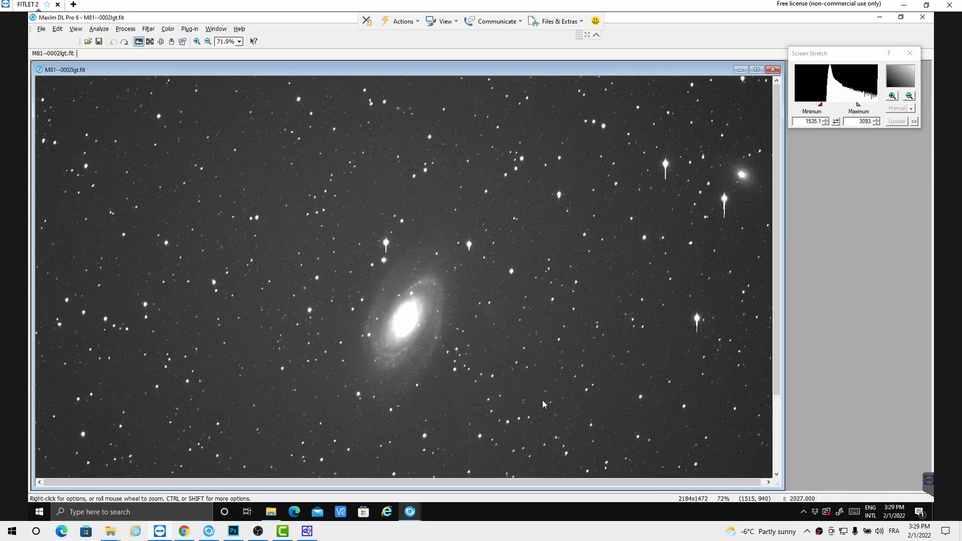
scroll(529, 408, up, 5)
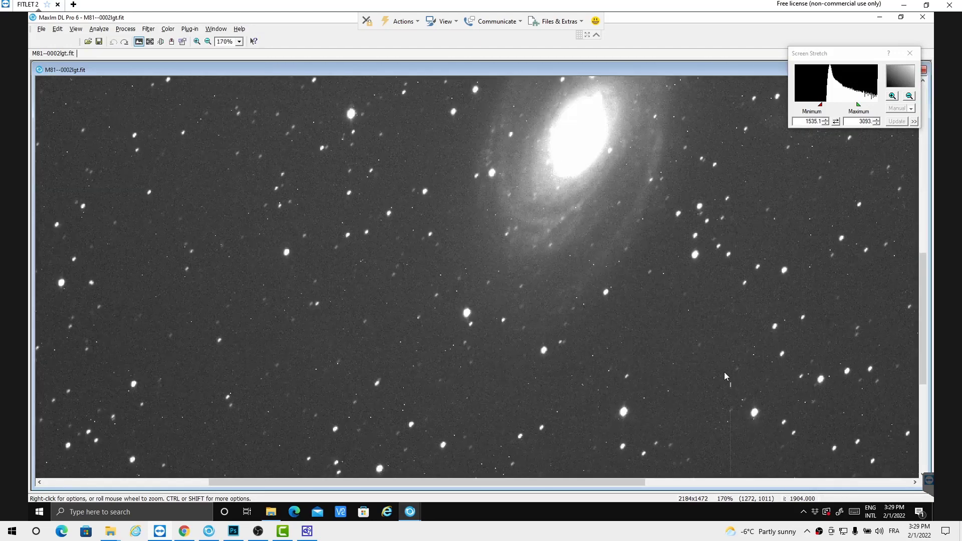
scroll(741, 386, down, 1)
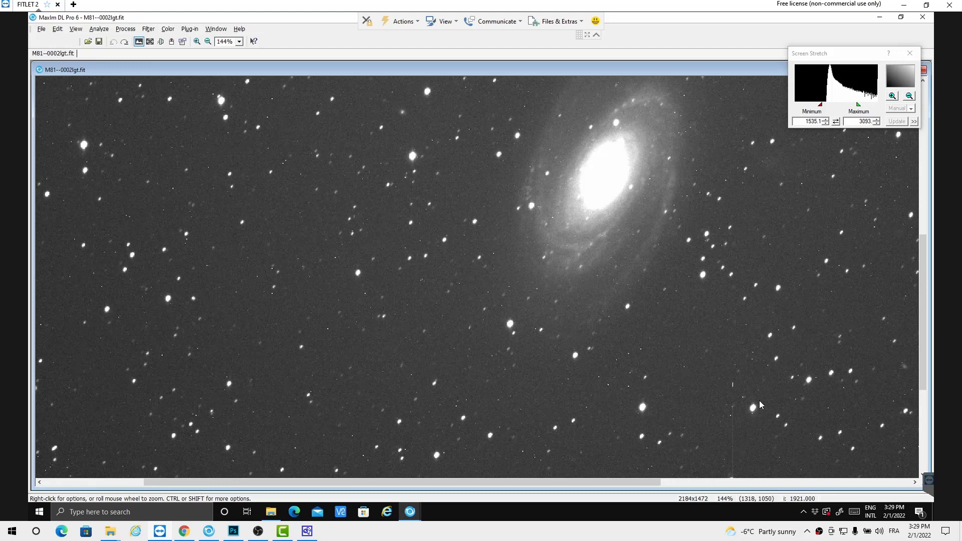
drag(566, 480, 666, 480)
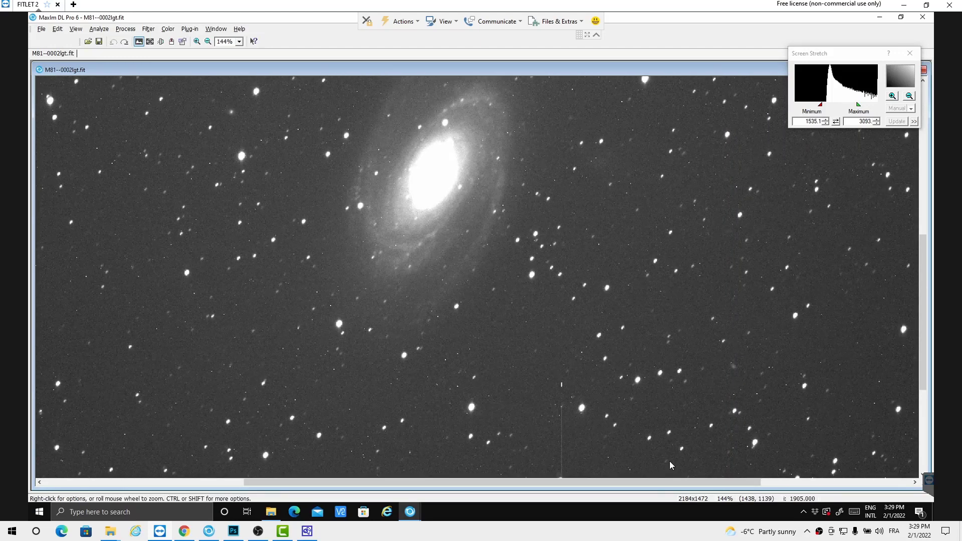
key(ctrl+y)
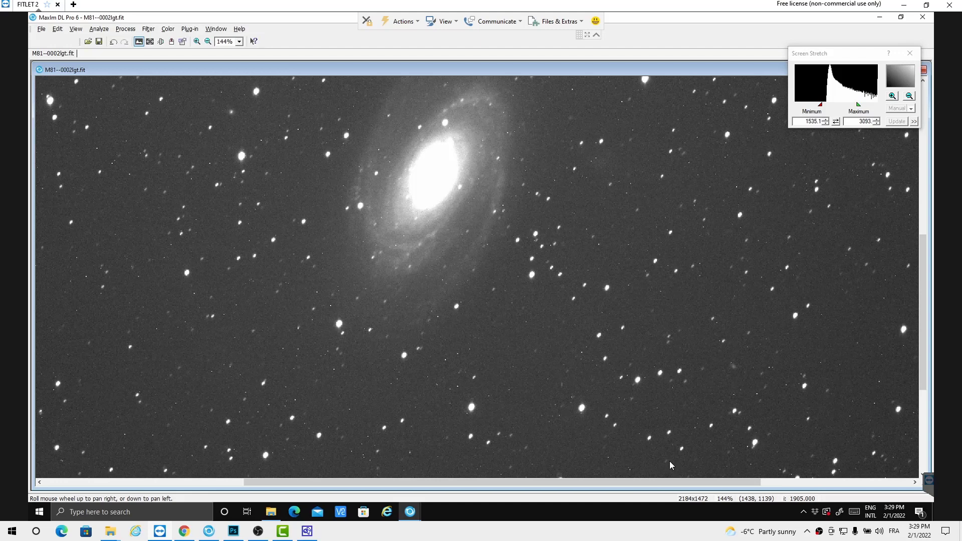
key(ctrl+z)
key(ctrl+y)
key(ctrl+z)
key(ctrl+y)
key(ctrl+z)
key(ctrl+y)
key(ctrl+z)
key(ctrl+y)
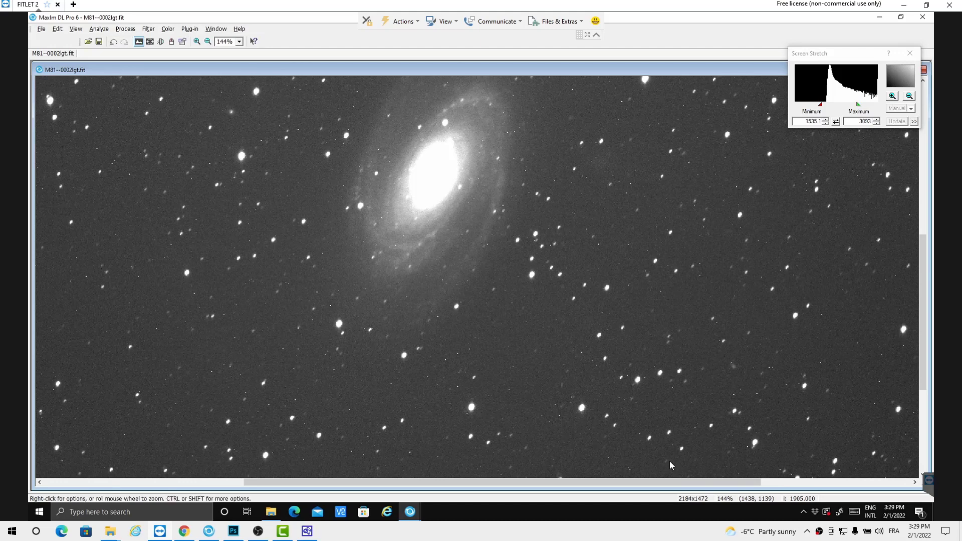
key(ctrl)
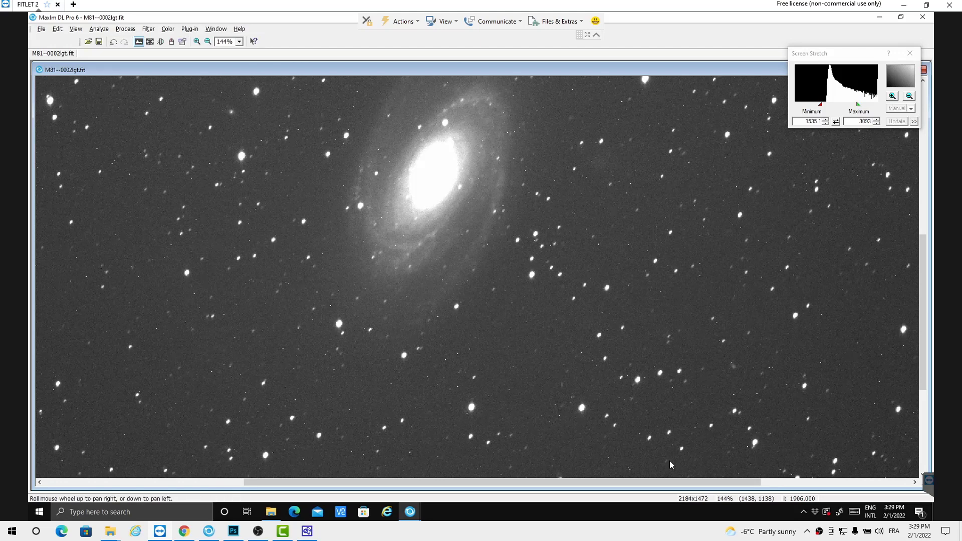
key(ctrl+z)
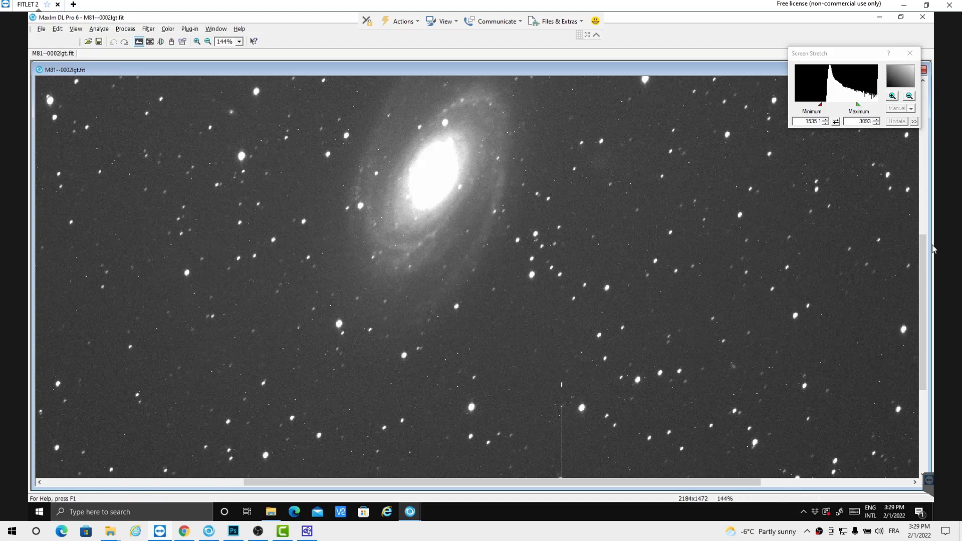
Change the column entry in Map1 to X 1277 in Remove Bad Pixels and save the map
drag(924, 249, 804, 388)
scroll(630, 386, up, 6)
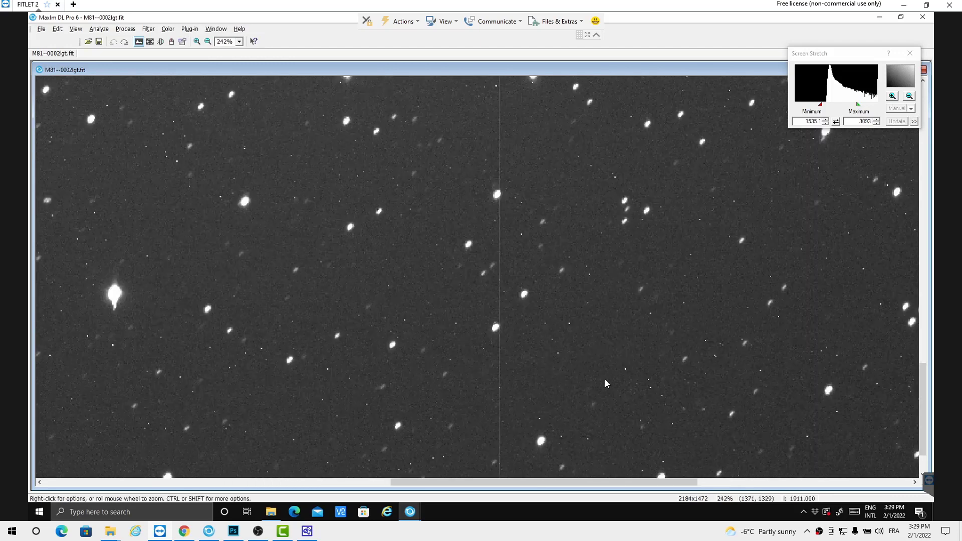
scroll(368, 329, up, 6)
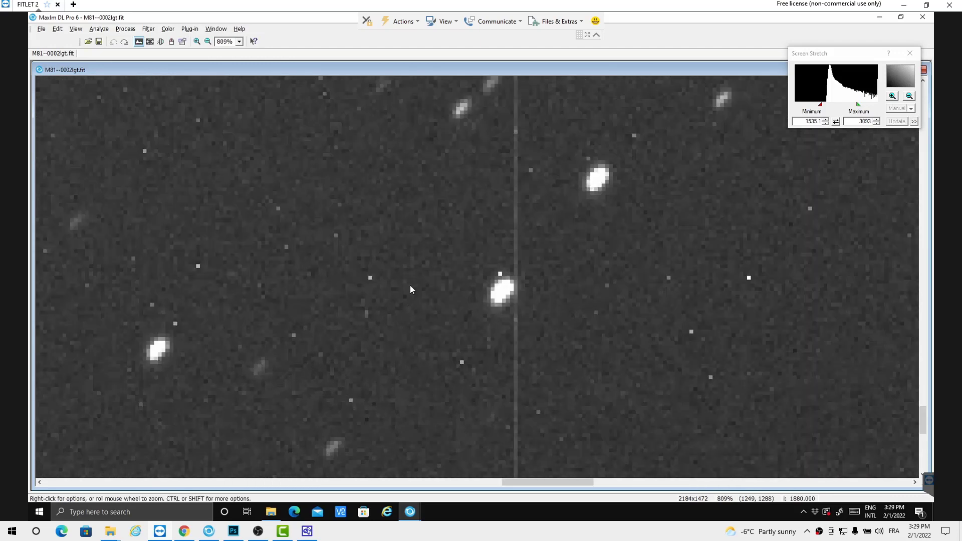
scroll(533, 260, up, 4)
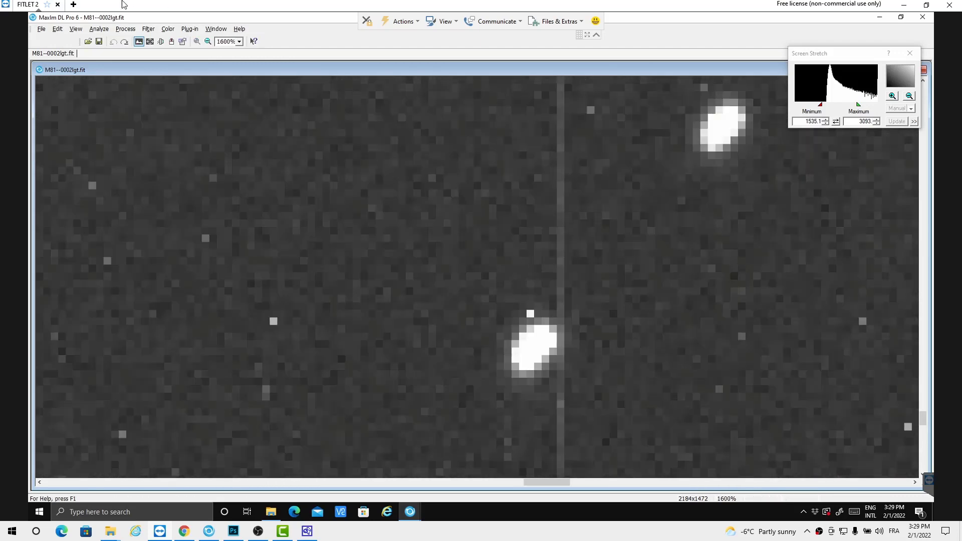
click(125, 29)
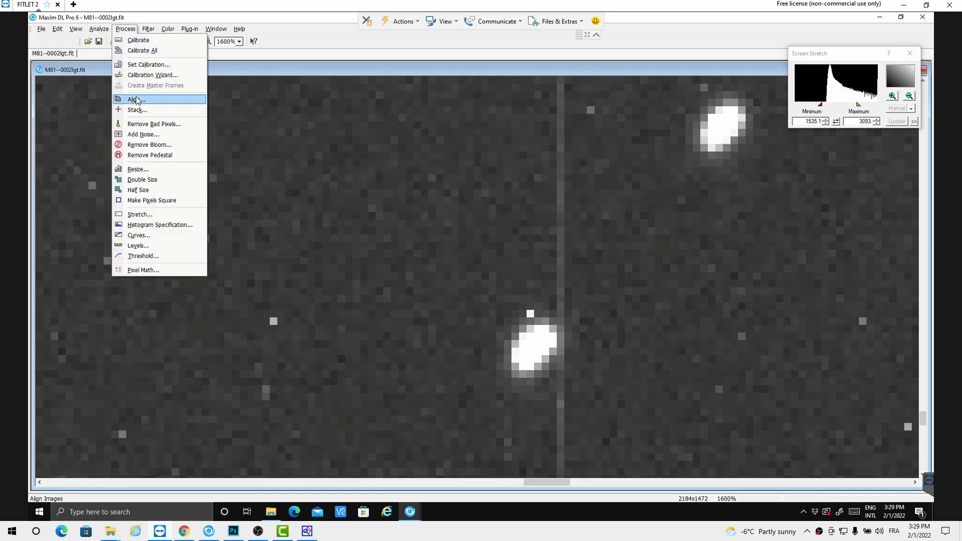
click(133, 123)
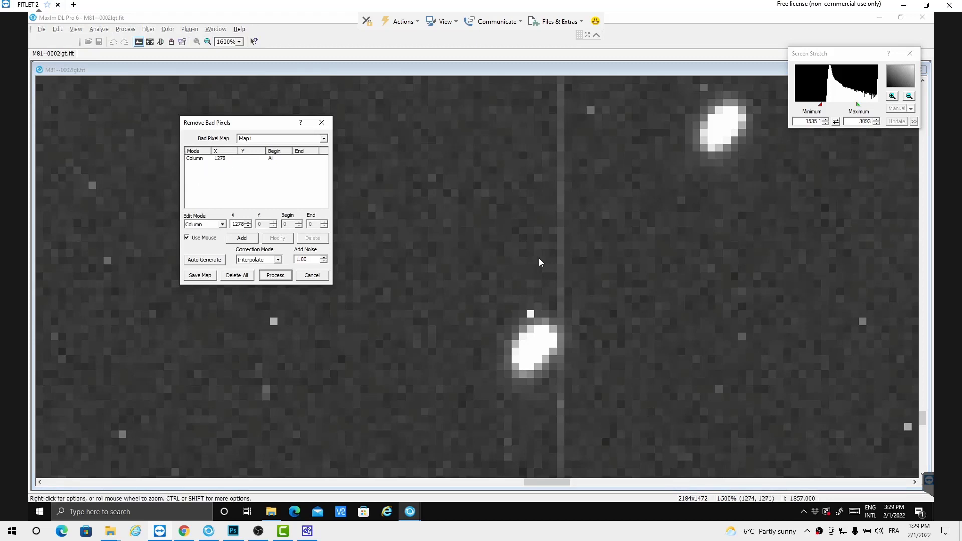
click(189, 160)
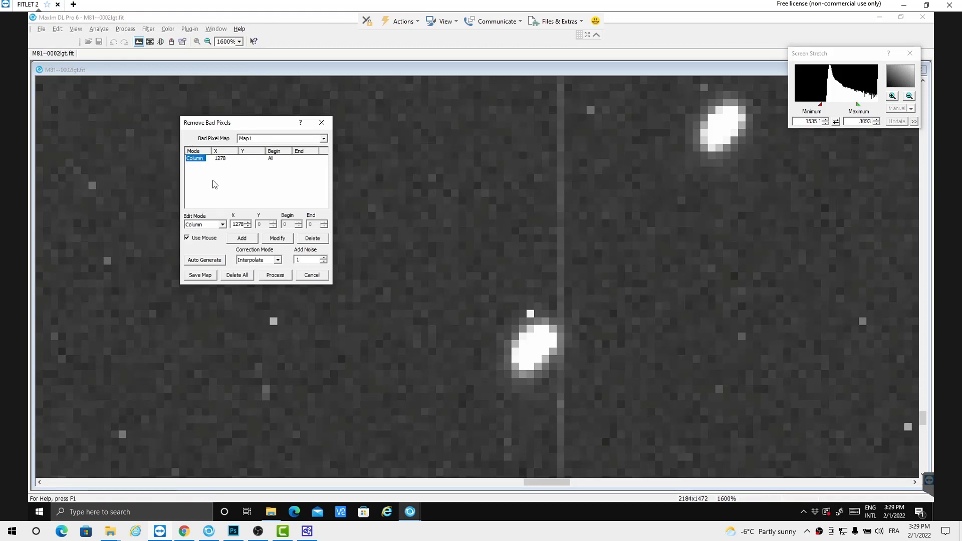
click(282, 245)
click(249, 225)
click(281, 241)
scroll(346, 390, down, 1)
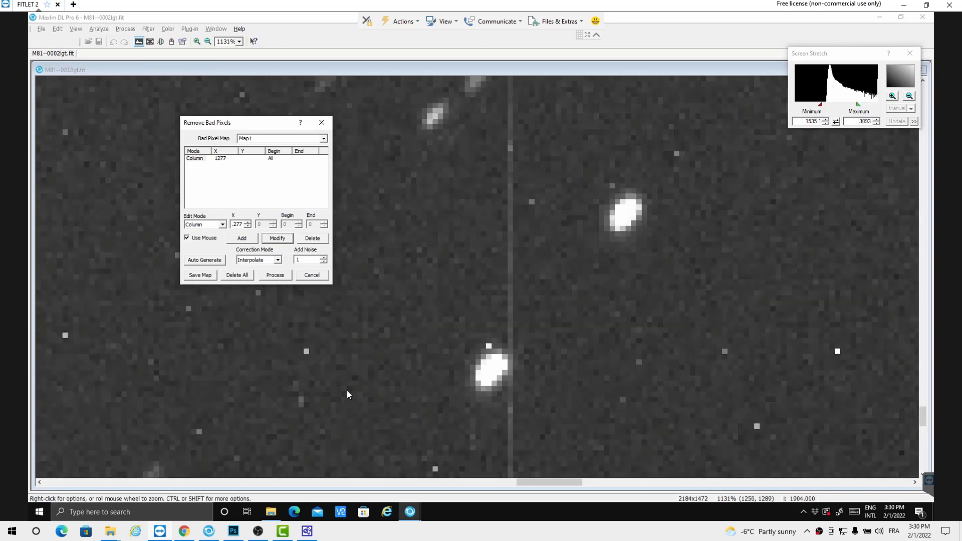
scroll(489, 410, down, 1)
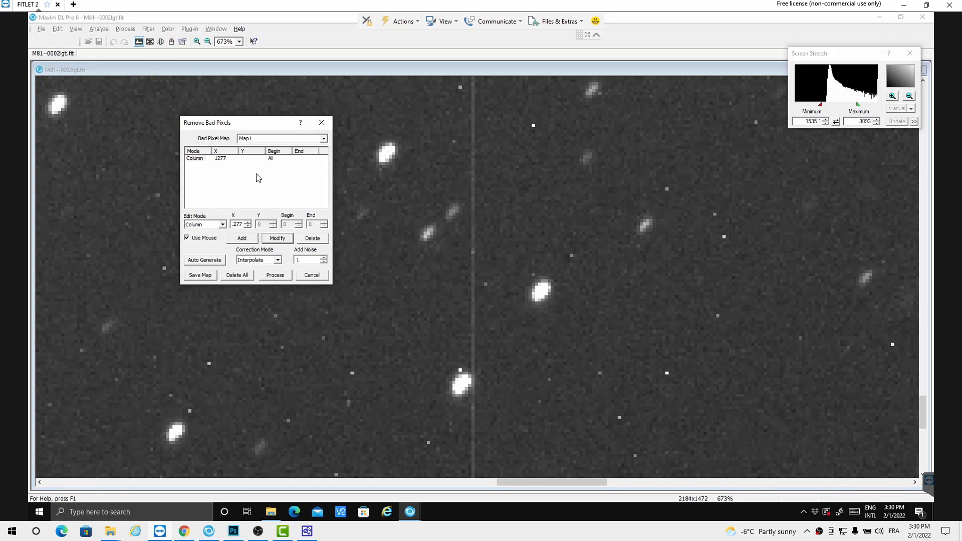
click(203, 275)
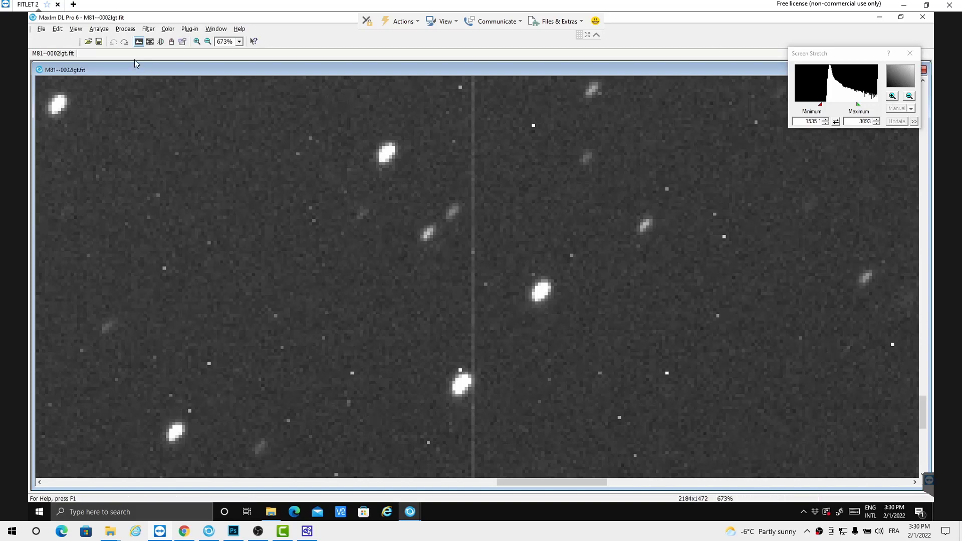
Try to rename the bad pixel map Camera SBIG ST10 Bin 1 in Remove Bad Pixels, and leave the dialog without processing the frame
click(124, 29)
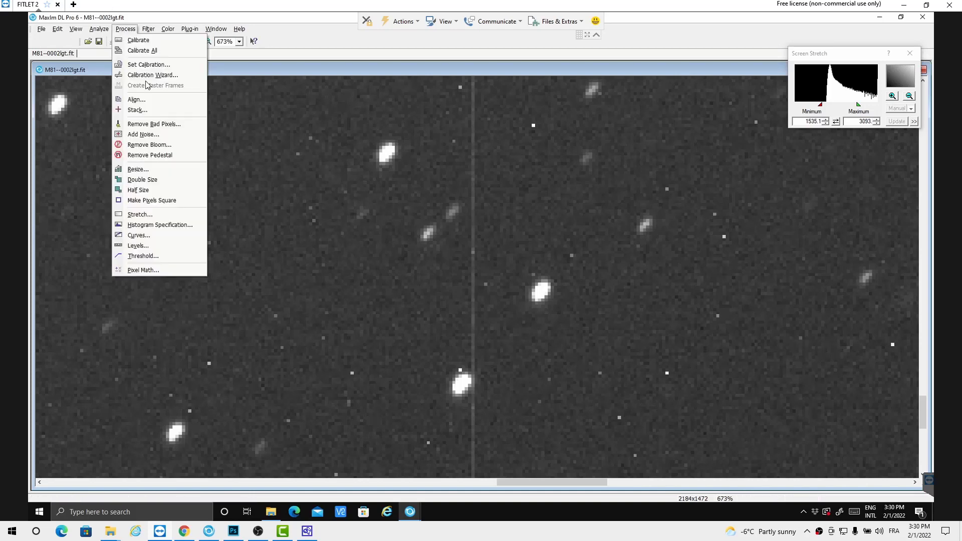
click(142, 124)
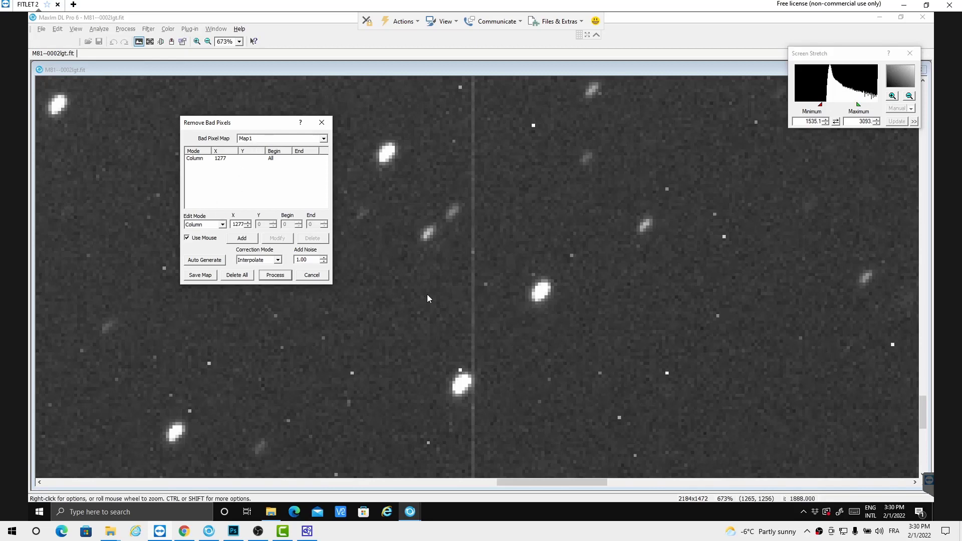
click(323, 140)
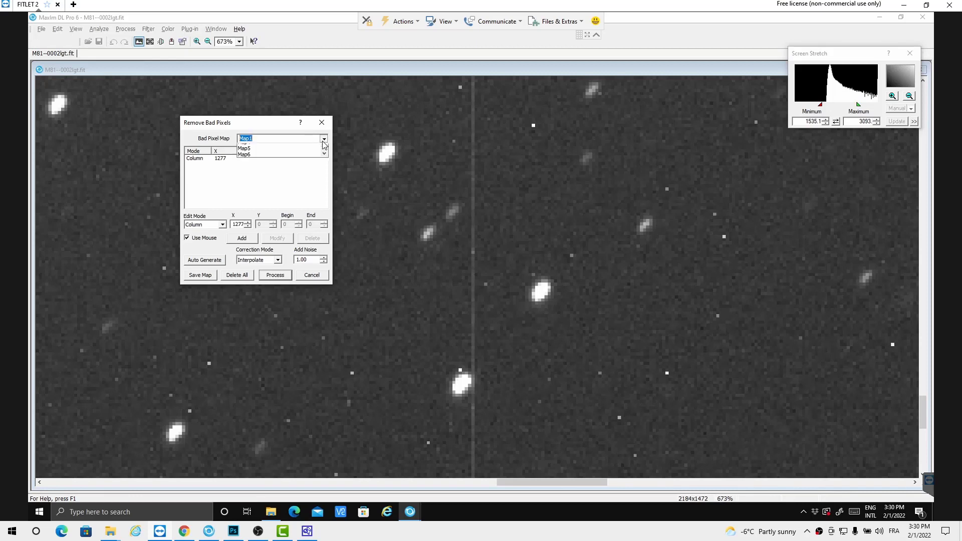
drag(323, 158, 324, 179)
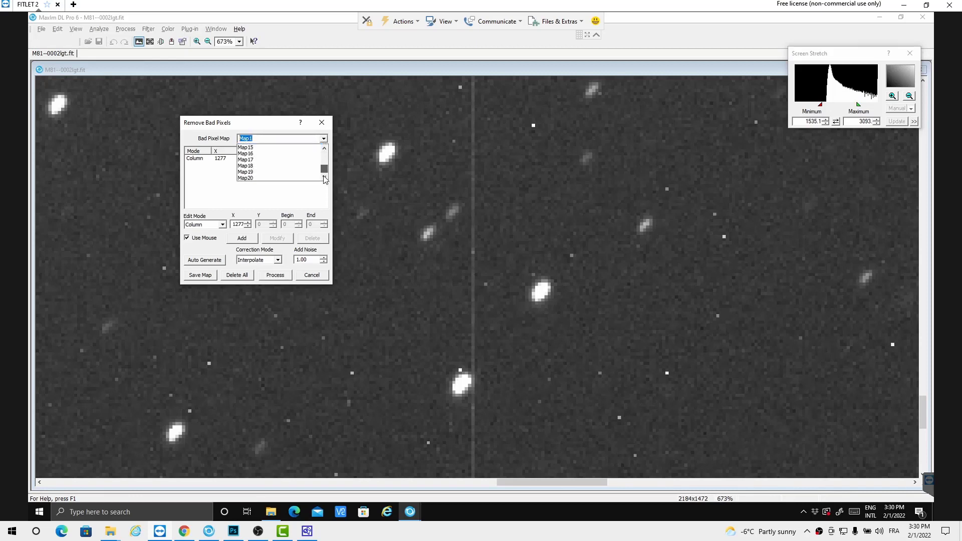
scroll(327, 140, up, 5)
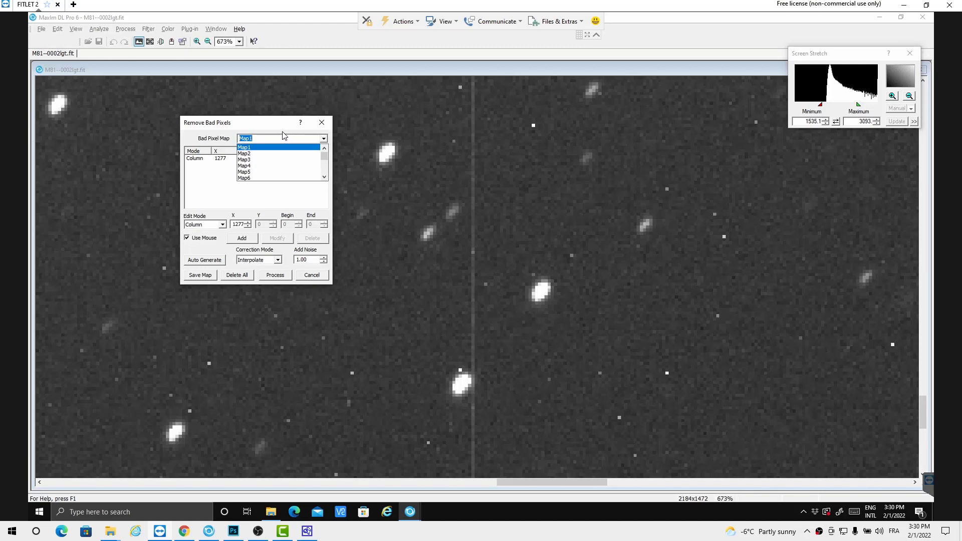
text(Camera SBIG ST10 Bin 1)
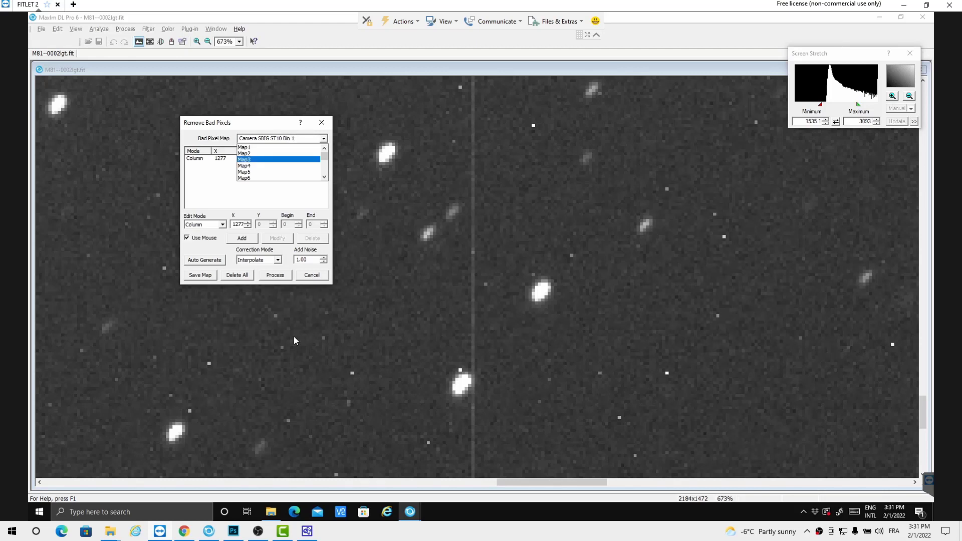
click(205, 278)
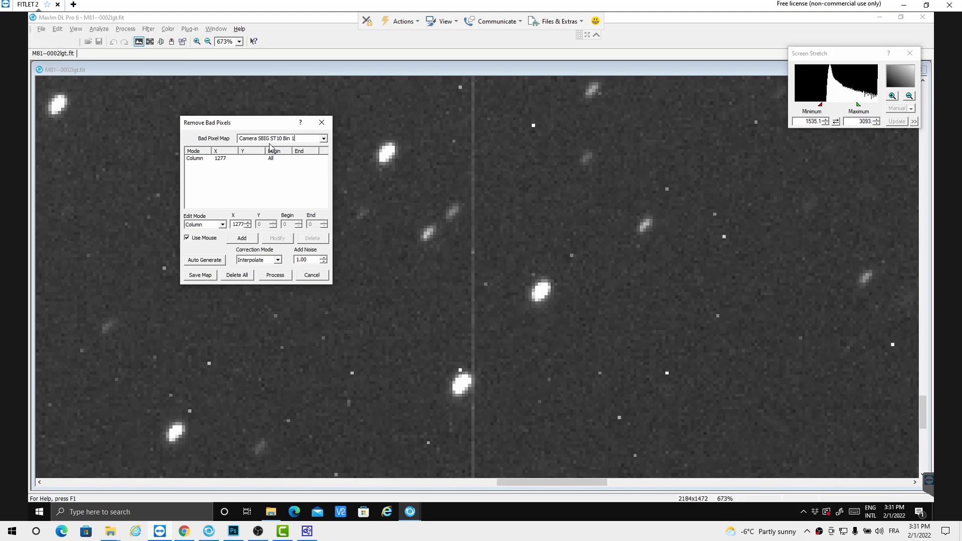
scroll(463, 306, down, 4)
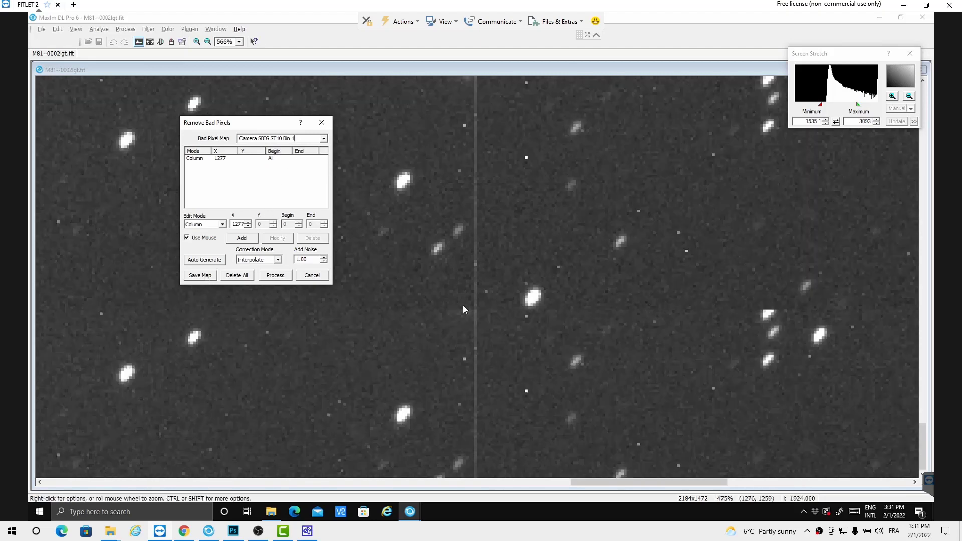
scroll(463, 305, down, 1)
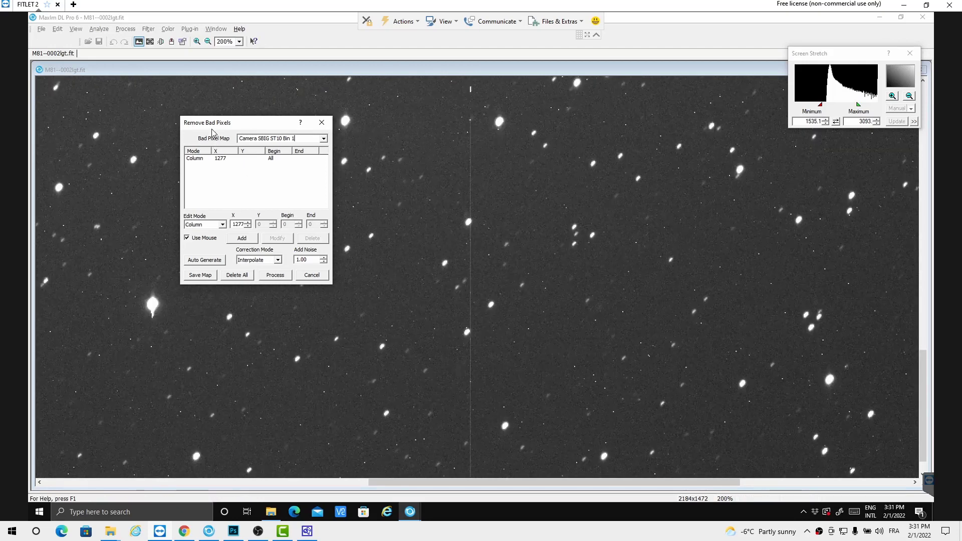
click(321, 122)
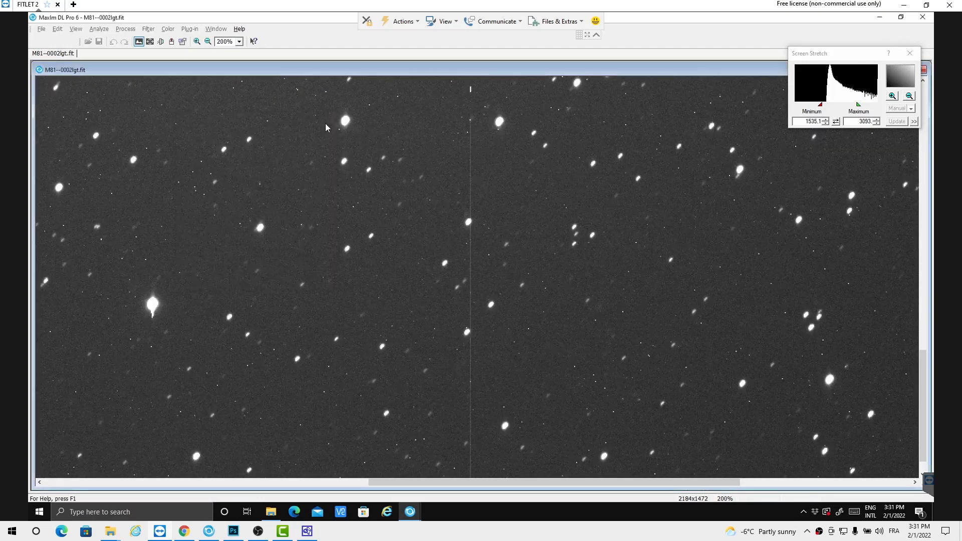
Apply Auto Remove Gradient to the full M81 light frame
scroll(408, 301, down, 1)
scroll(408, 302, down, 6)
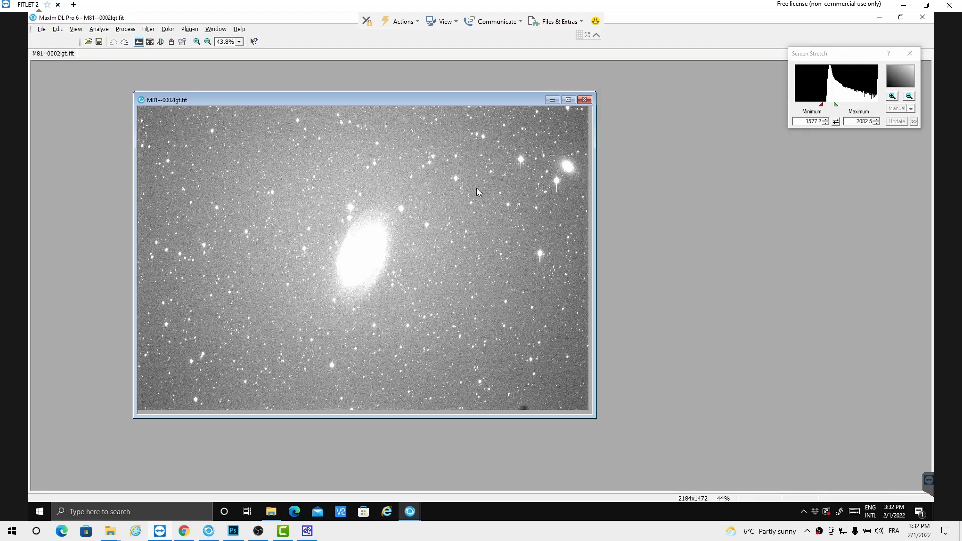
key(alt+c)
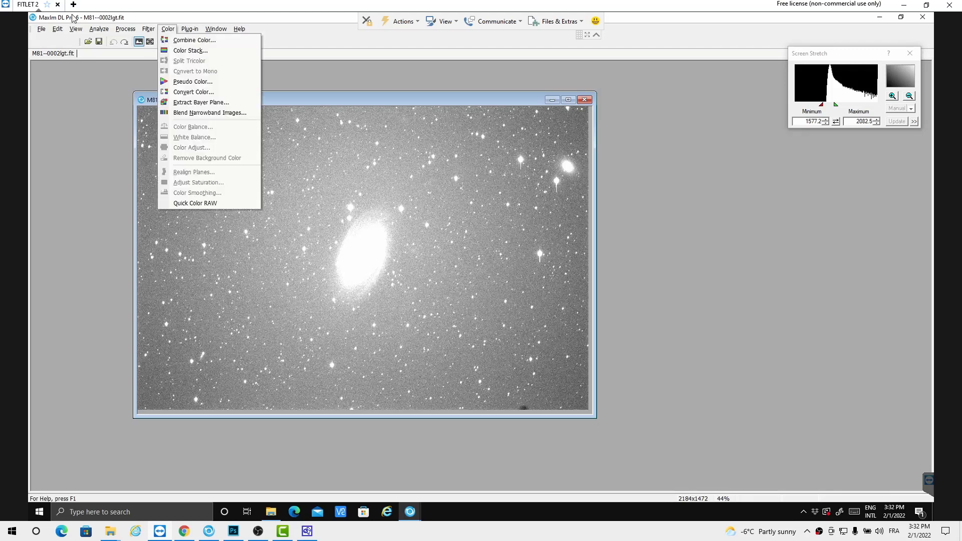
mouse_move(147, 34)
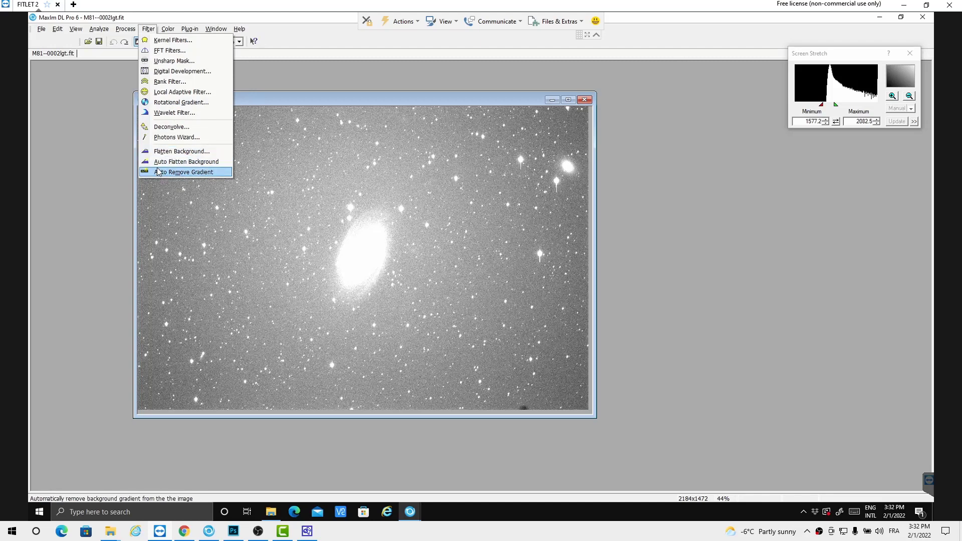
click(186, 175)
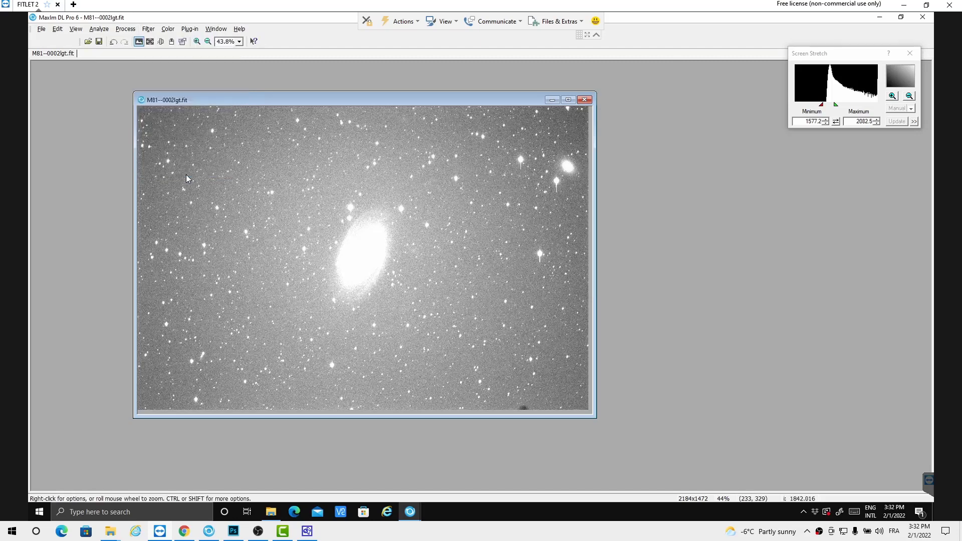
Compare the frame before and after the gradient removal by repeatedly undoing and redoing it, and leave it applied
key(ctrl+z)
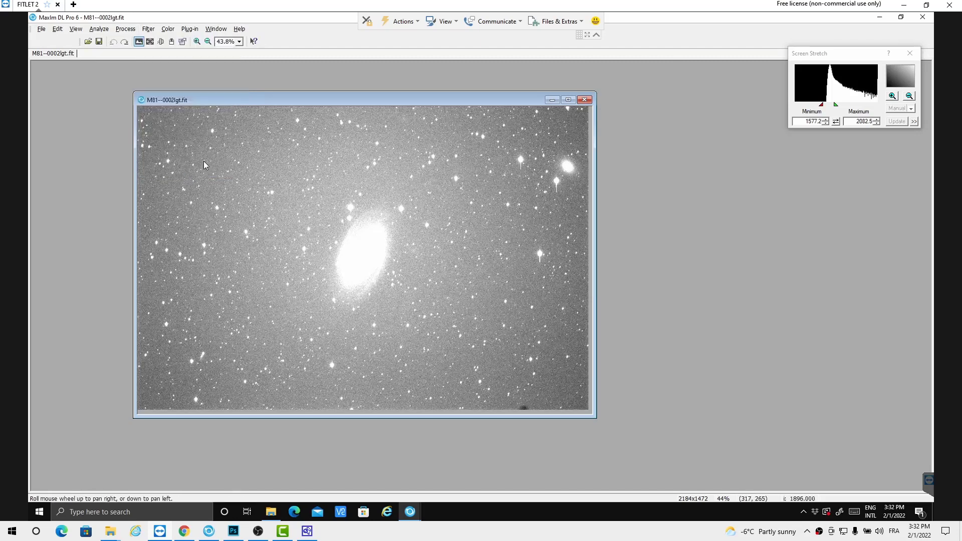
key(ctrl+y)
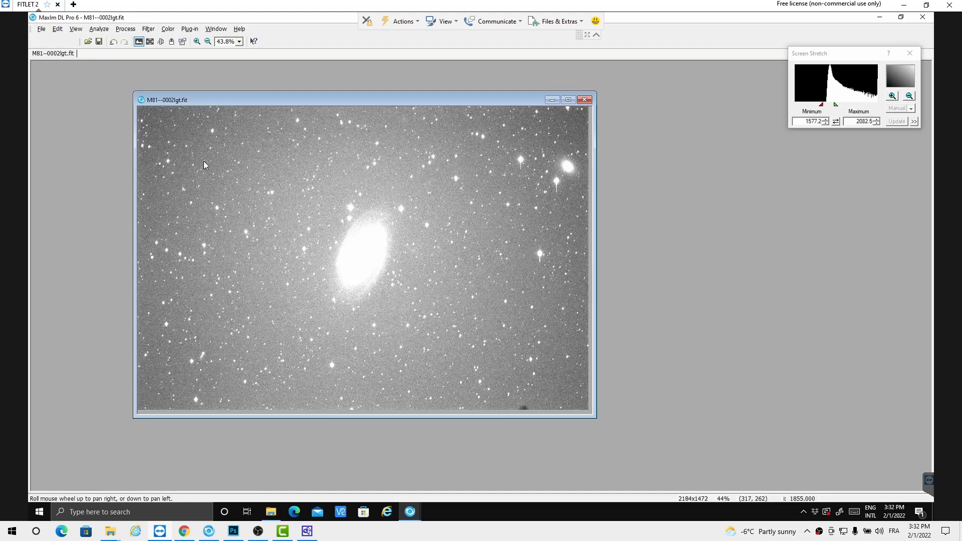
key(ctrl+z)
key(ctrl+y)
key(ctrl+z)
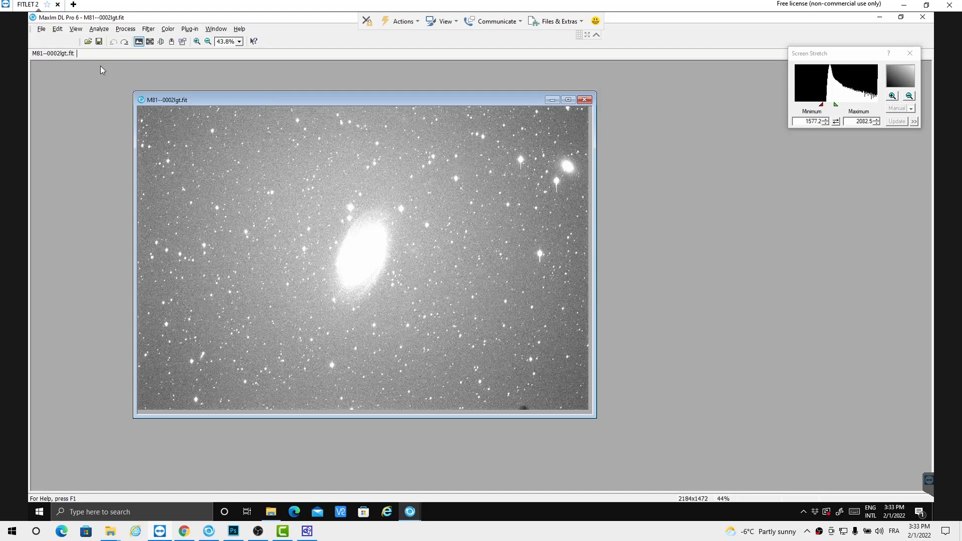
key(ctrl+y)
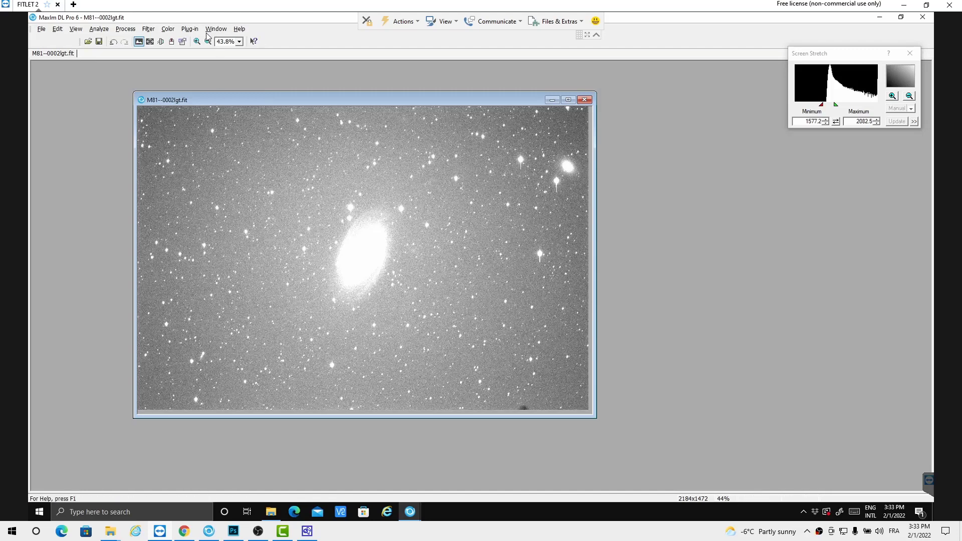
Try Auto Flatten Background on the M81 light frame, and undo it
click(149, 29)
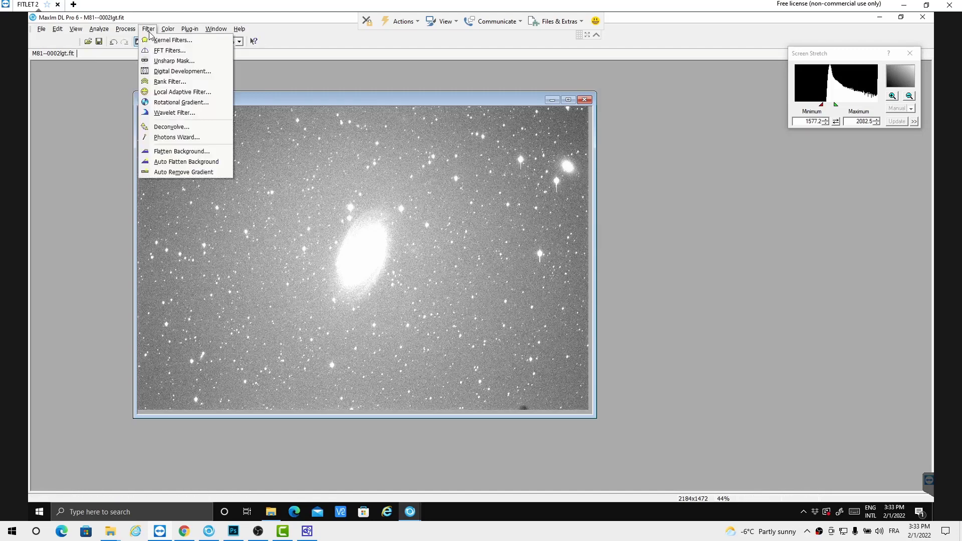
click(190, 163)
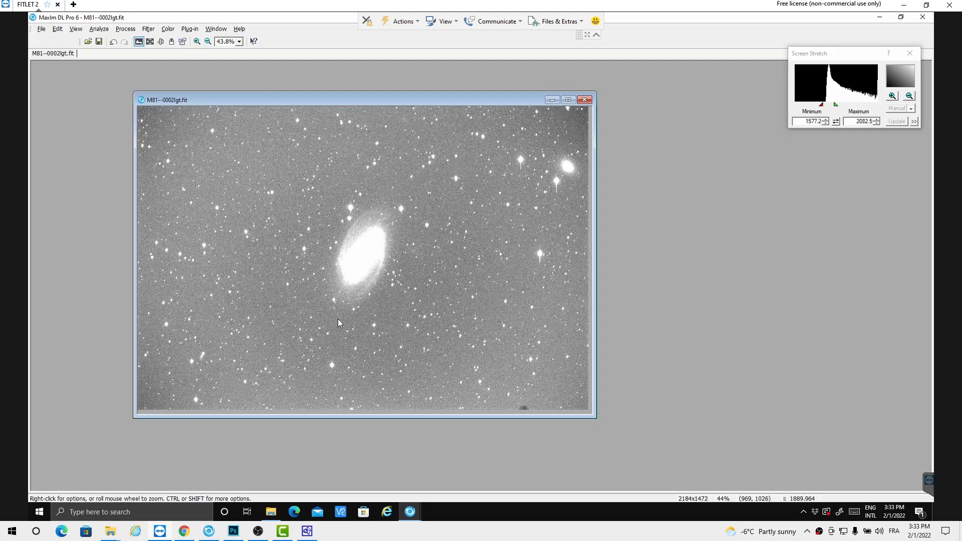
key(ctrl+z)
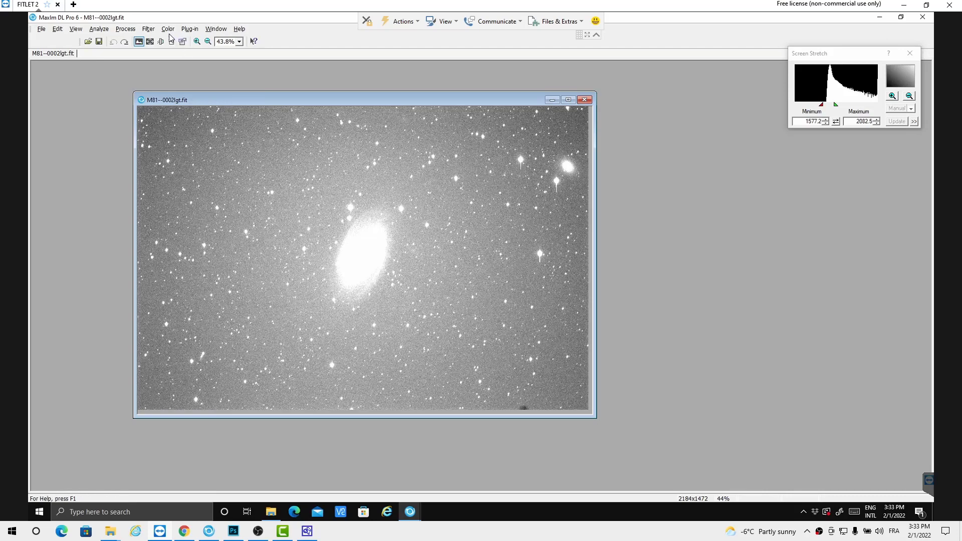
Start a manual Flatten Background on the M81 frame and place background sample points down the image's left edge
click(148, 30)
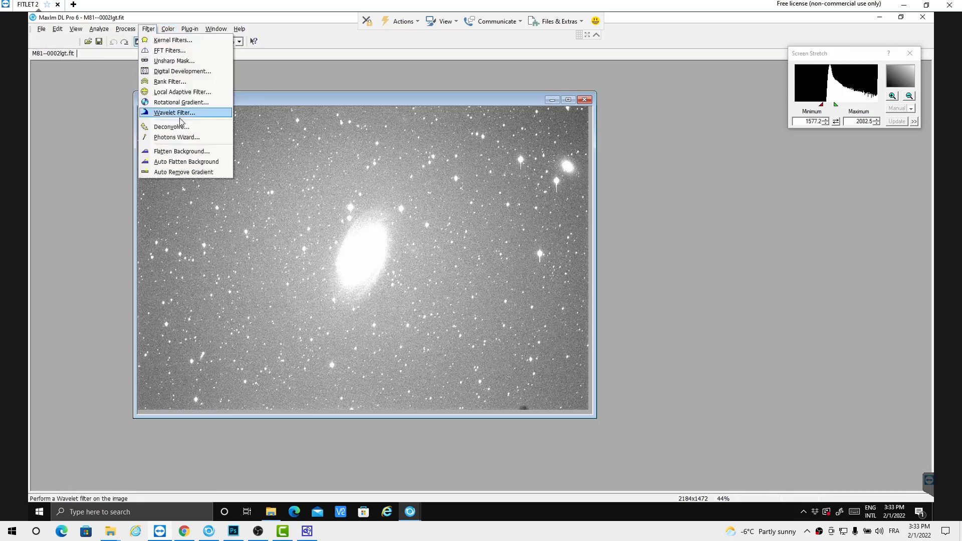
click(180, 152)
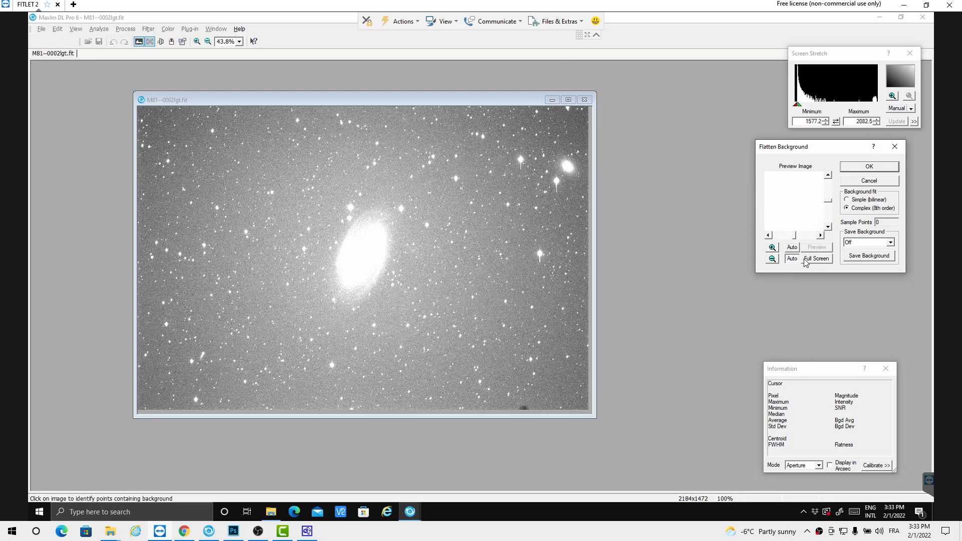
click(156, 129)
click(155, 161)
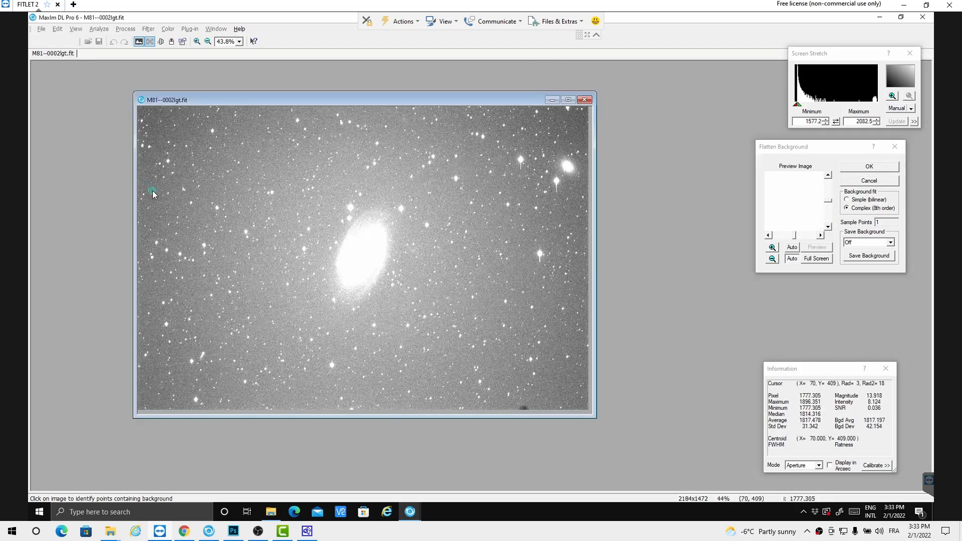
click(148, 262)
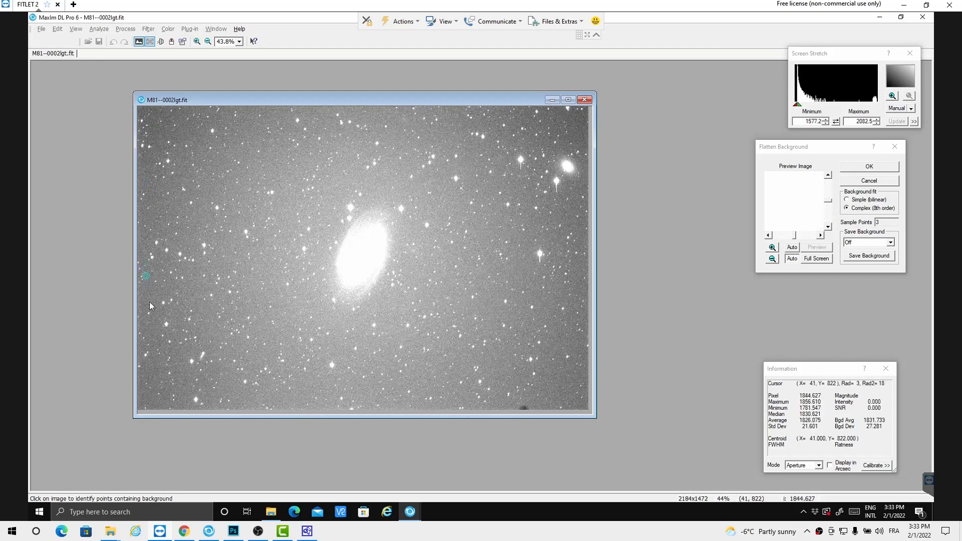
click(148, 325)
click(151, 372)
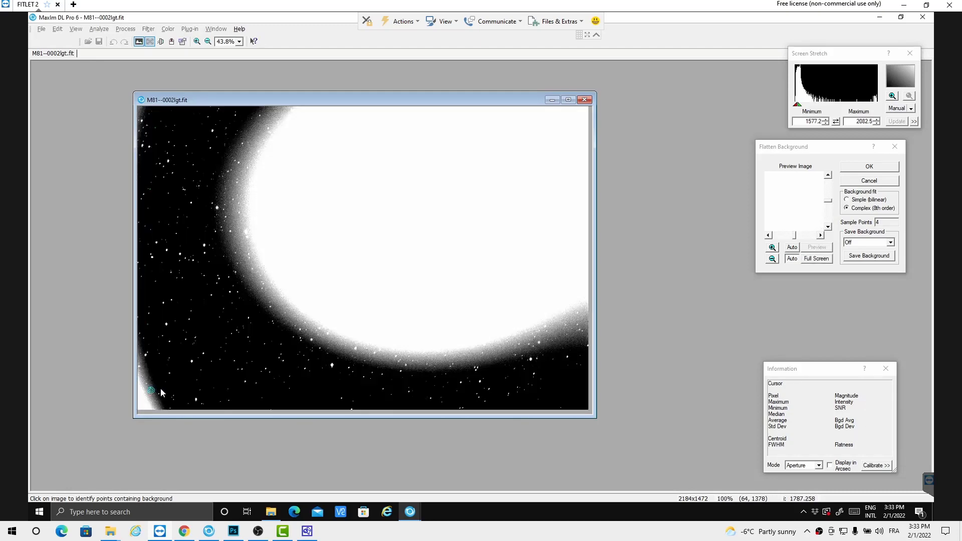
Add background sample points along the image's bottom edge, from the lower-left area to the lower-right corner
click(209, 395)
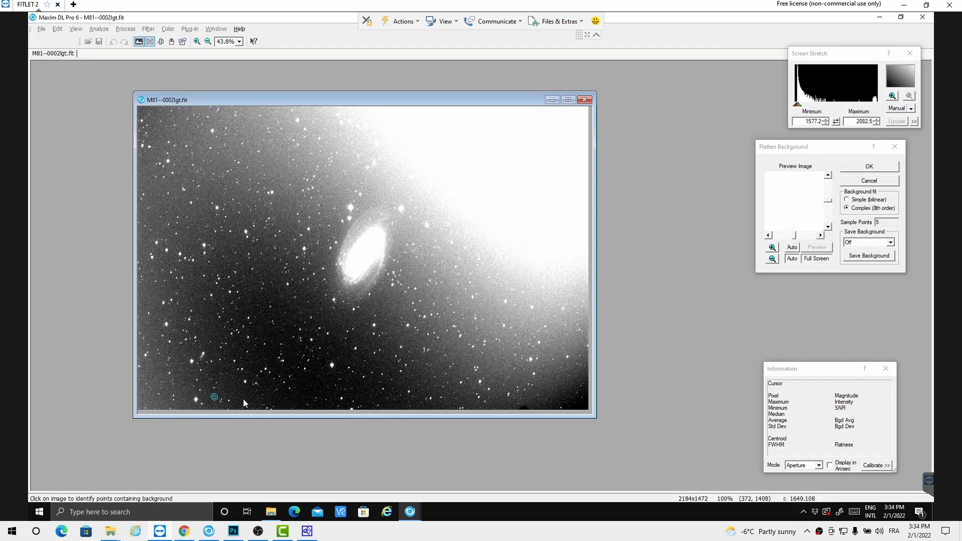
click(252, 398)
click(294, 400)
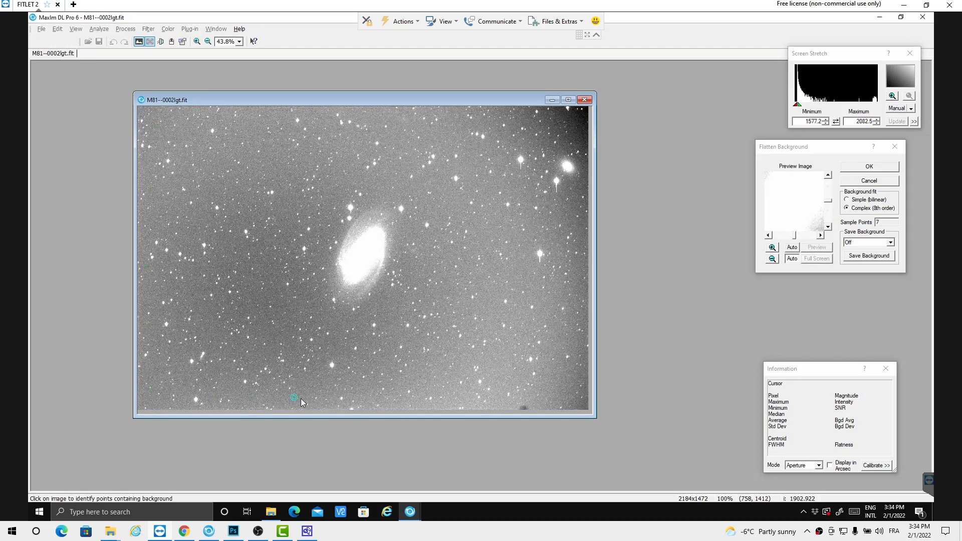
click(344, 402)
click(359, 401)
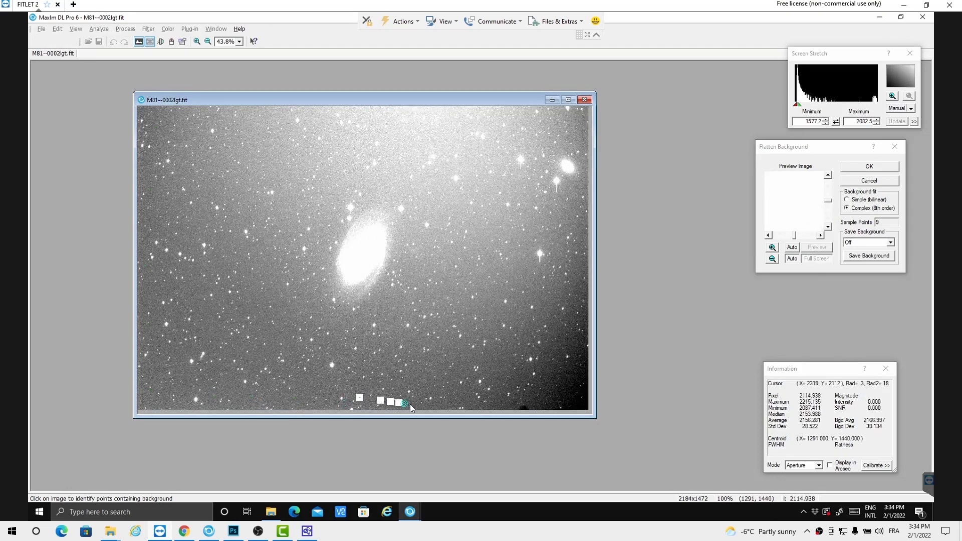
click(504, 400)
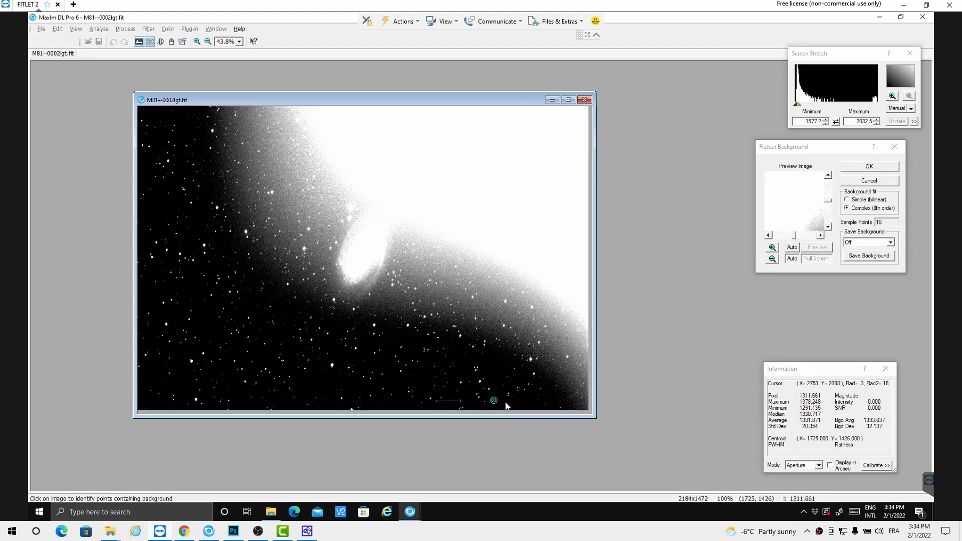
click(579, 404)
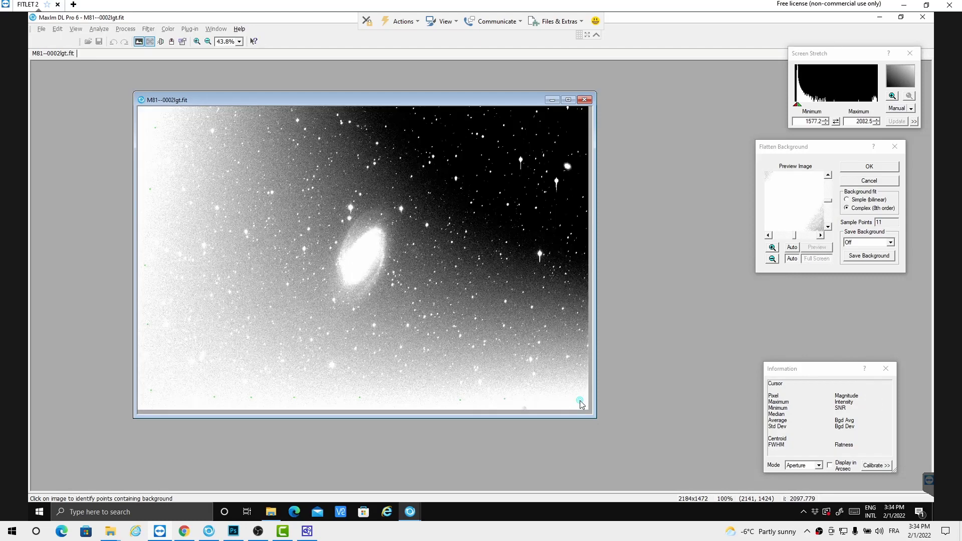
Add background sample points up the image's right edge to the upper-right corner, avoiding the small bright galaxy
click(581, 346)
click(574, 279)
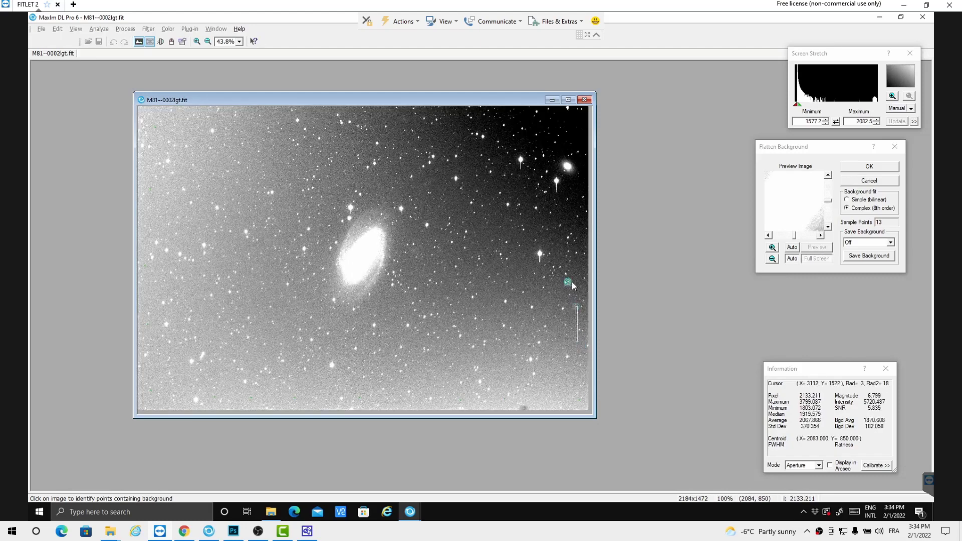
click(576, 234)
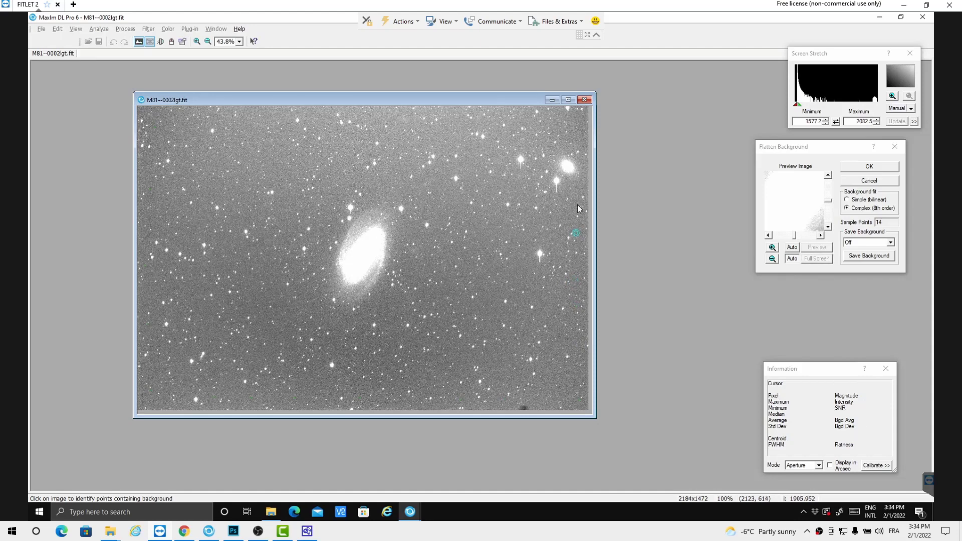
click(576, 184)
click(576, 126)
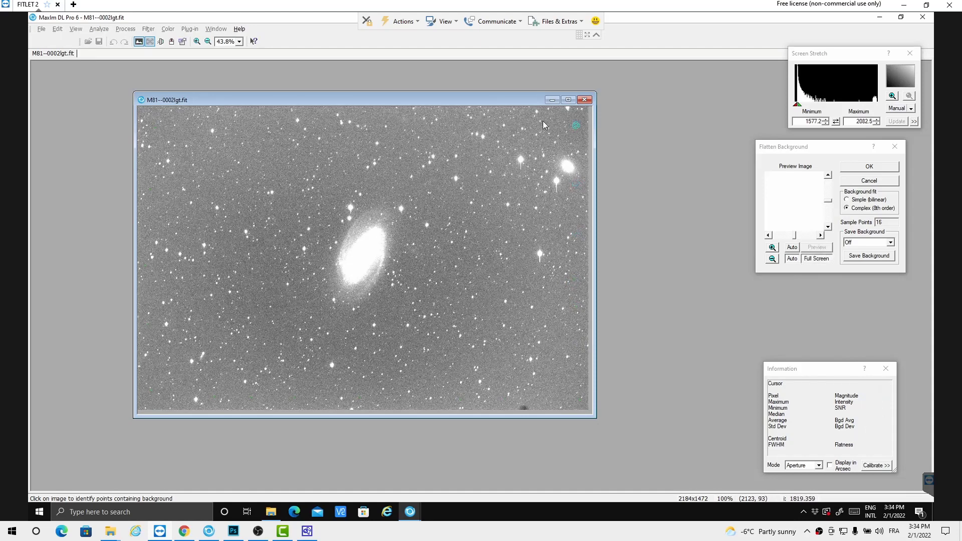
Add background sample points along the image's top edge, from right to left
click(530, 117)
click(454, 115)
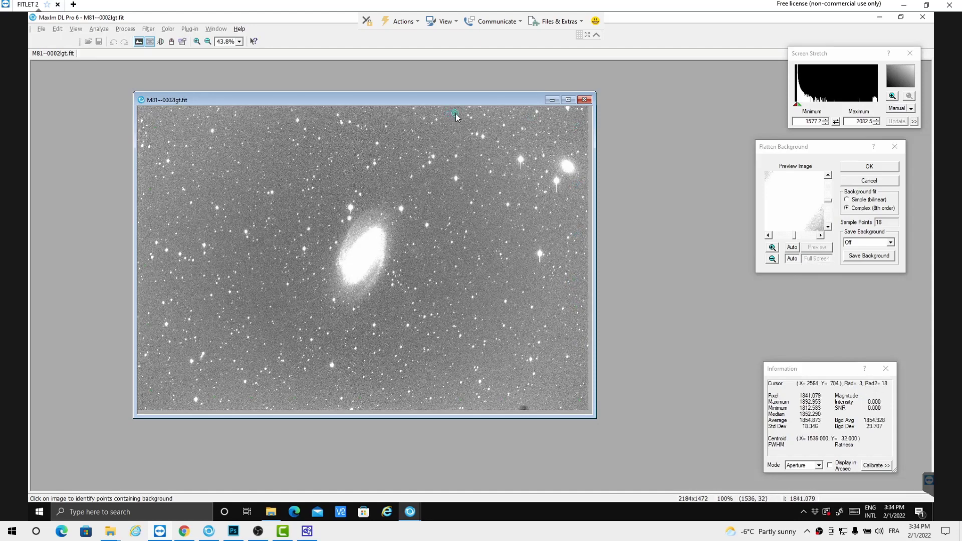
click(390, 113)
click(336, 119)
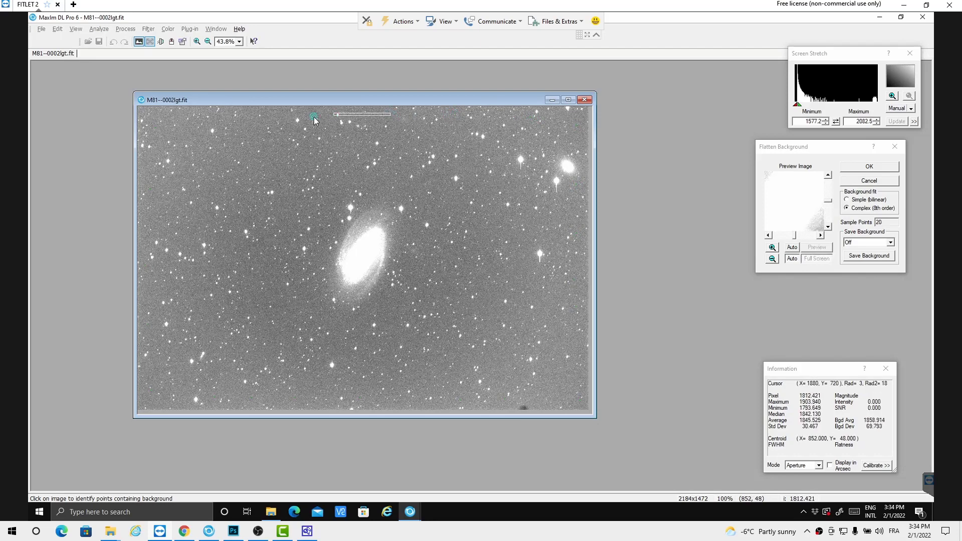
click(254, 113)
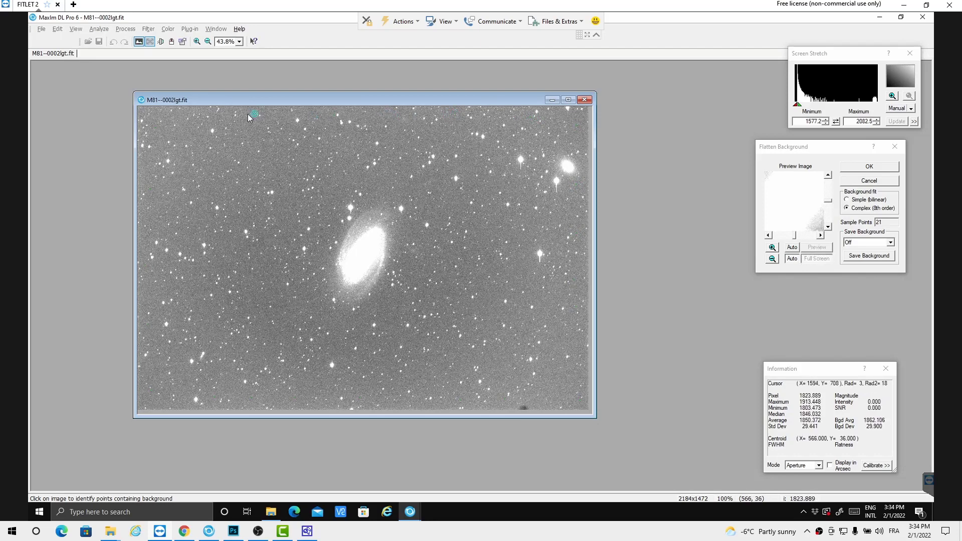
click(182, 116)
Add an inner line of background sample points down the image's left side and across its lower part
click(175, 179)
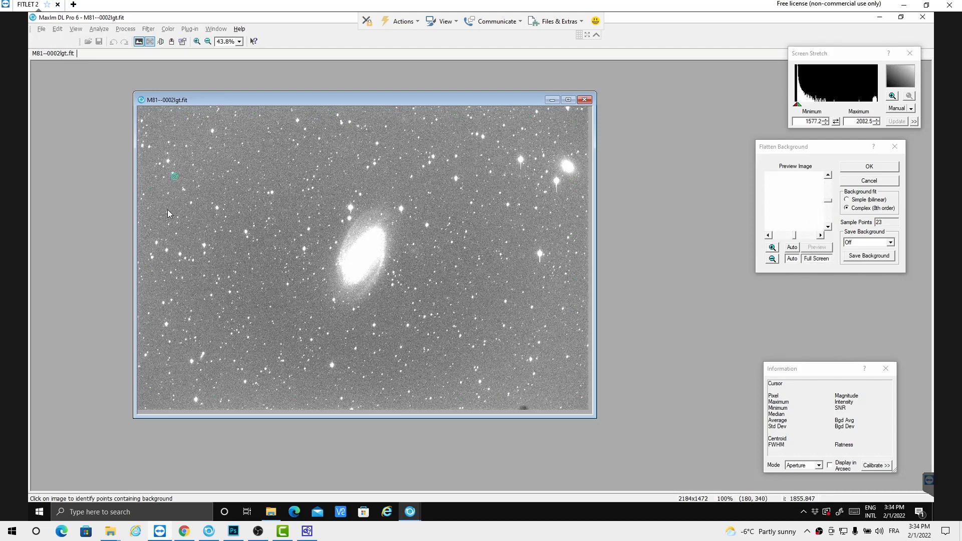
click(172, 212)
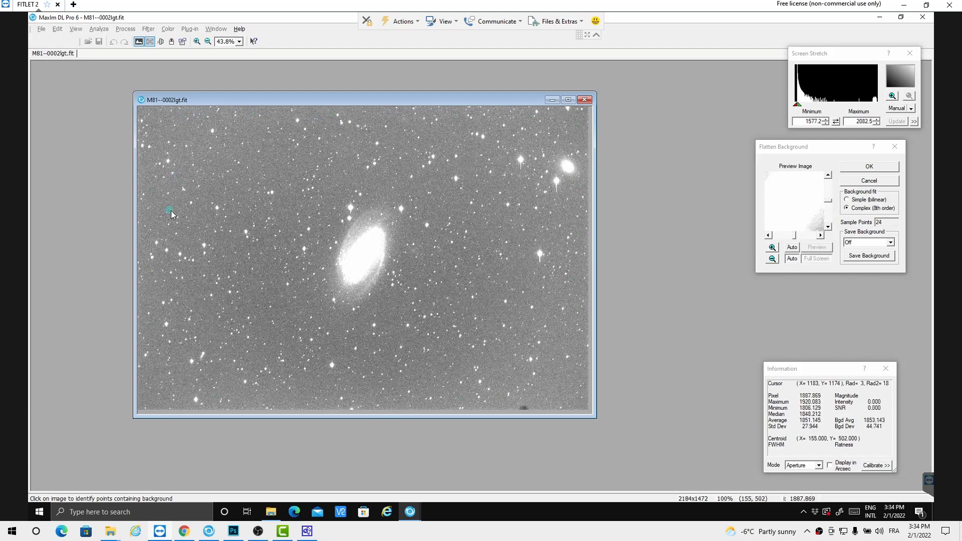
click(175, 284)
click(180, 372)
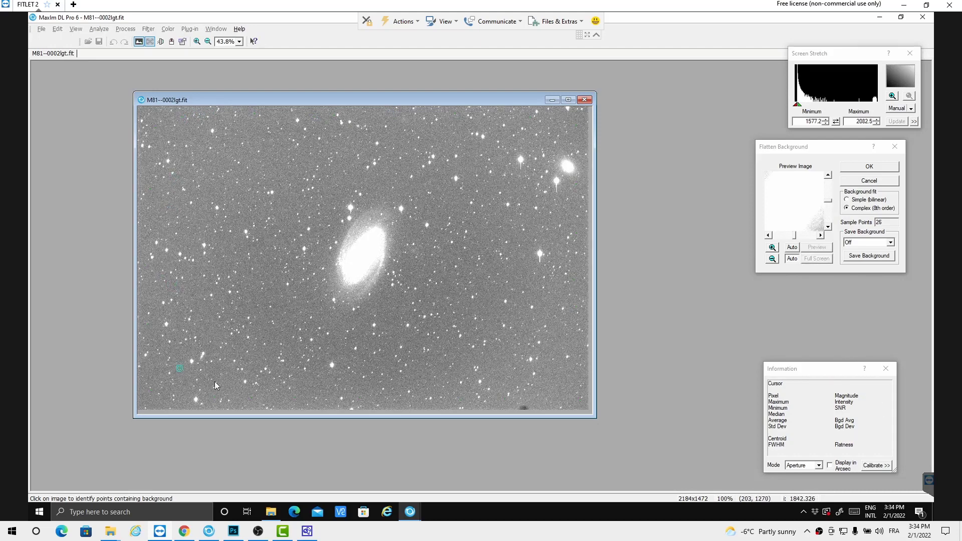
click(296, 375)
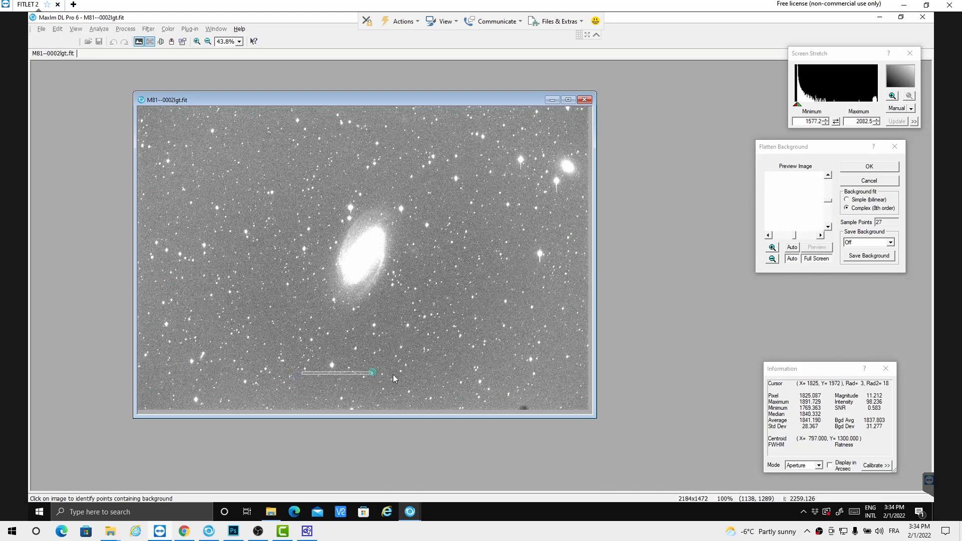
click(391, 373)
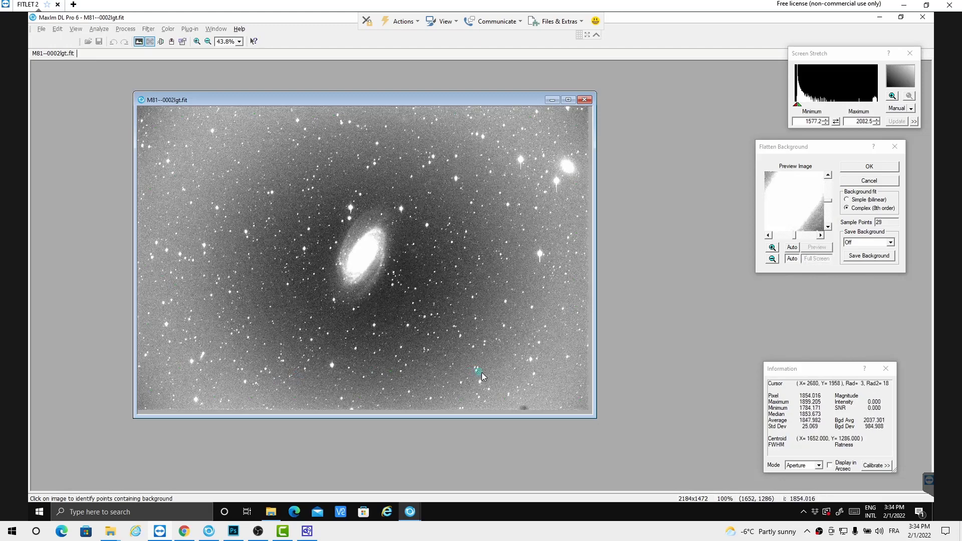
click(477, 370)
click(525, 375)
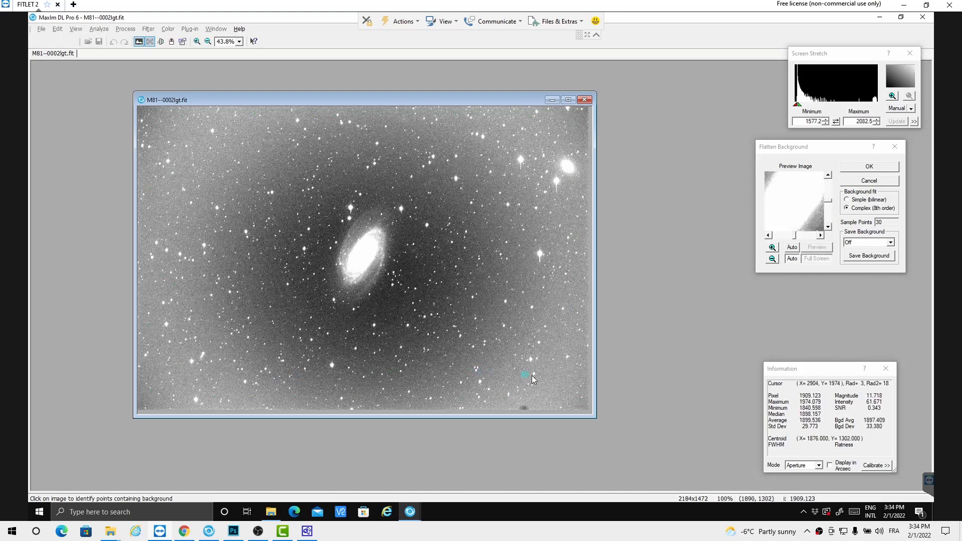
Continue the inner ring of background sample points up the image's right side and across above the M81 galaxy
click(534, 316)
click(513, 191)
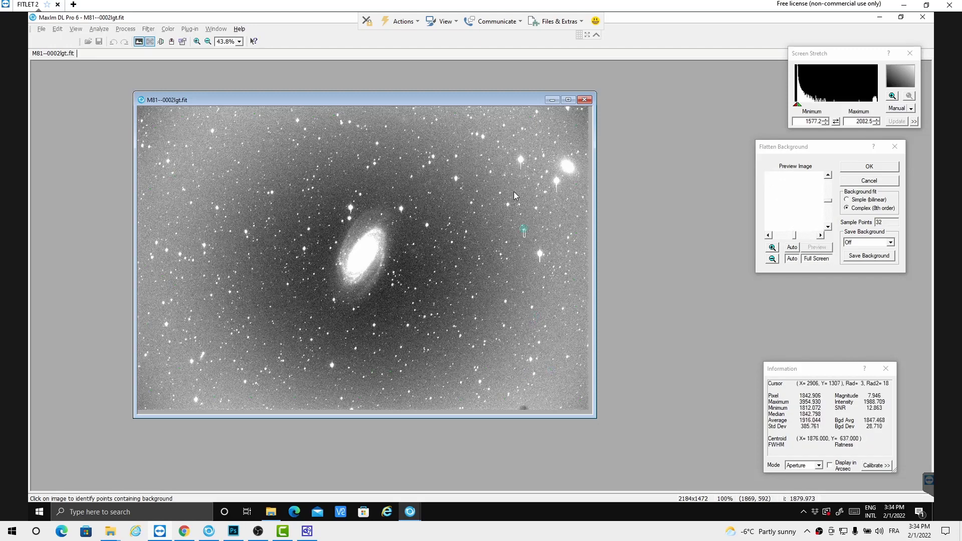
click(515, 181)
click(444, 149)
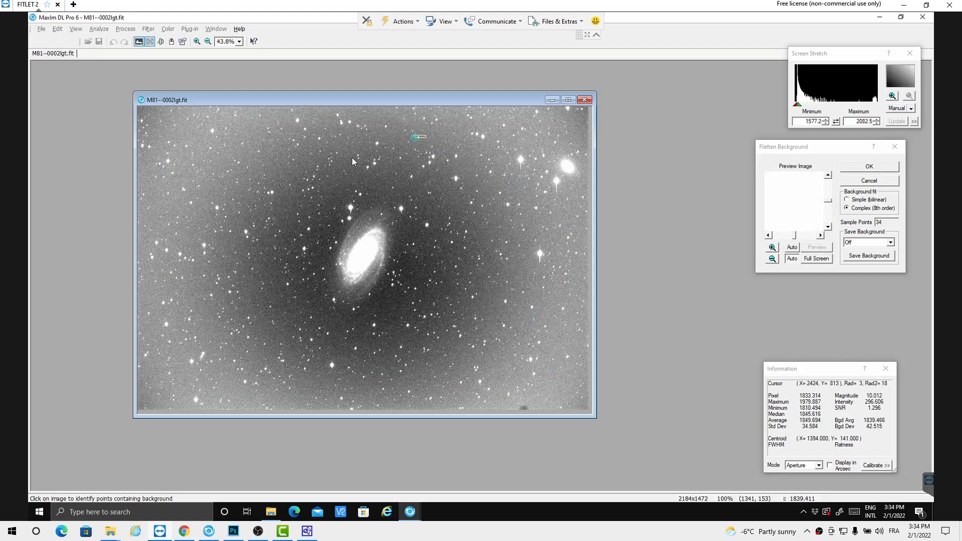
click(313, 149)
Place background sample points closer to the M81 galaxy, from its left side around below it to its right side
click(242, 208)
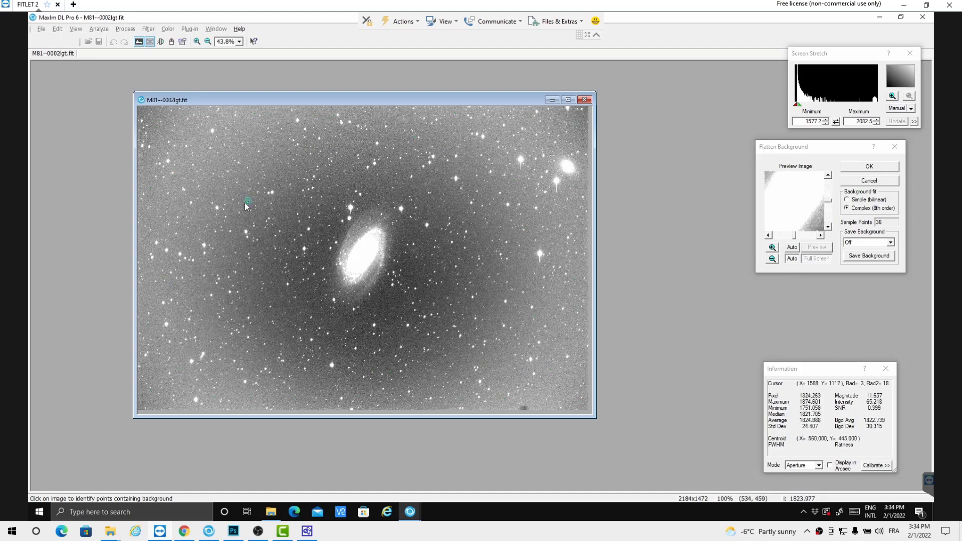
click(257, 273)
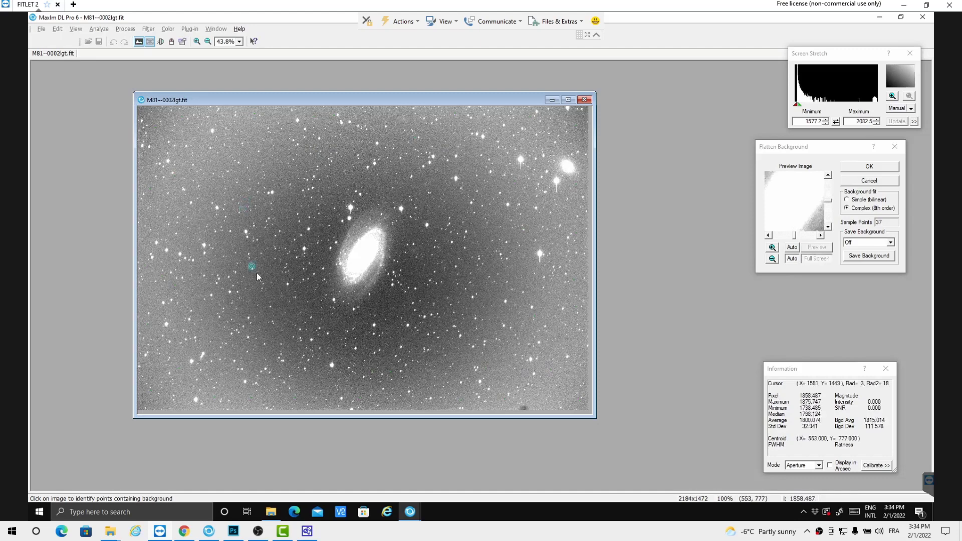
click(302, 297)
click(348, 320)
click(377, 307)
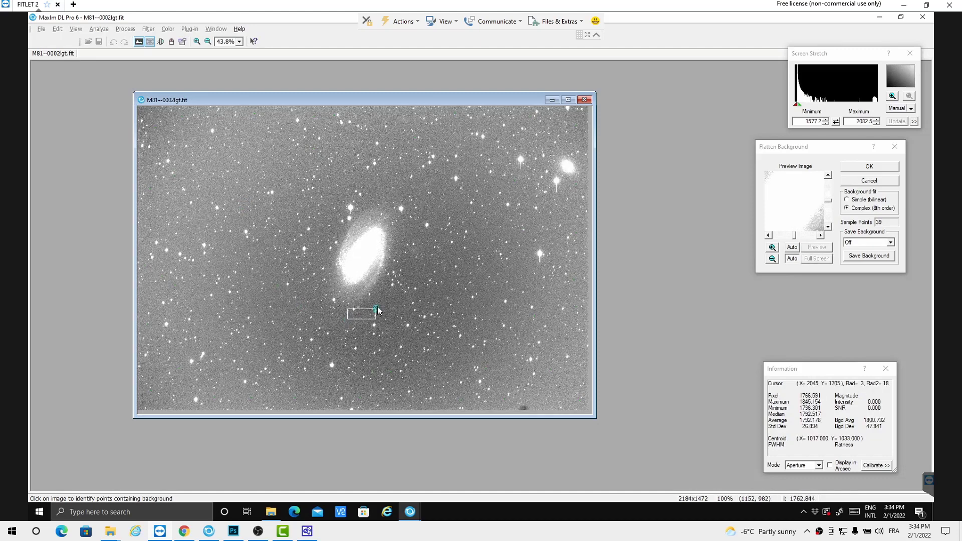
click(406, 274)
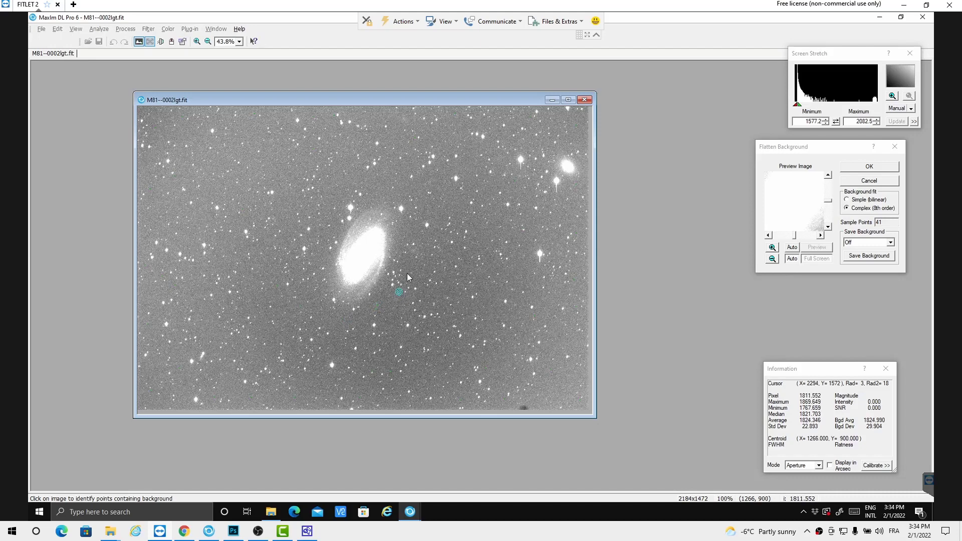
Add background sample points below the M81 galaxy, with two in the image's lower-left area
click(359, 359)
click(346, 348)
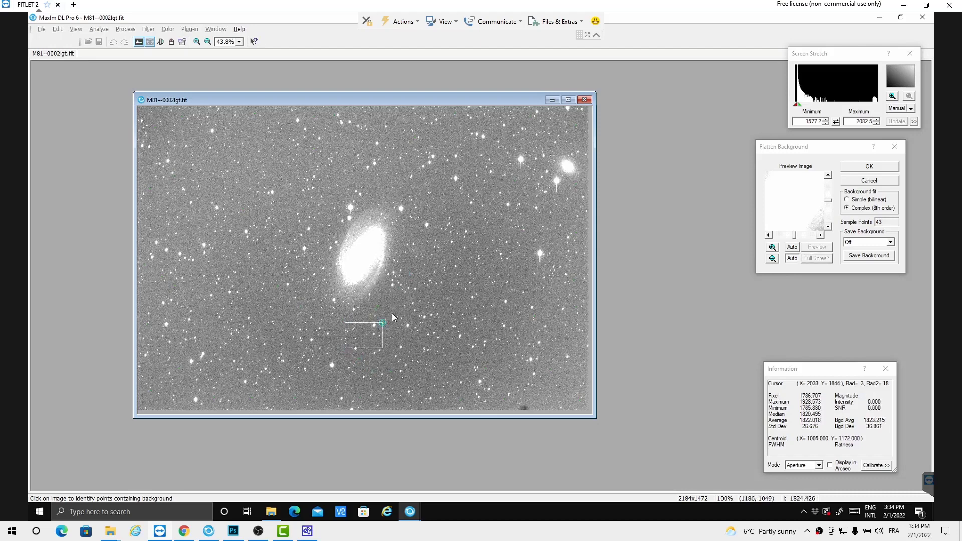
click(388, 324)
click(377, 375)
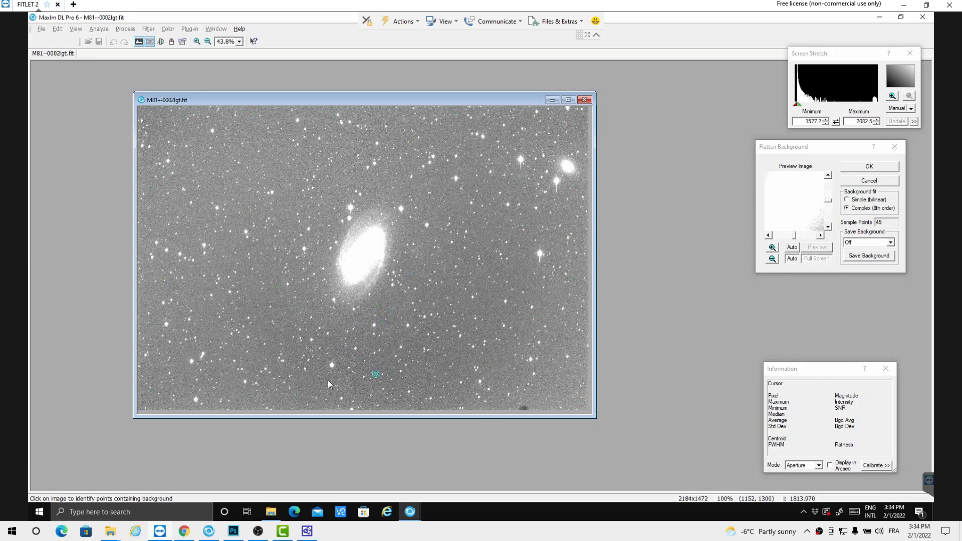
click(235, 382)
click(180, 381)
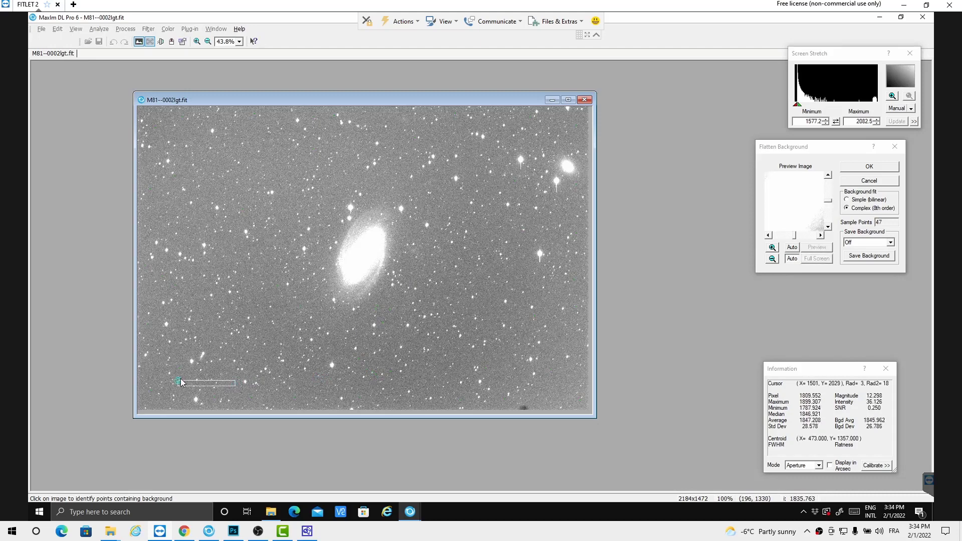
click(408, 306)
drag(383, 306, 407, 369)
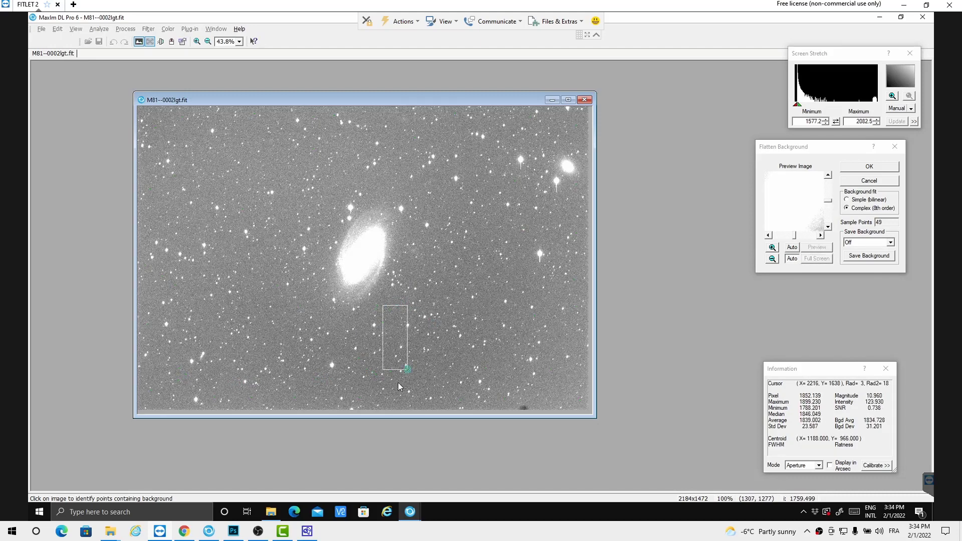
click(361, 344)
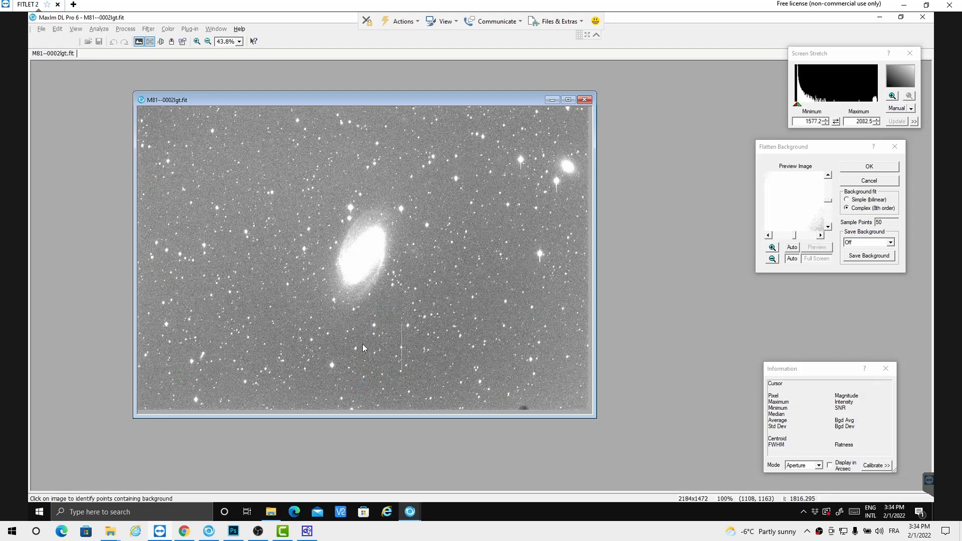
click(408, 375)
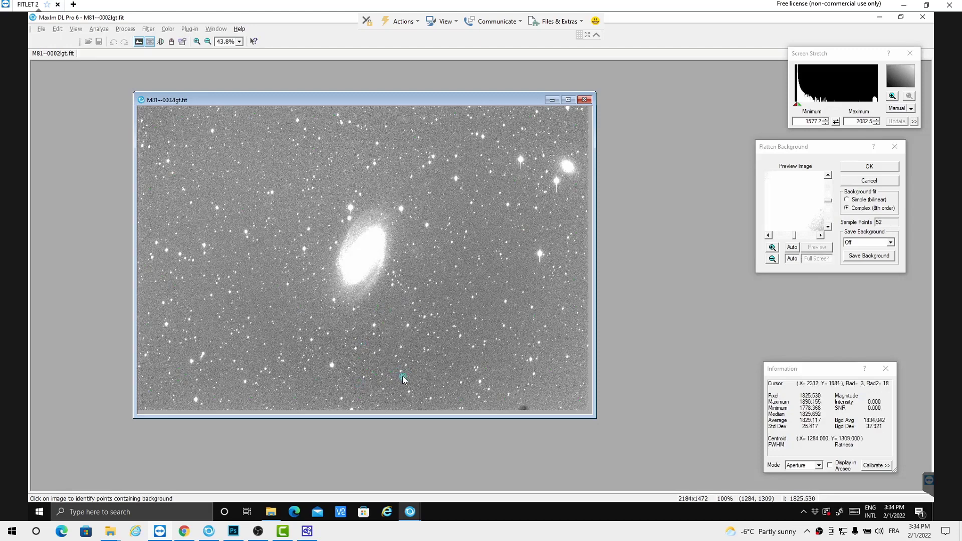
Add background sample points from the image's lower-right corner diagonally inward, then up past the M81 galaxy's right side to its upper right
click(562, 380)
click(557, 335)
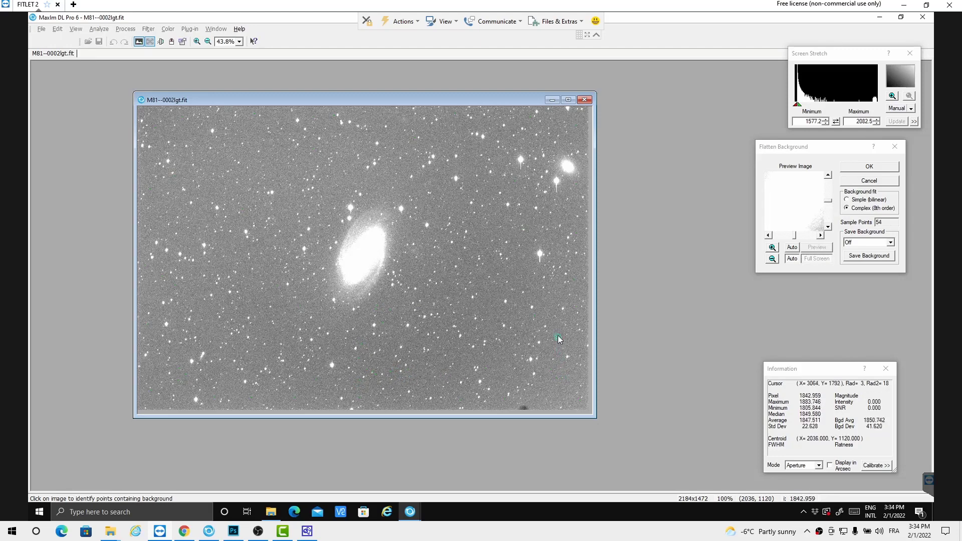
click(518, 308)
click(498, 290)
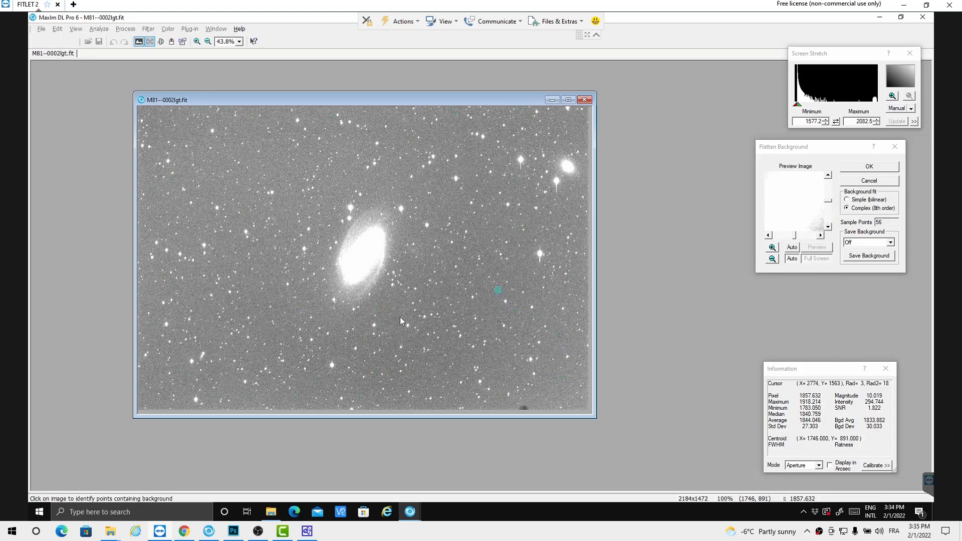
click(465, 206)
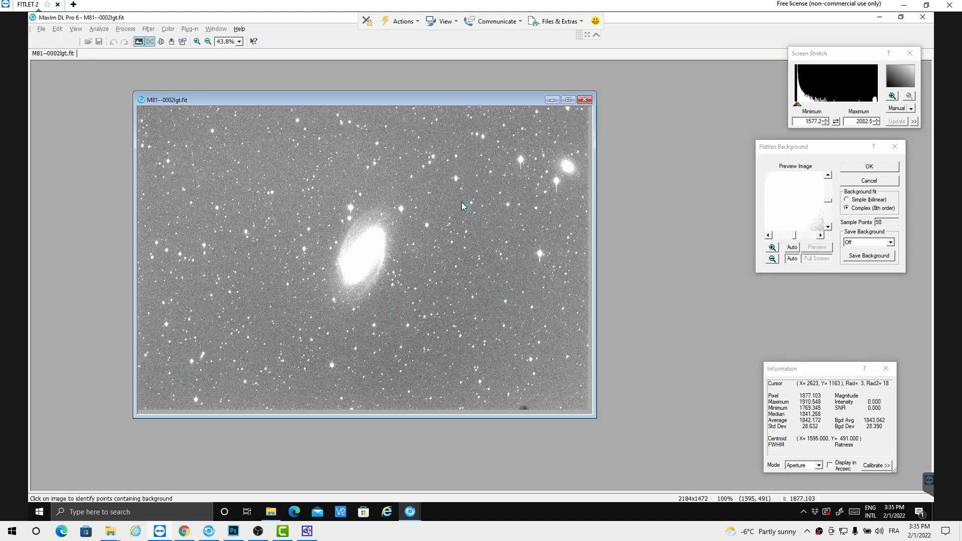
click(434, 182)
Add background sample points left of the M81 galaxy, up through the upper-left area, and down the left side to the lower-left corner
click(310, 249)
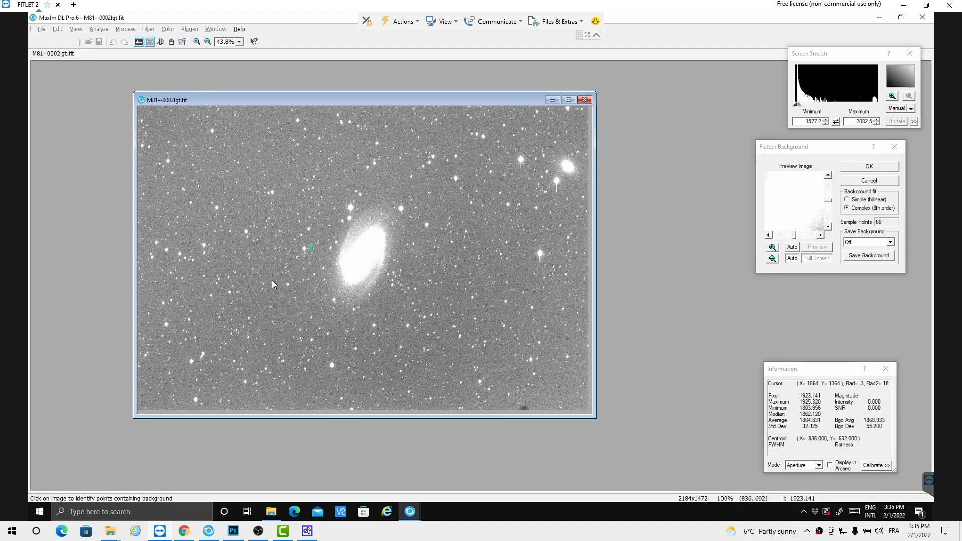
click(259, 200)
click(296, 203)
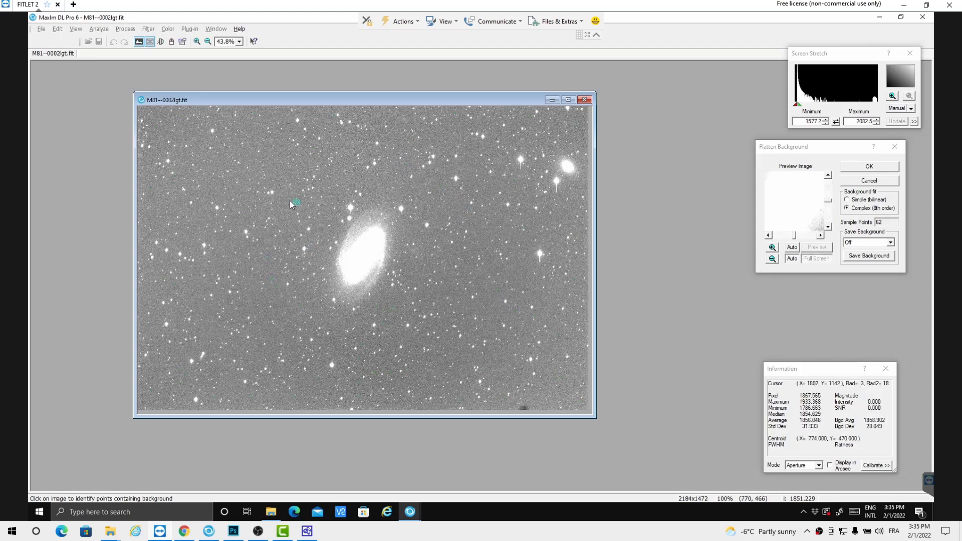
click(269, 154)
click(217, 179)
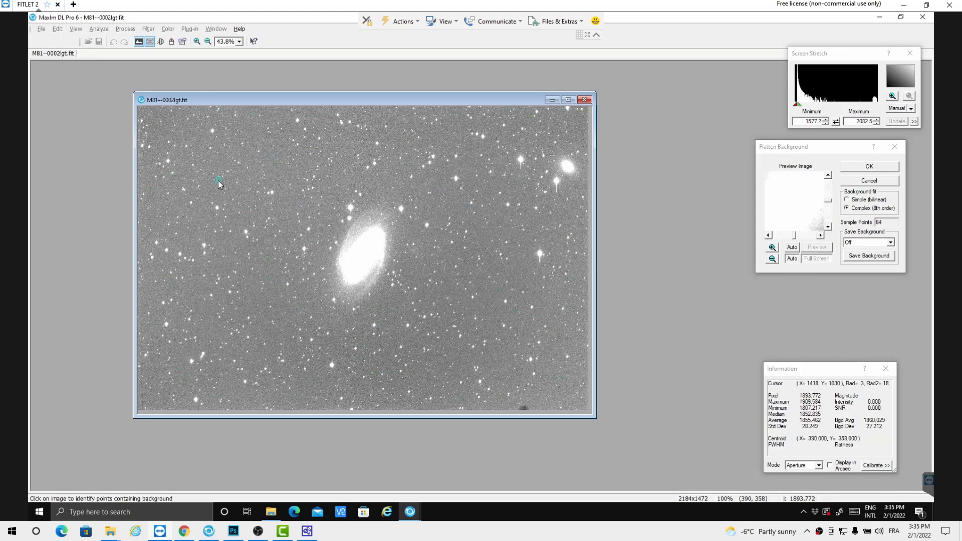
click(183, 209)
click(189, 301)
click(163, 376)
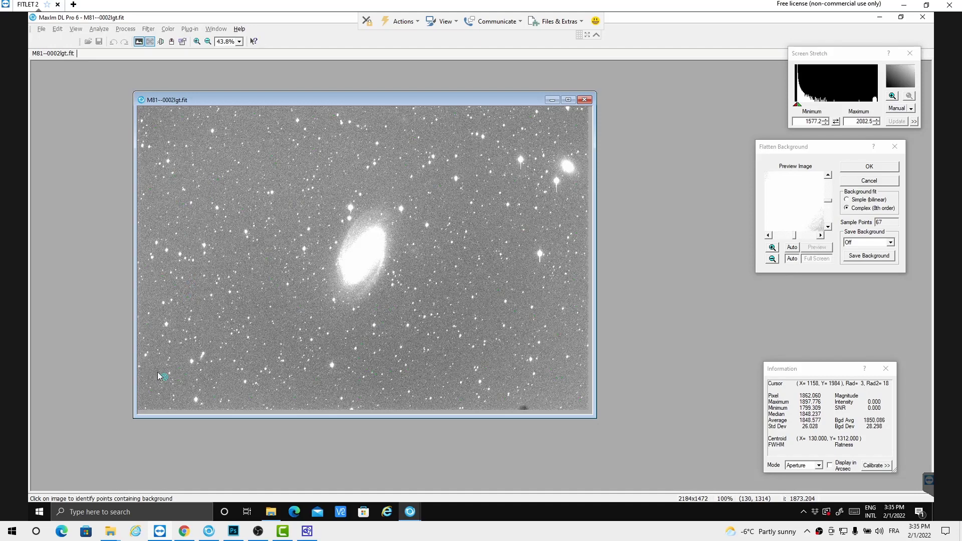
Place background sample points from below left of the M81 galaxy, up along its left side, and across just above it
click(299, 381)
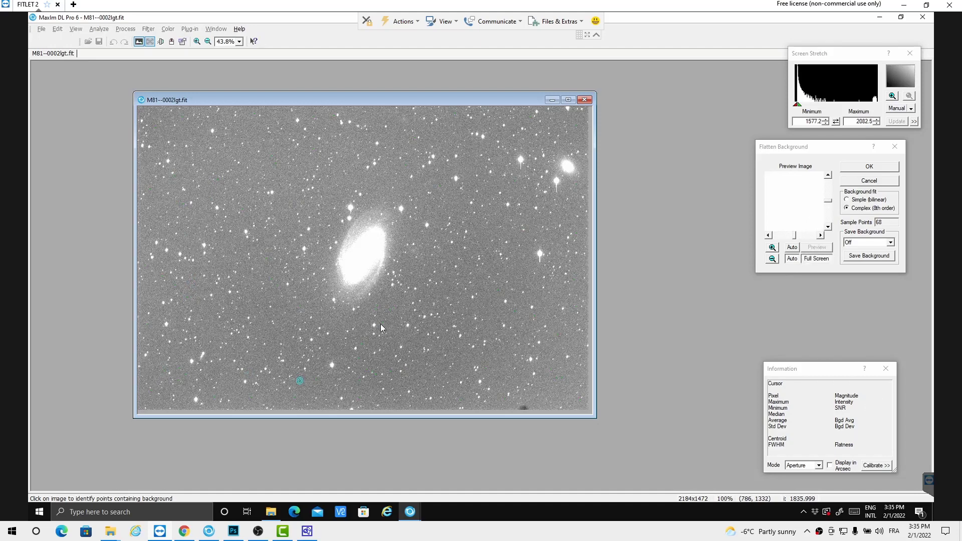
click(328, 323)
click(312, 287)
click(304, 291)
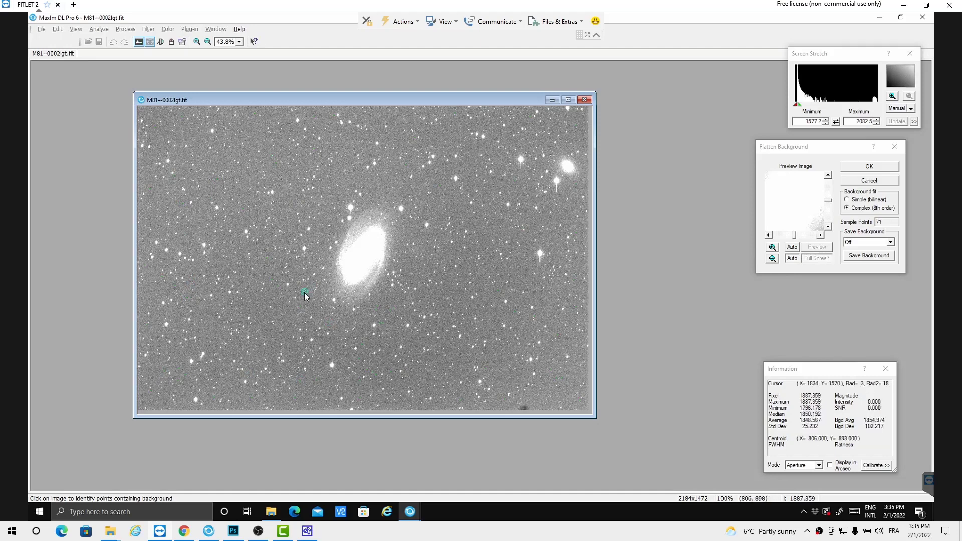
click(326, 228)
click(350, 192)
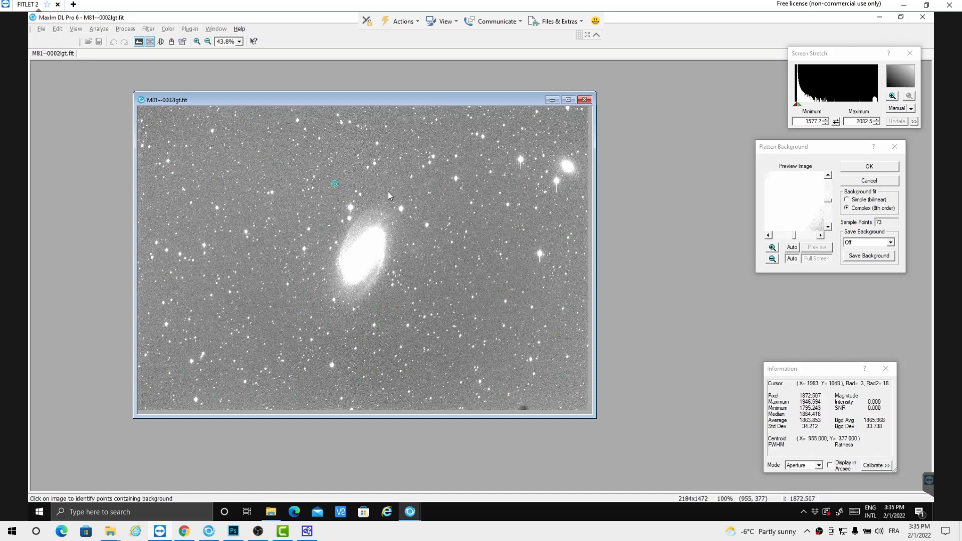
click(374, 189)
click(399, 166)
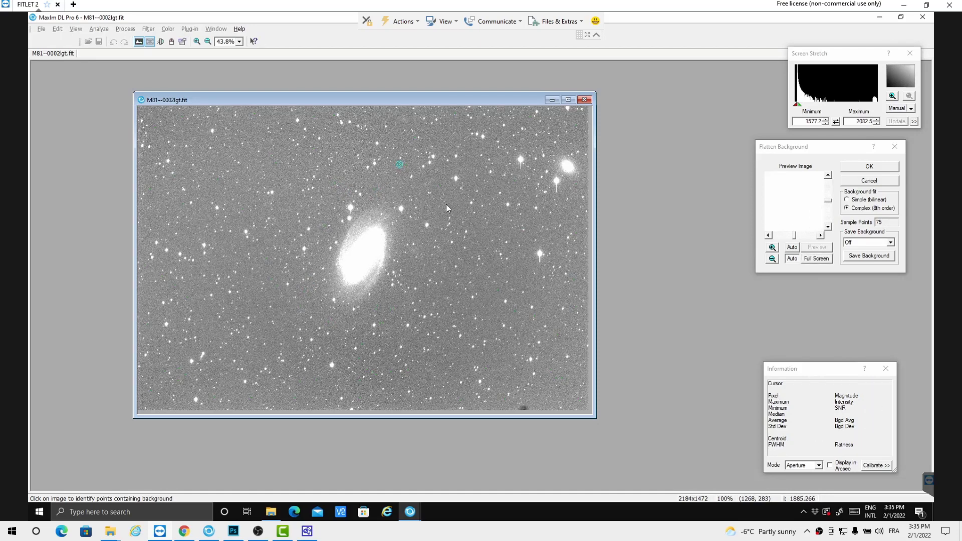
Add background sample points at the M81 galaxy's lower right, out to the image's lower-right corner, and up the right side past the small galaxy
click(449, 290)
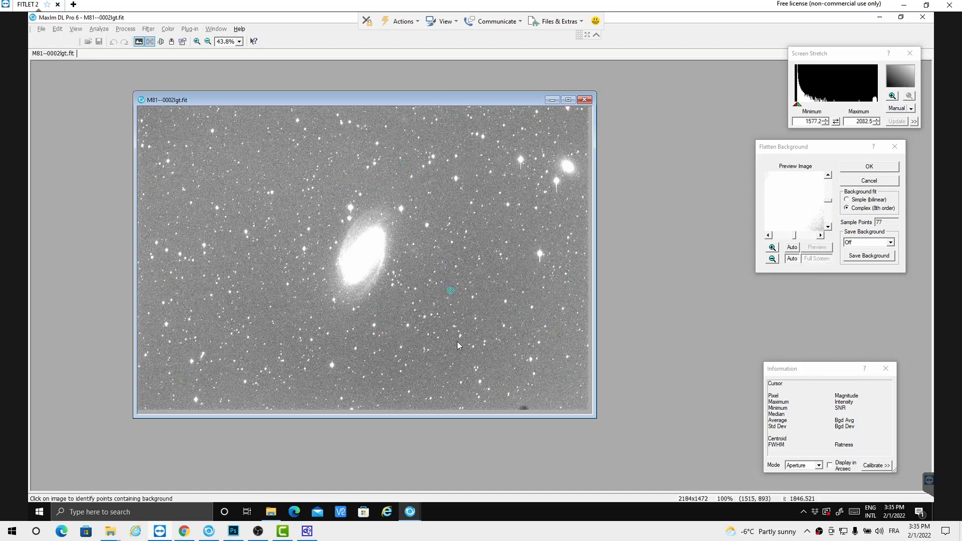
click(401, 328)
click(466, 353)
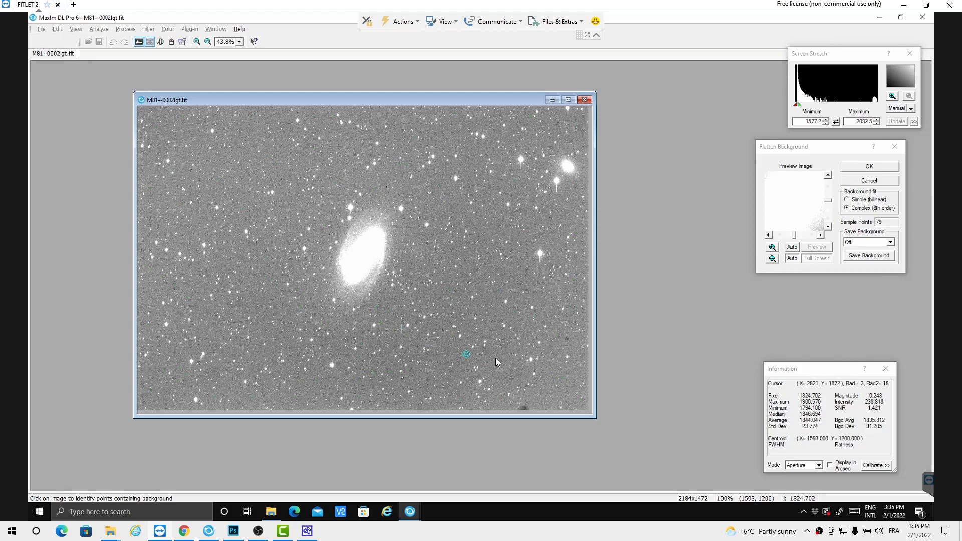
click(560, 372)
click(554, 318)
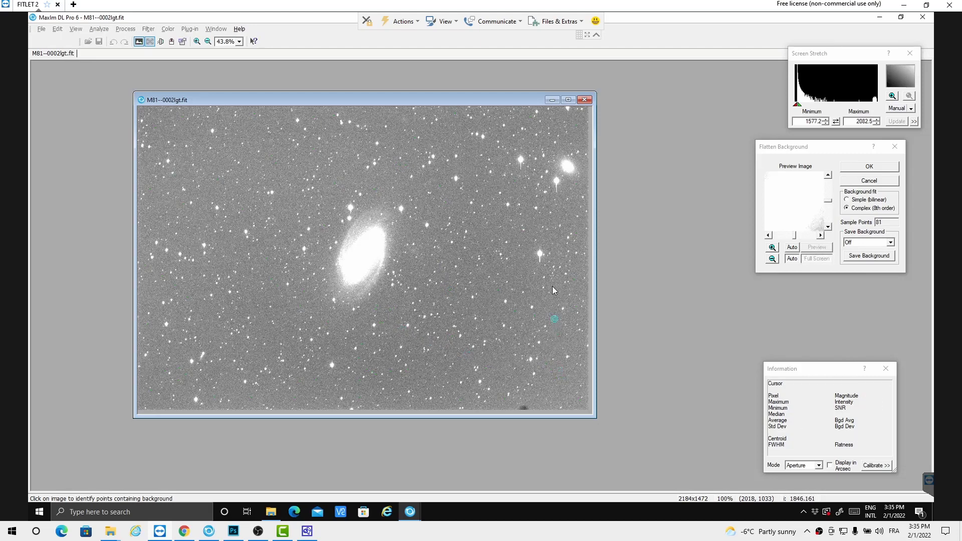
click(555, 256)
click(554, 230)
click(571, 203)
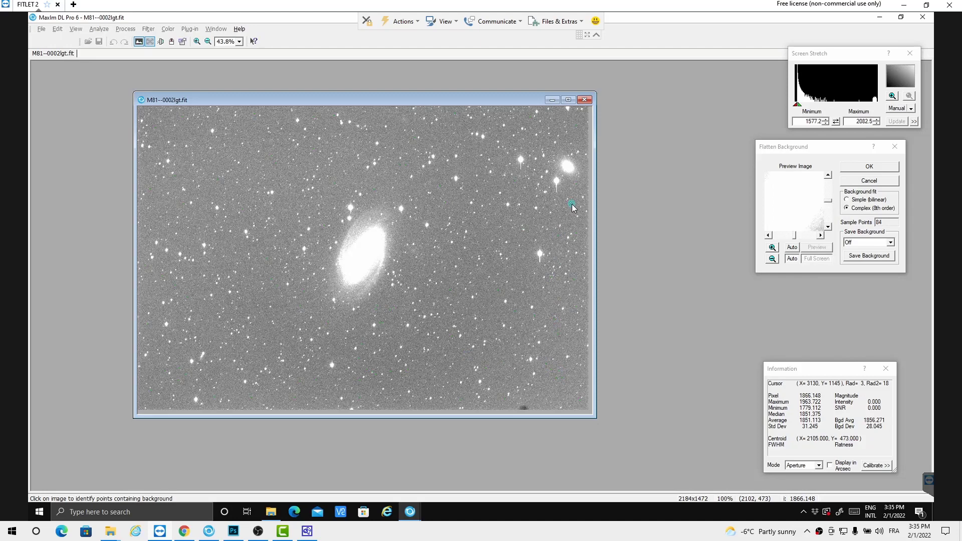
click(563, 136)
click(533, 147)
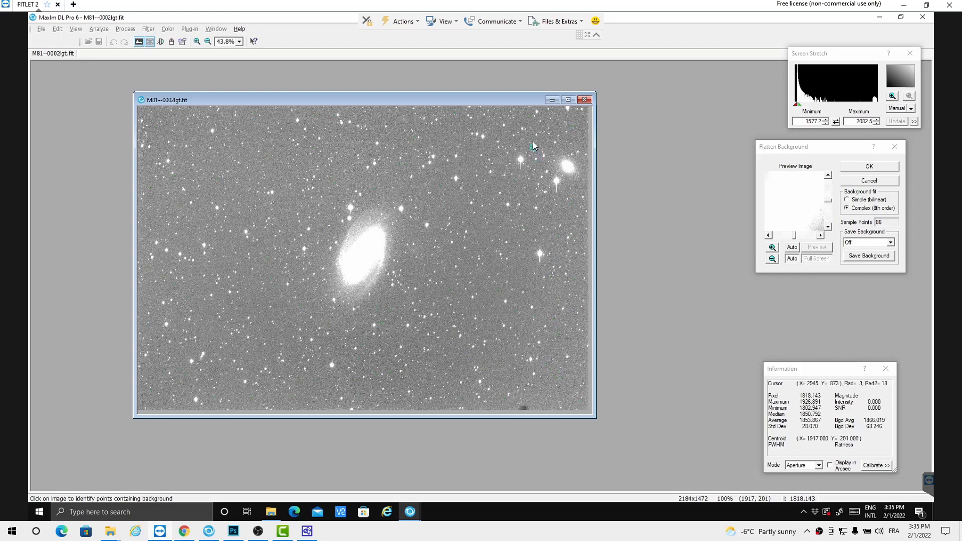
Place the remaining background sample points at the M81 galaxy's upper right, below it, and at its lower right
click(495, 196)
click(339, 349)
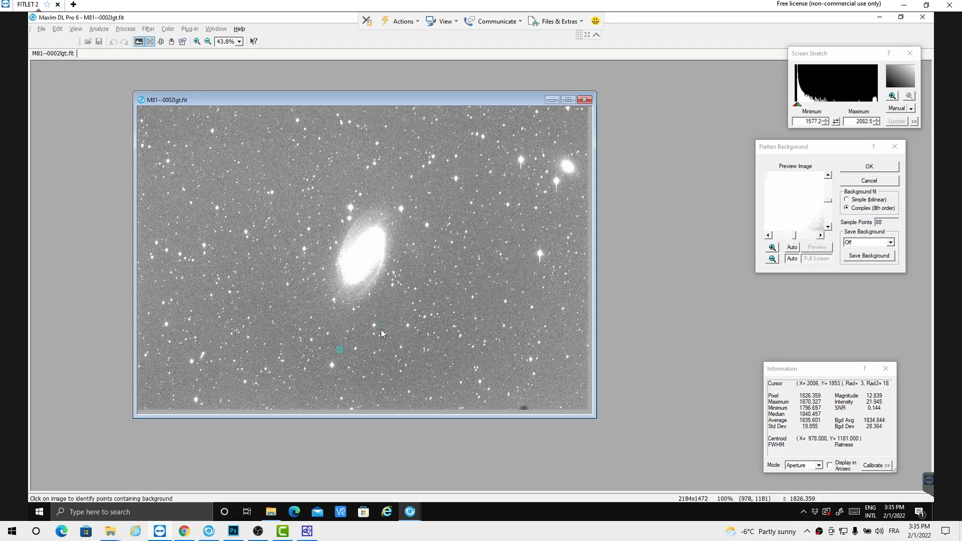
click(429, 334)
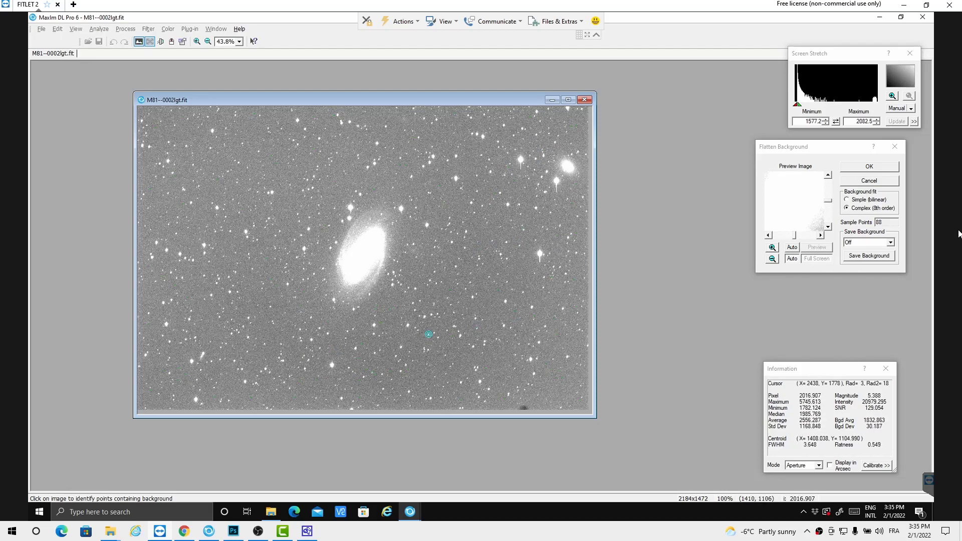
Apply the complex background flattening, then undo and redo it to compare the image before and after
click(869, 167)
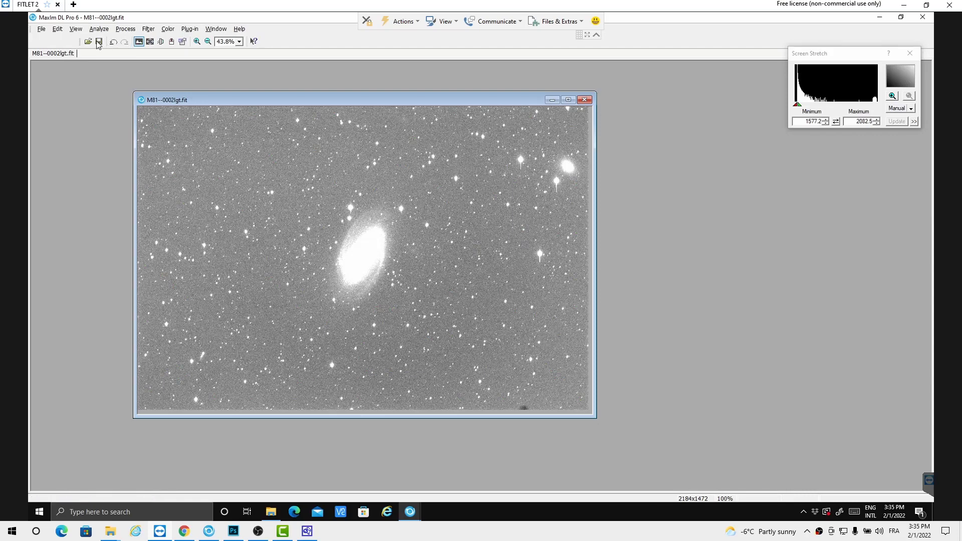
click(114, 43)
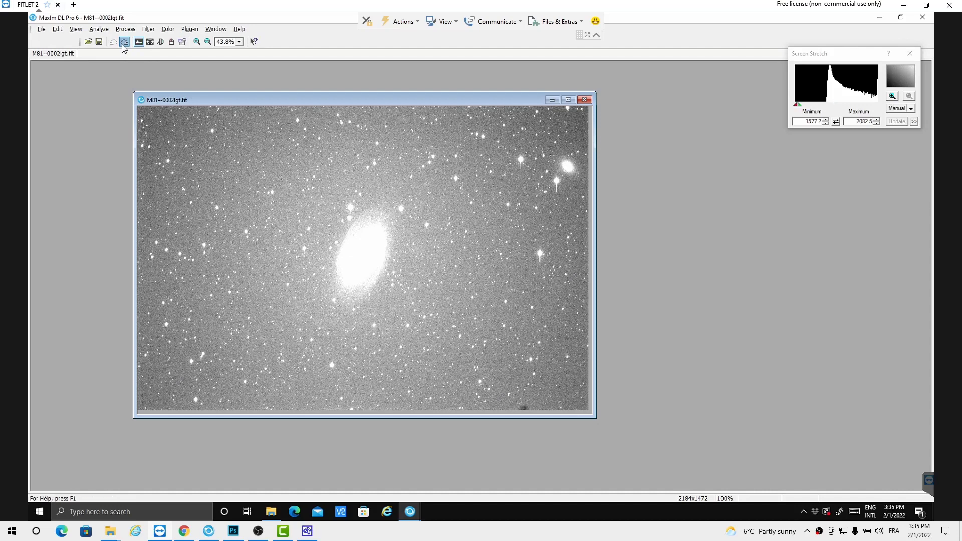
click(121, 44)
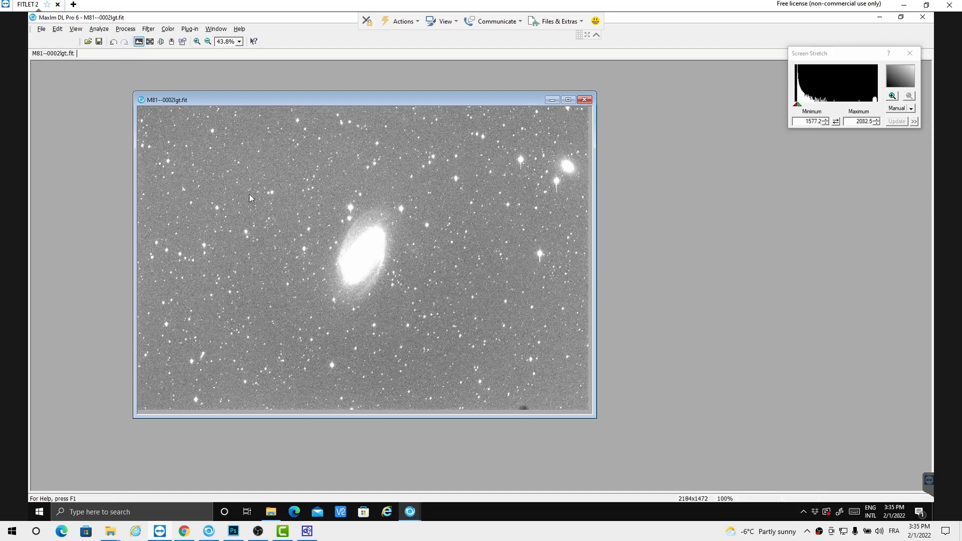
Try Auto Remove Gradient on the flattened image, compare it by undoing and redoing, and undo it
click(148, 30)
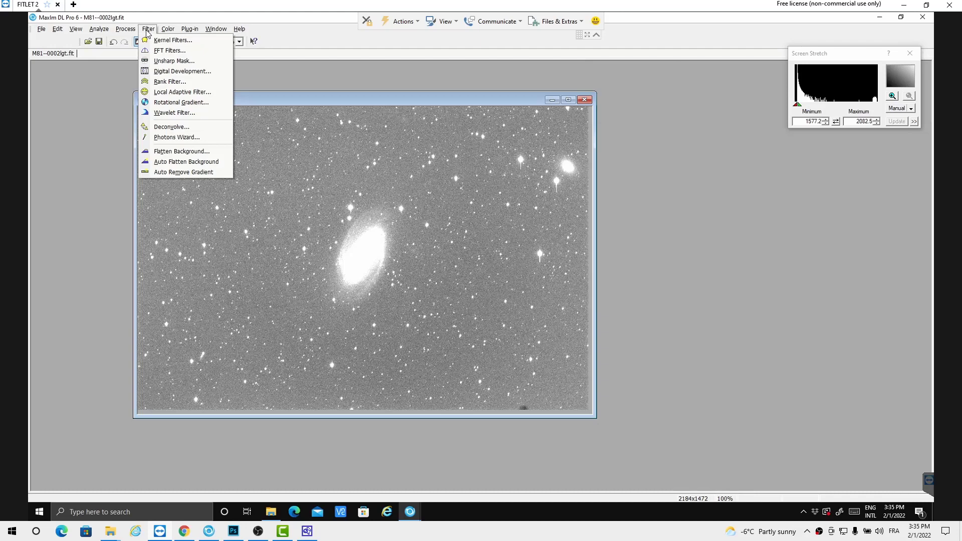
click(177, 172)
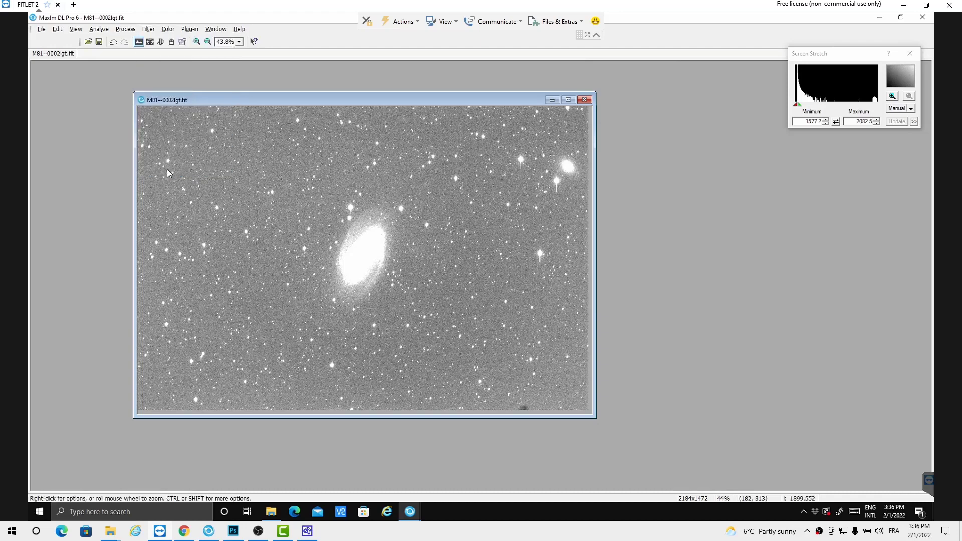
click(113, 44)
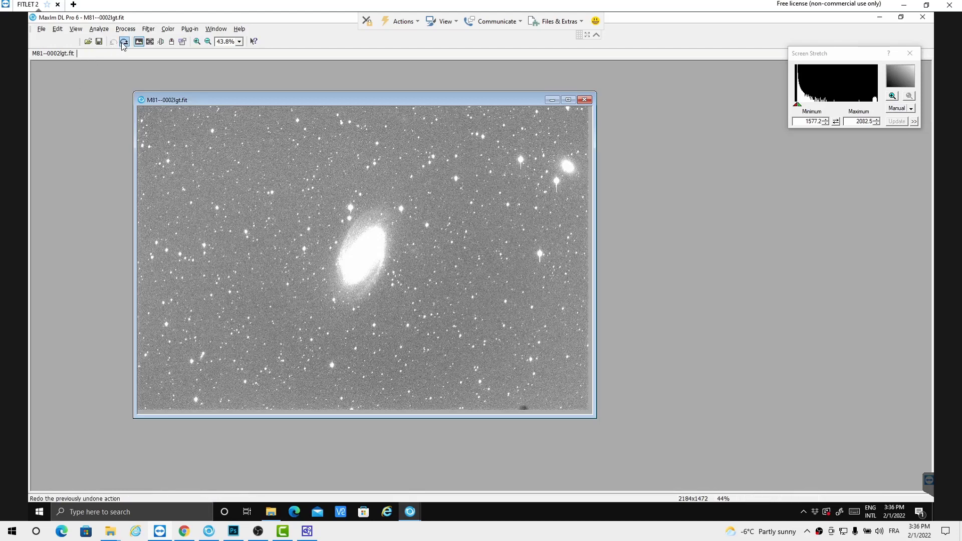
click(124, 43)
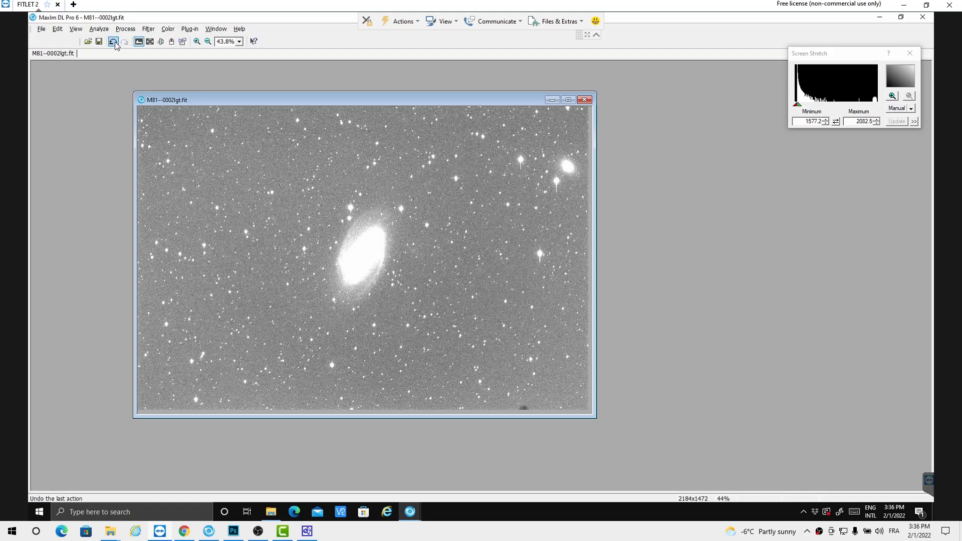
click(114, 44)
Apply Auto Flatten Background to the M81 image and keep the standard toolbar docked
click(149, 28)
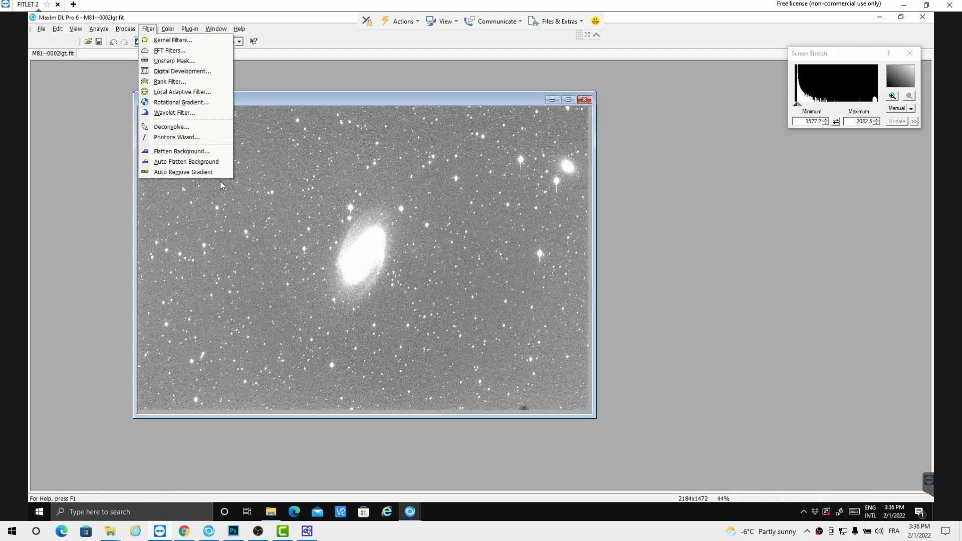
click(187, 162)
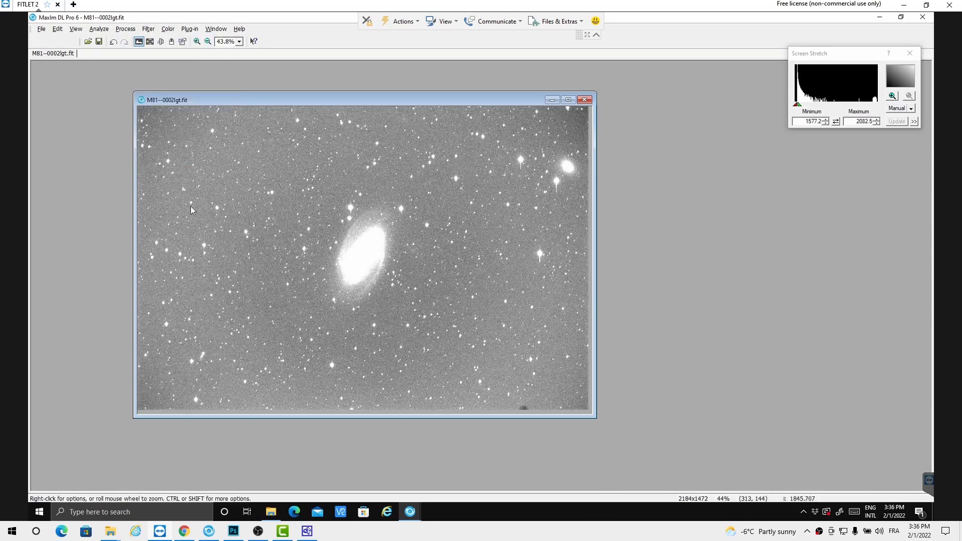
double_click(108, 44)
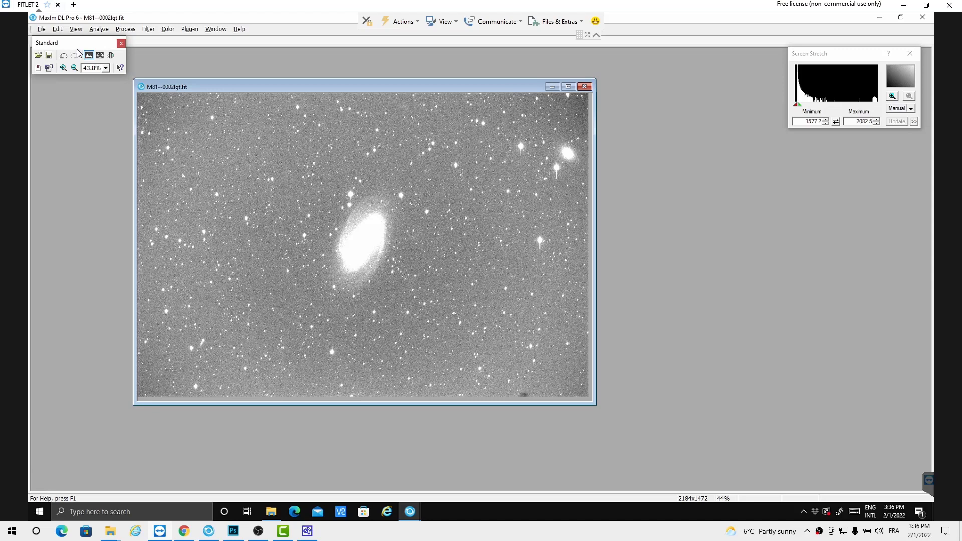
double_click(93, 42)
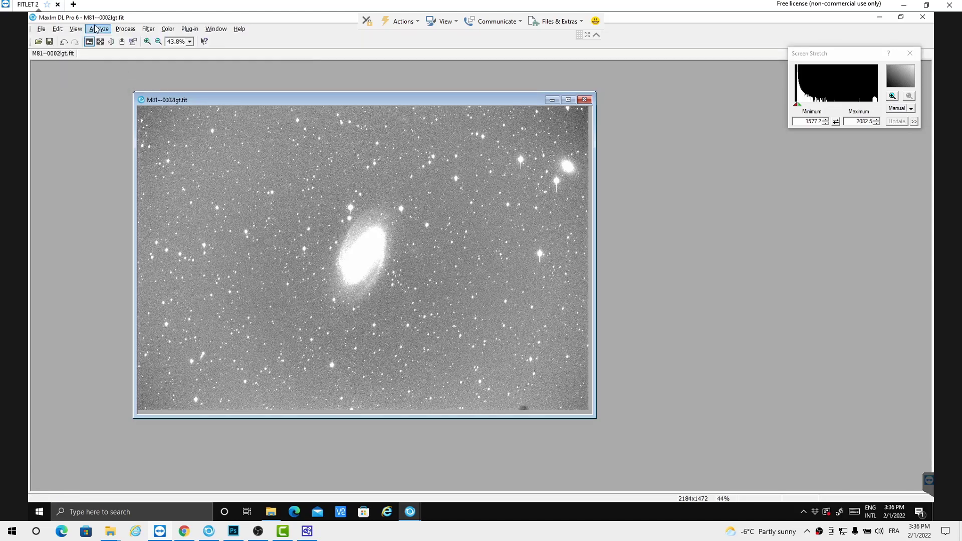
Undo the automatic background flattening on the M81 image
click(64, 43)
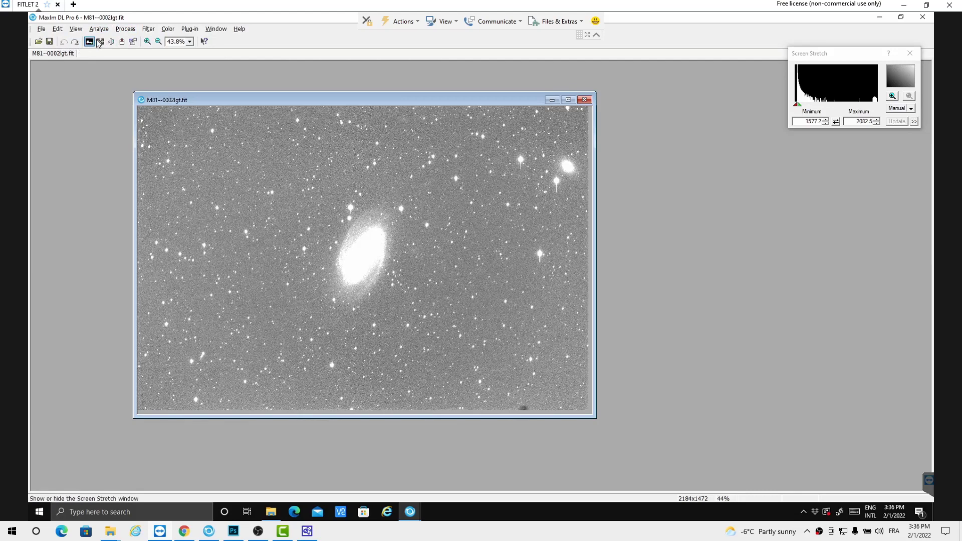
click(126, 30)
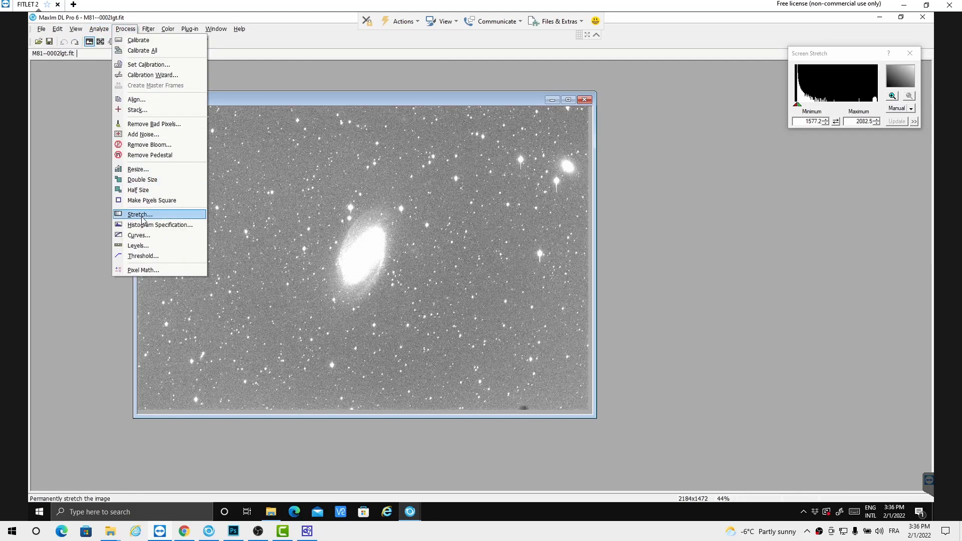
mouse_move(148, 29)
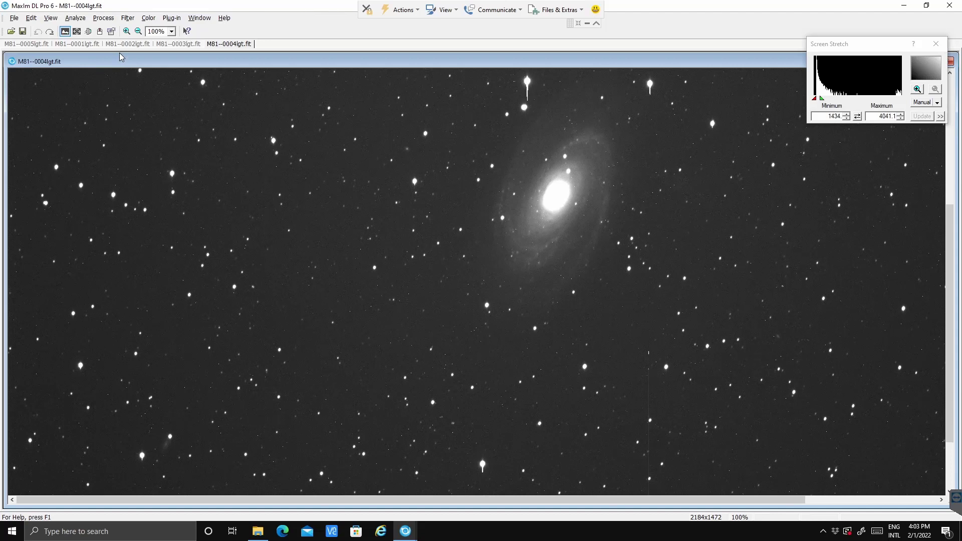
Open the Batch Process window over the M81--0004lgt.fit image and move it clear of the galaxy
click(50, 18)
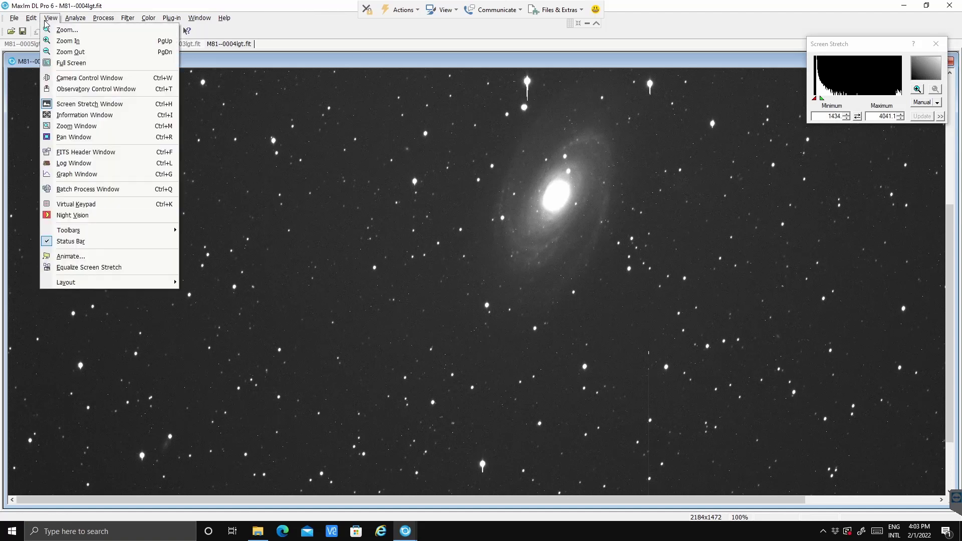
click(95, 193)
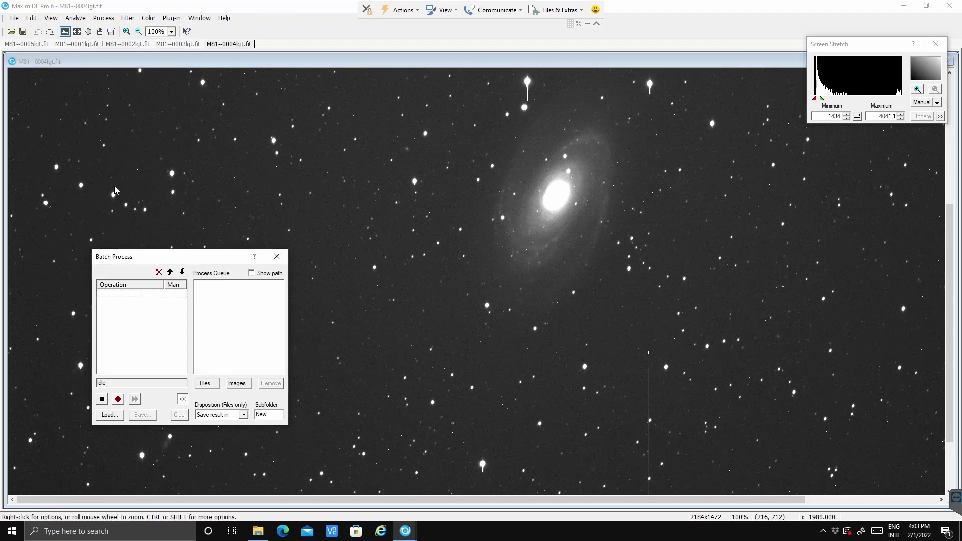
click(114, 190)
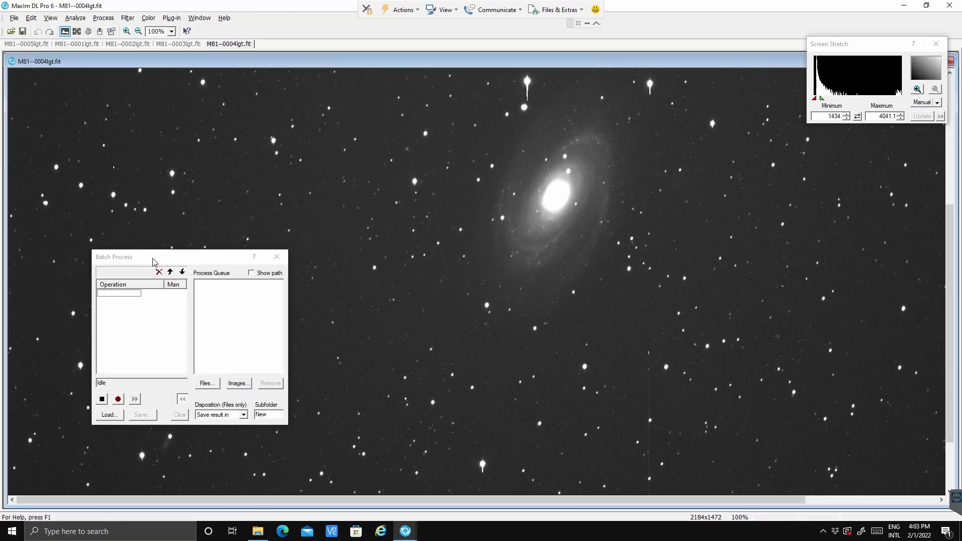
drag(152, 261, 95, 215)
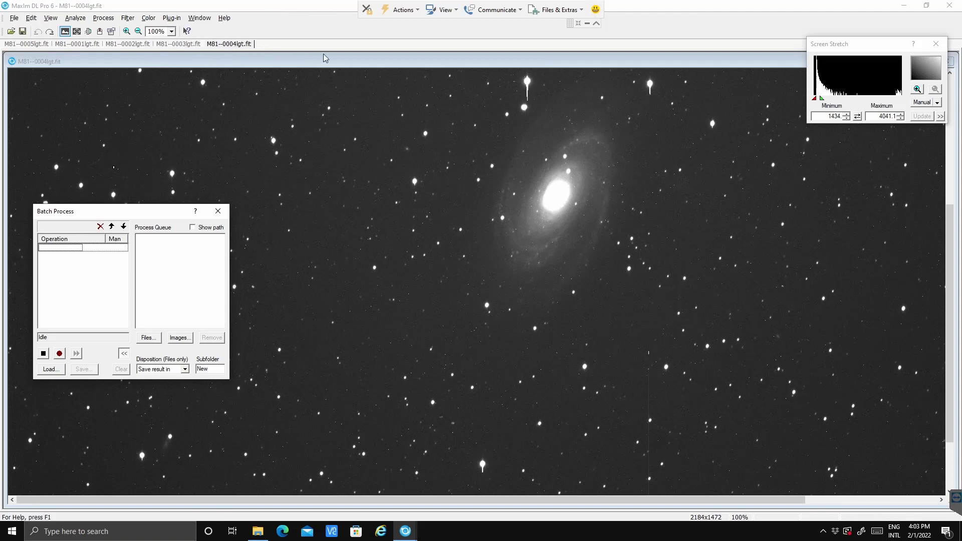
click(253, 59)
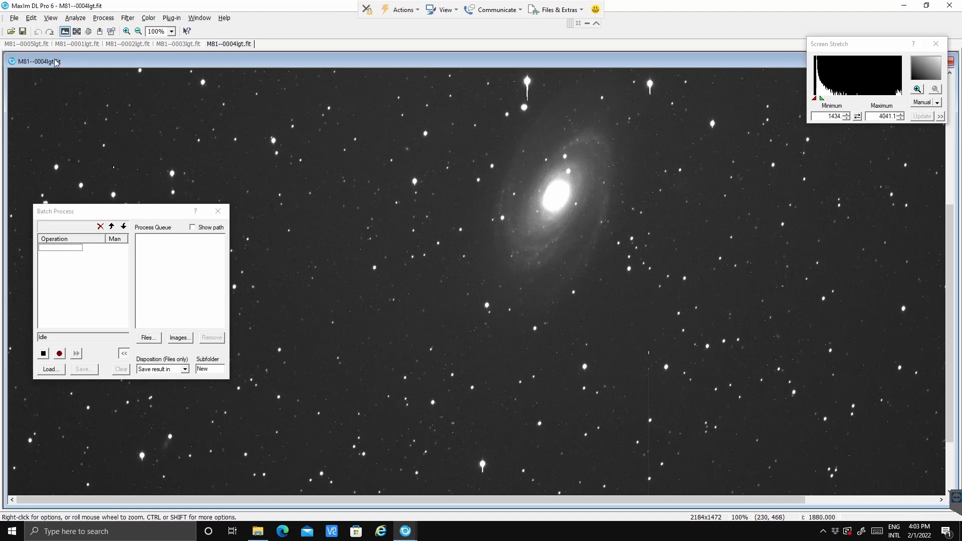
Try Remove Bloom on M81--0004lgt.fit with automatic identification at saturation level 52000, and undo it
click(104, 19)
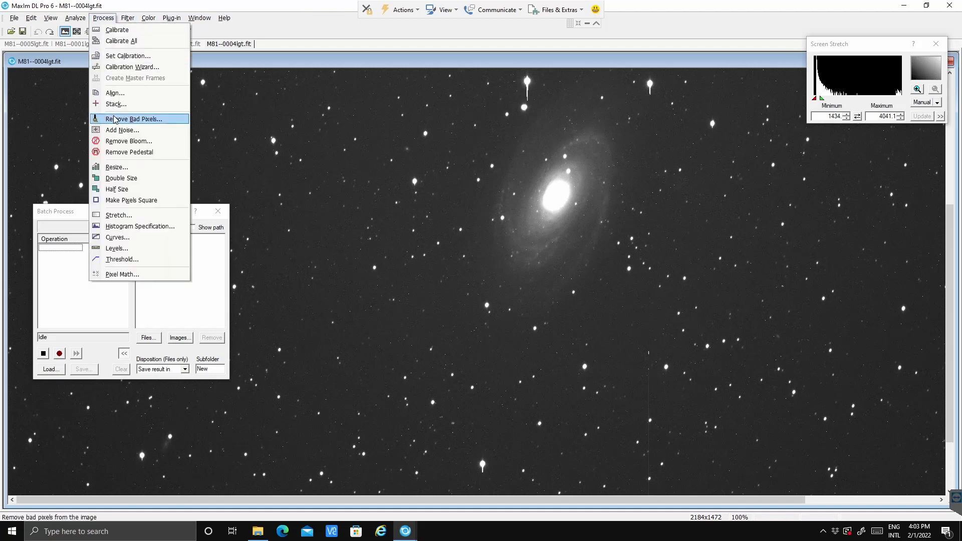
click(122, 143)
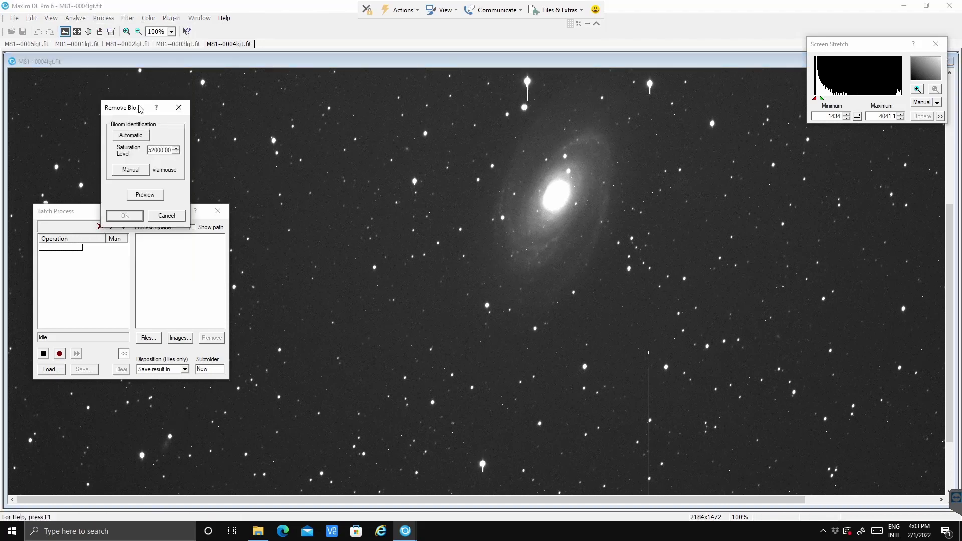
drag(141, 107, 170, 57)
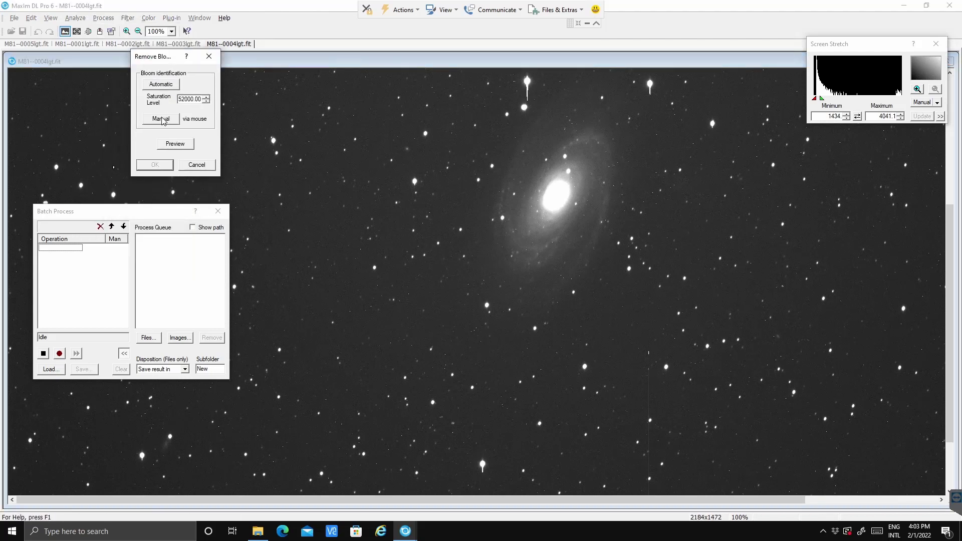
click(159, 85)
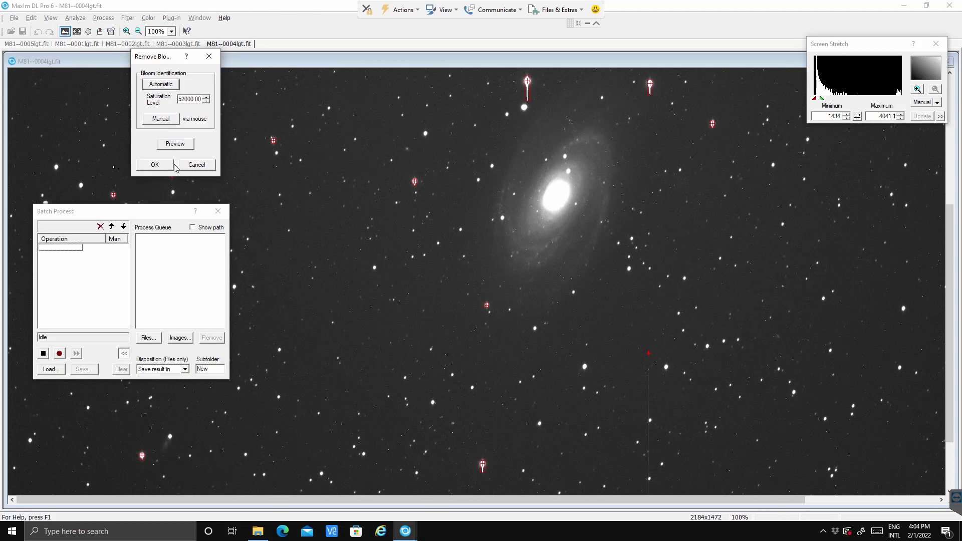
click(155, 165)
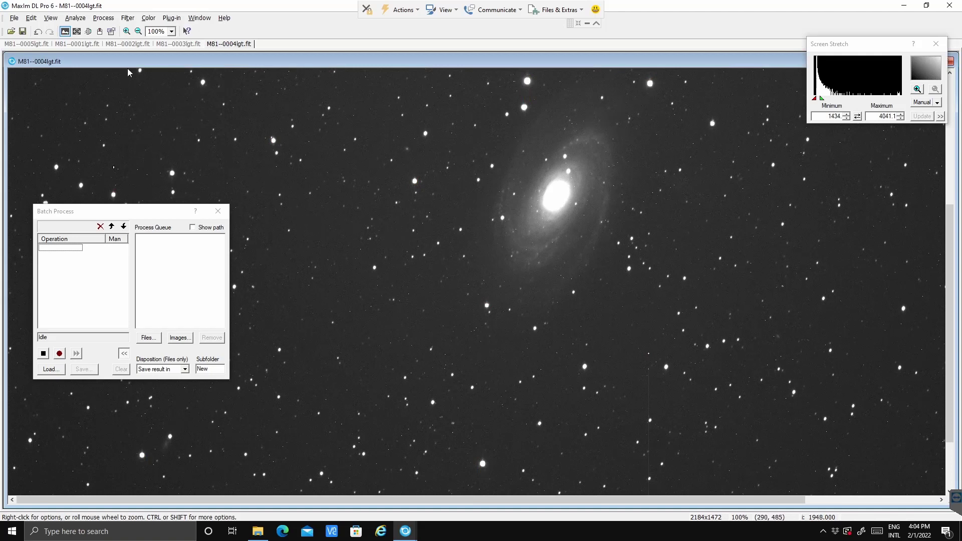
click(37, 33)
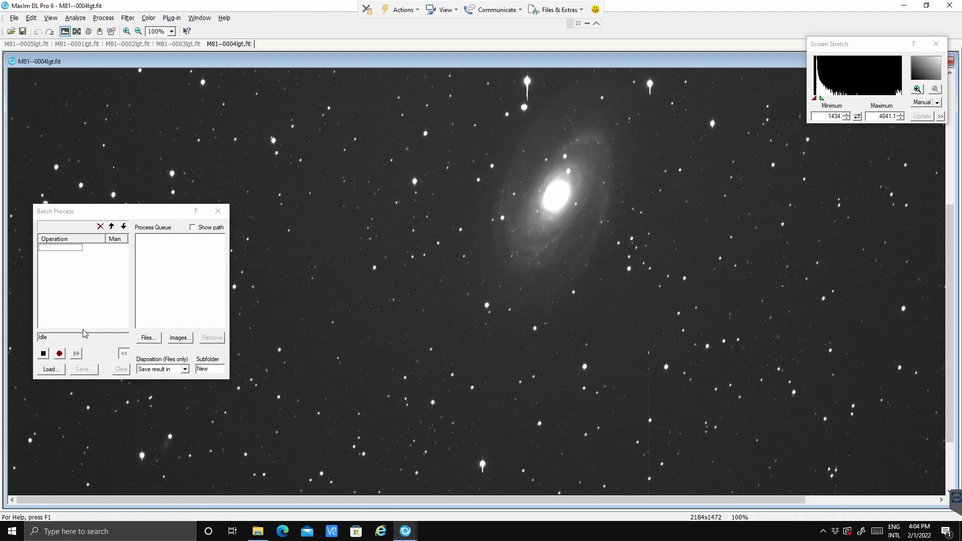
Start recording the batch and apply Remove Bloom with automatic identification at saturation level 52000
click(59, 353)
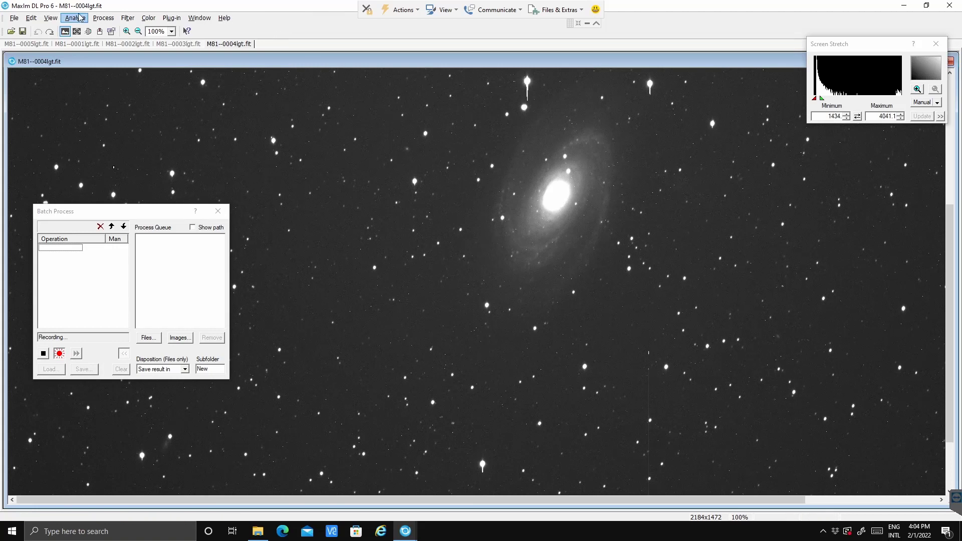
click(102, 18)
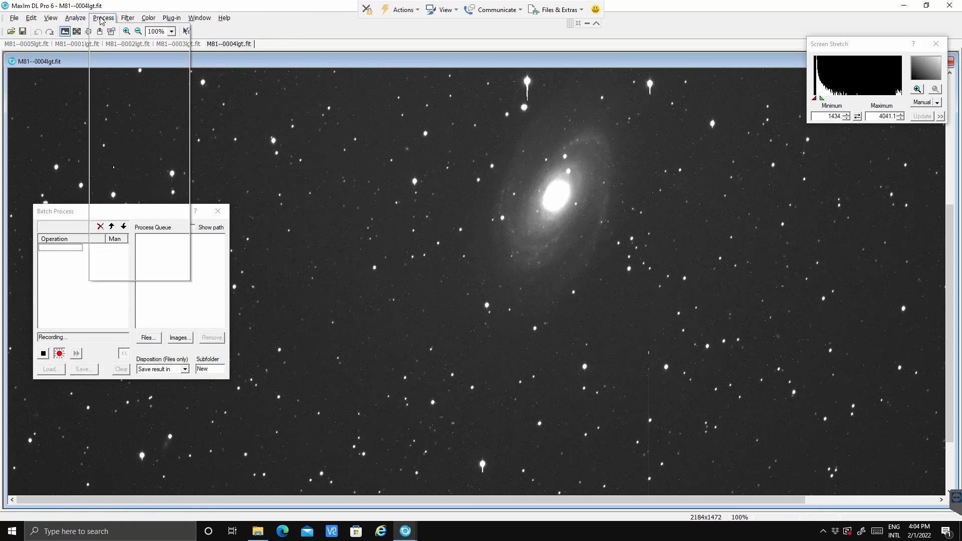
click(116, 142)
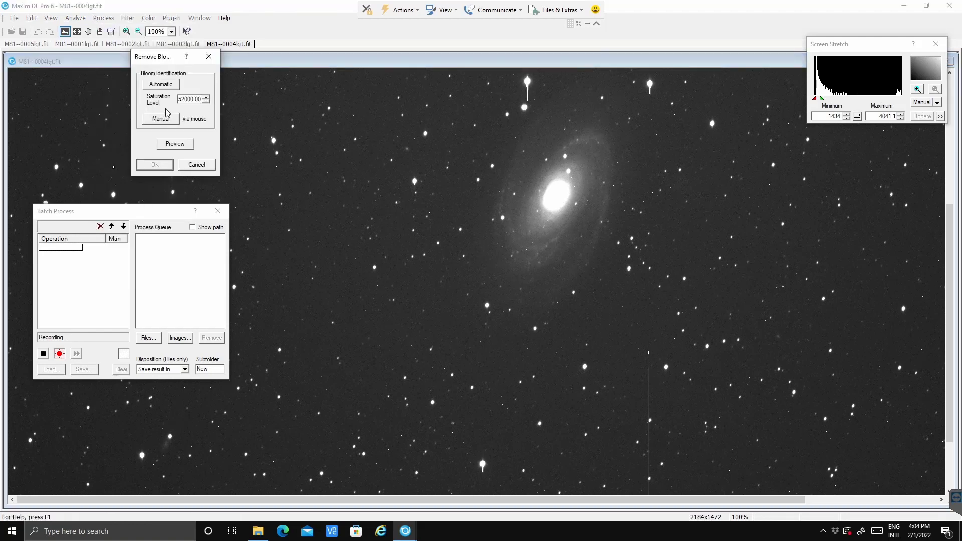
click(167, 84)
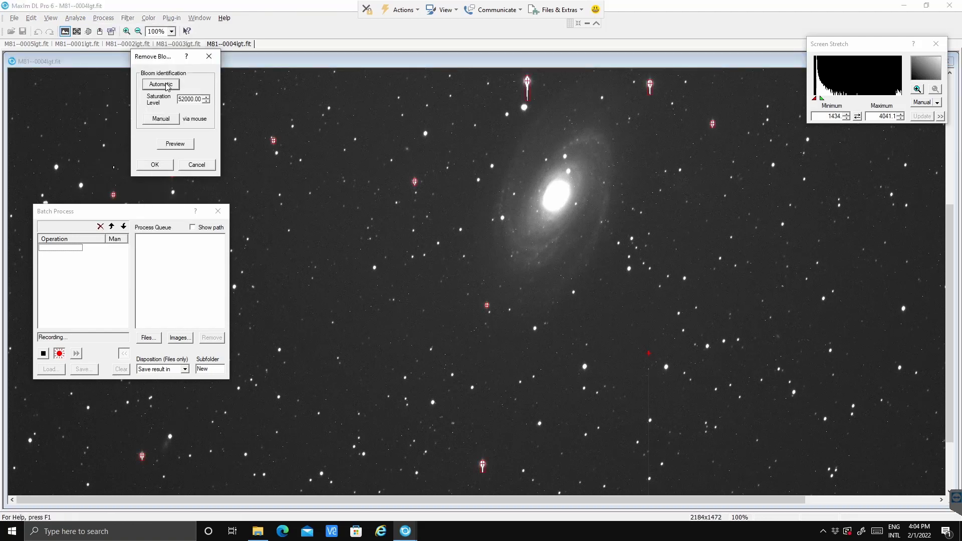
click(155, 165)
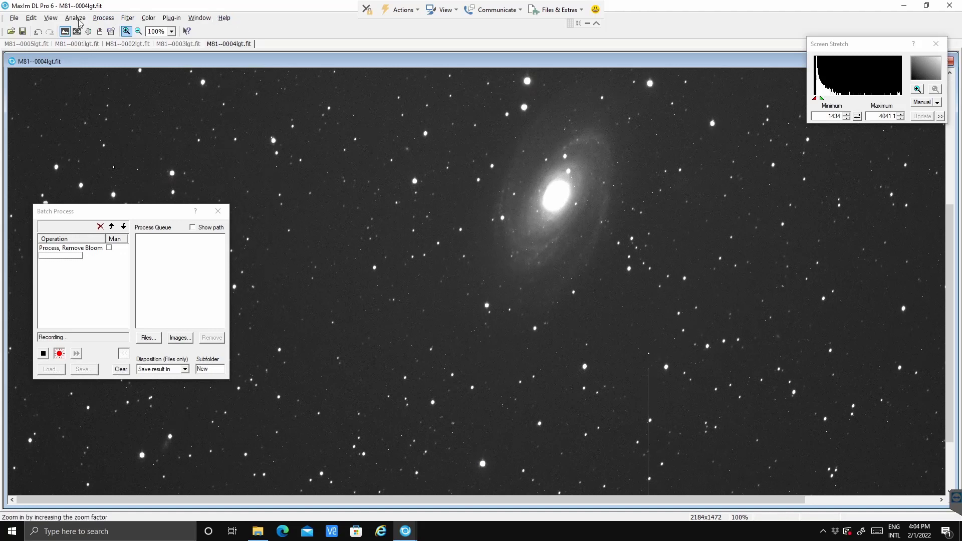
Delete the column 223 entry from bad pixel map Map1 and save the map
click(98, 20)
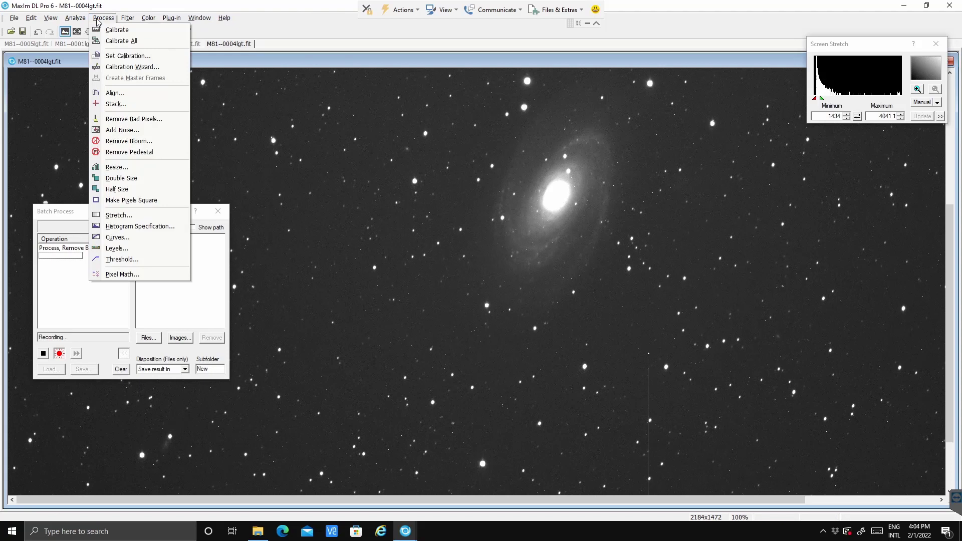
click(120, 122)
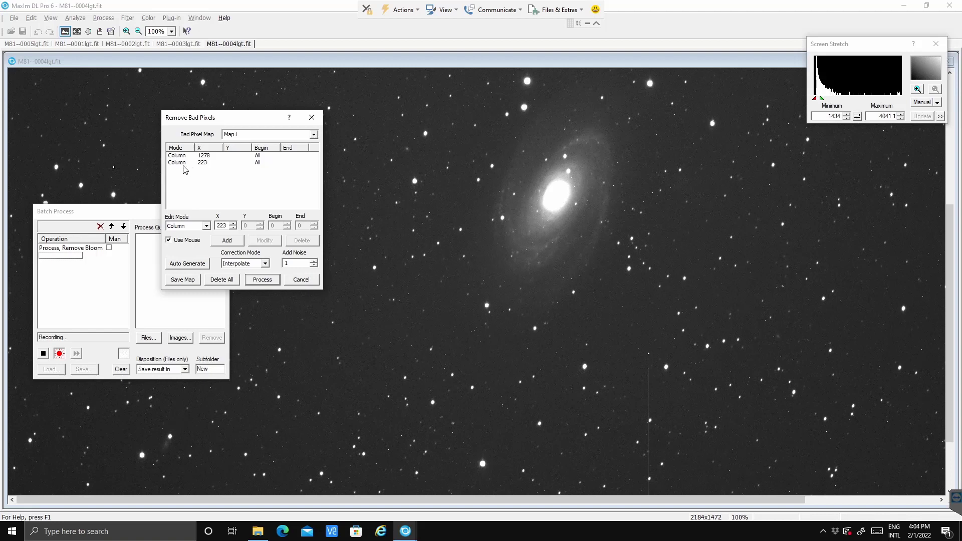
click(183, 163)
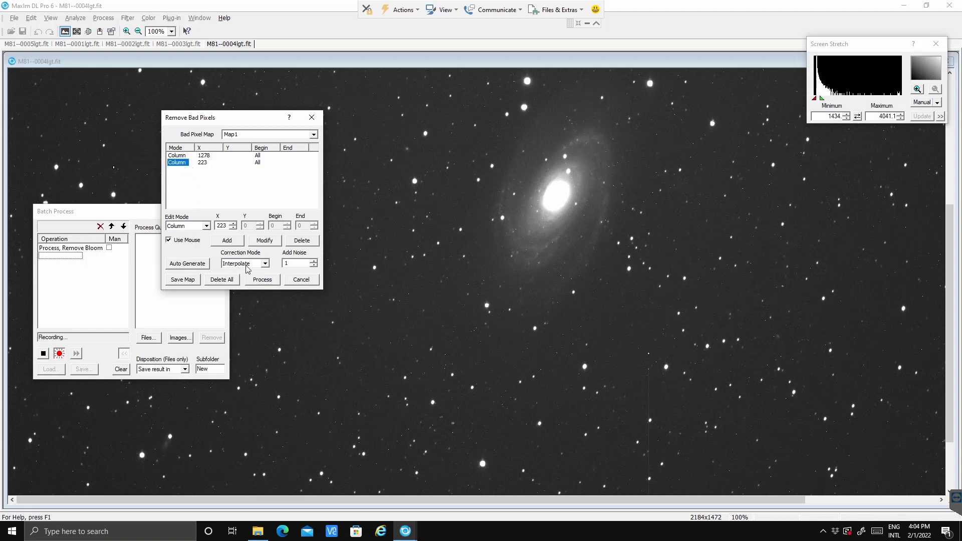
click(306, 241)
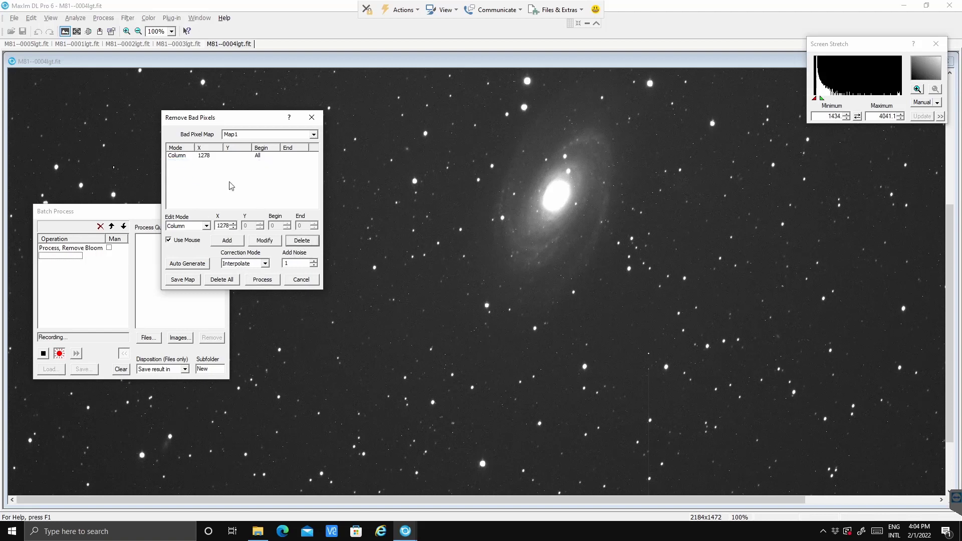
click(182, 280)
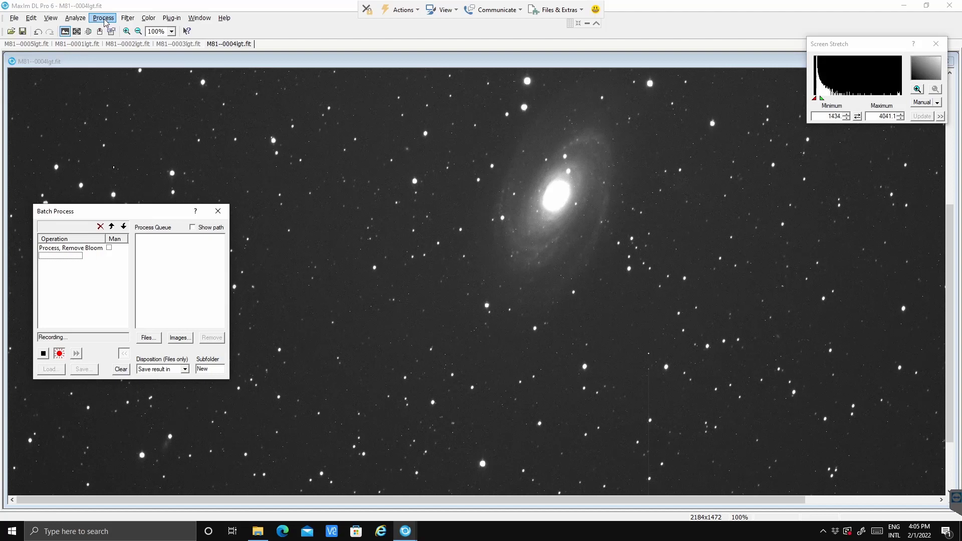
Record bad pixel removal using Map1 with column 1278 and Interpolate correction
click(104, 19)
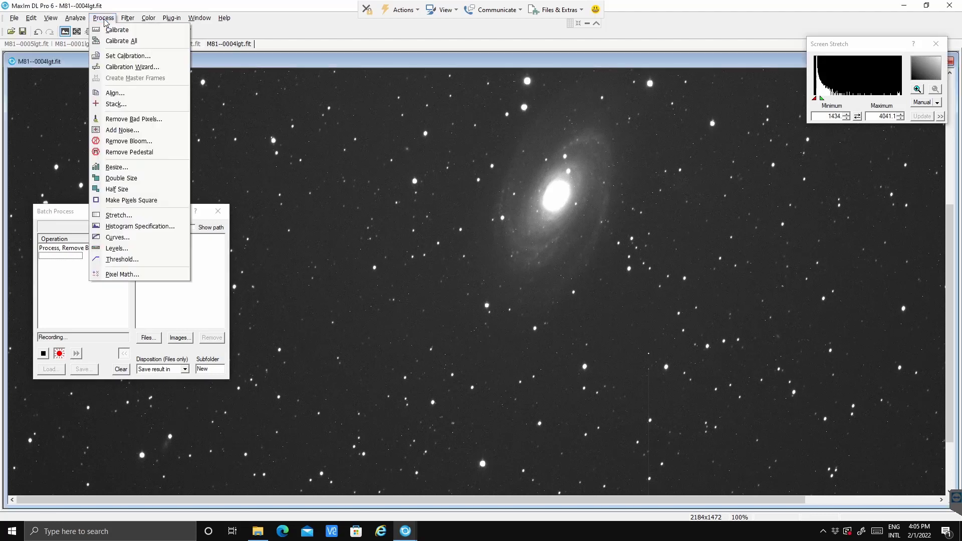
click(129, 119)
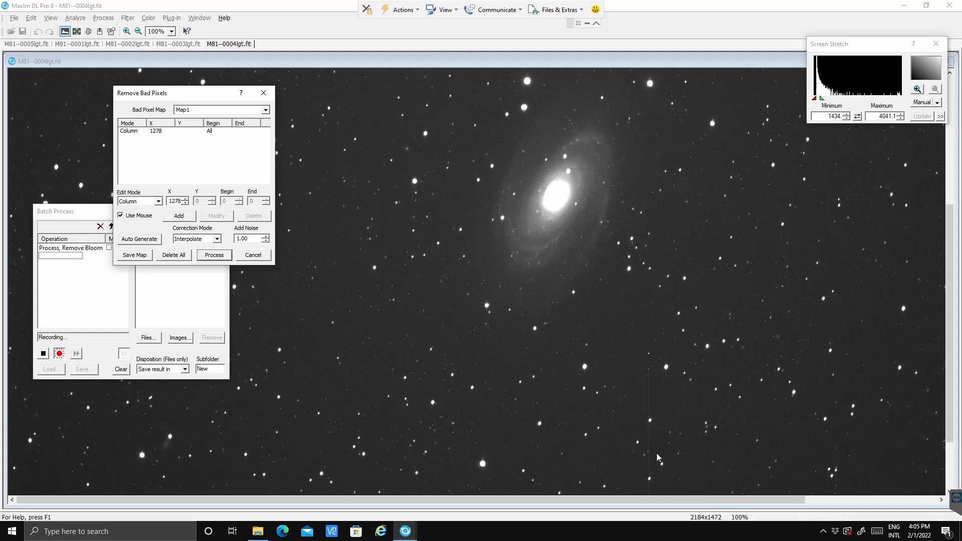
click(209, 256)
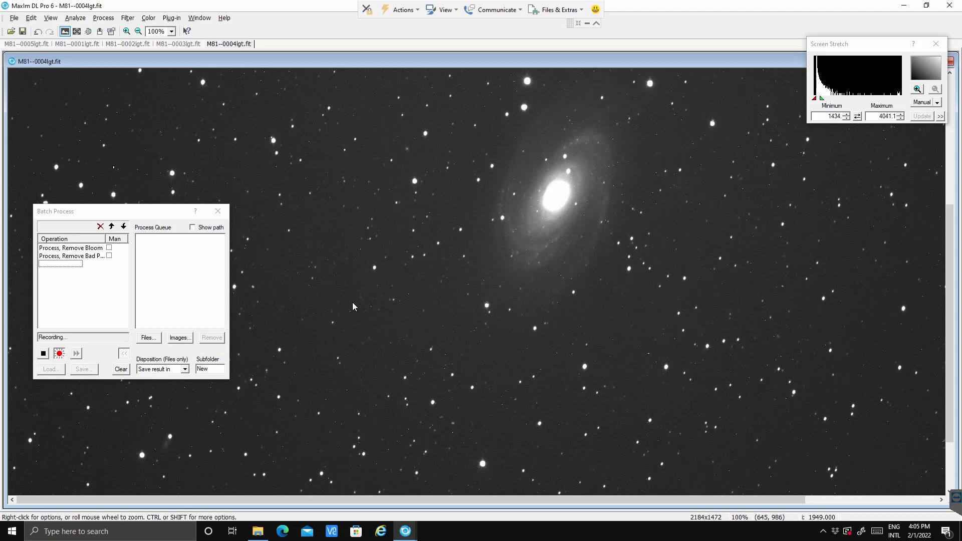
Record a Hot Pixel kernel filter with a 20% threshold on the M81 image
scroll(352, 302, up, 5)
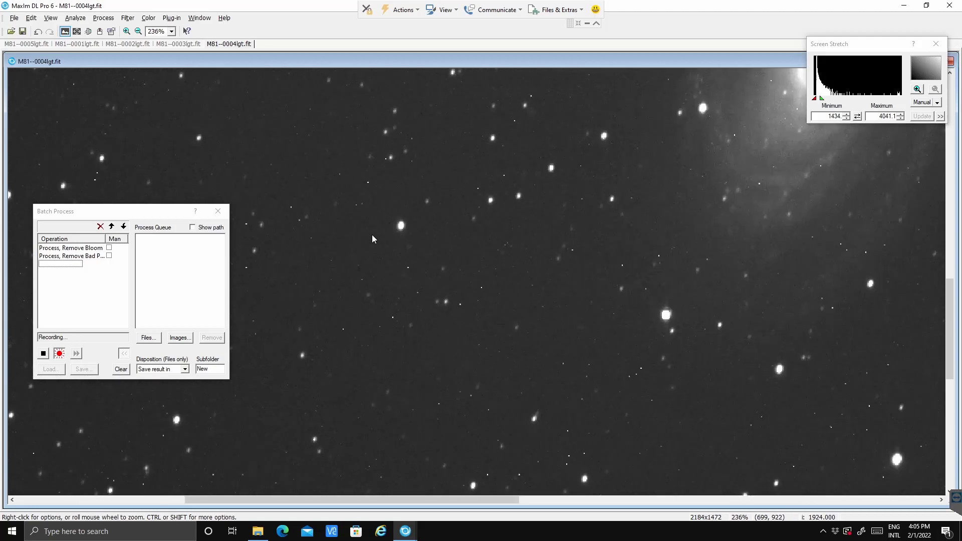
click(125, 20)
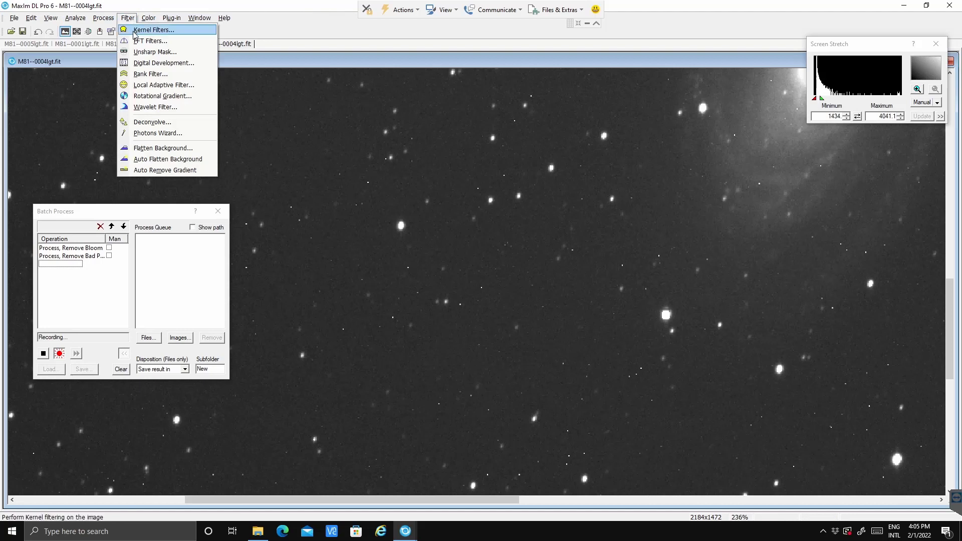
click(134, 31)
scroll(335, 185, down, 1)
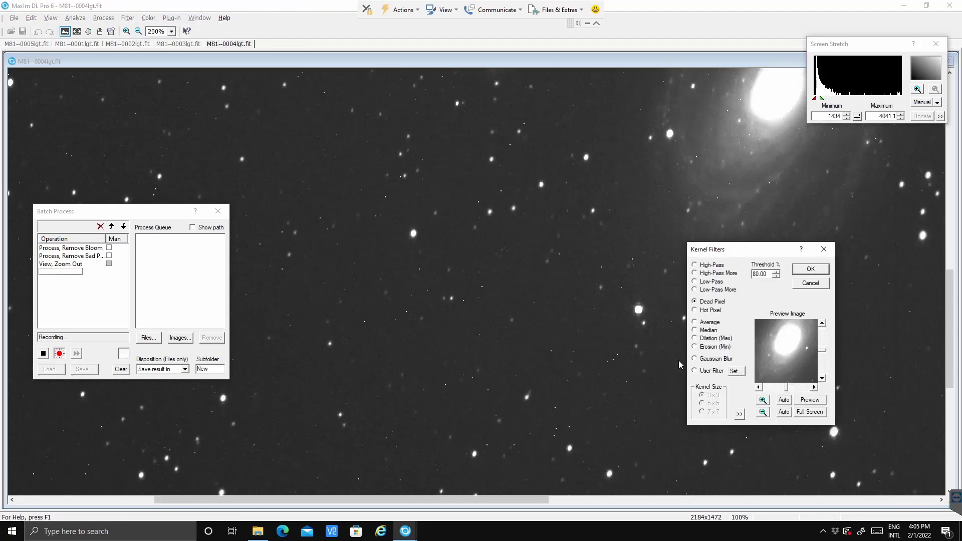
click(695, 311)
click(785, 412)
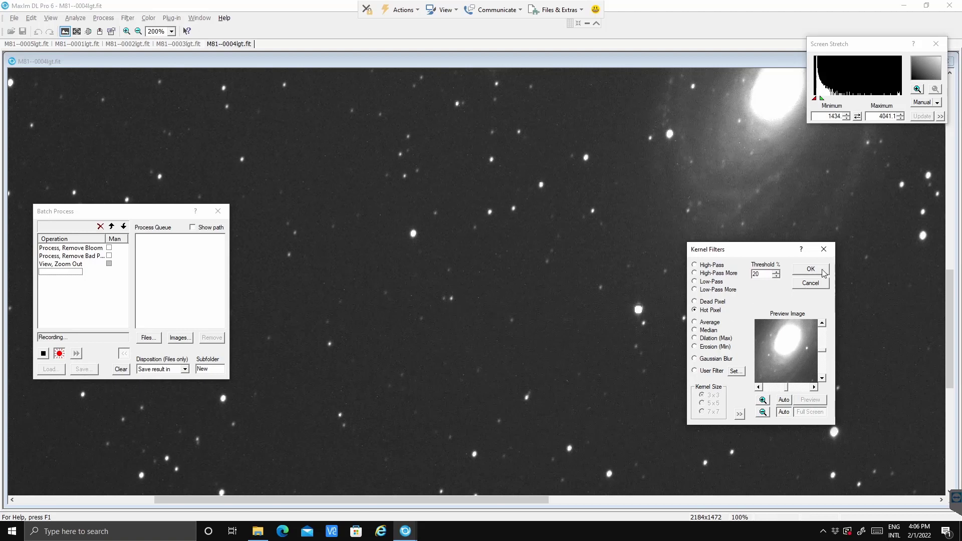
click(808, 270)
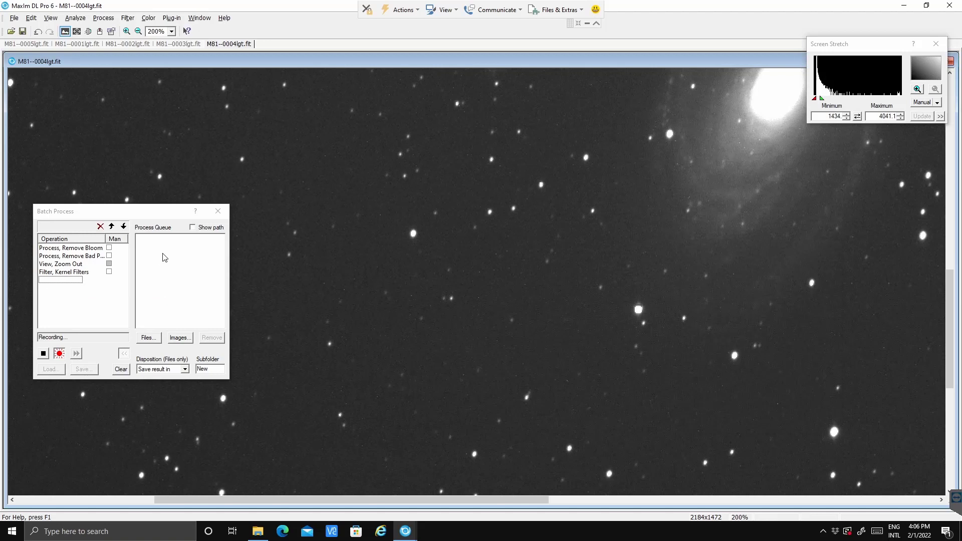
Record a Dead Pixel kernel filter on the M81 image
click(128, 19)
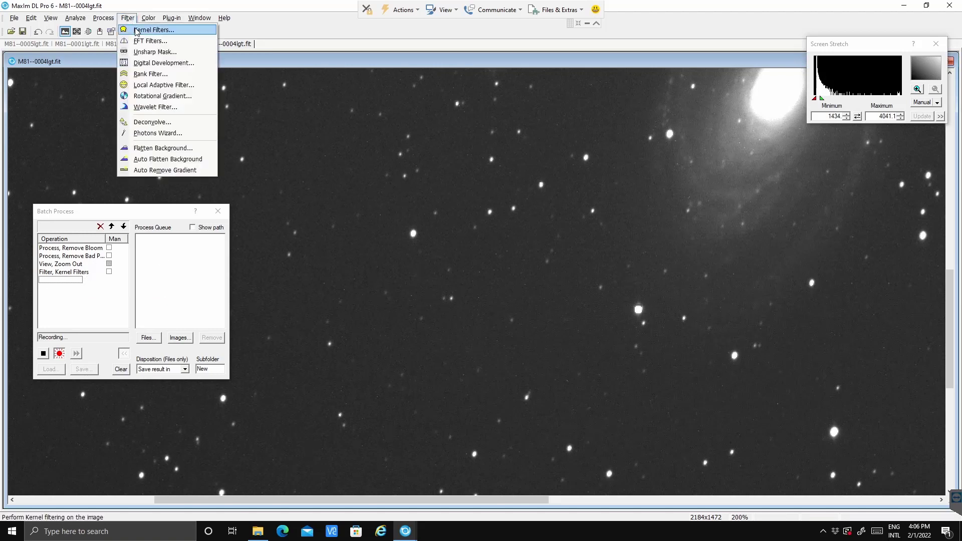
key(Escape)
scroll(488, 274, down, 1)
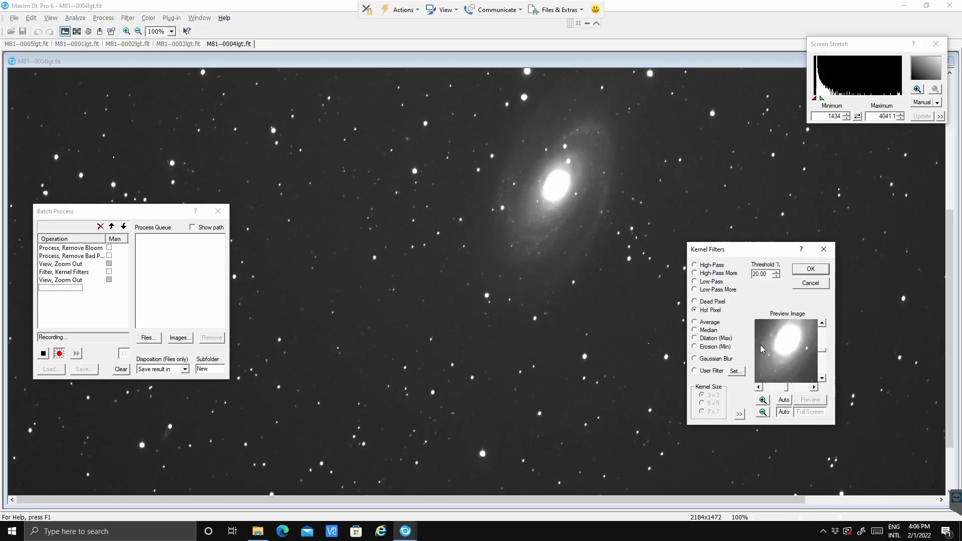
click(695, 302)
click(811, 269)
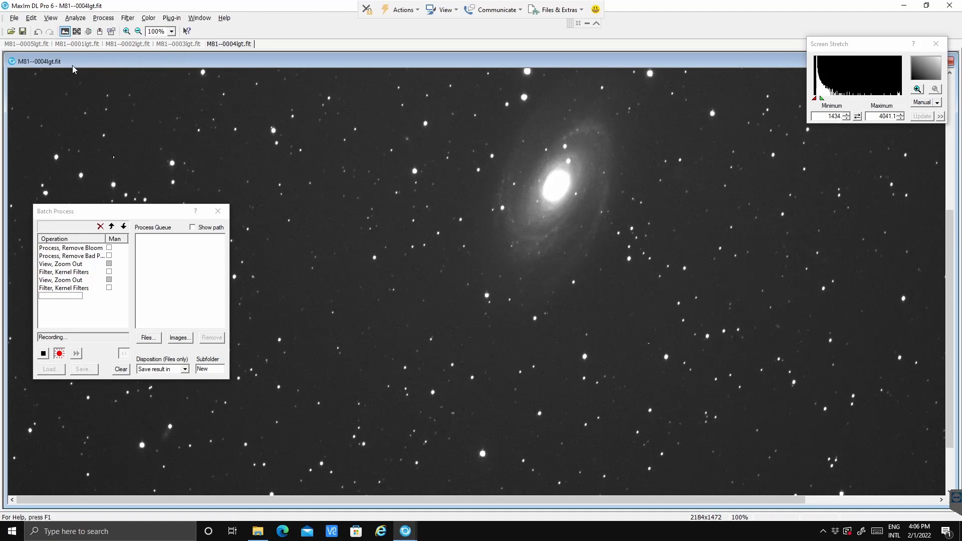
Queue M81 frames 0001, 0002, 0003 and 0005, and run the recorded batch process on them
click(179, 338)
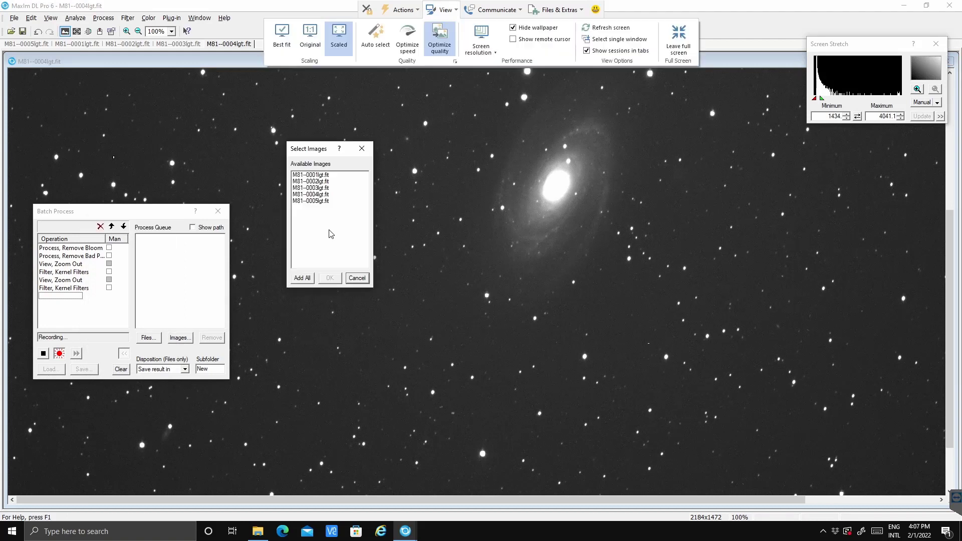
click(316, 201)
ctrl+click(310, 175)
ctrl+click(310, 182)
ctrl+click(322, 187)
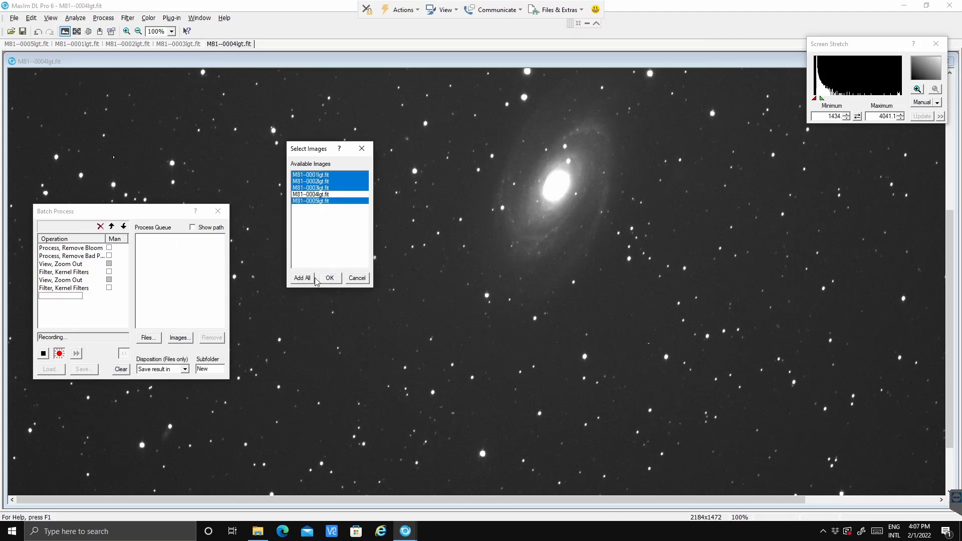
click(330, 278)
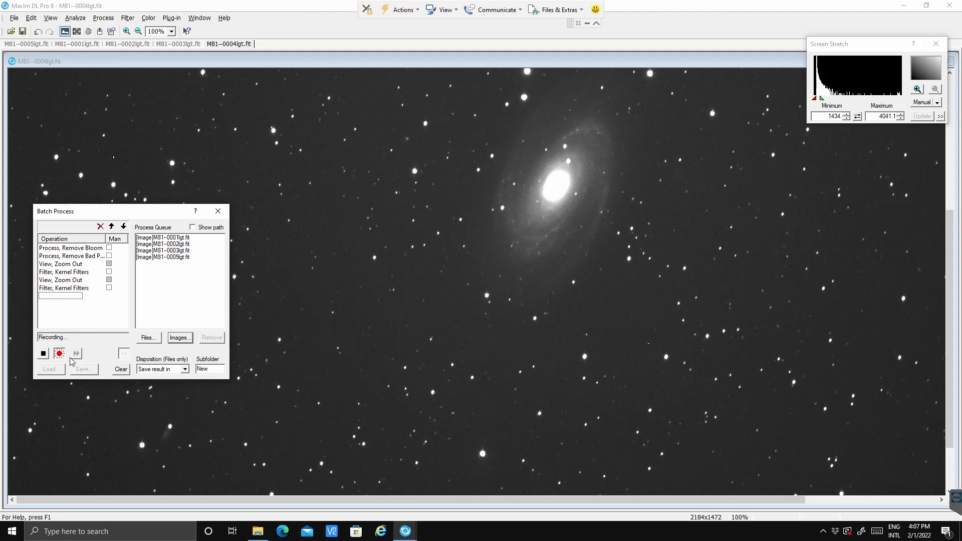
click(44, 354)
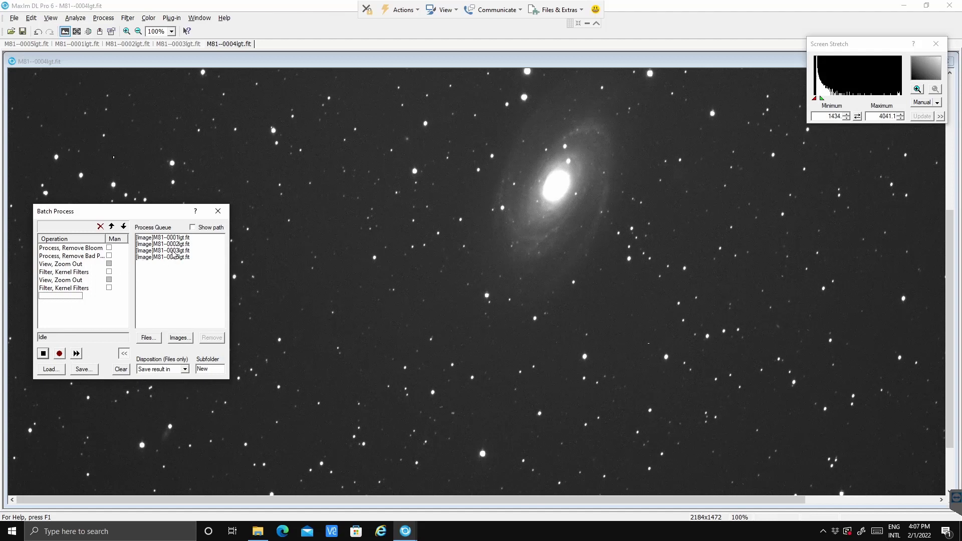
click(77, 355)
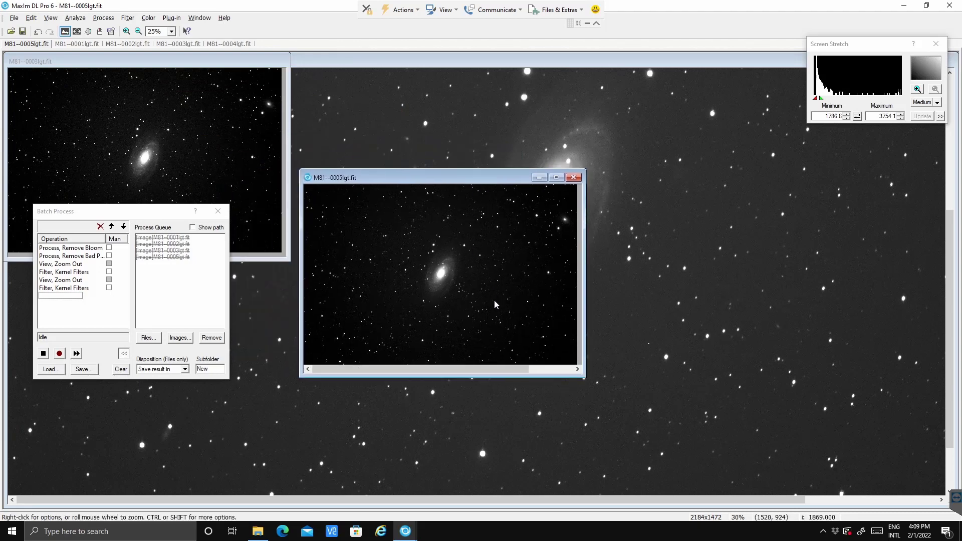
Examine the processed M81--0005lgt.fit frame up close, then return to M81--0004lgt.fit
scroll(494, 304, up, 1)
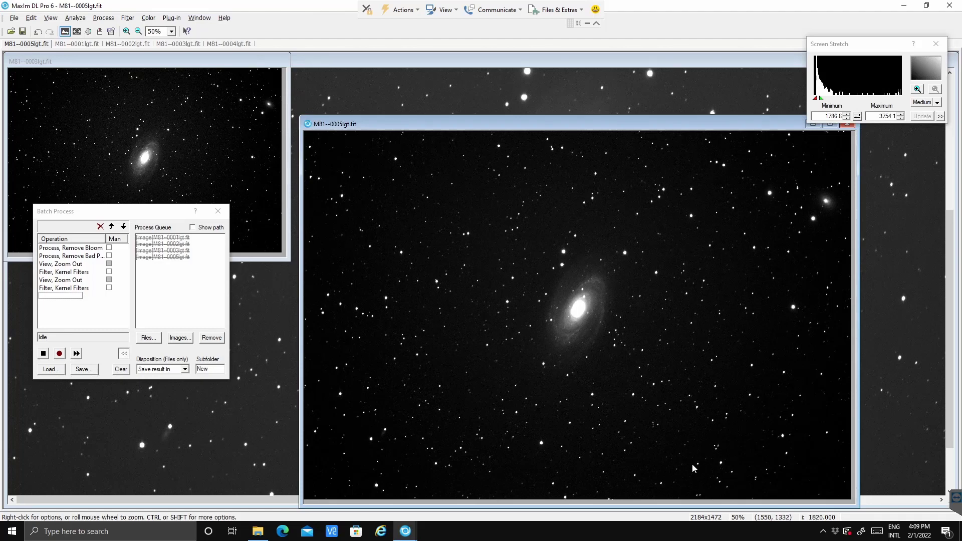
scroll(692, 463, up, 1)
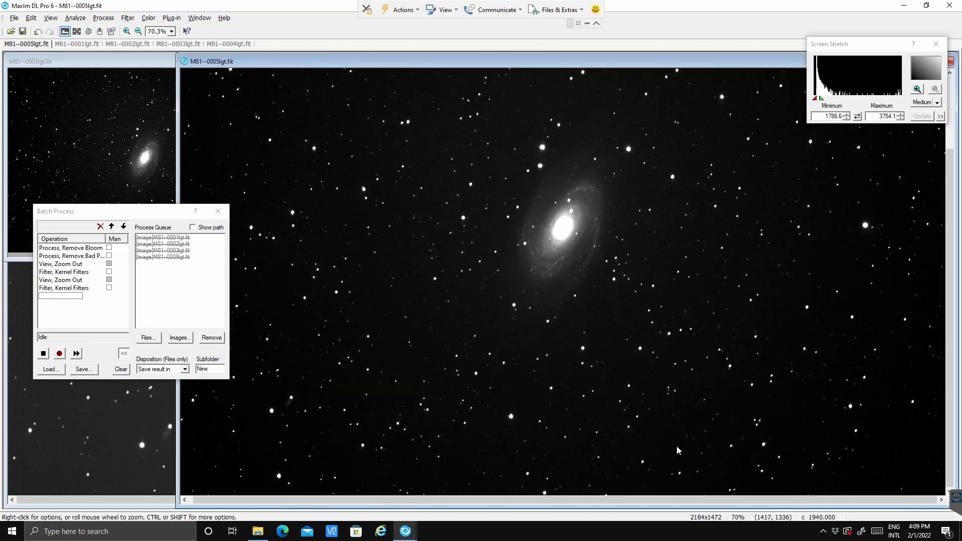
scroll(335, 319, up, 1)
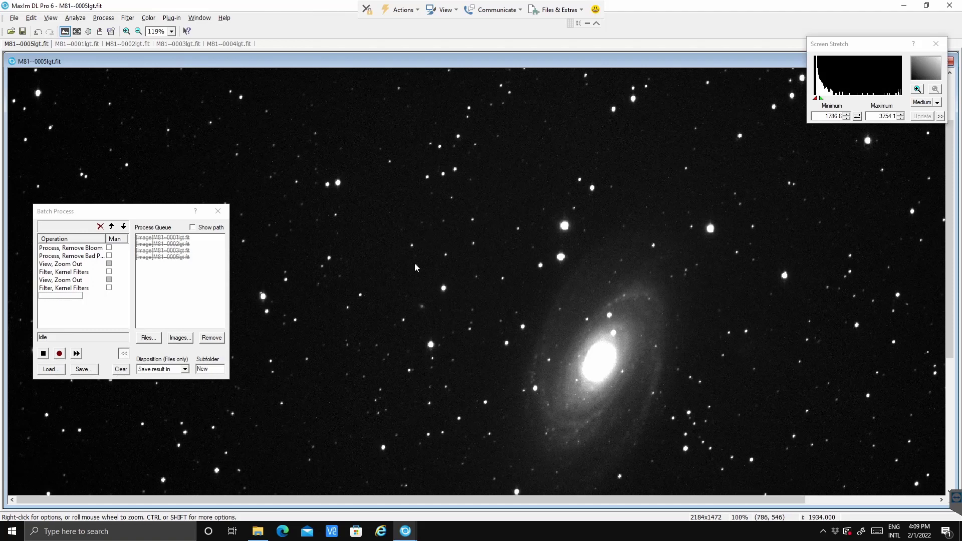
scroll(414, 263, down, 1)
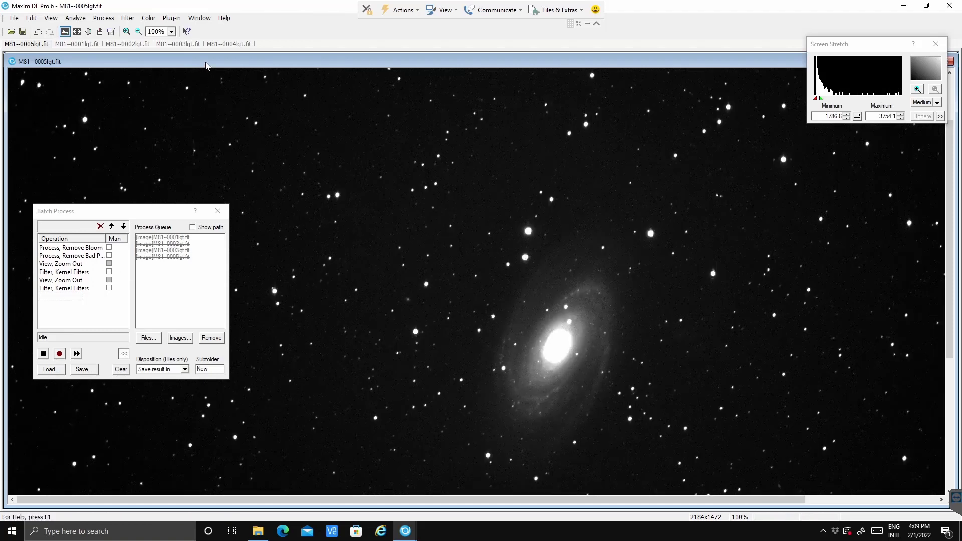
drag(205, 69, 431, 176)
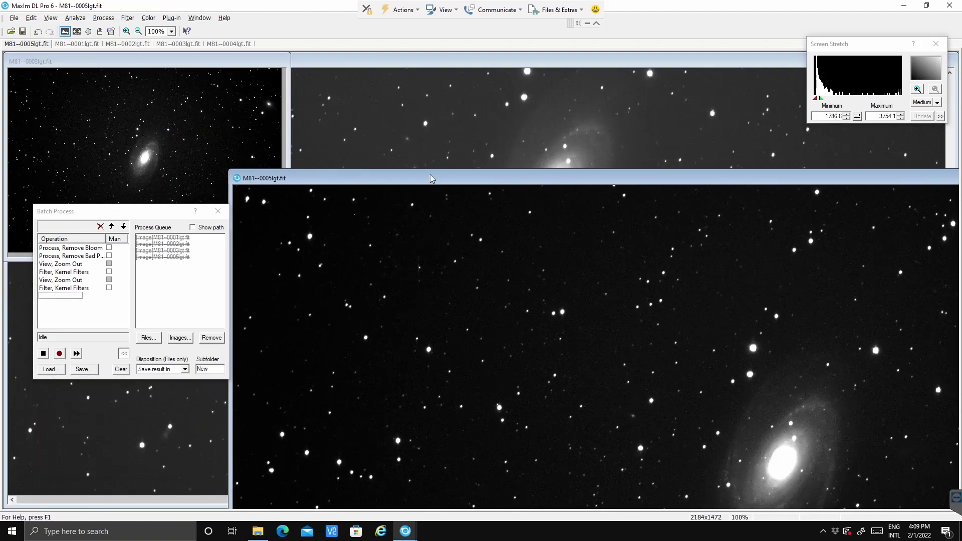
click(311, 110)
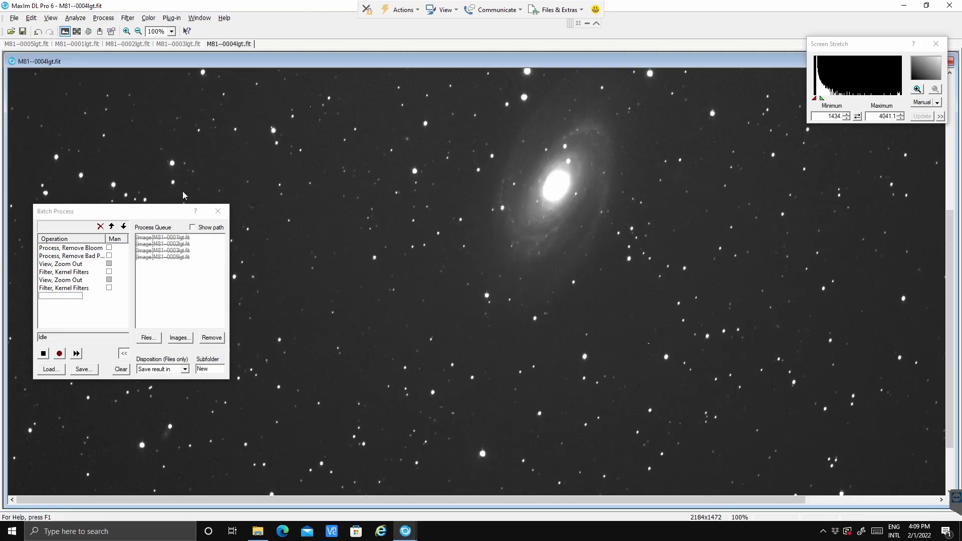
drag(114, 216, 216, 177)
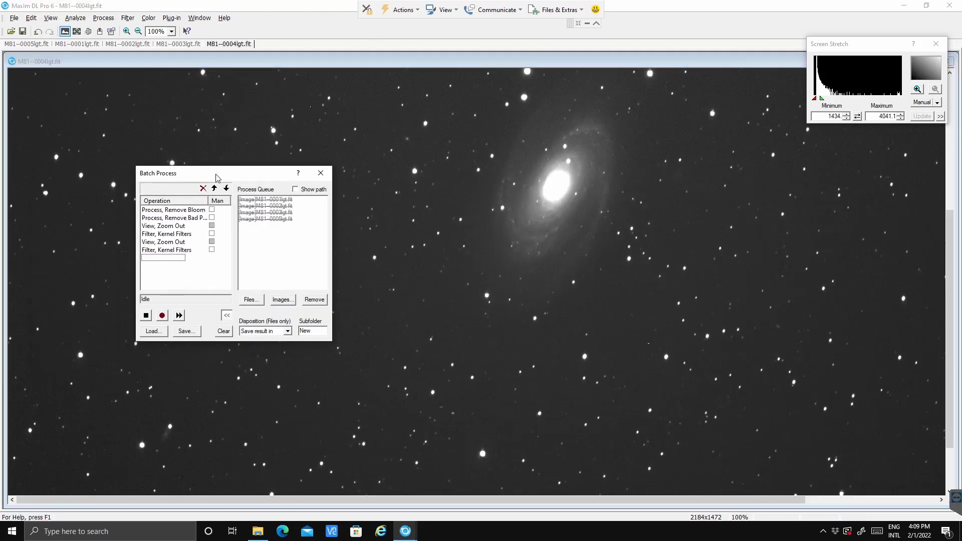
click(185, 332)
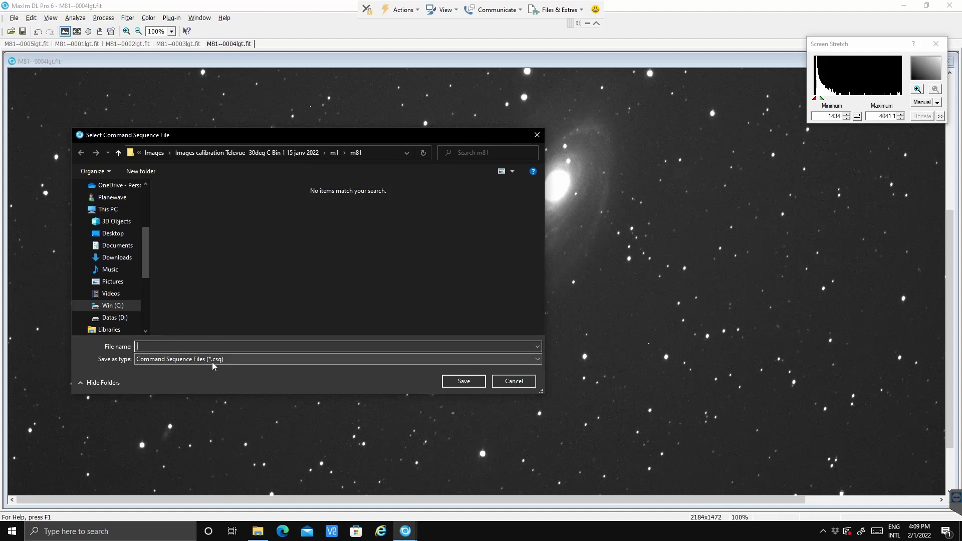
click(506, 383)
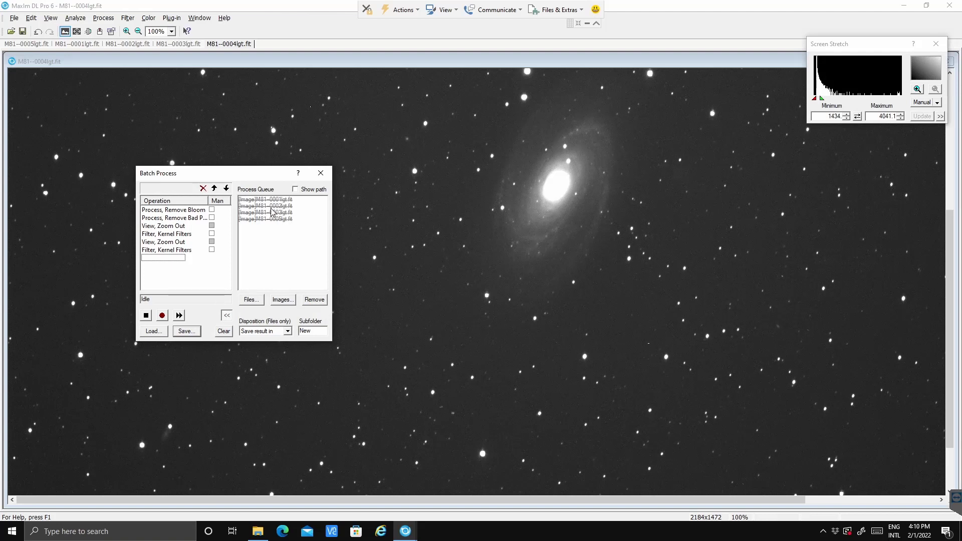
Remove the processed images from the batch queue and clear all operations from the recorded sequence
click(311, 305)
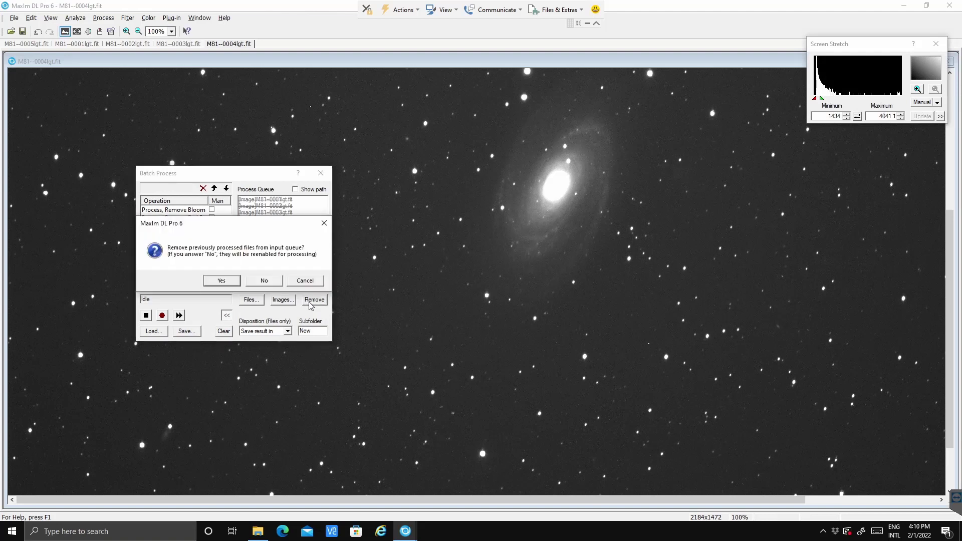
click(228, 283)
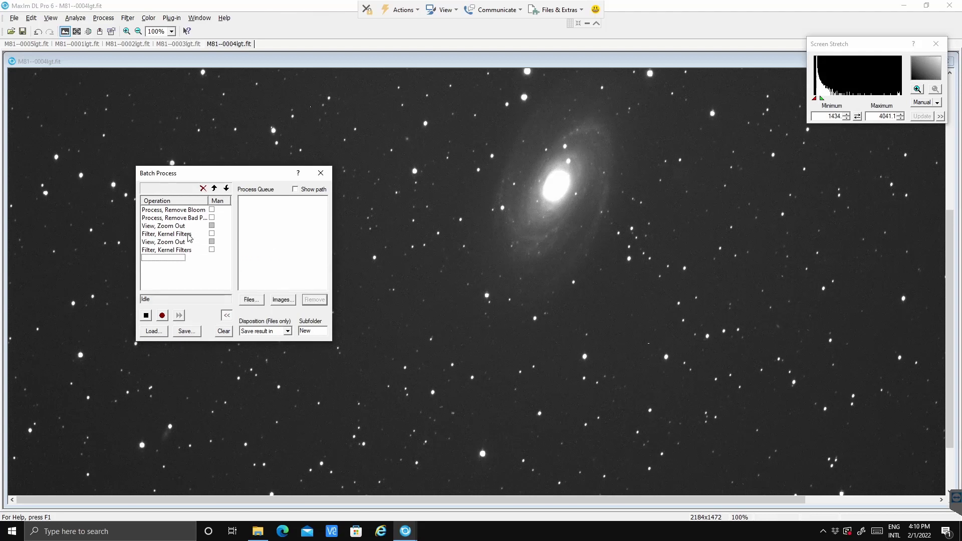
click(223, 332)
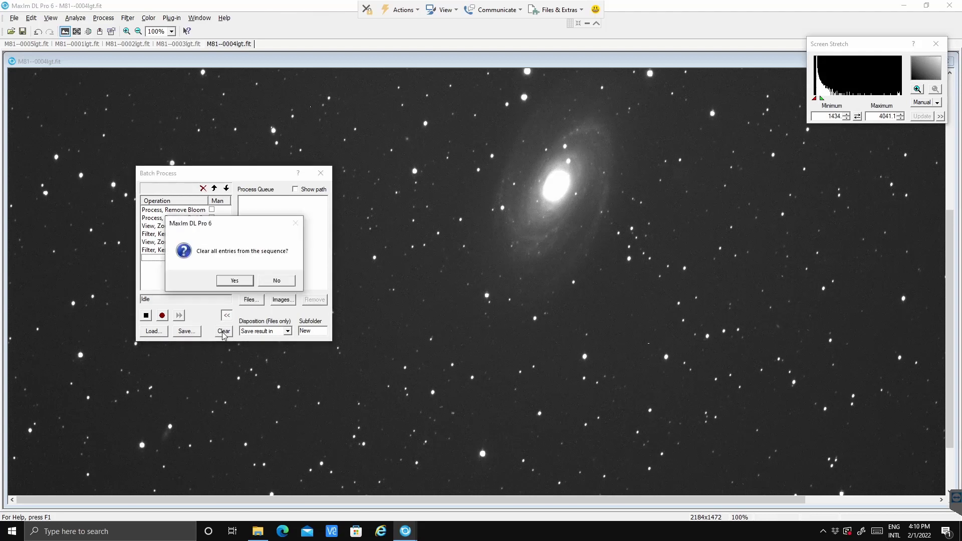
click(232, 280)
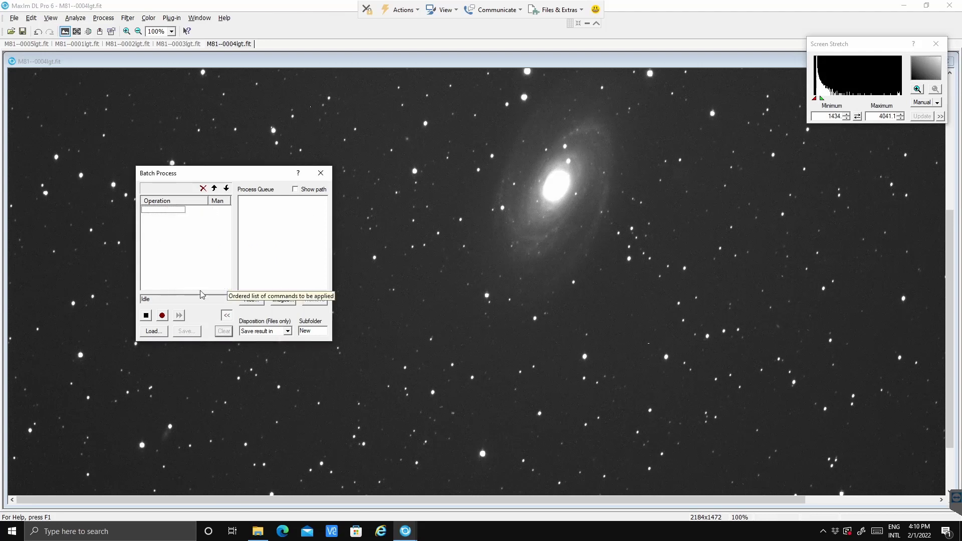
click(153, 331)
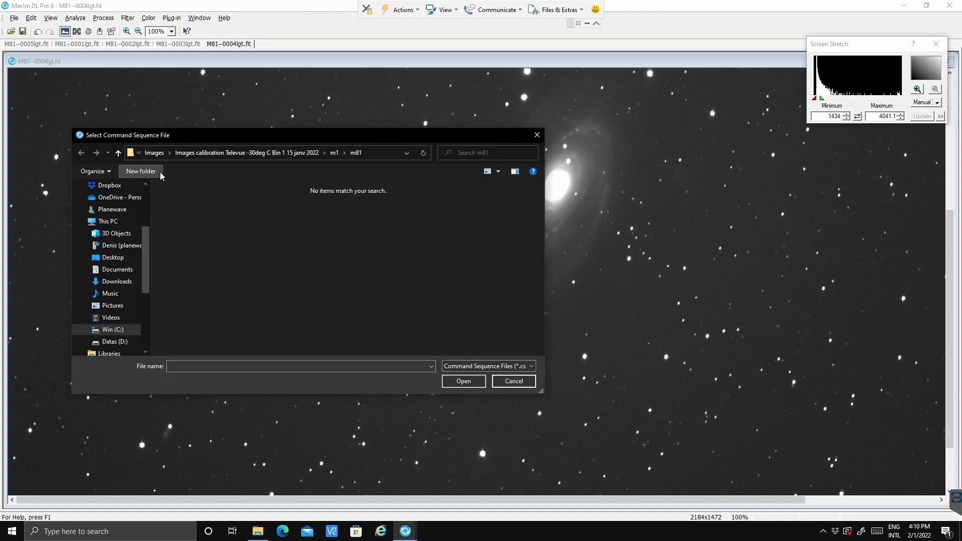
click(498, 384)
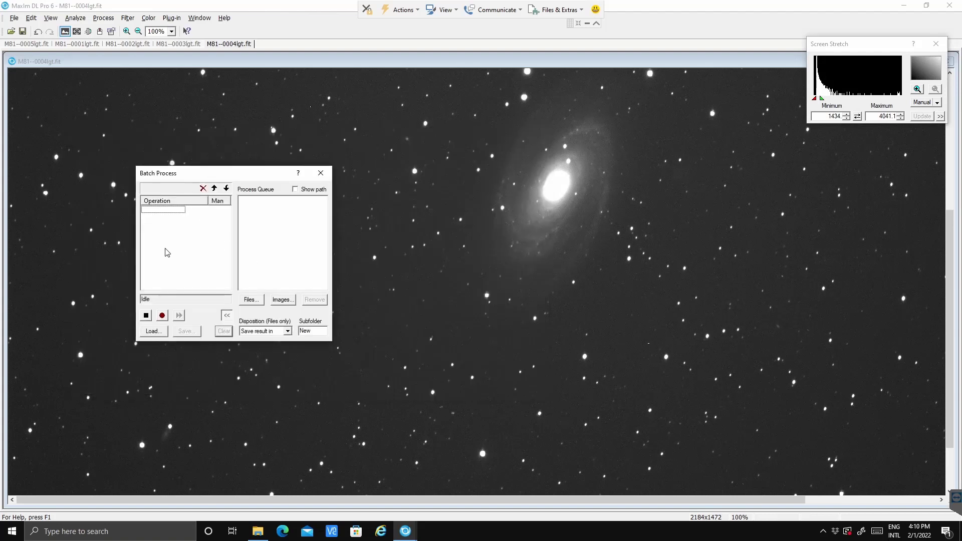